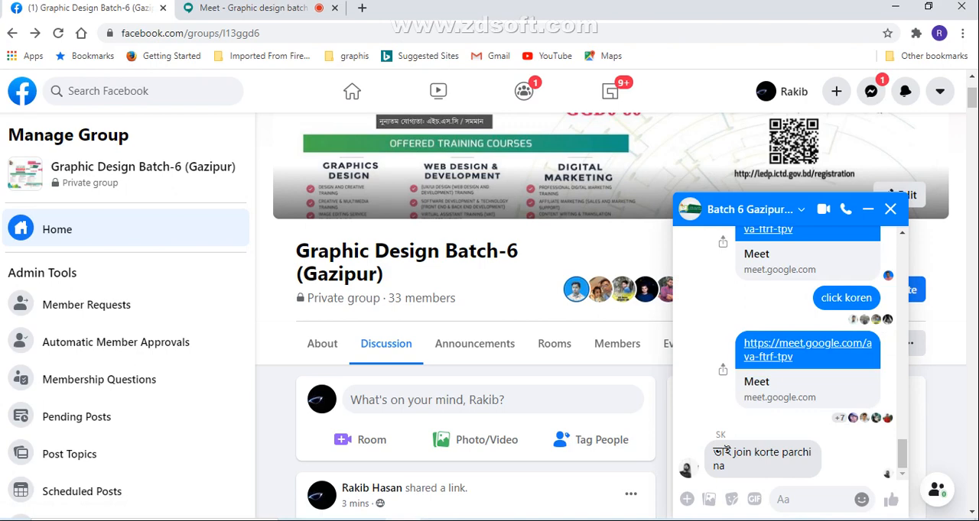
Copy the joining info of the Google Meet class and send the link to the Batch 6 Gazipur group chat on Facebook
{"action": "left_click", "coordinate": [253, 9]}
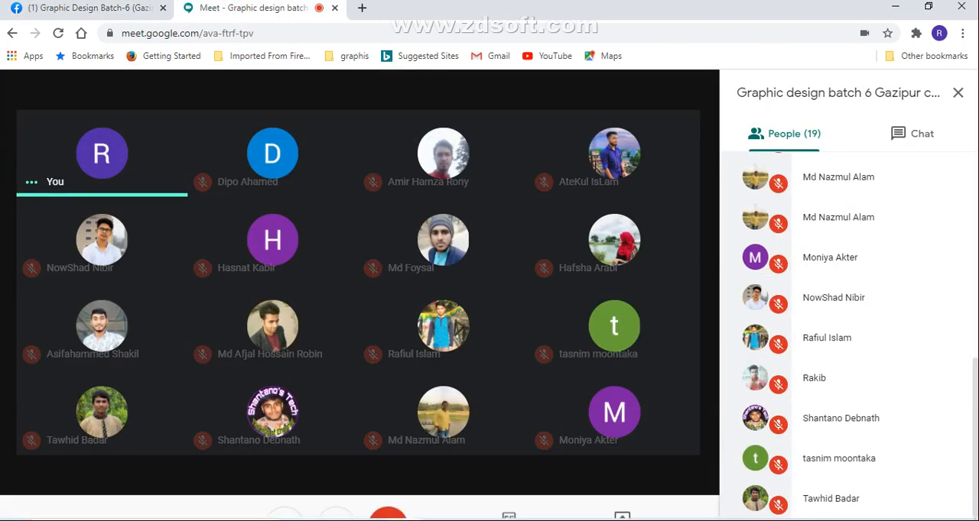
{"action": "left_click", "coordinate": [96, 486]}
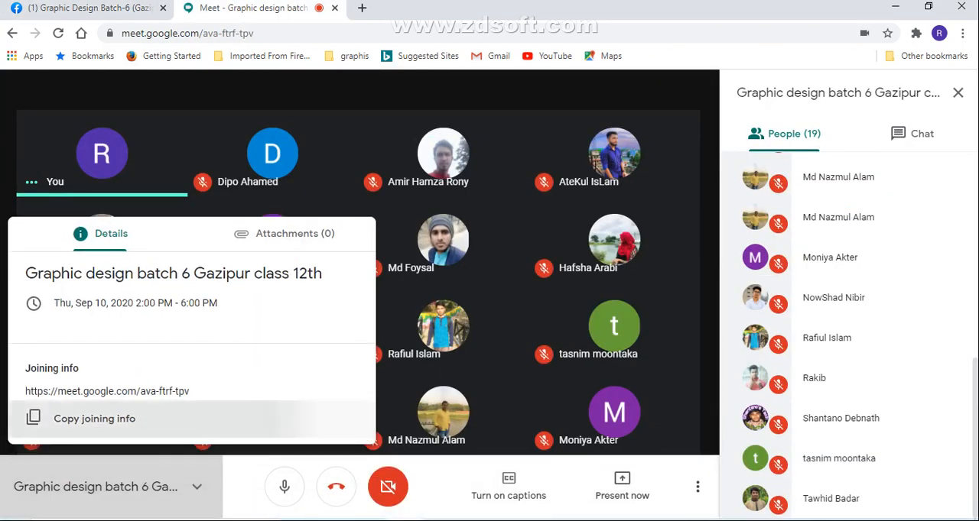
{"action": "left_click", "coordinate": [84, 419]}
{"action": "left_click", "coordinate": [91, 8]}
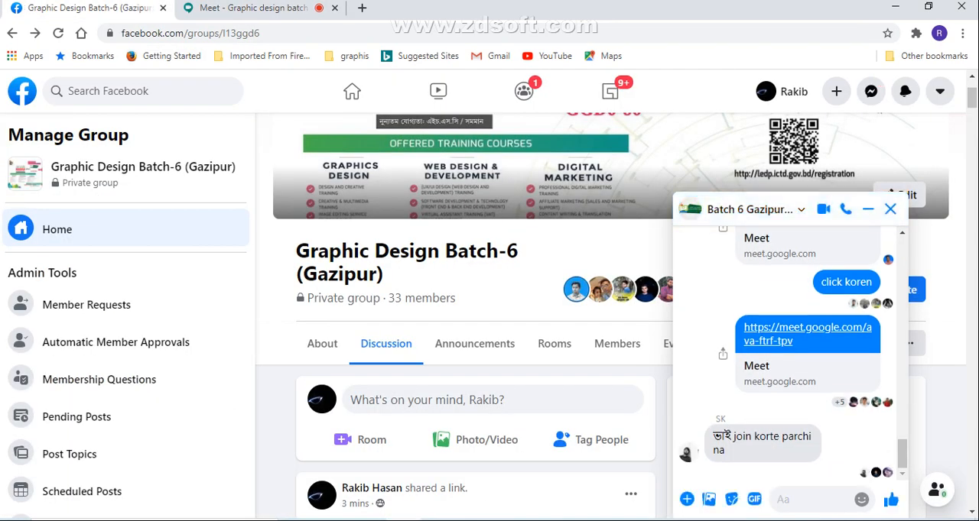
{"action": "key", "text": "ctrl+v"}
{"action": "key", "text": "Return"}
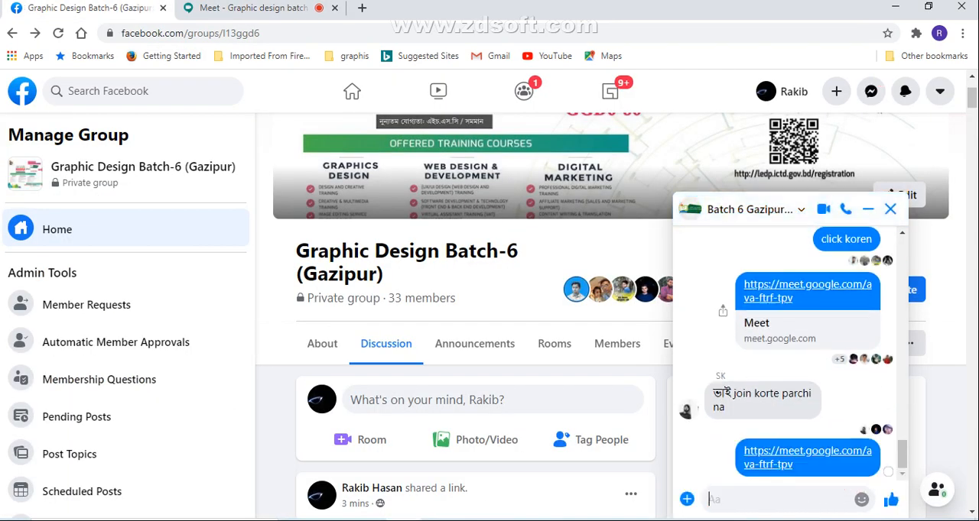
Send the message "click koren" in the group chat, and close the open meeting details in Google Meet
{"action": "type", "text": "click "}
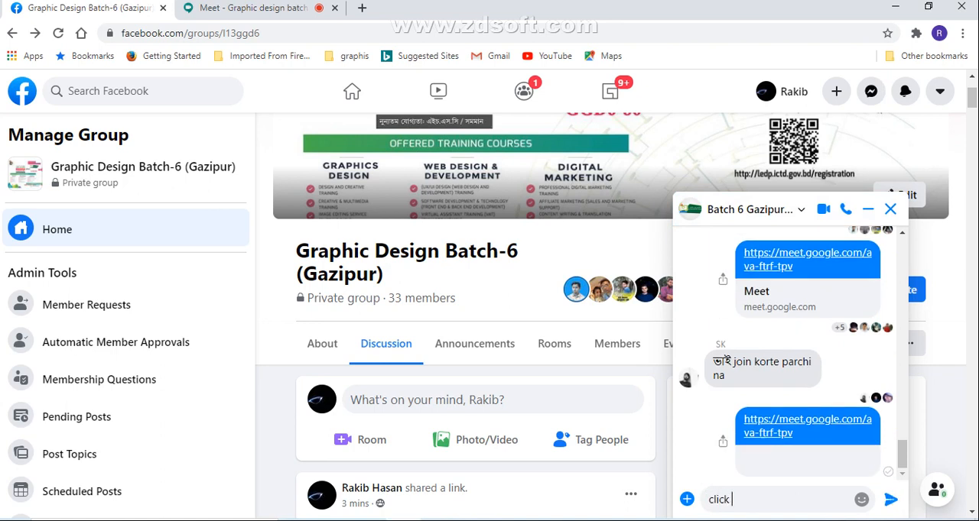
{"action": "type", "text": "koren"}
{"action": "key", "text": "Return"}
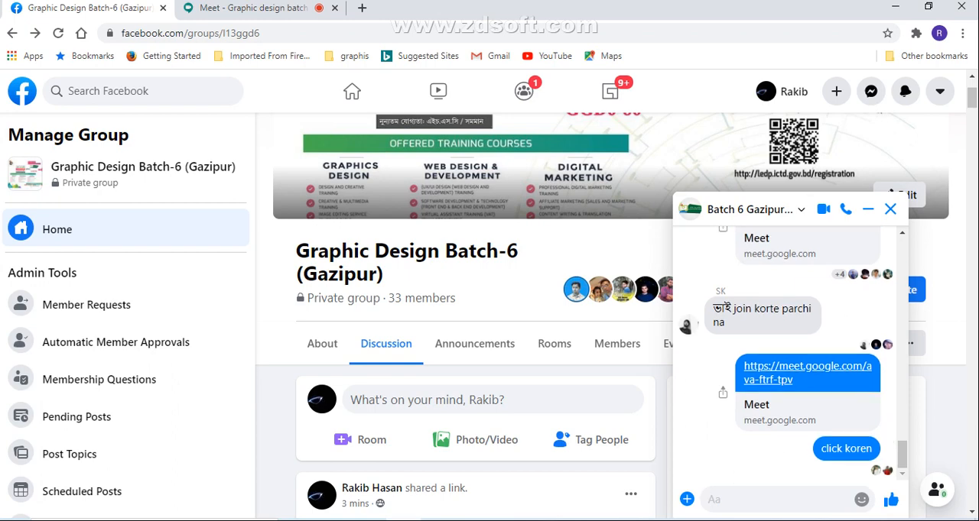
{"action": "left_click", "coordinate": [237, 8]}
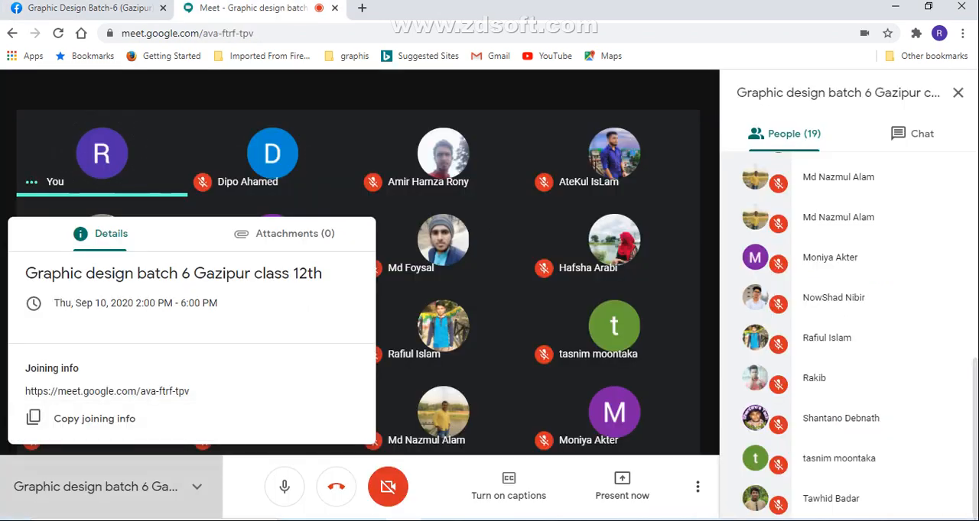
{"action": "left_click", "coordinate": [102, 153]}
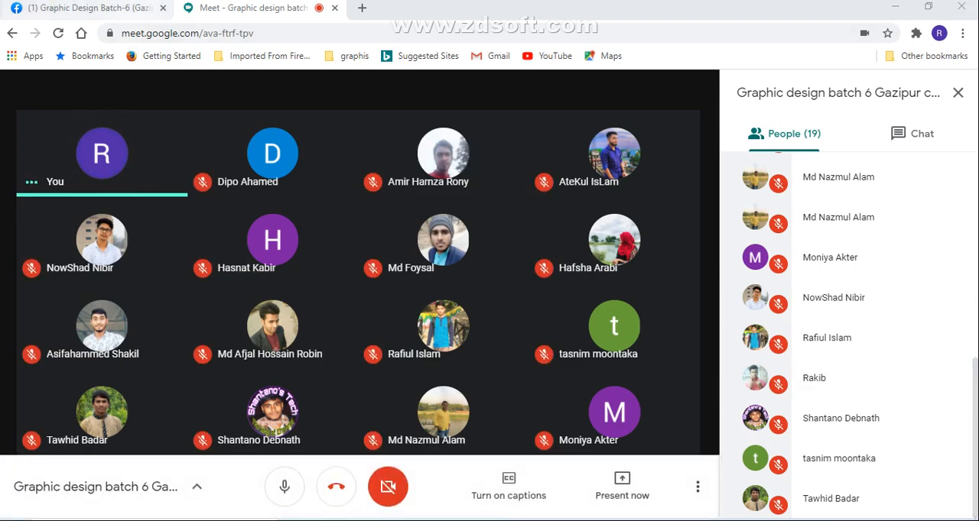
Check the latest messages in the Facebook group chat and open the Messenger conversation list
{"action": "left_click", "coordinate": [90, 9]}
{"action": "left_click", "coordinate": [772, 499]}
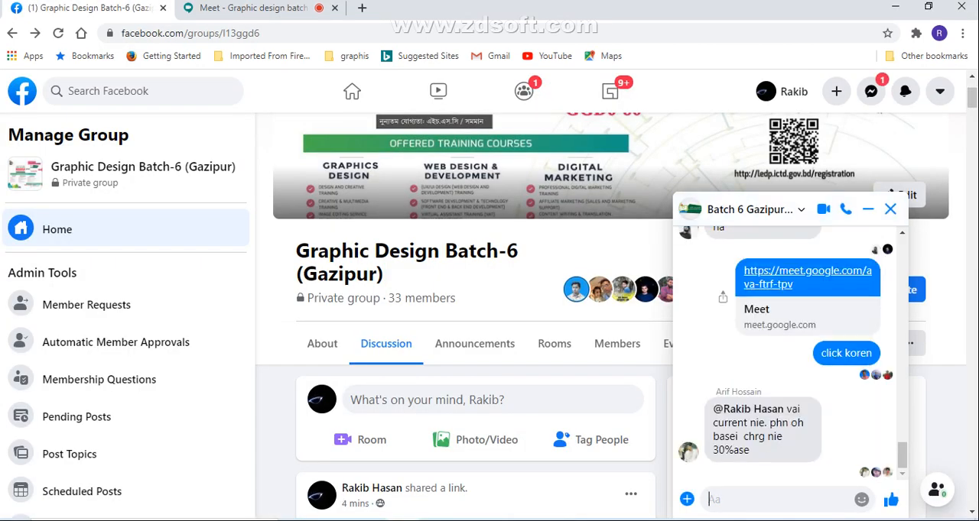
{"action": "scroll", "coordinate": [787, 352], "scroll_direction": "up", "scroll_amount": 3}
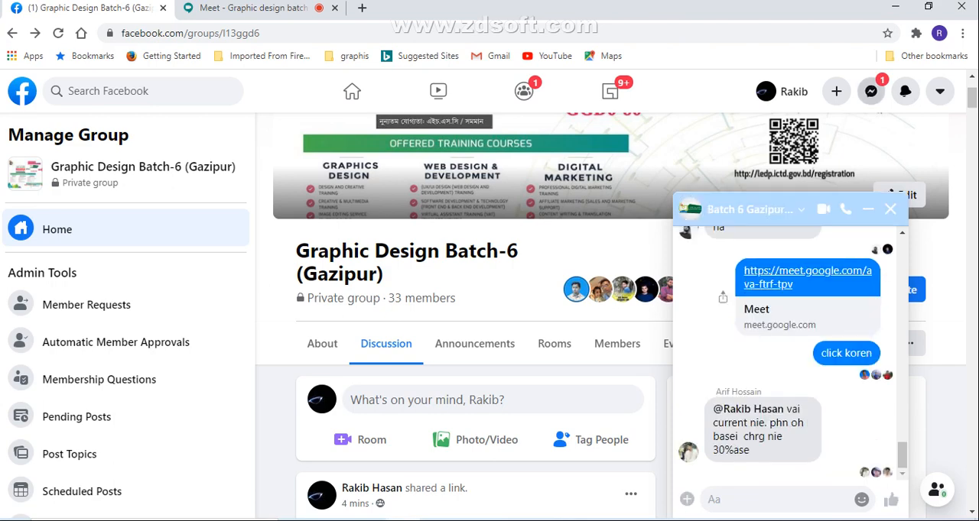
{"action": "left_click", "coordinate": [870, 91]}
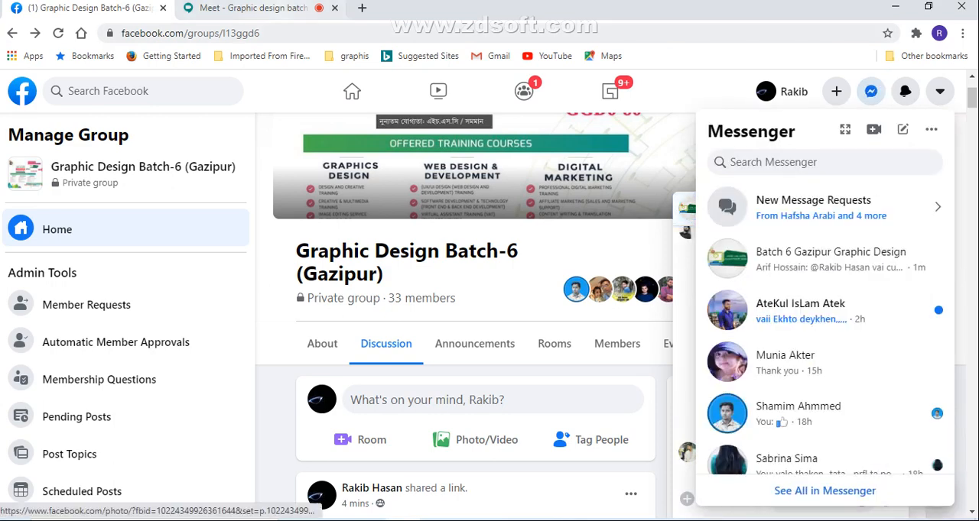
Switch to the Google Meet call and admit each participant who asks to join
{"action": "left_click", "coordinate": [252, 9]}
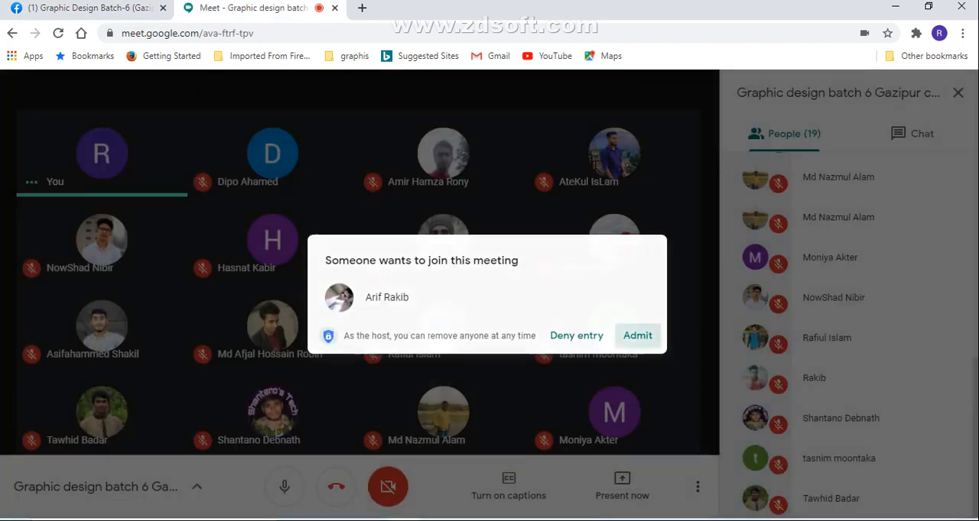
{"action": "left_click", "coordinate": [638, 336]}
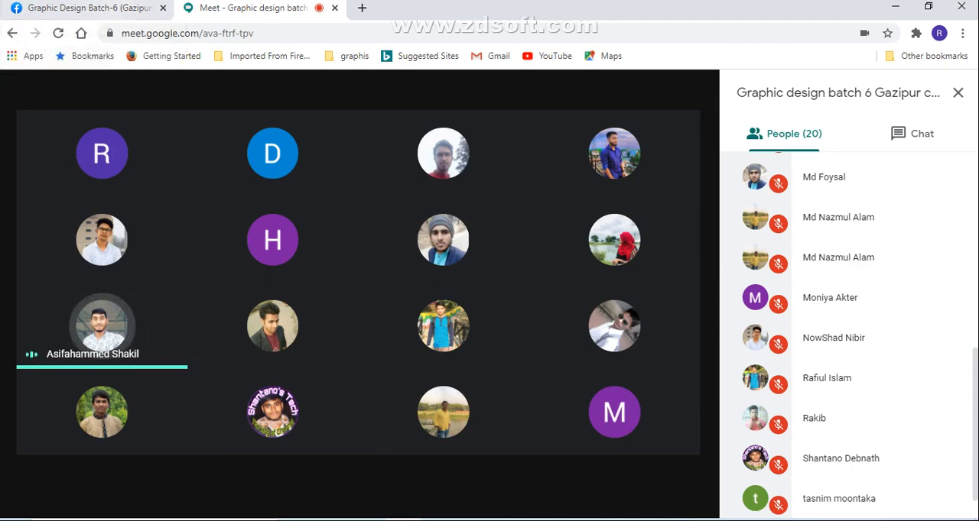
{"action": "left_click", "coordinate": [84, 7]}
{"action": "left_click", "coordinate": [244, 8]}
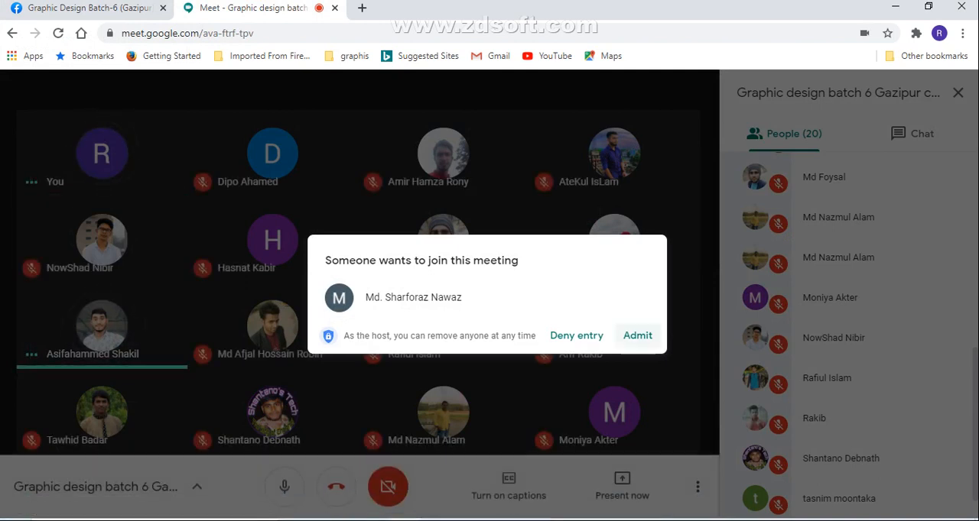
{"action": "left_click", "coordinate": [637, 337]}
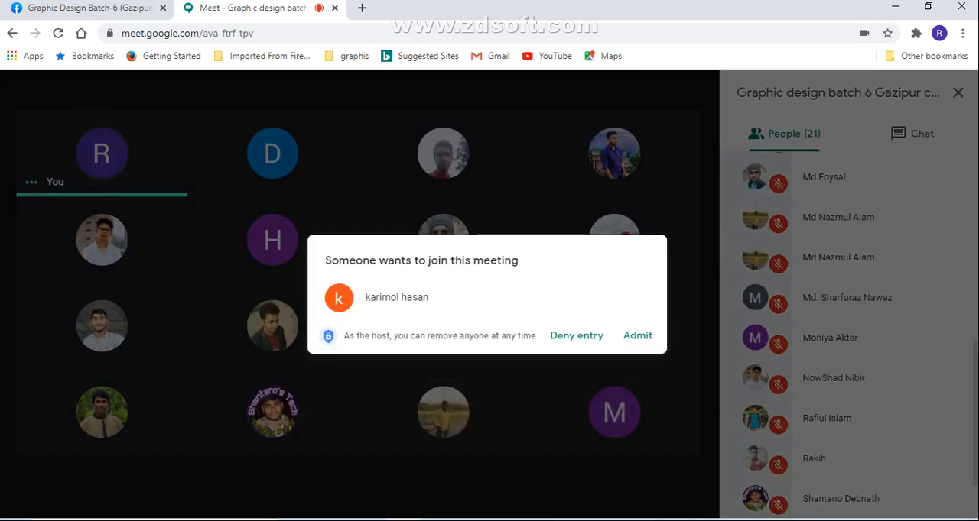
{"action": "left_click", "coordinate": [638, 336]}
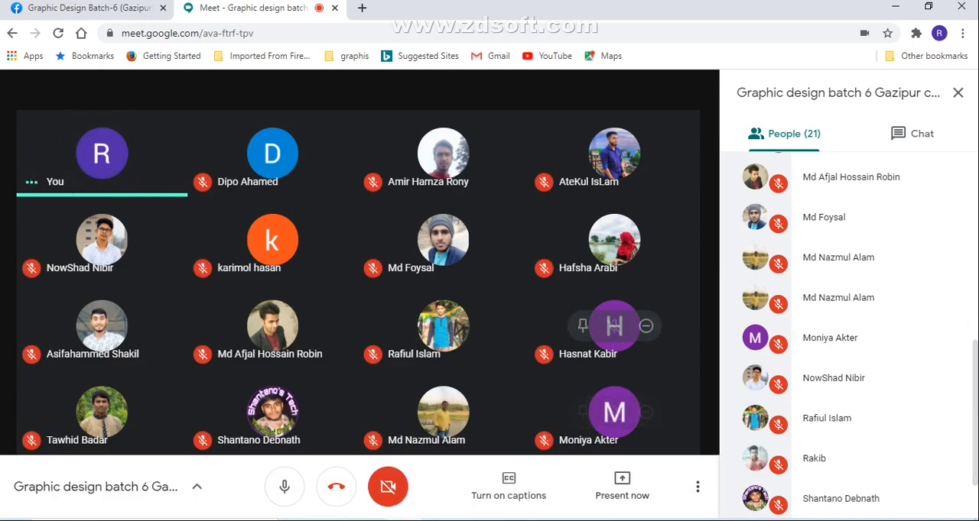
Mute the unmuted participant in the last tile of the meeting grid
{"action": "scroll", "coordinate": [841, 336], "scroll_direction": "down", "scroll_amount": 2}
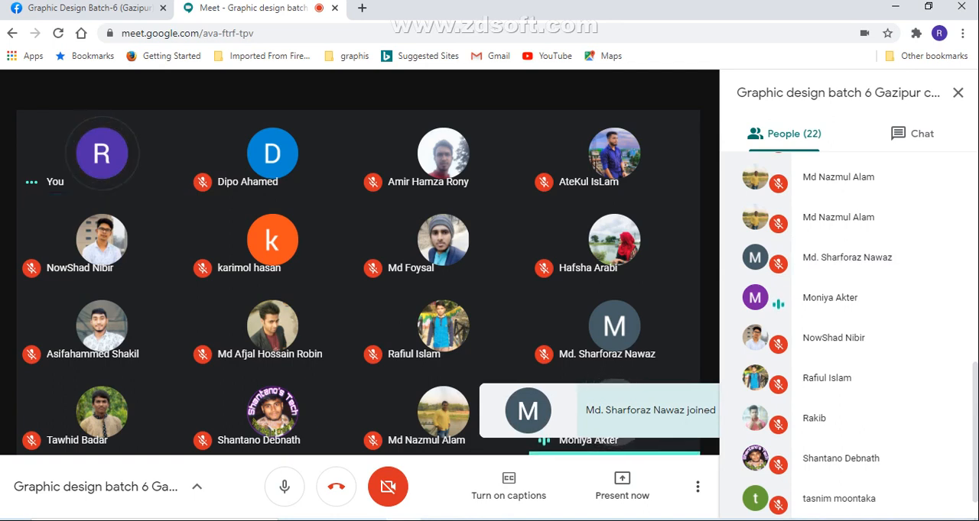
{"action": "mouse_move", "coordinate": [614, 413]}
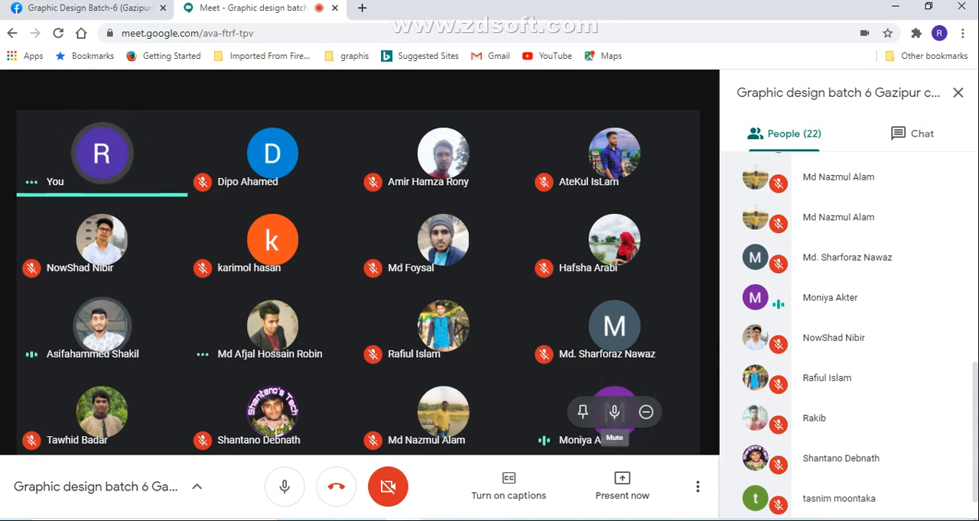
{"action": "left_click", "coordinate": [614, 413]}
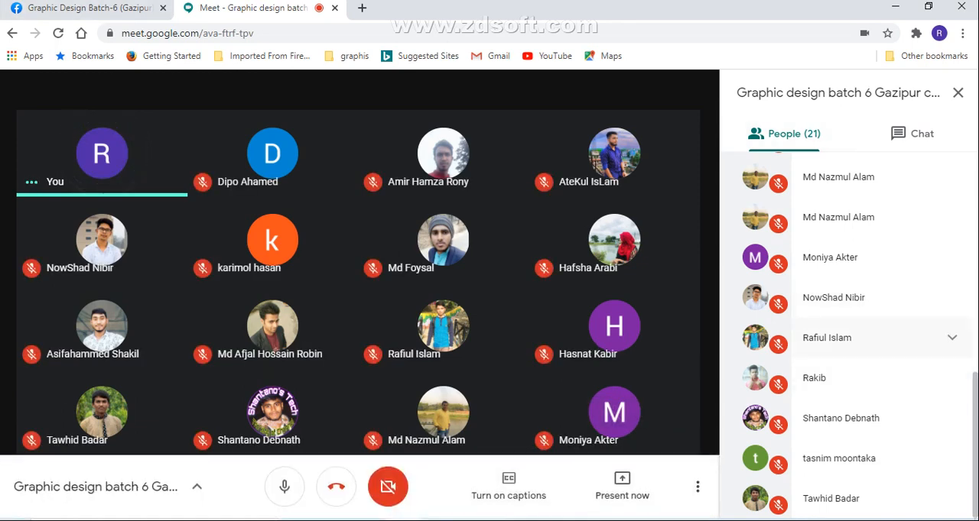
Look through the meeting's whole participant list to see who is attending
{"action": "scroll", "coordinate": [849, 328], "scroll_direction": "up", "scroll_amount": 3}
{"action": "scroll", "coordinate": [849, 322], "scroll_direction": "up", "scroll_amount": 4}
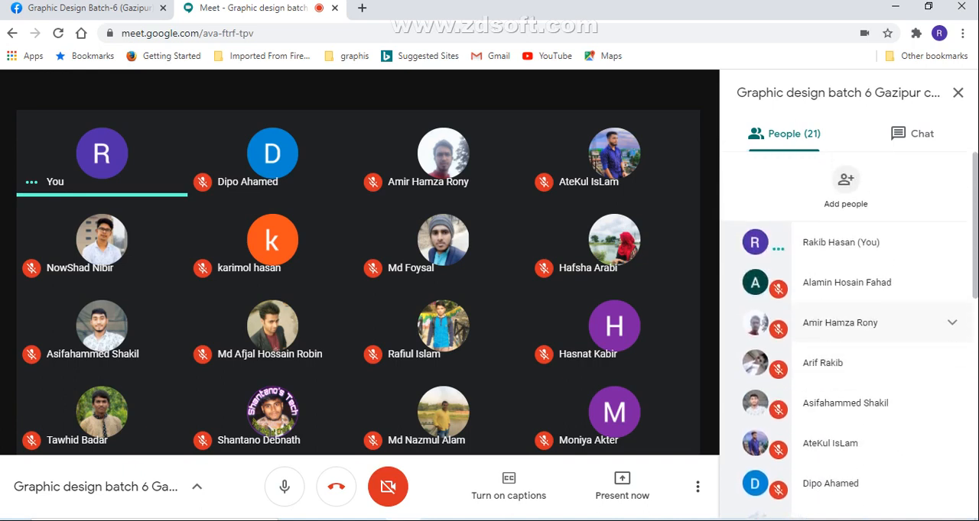
{"action": "scroll", "coordinate": [871, 329], "scroll_direction": "down", "scroll_amount": 2}
{"action": "scroll", "coordinate": [872, 337], "scroll_direction": "down", "scroll_amount": 4}
{"action": "scroll", "coordinate": [872, 336], "scroll_direction": "down", "scroll_amount": 2}
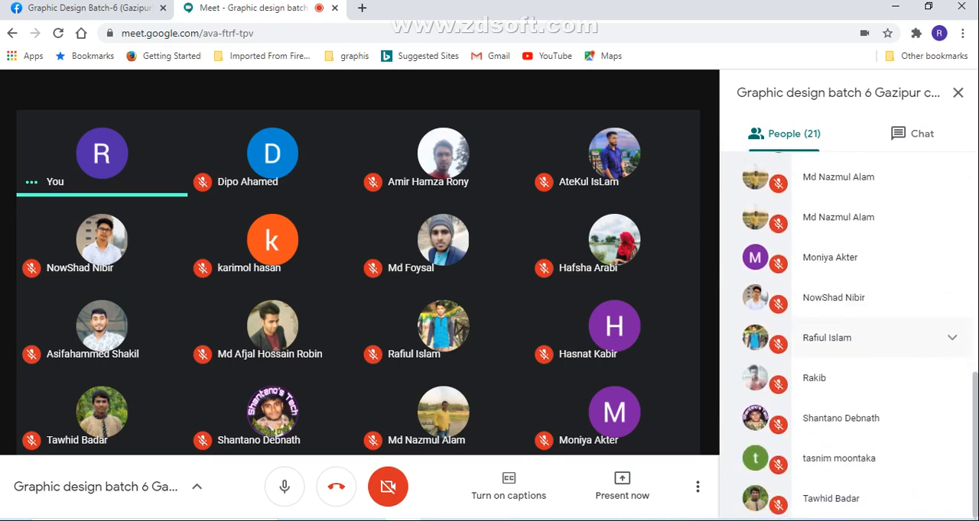
{"action": "scroll", "coordinate": [872, 336], "scroll_direction": "up", "scroll_amount": 8}
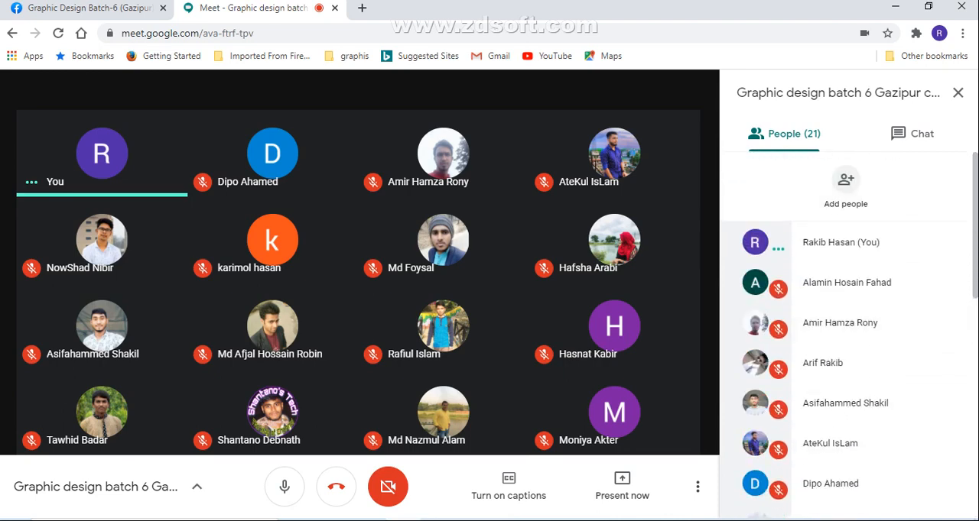
View the logo photo in the second Messenger message request on Facebook, and close both chat windows
{"action": "left_click", "coordinate": [83, 8]}
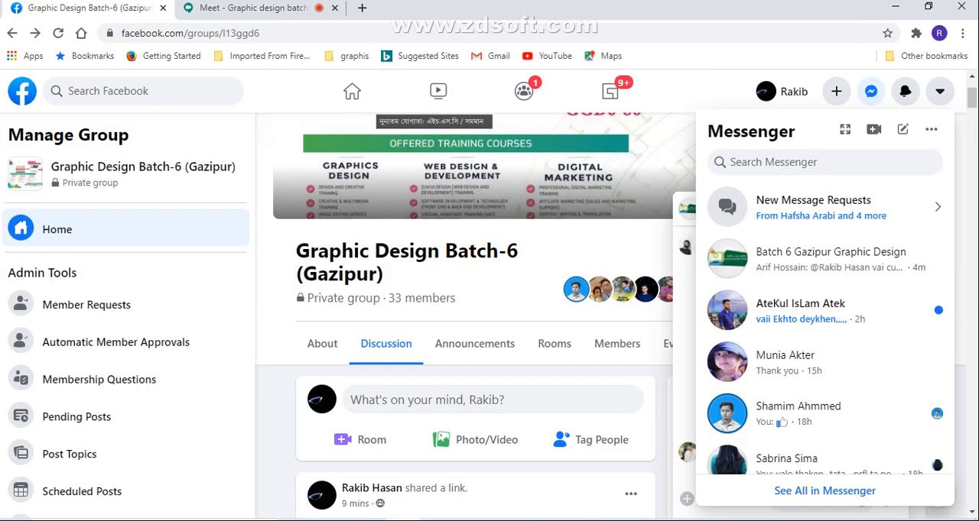
{"action": "left_click", "coordinate": [813, 207]}
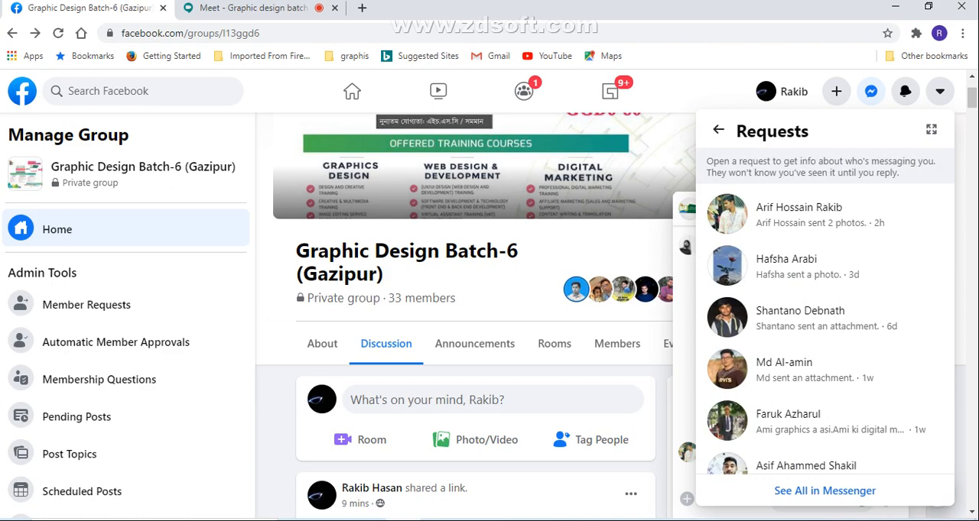
{"action": "left_click", "coordinate": [802, 266]}
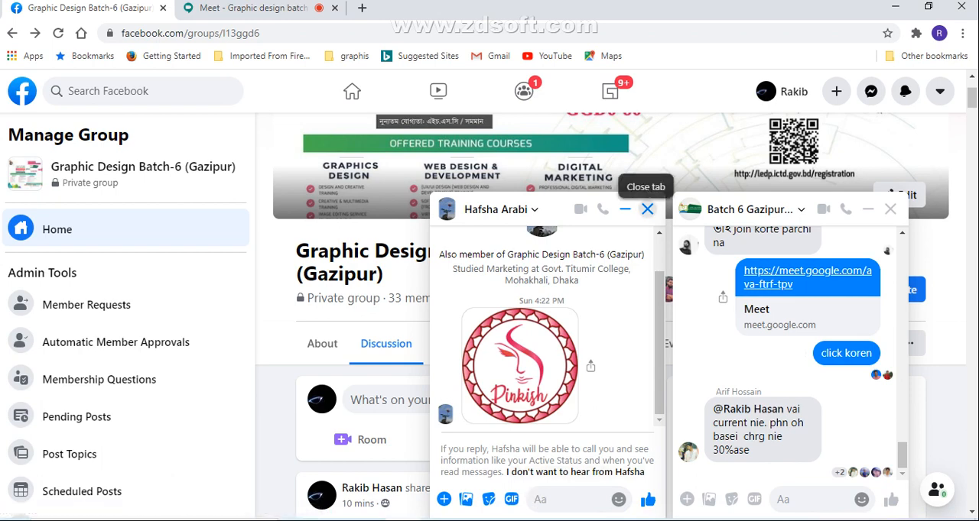
{"action": "left_click", "coordinate": [647, 209]}
{"action": "left_click", "coordinate": [890, 208]}
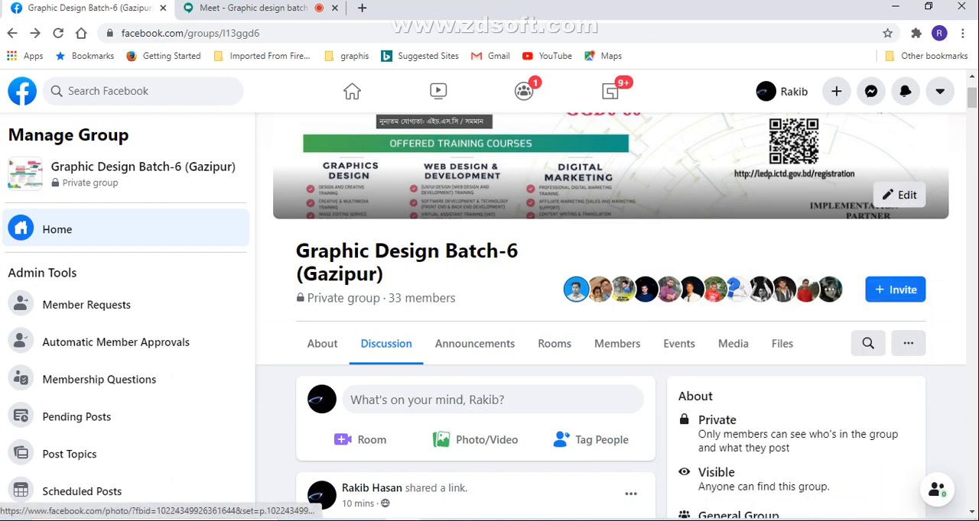
Return to the Google Meet call and open the meeting chat to read the newest message
{"action": "left_click", "coordinate": [253, 9]}
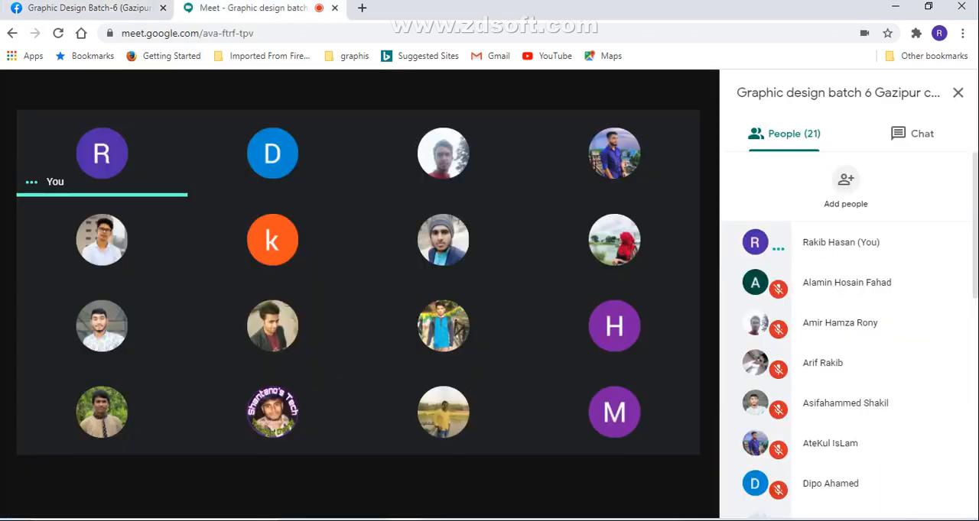
{"action": "mouse_move", "coordinate": [475, 412]}
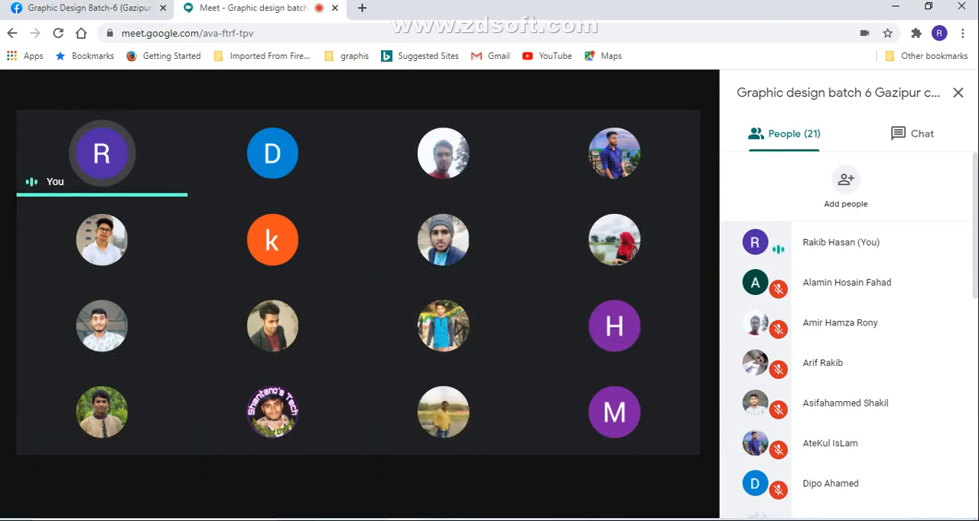
{"action": "mouse_move", "coordinate": [272, 240]}
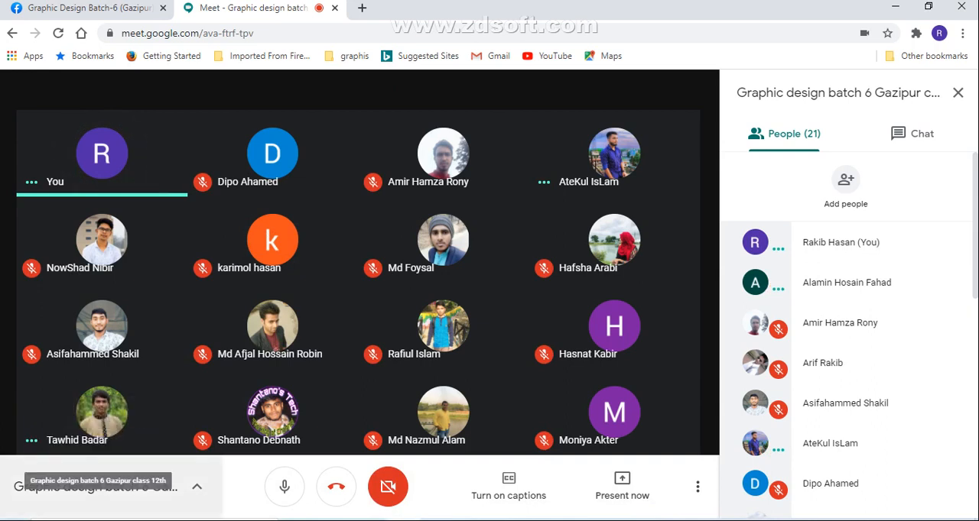
{"action": "mouse_move", "coordinate": [133, 413]}
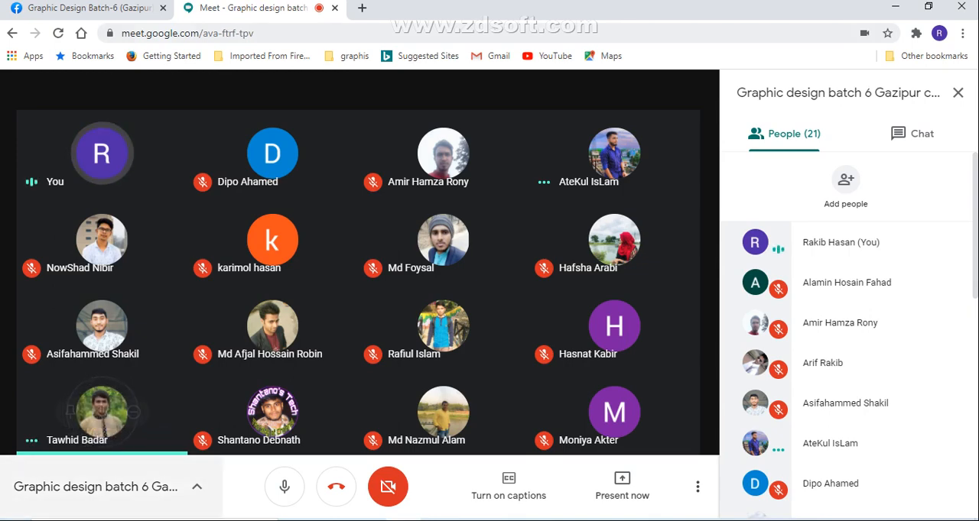
{"action": "left_click", "coordinate": [89, 9]}
{"action": "scroll", "coordinate": [476, 321], "scroll_direction": "down", "scroll_amount": 10}
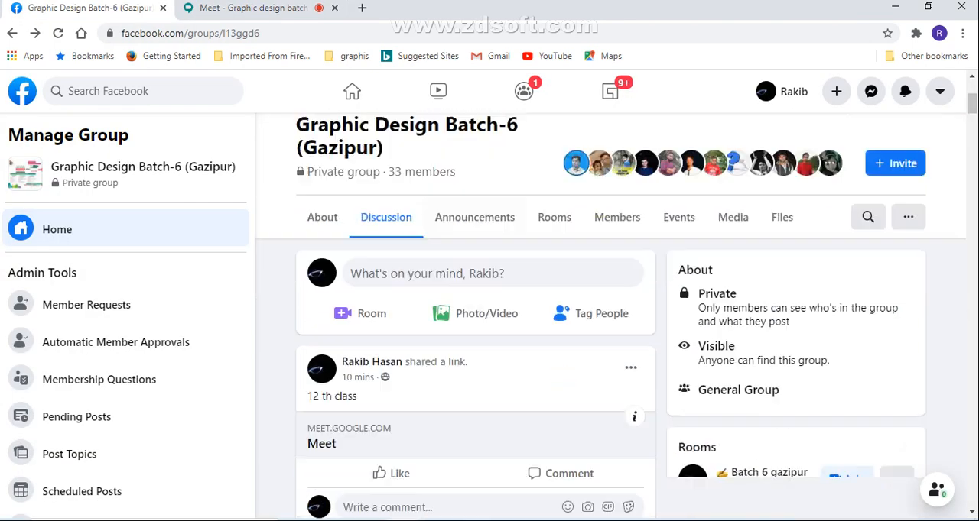
{"action": "left_click", "coordinate": [254, 8]}
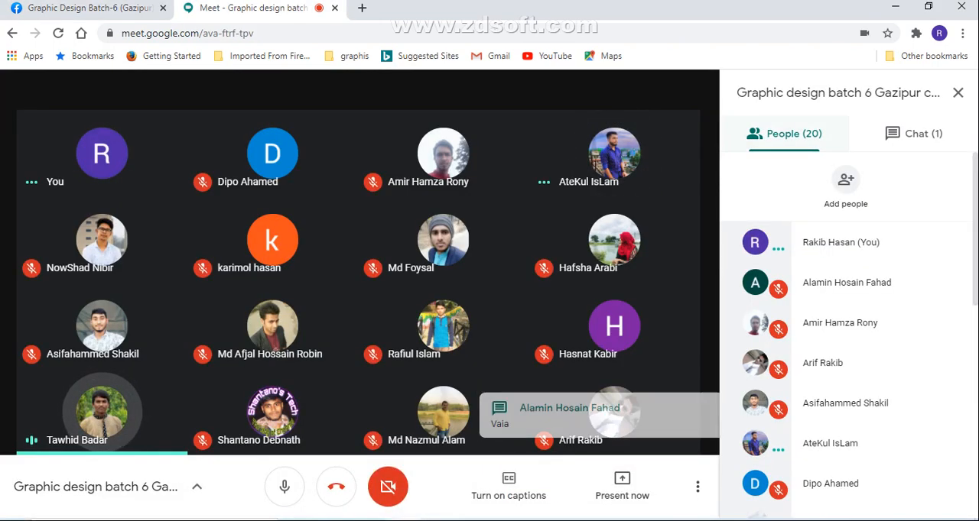
{"action": "left_click", "coordinate": [915, 134]}
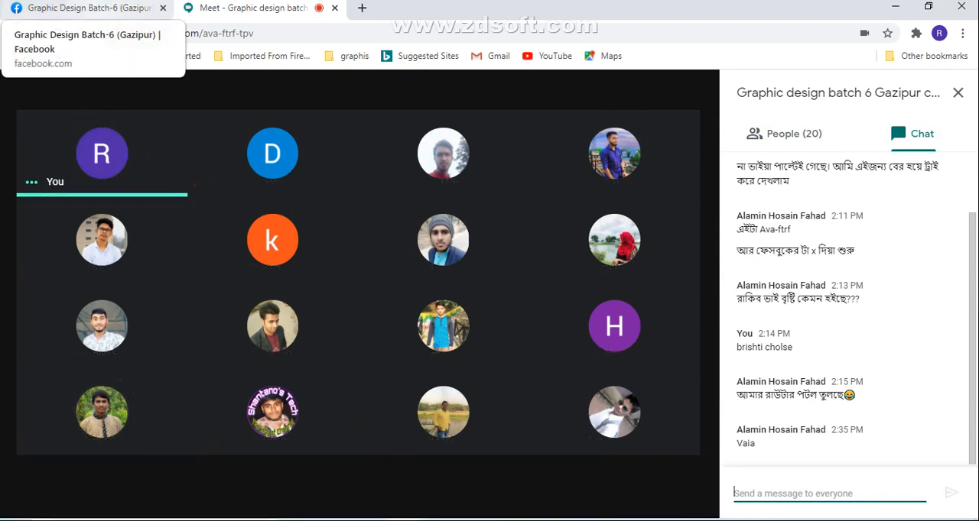
Switch to the Facebook group and review the 8th class homework posts with the PureFood and Pinkish logos on dark signs
{"action": "left_click", "coordinate": [84, 7]}
{"action": "scroll", "coordinate": [474, 336], "scroll_direction": "down", "scroll_amount": 3}
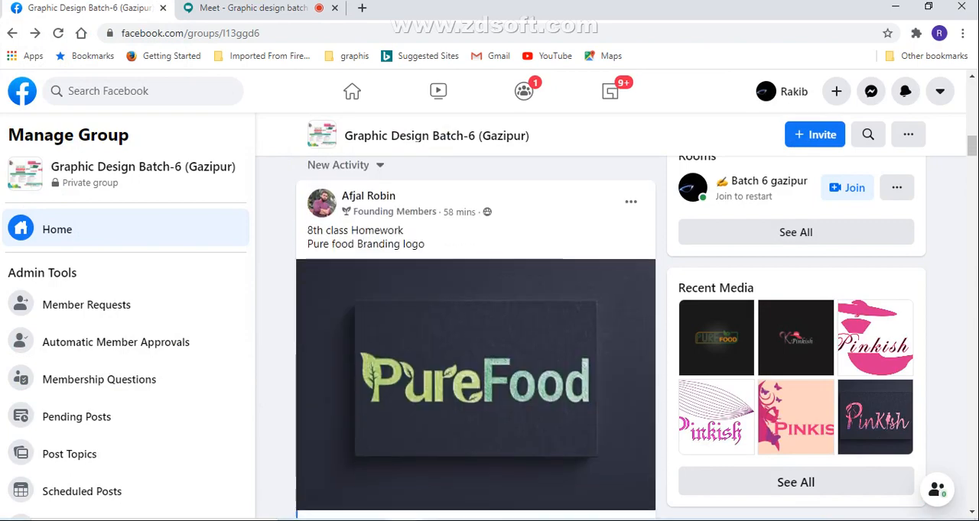
{"action": "scroll", "coordinate": [474, 337], "scroll_direction": "down", "scroll_amount": 7}
{"action": "scroll", "coordinate": [474, 336], "scroll_direction": "up", "scroll_amount": 5}
{"action": "scroll", "coordinate": [474, 337], "scroll_direction": "down", "scroll_amount": 7}
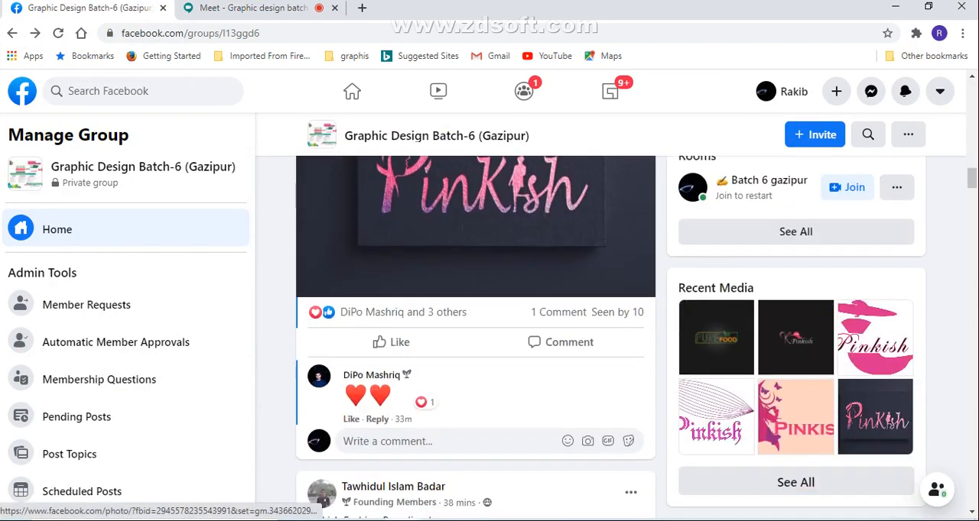
{"action": "scroll", "coordinate": [474, 336], "scroll_direction": "up", "scroll_amount": 8}
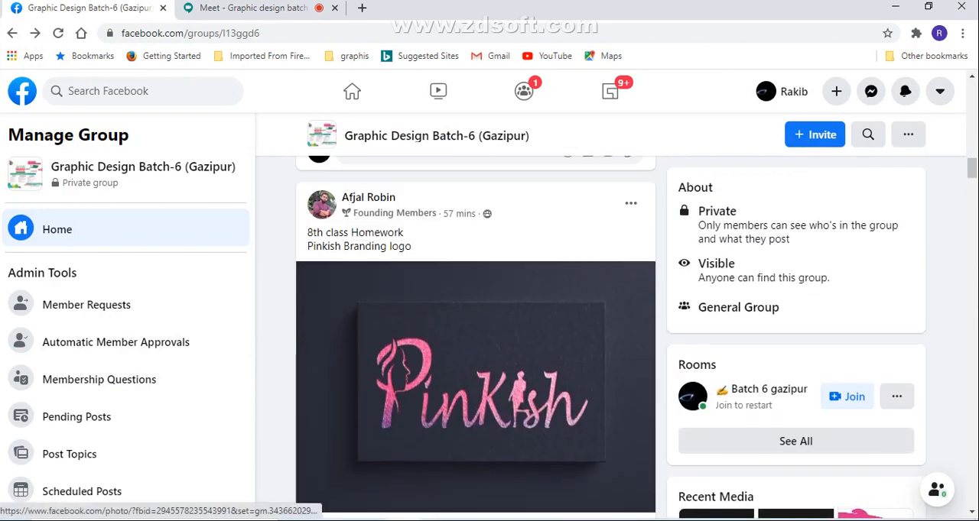
{"action": "scroll", "coordinate": [474, 337], "scroll_direction": "up", "scroll_amount": 6}
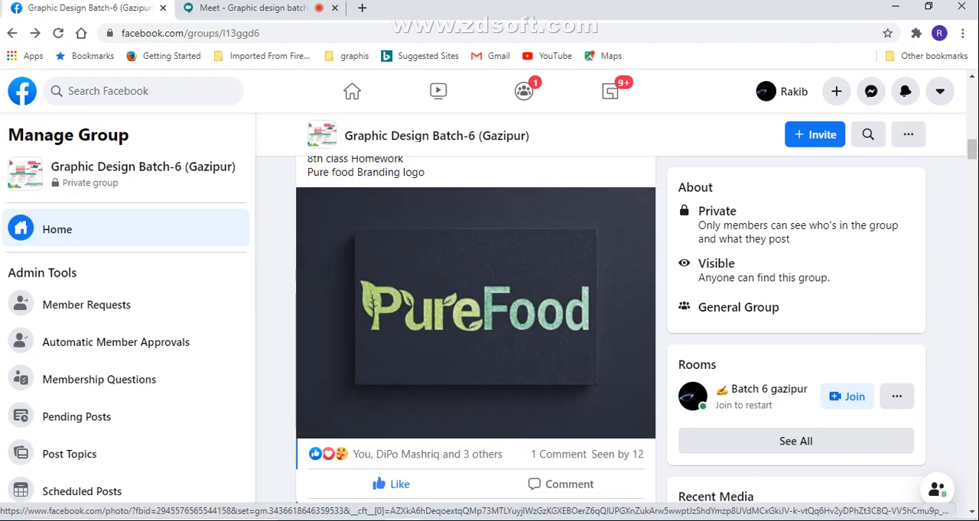
Review the homework post with the two Pinkish Fashion Branding logos, and look at the dark K Pinkish and Pure Food logos below it
{"action": "scroll", "coordinate": [474, 336], "scroll_direction": "down", "scroll_amount": 10}
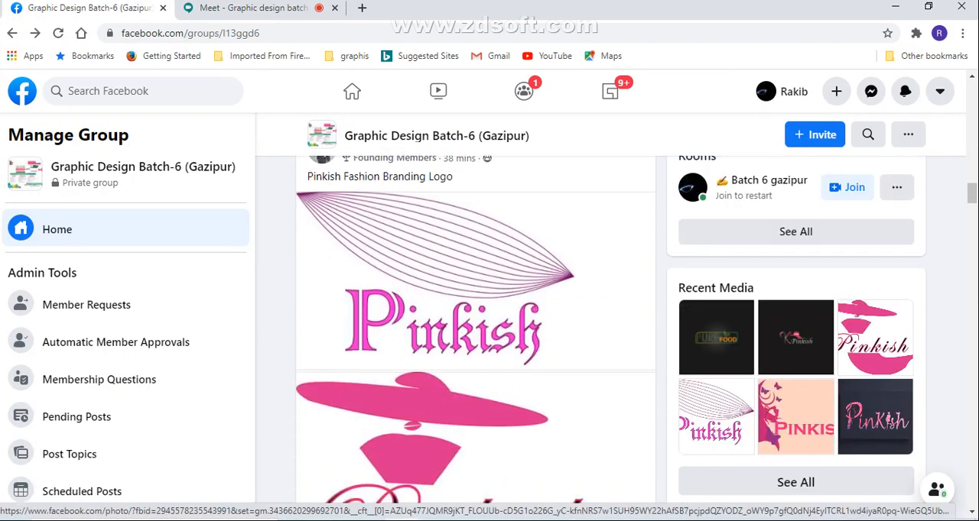
{"action": "scroll", "coordinate": [474, 336], "scroll_direction": "up", "scroll_amount": 3}
{"action": "scroll", "coordinate": [474, 337], "scroll_direction": "down", "scroll_amount": 1}
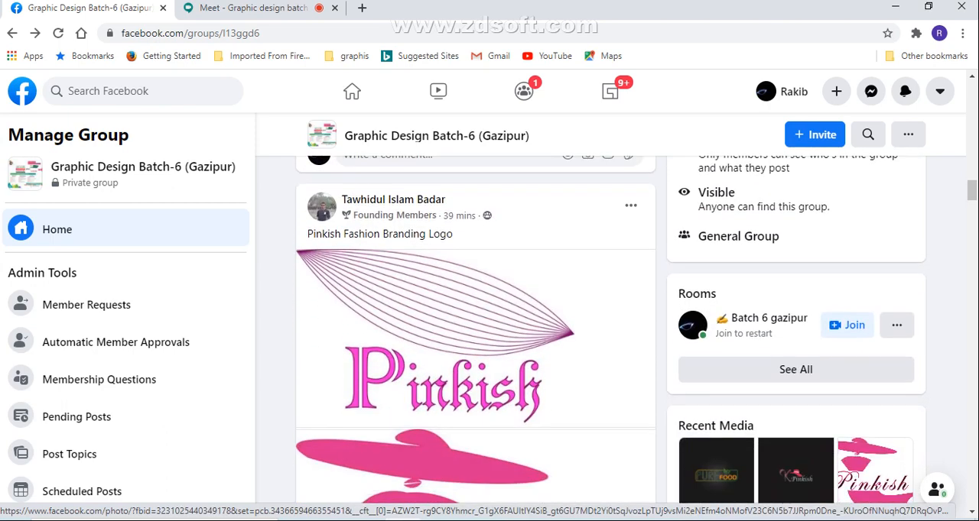
{"action": "scroll", "coordinate": [474, 336], "scroll_direction": "down", "scroll_amount": 2}
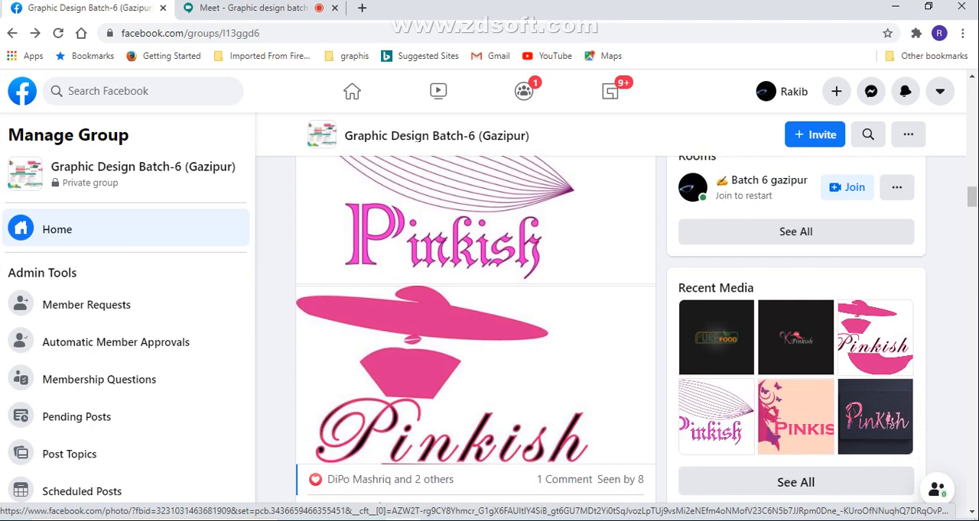
{"action": "scroll", "coordinate": [474, 336], "scroll_direction": "down", "scroll_amount": 1}
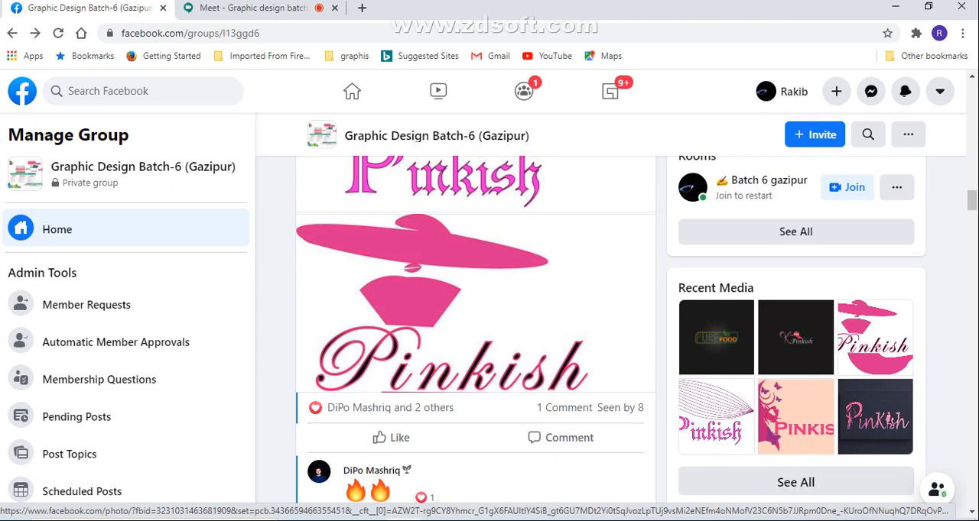
{"action": "scroll", "coordinate": [474, 329], "scroll_direction": "up", "scroll_amount": 2}
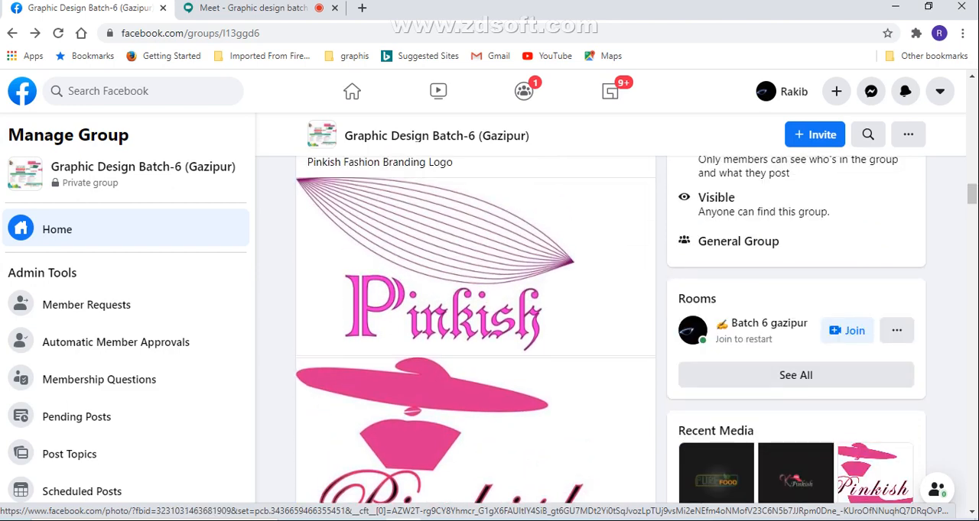
{"action": "scroll", "coordinate": [474, 337], "scroll_direction": "down", "scroll_amount": 10}
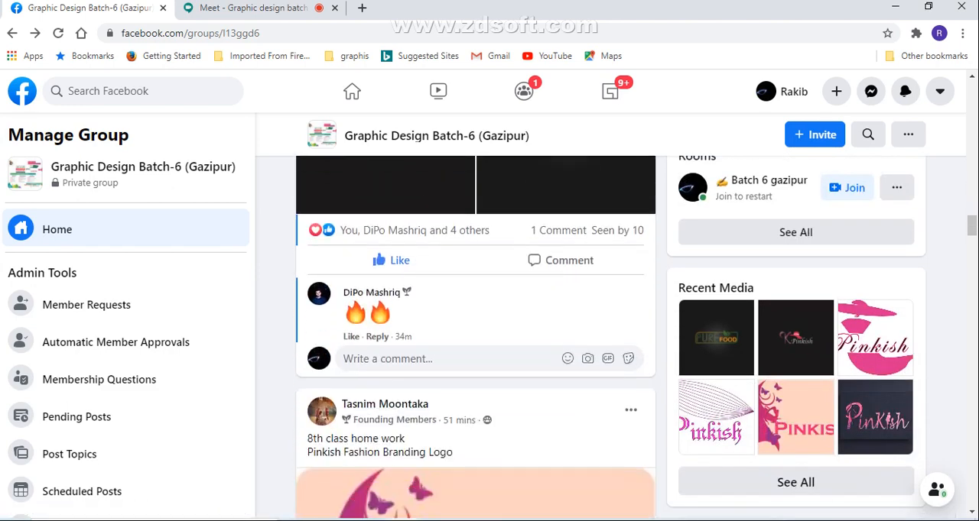
{"action": "scroll", "coordinate": [474, 336], "scroll_direction": "up", "scroll_amount": 3}
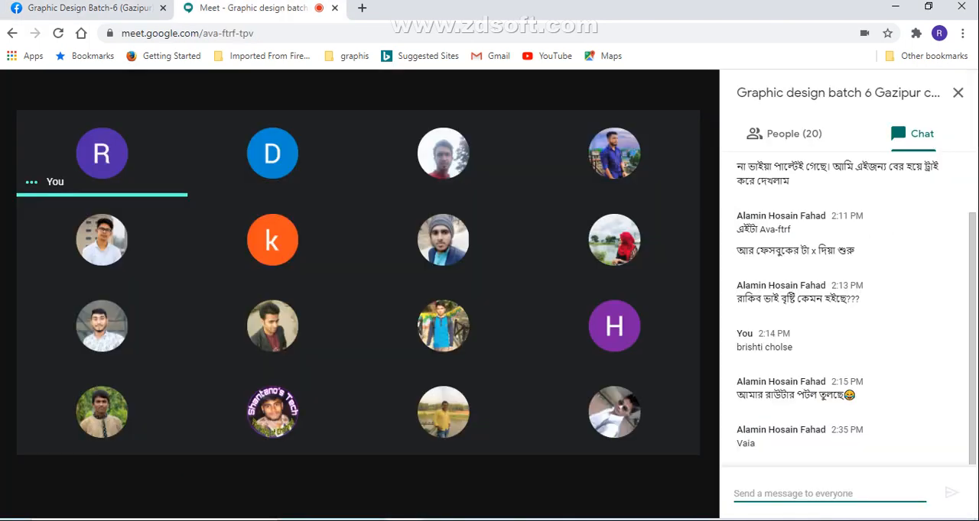
{"action": "left_click", "coordinate": [252, 7]}
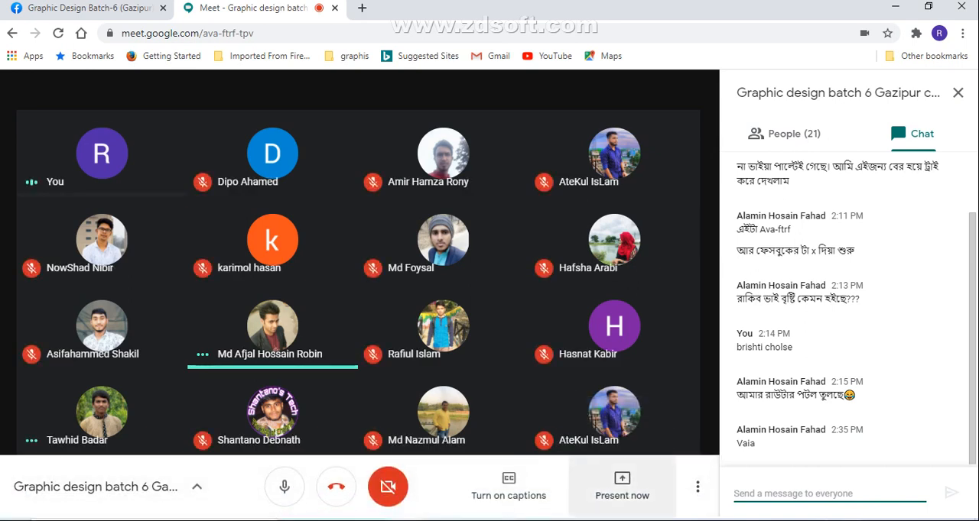
{"action": "left_click", "coordinate": [621, 487]}
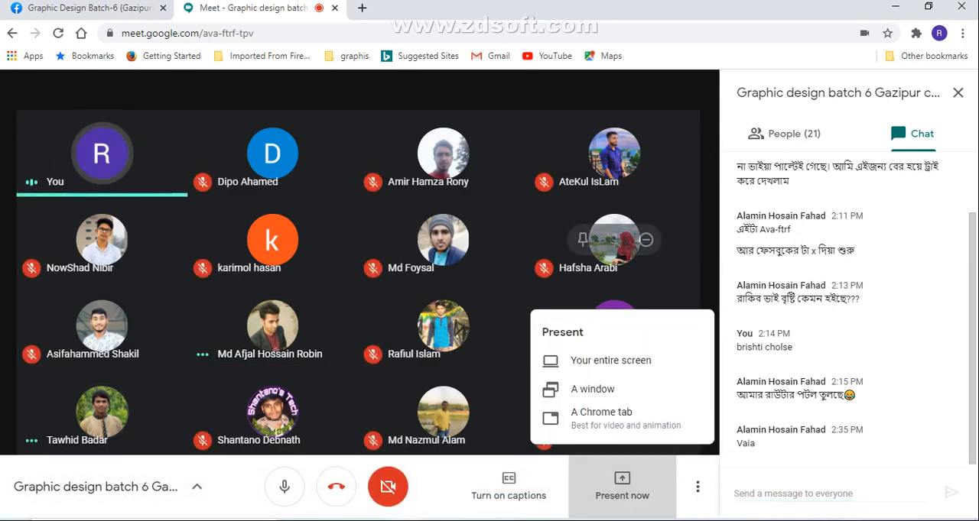
{"action": "left_click", "coordinate": [622, 486]}
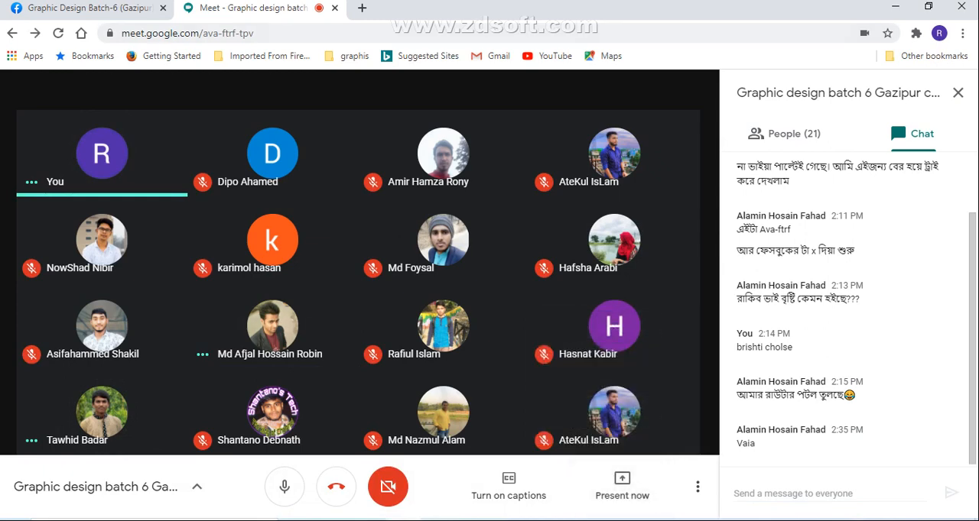
Return to the Facebook group and examine the homework post with the Pinkish logo of a woman's profile and butterflies
{"action": "left_click", "coordinate": [89, 8]}
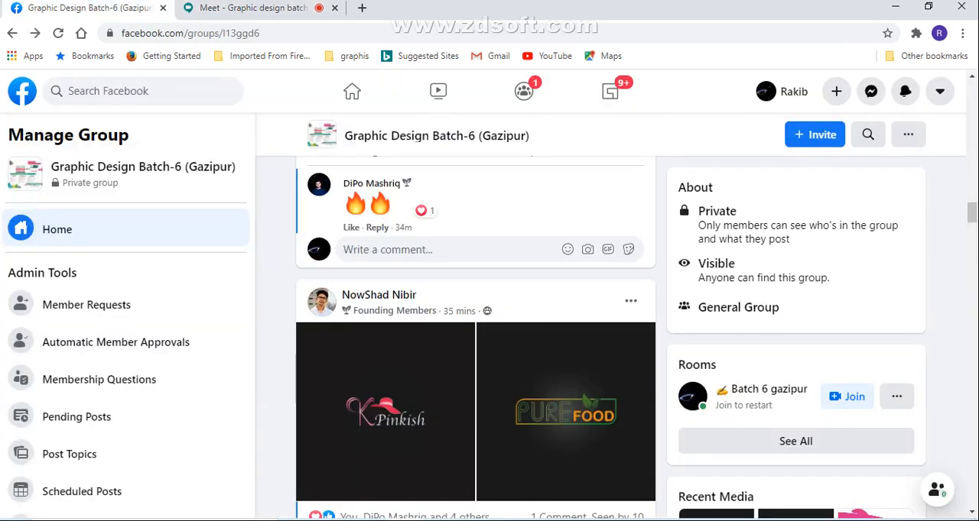
{"action": "scroll", "coordinate": [476, 382], "scroll_direction": "up", "scroll_amount": 7}
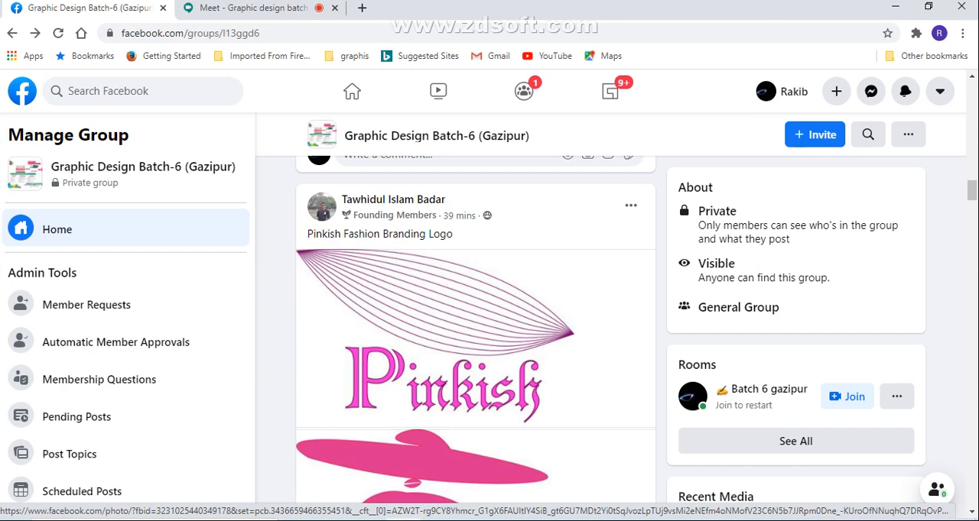
{"action": "scroll", "coordinate": [476, 336], "scroll_direction": "down", "scroll_amount": 10}
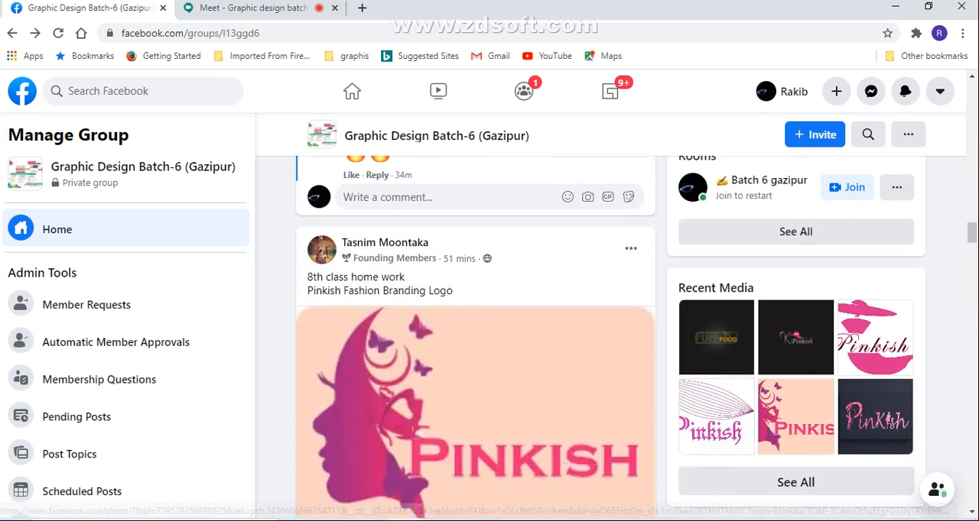
{"action": "scroll", "coordinate": [475, 336], "scroll_direction": "down", "scroll_amount": 3}
{"action": "scroll", "coordinate": [476, 336], "scroll_direction": "up", "scroll_amount": 1}
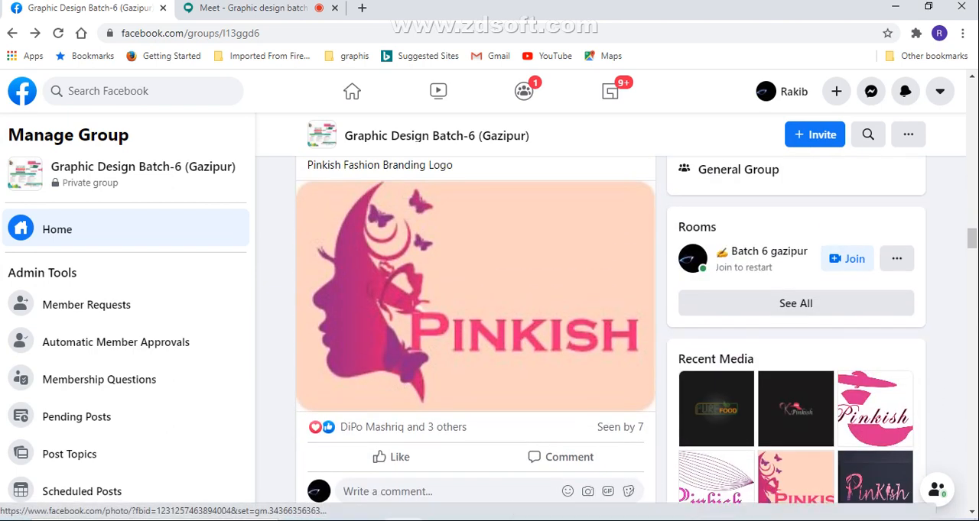
{"action": "scroll", "coordinate": [475, 336], "scroll_direction": "up", "scroll_amount": 1}
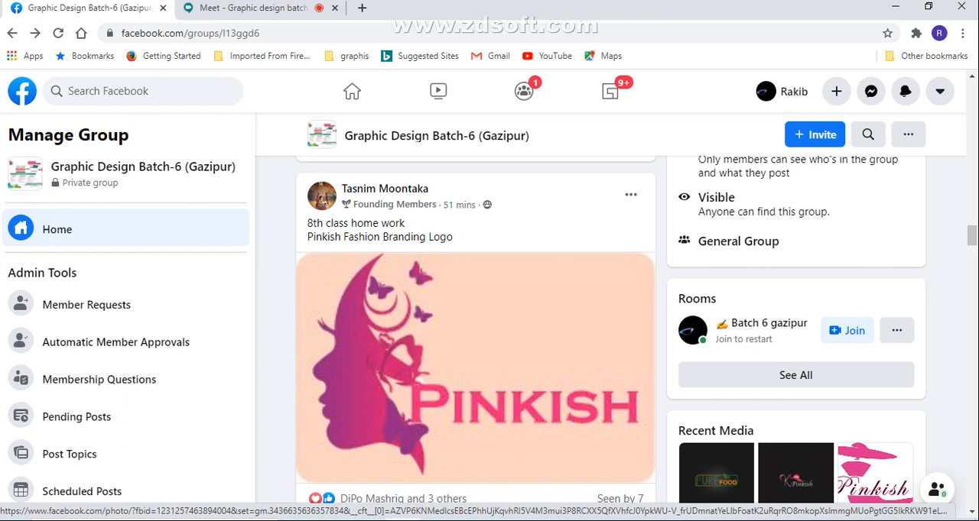
{"action": "scroll", "coordinate": [474, 344], "scroll_direction": "down", "scroll_amount": 1}
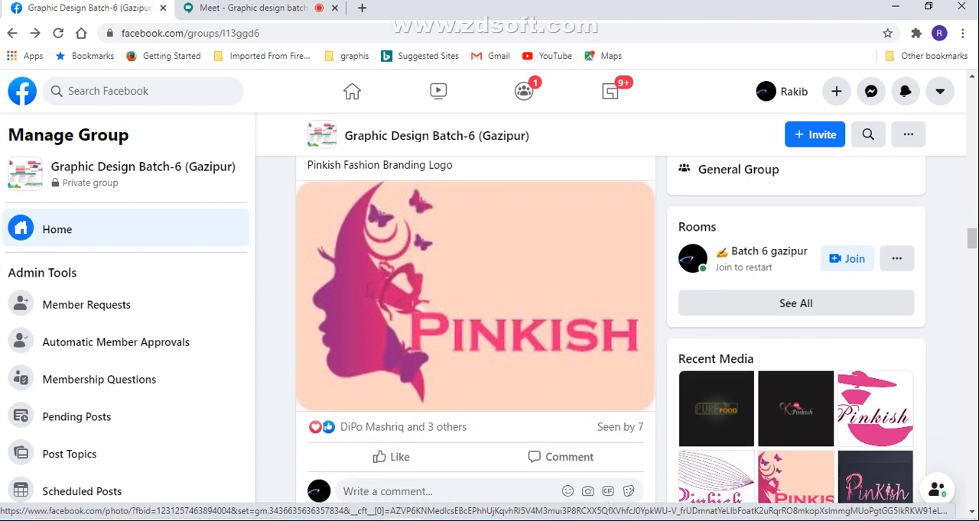
Review the green leaf Pure Food and pink butterfly Pinkish homework logos, and look through the older posts down to the 10th class link
{"action": "scroll", "coordinate": [474, 344], "scroll_direction": "down", "scroll_amount": 7}
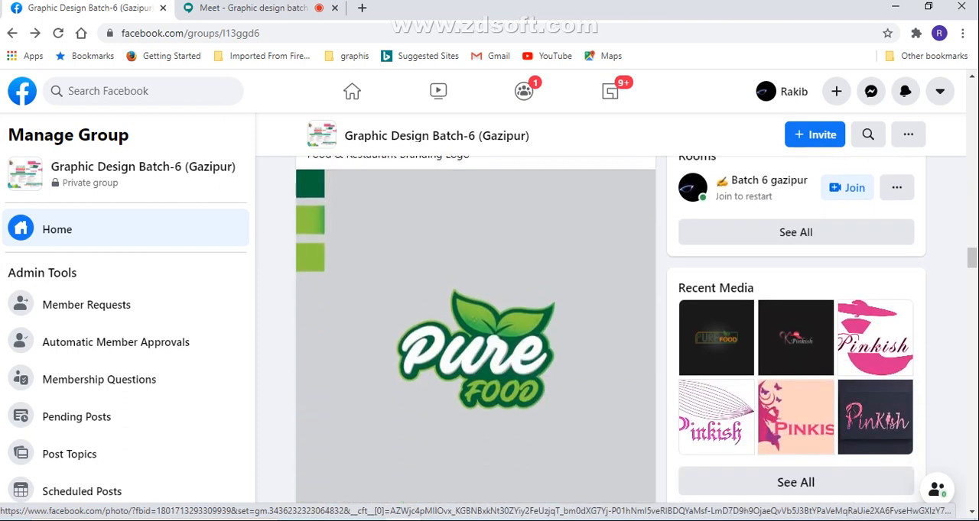
{"action": "scroll", "coordinate": [474, 344], "scroll_direction": "up", "scroll_amount": 1}
{"action": "scroll", "coordinate": [474, 344], "scroll_direction": "down", "scroll_amount": 3}
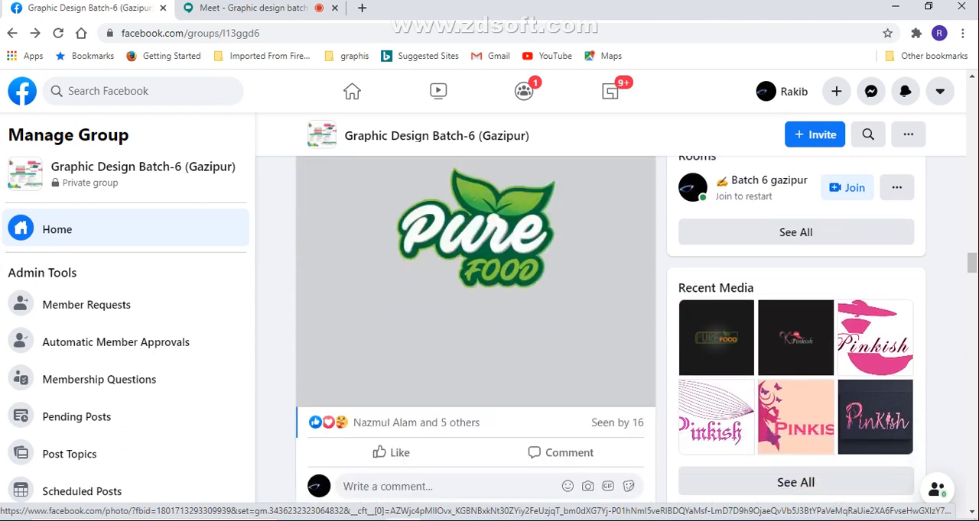
{"action": "scroll", "coordinate": [474, 344], "scroll_direction": "up", "scroll_amount": 1}
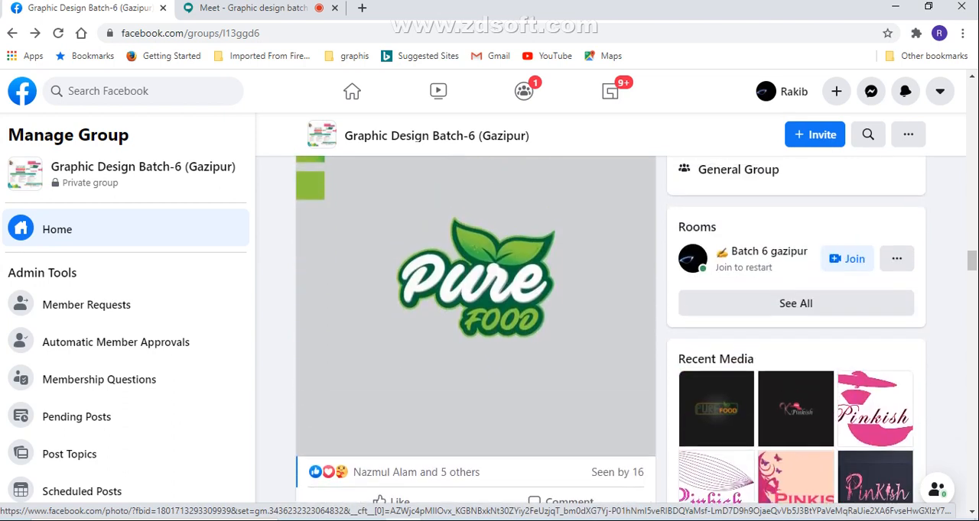
{"action": "scroll", "coordinate": [474, 328], "scroll_direction": "down", "scroll_amount": 6}
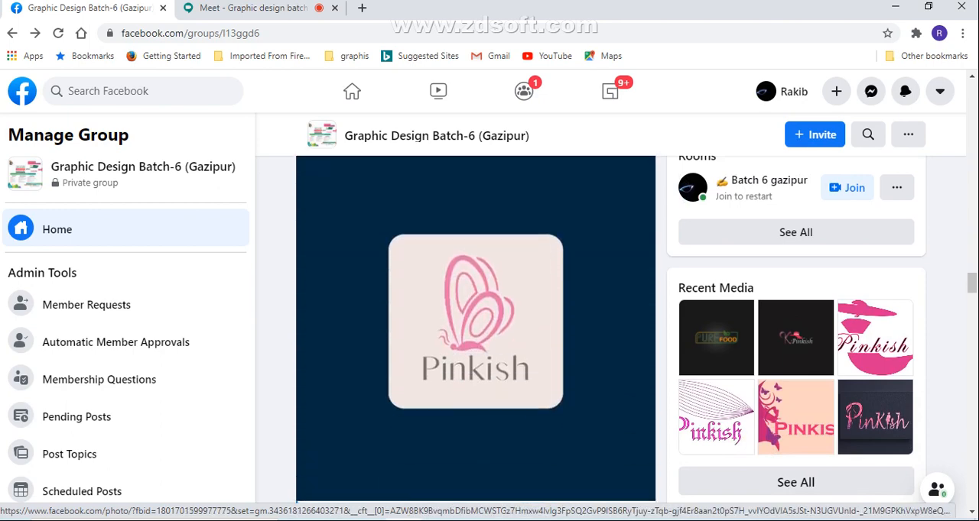
{"action": "scroll", "coordinate": [474, 329], "scroll_direction": "up", "scroll_amount": 2}
{"action": "scroll", "coordinate": [474, 344], "scroll_direction": "down", "scroll_amount": 10}
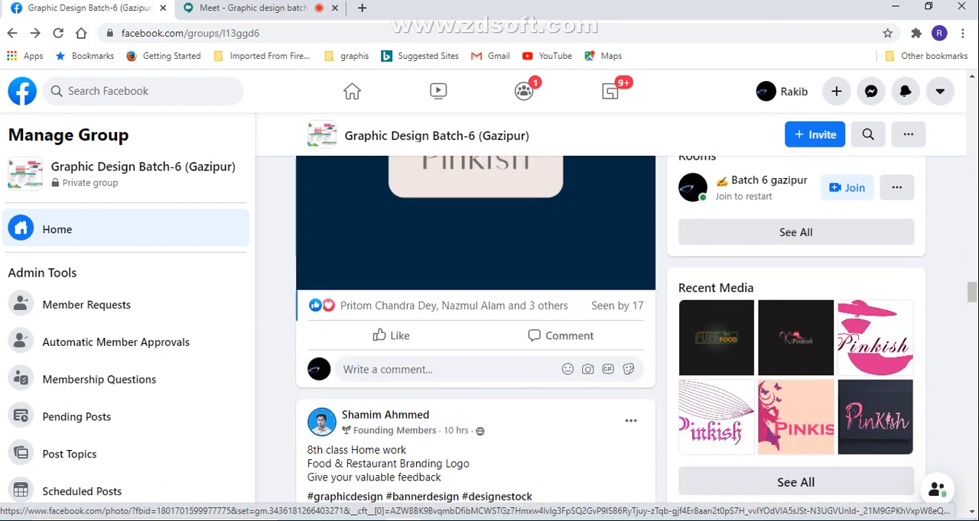
{"action": "scroll", "coordinate": [474, 344], "scroll_direction": "down", "scroll_amount": 15}
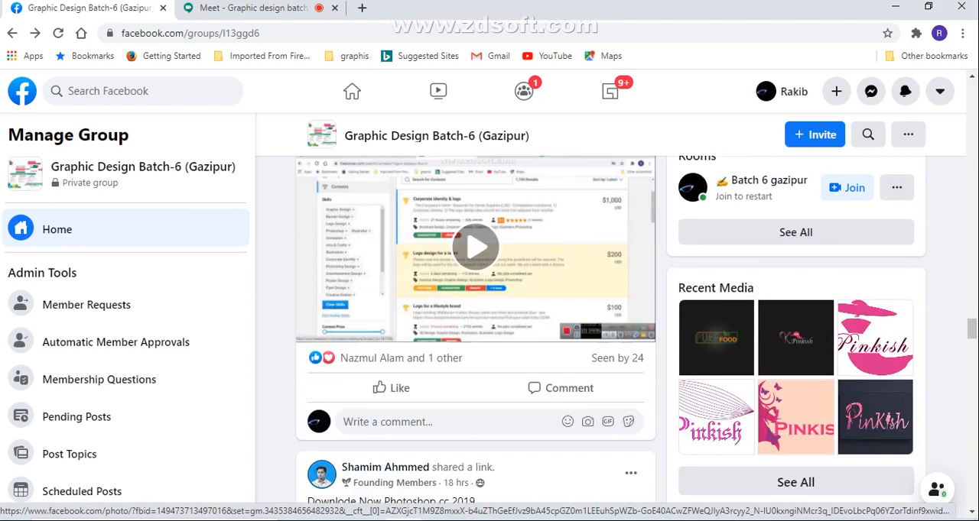
{"action": "scroll", "coordinate": [474, 344], "scroll_direction": "down", "scroll_amount": 15}
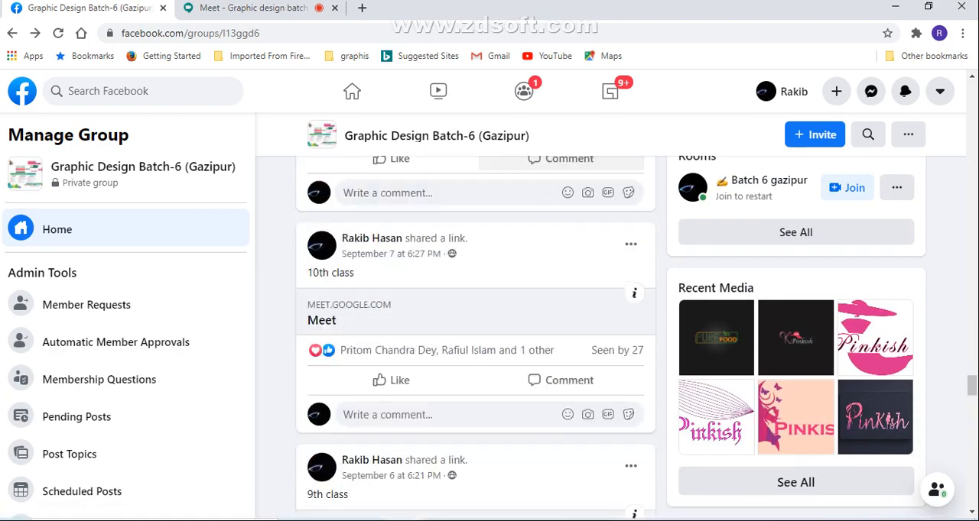
{"action": "scroll", "coordinate": [474, 305], "scroll_direction": "up", "scroll_amount": 8}
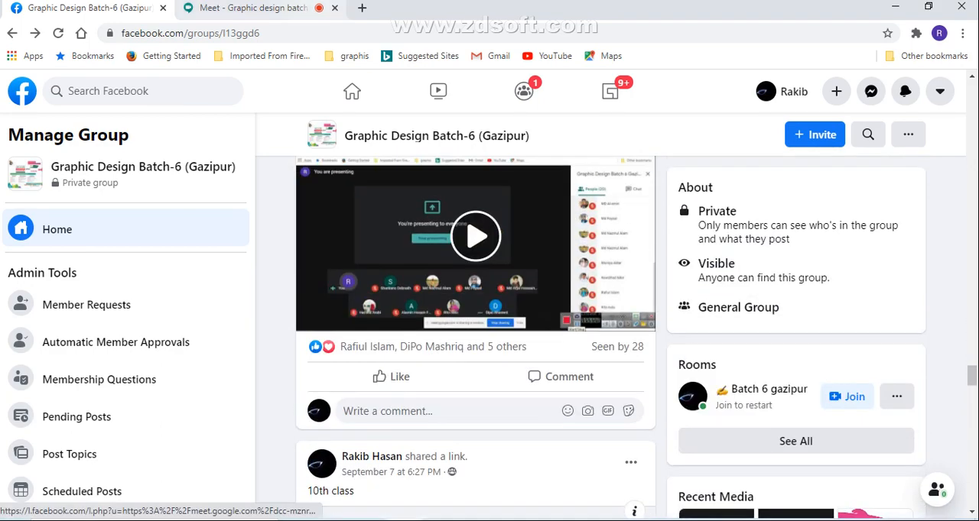
Return to the Google Meet call, check the meeting's joining details and reread the earlier chat messages
{"action": "left_click", "coordinate": [252, 8]}
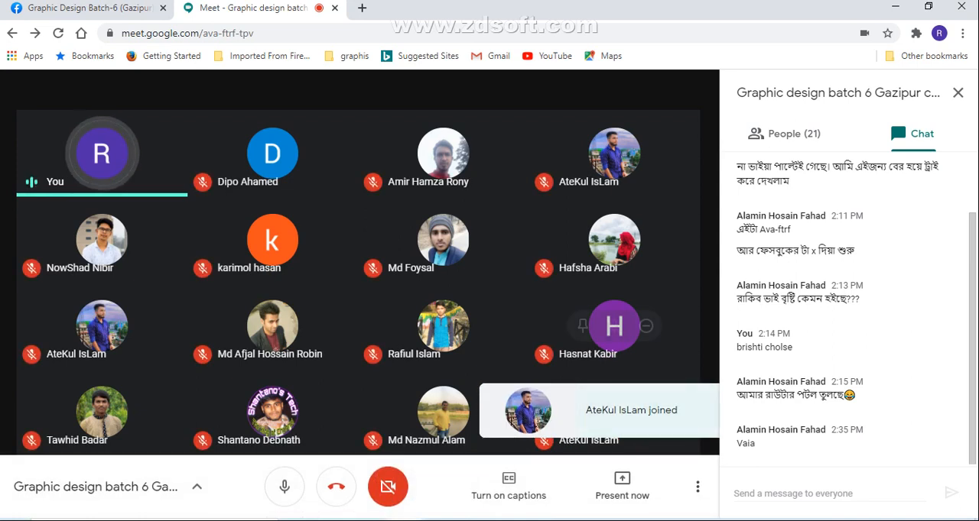
{"action": "mouse_move", "coordinate": [614, 326]}
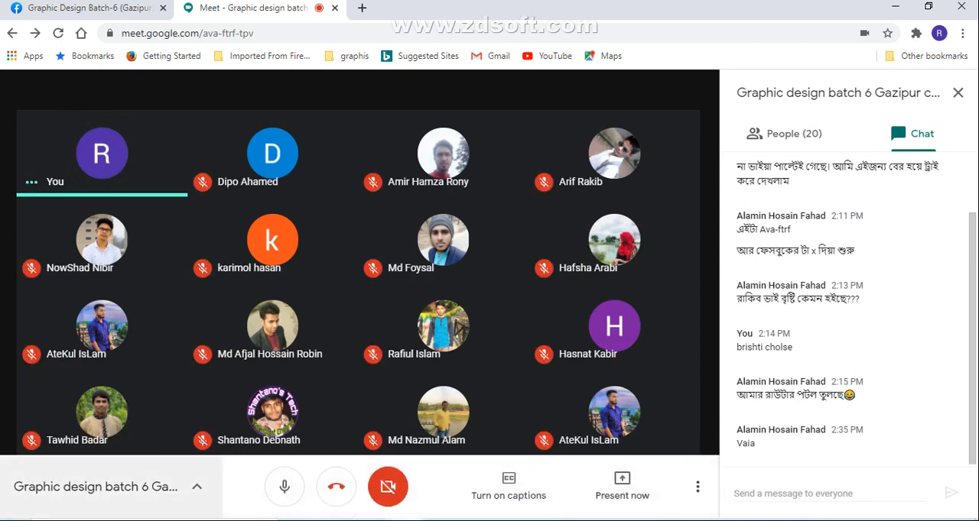
{"action": "left_click", "coordinate": [103, 487]}
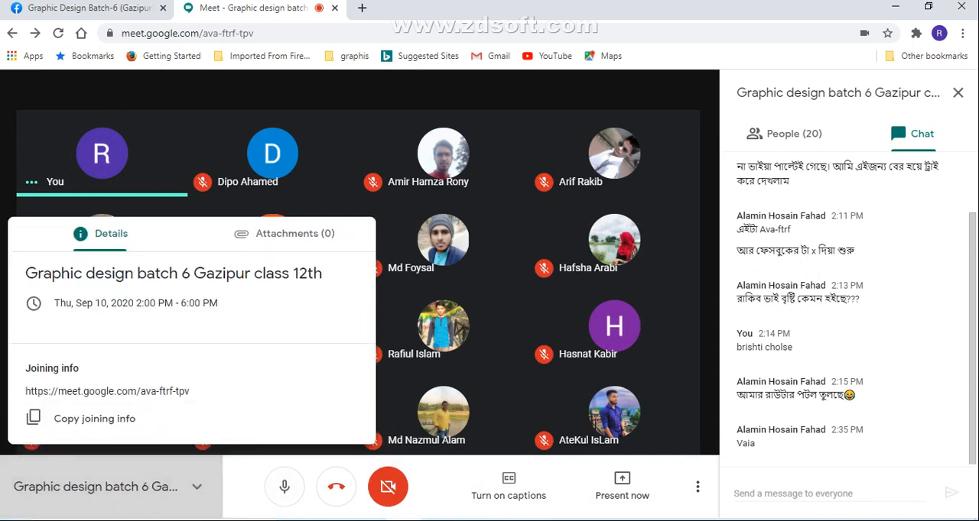
{"action": "left_click", "coordinate": [107, 487]}
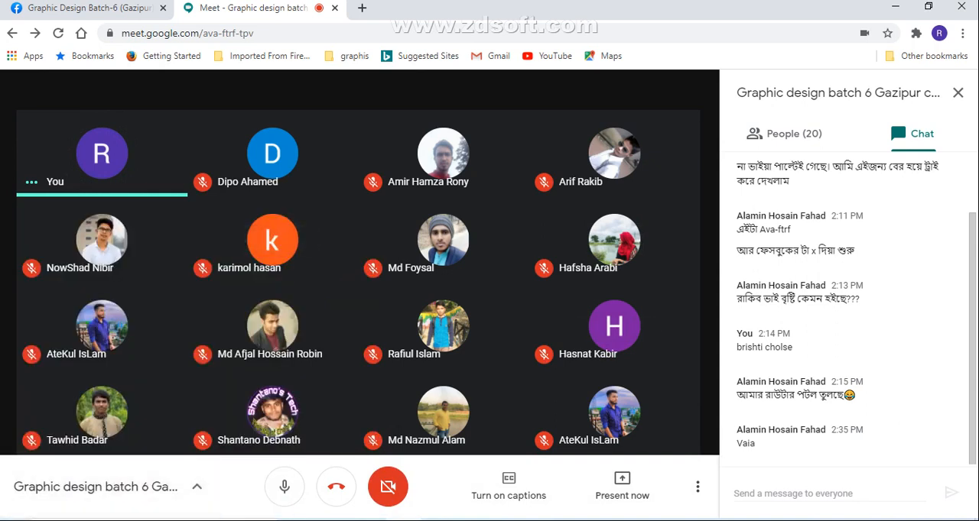
{"action": "scroll", "coordinate": [848, 306], "scroll_direction": "up", "scroll_amount": 1}
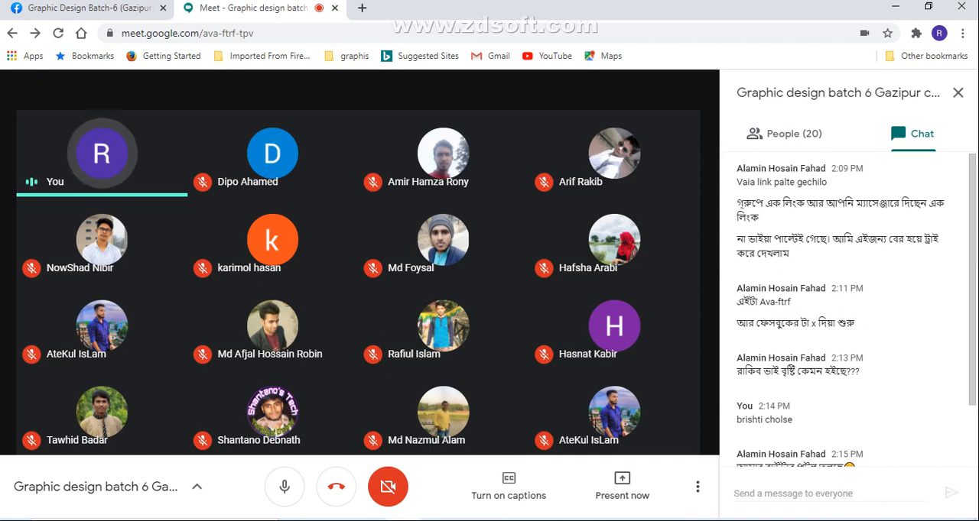
{"action": "scroll", "coordinate": [849, 306], "scroll_direction": "down", "scroll_amount": 1}
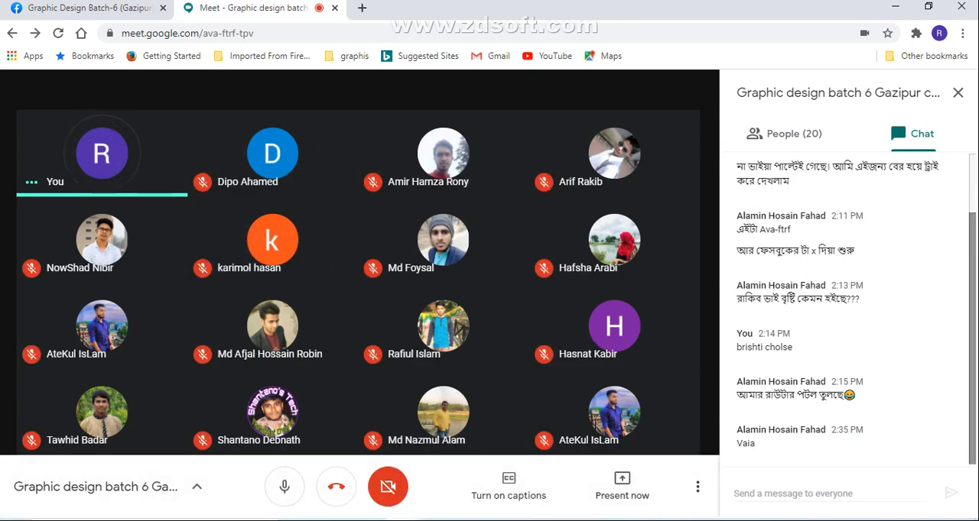
Switch to the Facebook group, return to its start, and look over the 12th class link and the 8th class Pure Food homework post
{"action": "left_click", "coordinate": [88, 7]}
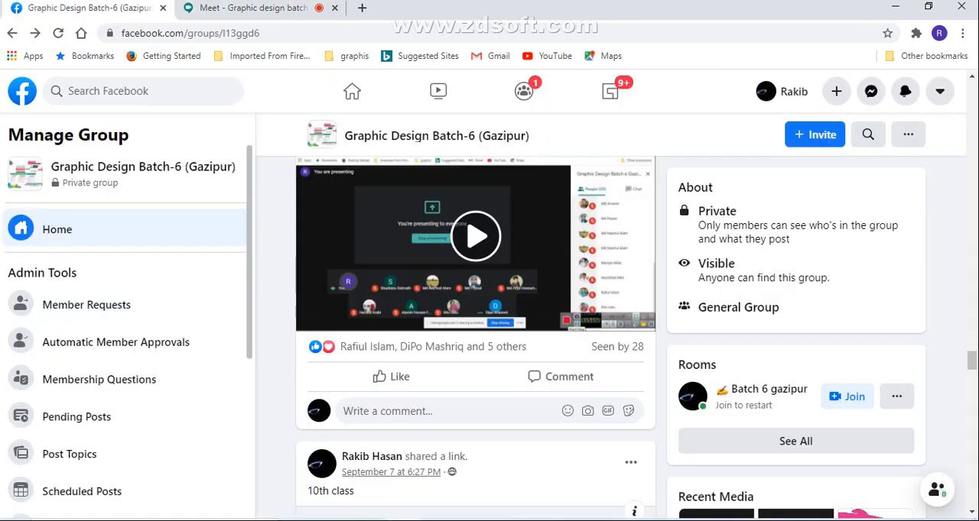
{"action": "scroll", "coordinate": [474, 306], "scroll_direction": "down", "scroll_amount": 5}
{"action": "scroll", "coordinate": [474, 337], "scroll_direction": "up", "scroll_amount": 8}
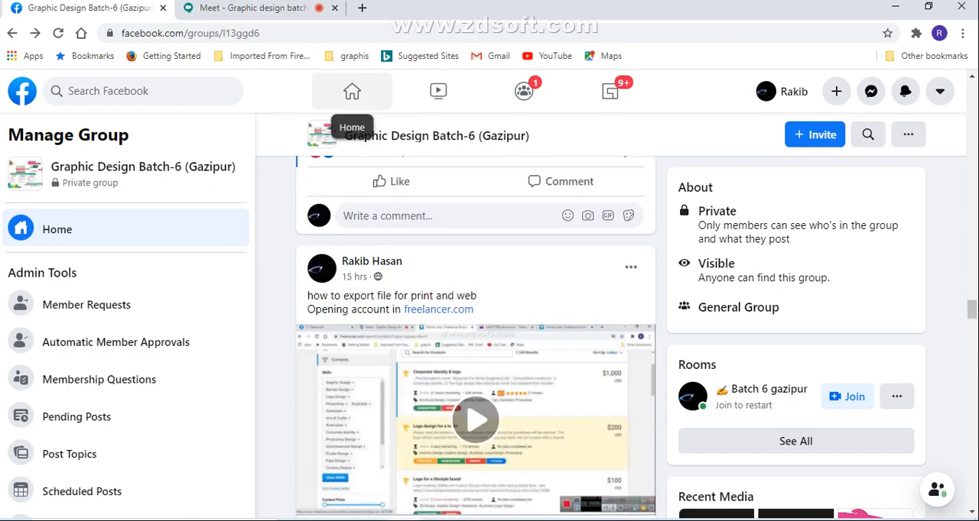
{"action": "left_click", "coordinate": [435, 135]}
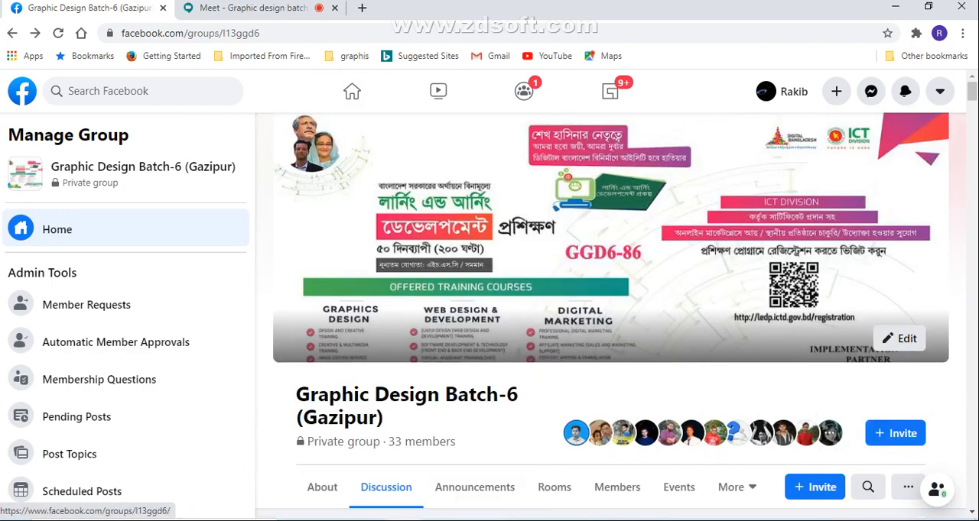
{"action": "scroll", "coordinate": [436, 135], "scroll_direction": "down", "scroll_amount": 2}
{"action": "scroll", "coordinate": [474, 344], "scroll_direction": "down", "scroll_amount": 5}
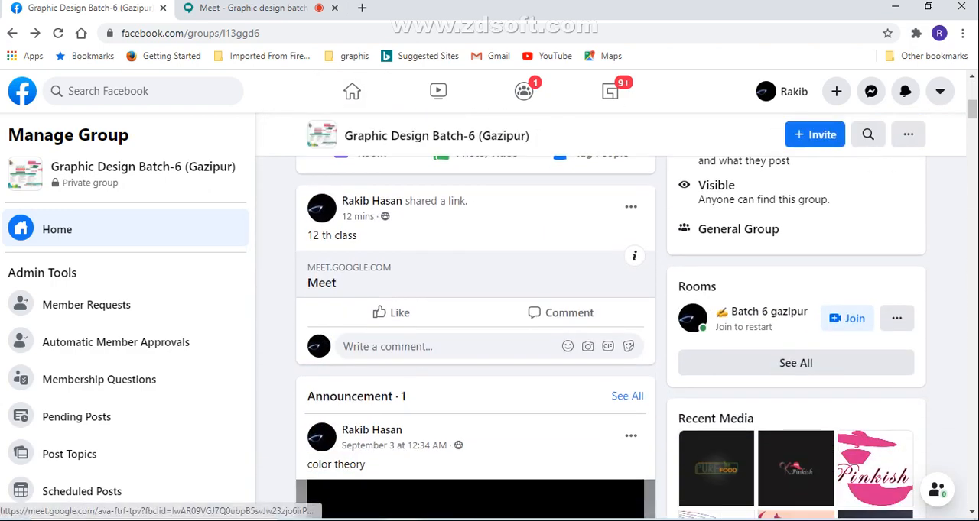
{"action": "scroll", "coordinate": [474, 344], "scroll_direction": "down", "scroll_amount": 10}
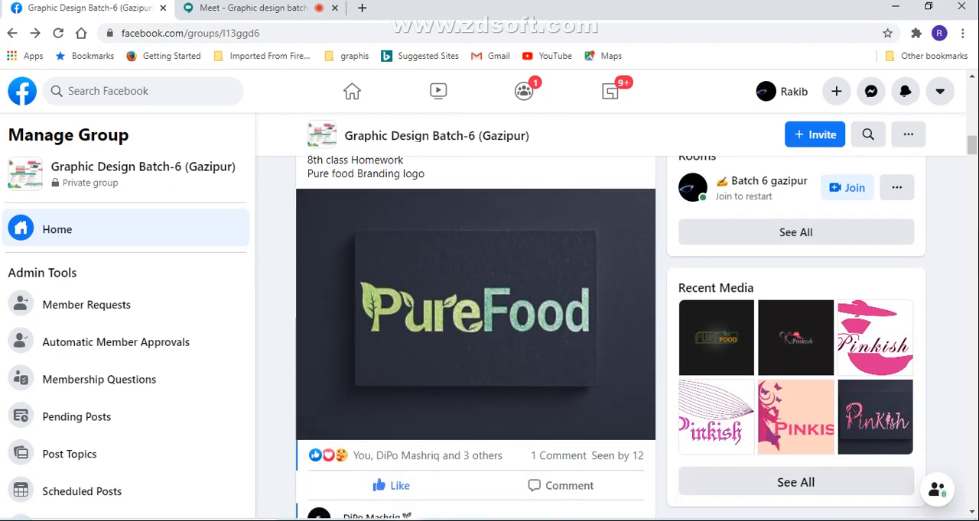
{"action": "scroll", "coordinate": [474, 344], "scroll_direction": "up", "scroll_amount": 3}
{"action": "scroll", "coordinate": [474, 344], "scroll_direction": "up", "scroll_amount": 1}
Return to the Google Meet call and look through the full participant list, checking who is present and muted
{"action": "left_click", "coordinate": [252, 9]}
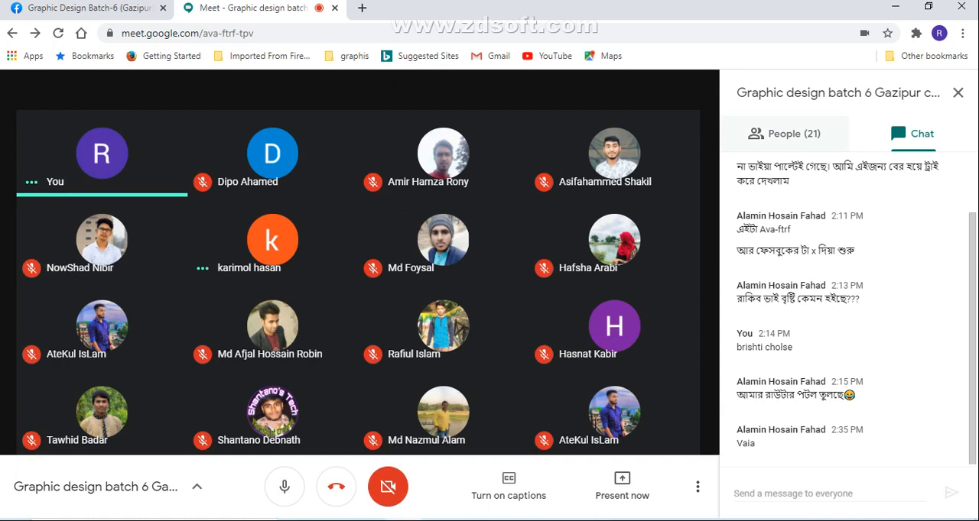
{"action": "left_click", "coordinate": [783, 134]}
{"action": "scroll", "coordinate": [849, 337], "scroll_direction": "down", "scroll_amount": 4}
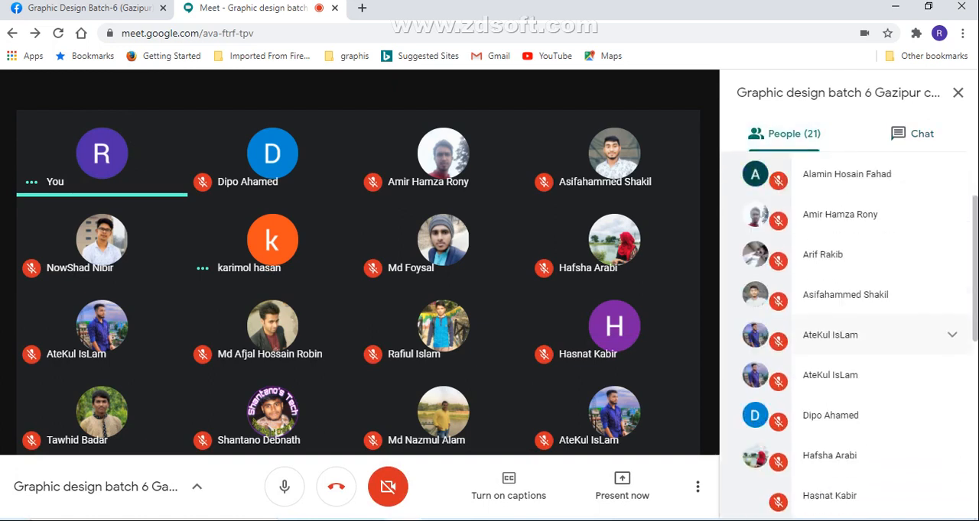
{"action": "scroll", "coordinate": [849, 329], "scroll_direction": "down", "scroll_amount": 3}
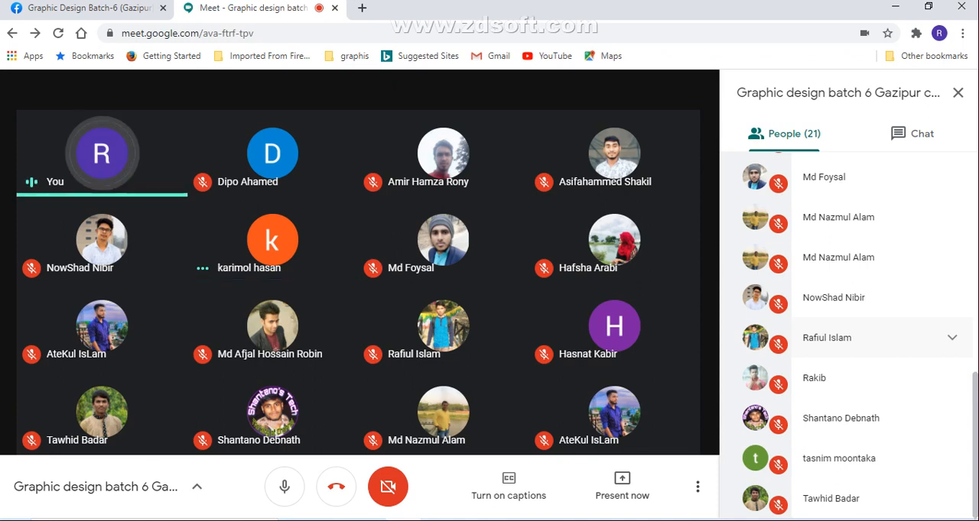
{"action": "scroll", "coordinate": [849, 351], "scroll_direction": "up", "scroll_amount": 3}
{"action": "scroll", "coordinate": [849, 351], "scroll_direction": "up", "scroll_amount": 5}
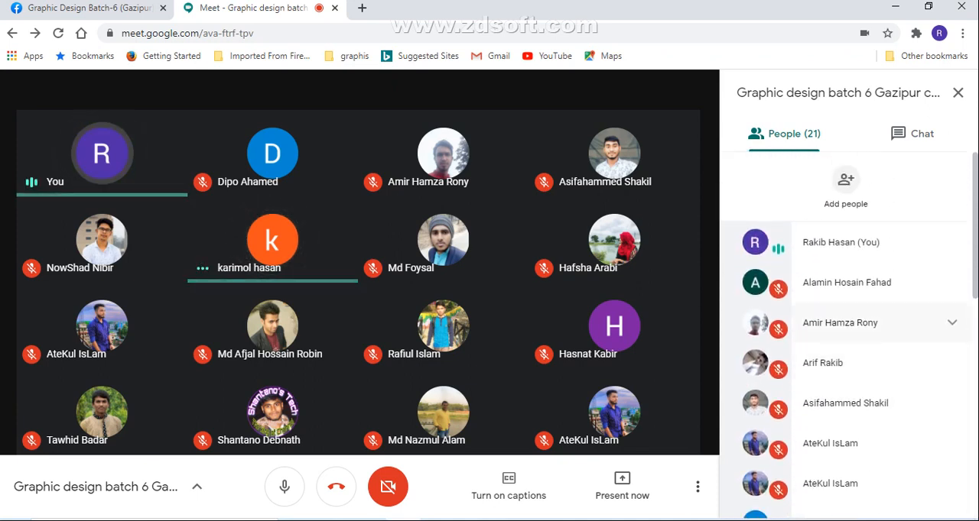
{"action": "scroll", "coordinate": [849, 337], "scroll_direction": "down", "scroll_amount": 7}
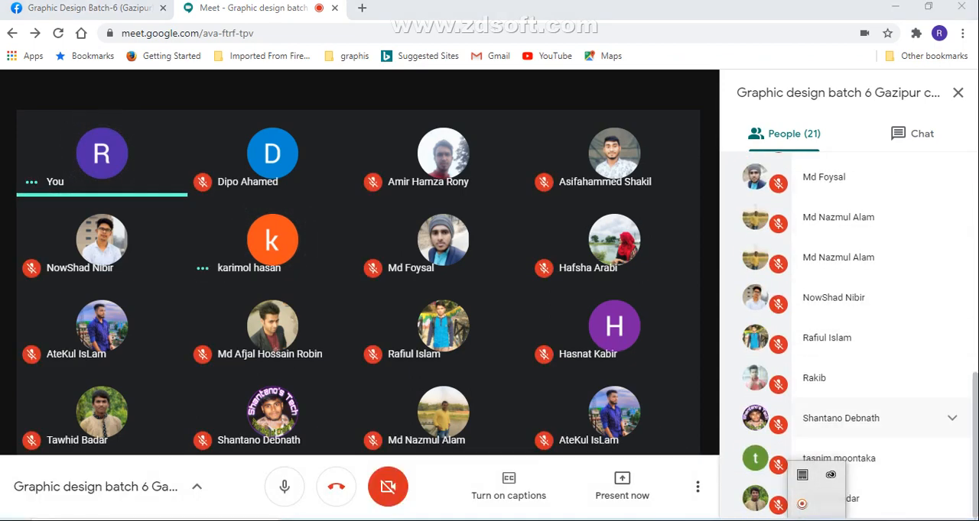
Bring up the screen recorder's controls to check the recording, and minimize them again
{"action": "left_click", "coordinate": [802, 504]}
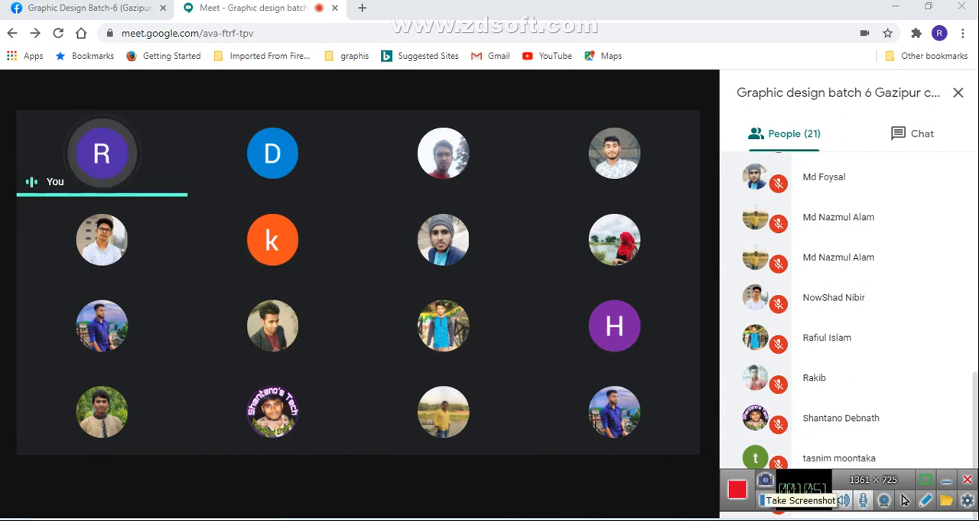
{"action": "mouse_move", "coordinate": [241, 240]}
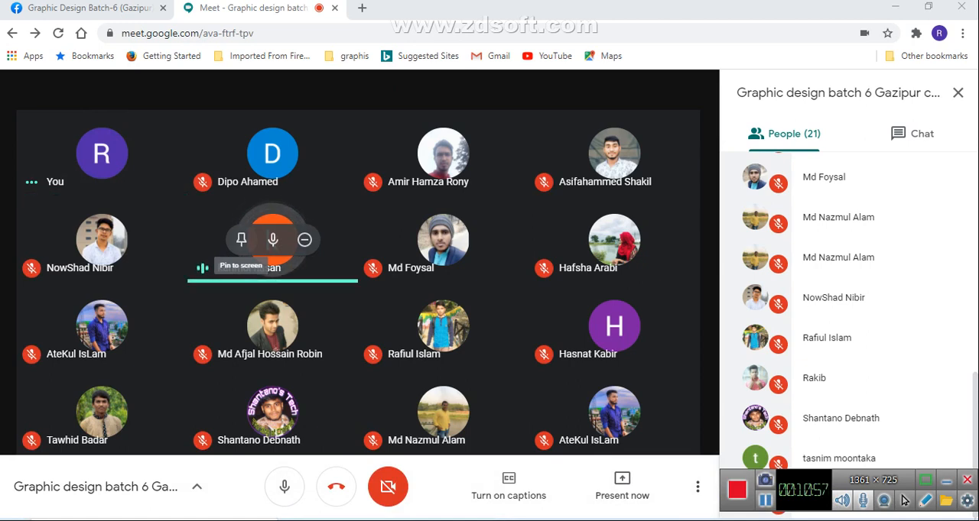
{"action": "mouse_move", "coordinate": [272, 240]}
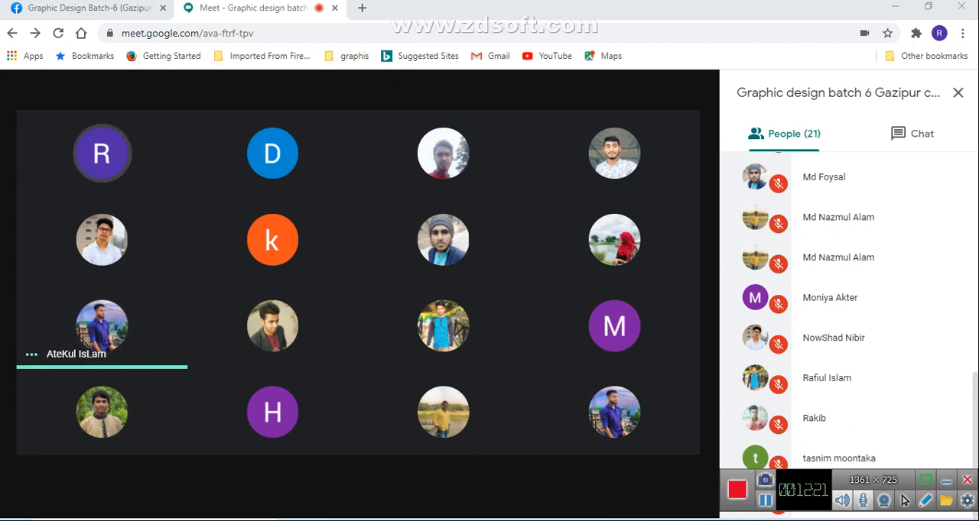
{"action": "left_click", "coordinate": [946, 480]}
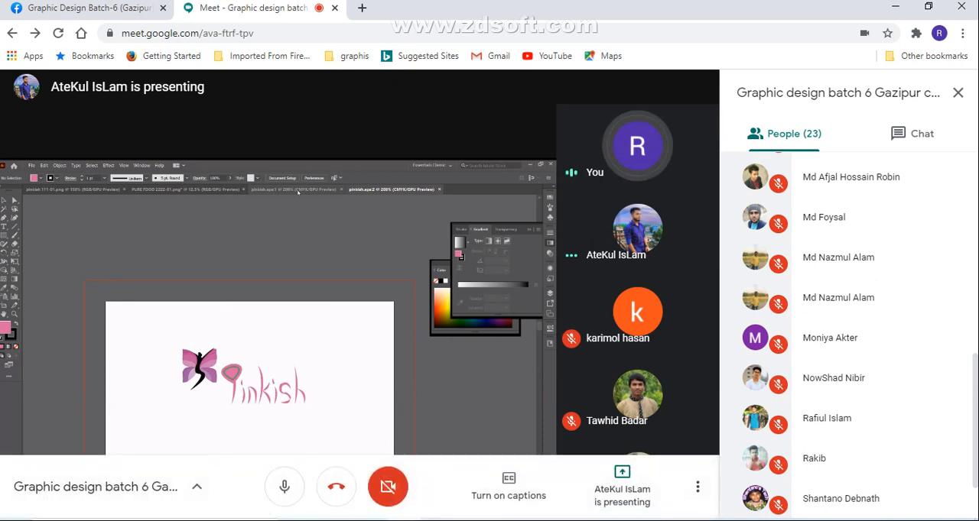
Check the participant list while watching the student's presentation of the butterfly Pinkish and leaf Pure Food logos
{"action": "scroll", "coordinate": [879, 298], "scroll_direction": "down", "scroll_amount": 2}
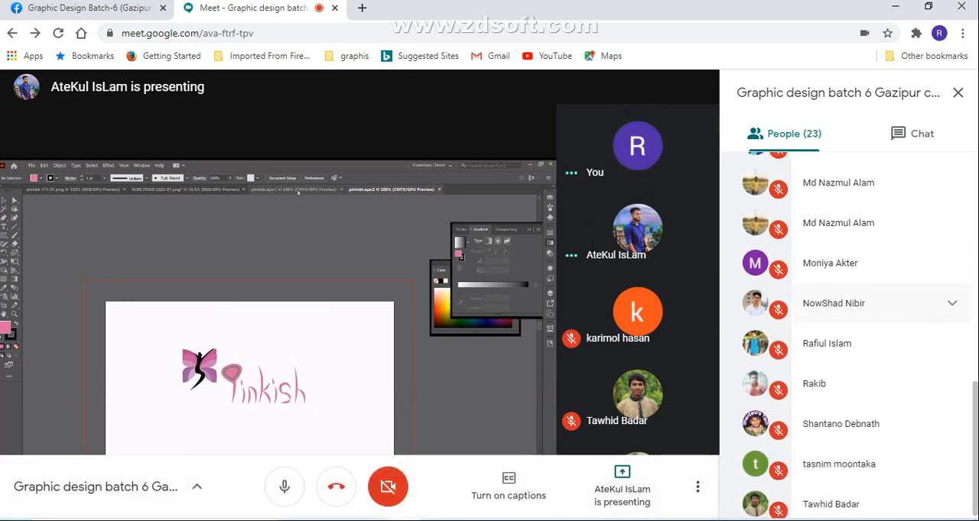
{"action": "scroll", "coordinate": [880, 306], "scroll_direction": "up", "scroll_amount": 7}
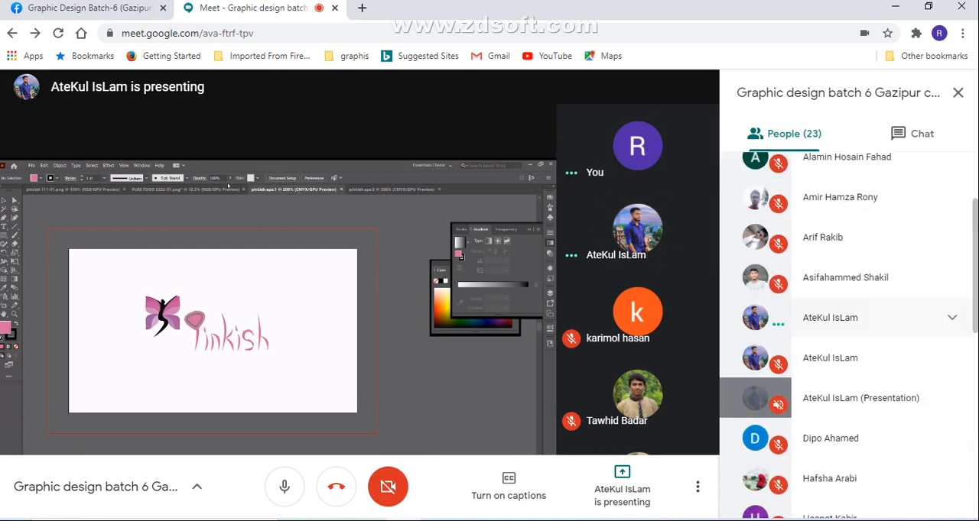
{"action": "scroll", "coordinate": [879, 359], "scroll_direction": "up", "scroll_amount": 2}
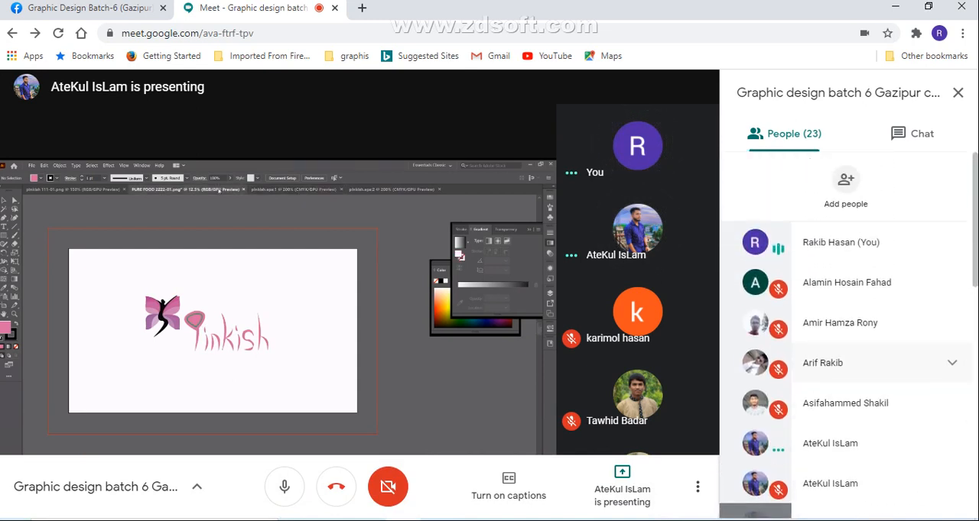
{"action": "scroll", "coordinate": [879, 443], "scroll_direction": "down", "scroll_amount": 1}
{"action": "scroll", "coordinate": [880, 428], "scroll_direction": "down", "scroll_amount": 4}
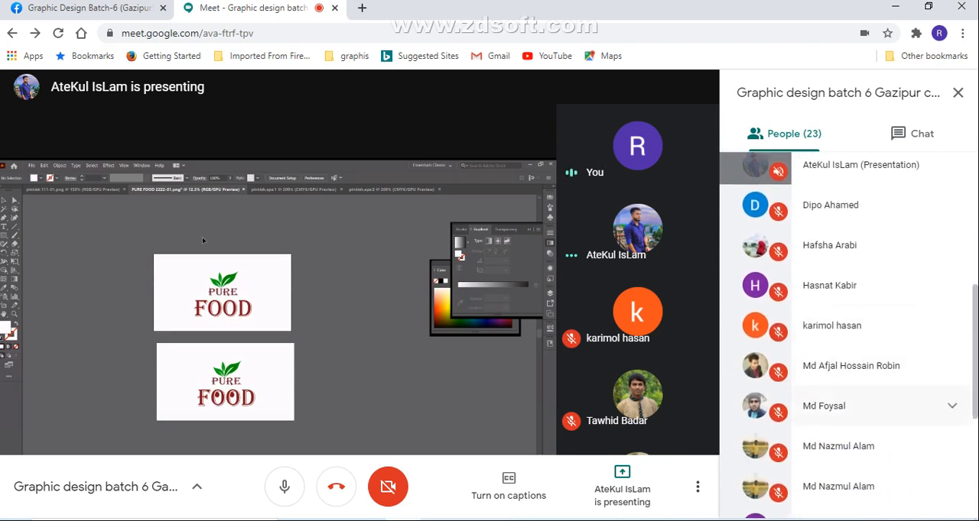
{"action": "scroll", "coordinate": [879, 375], "scroll_direction": "down", "scroll_amount": 4}
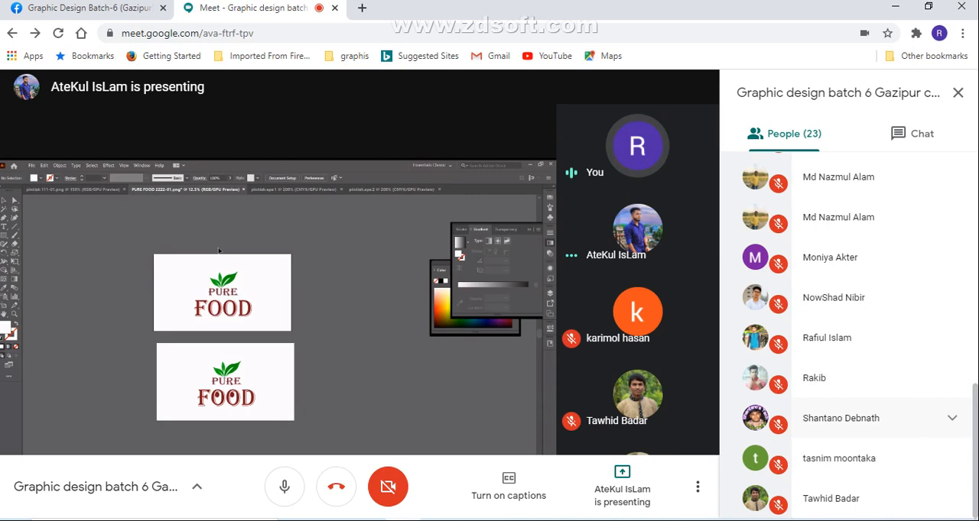
{"action": "scroll", "coordinate": [880, 375], "scroll_direction": "up", "scroll_amount": 8}
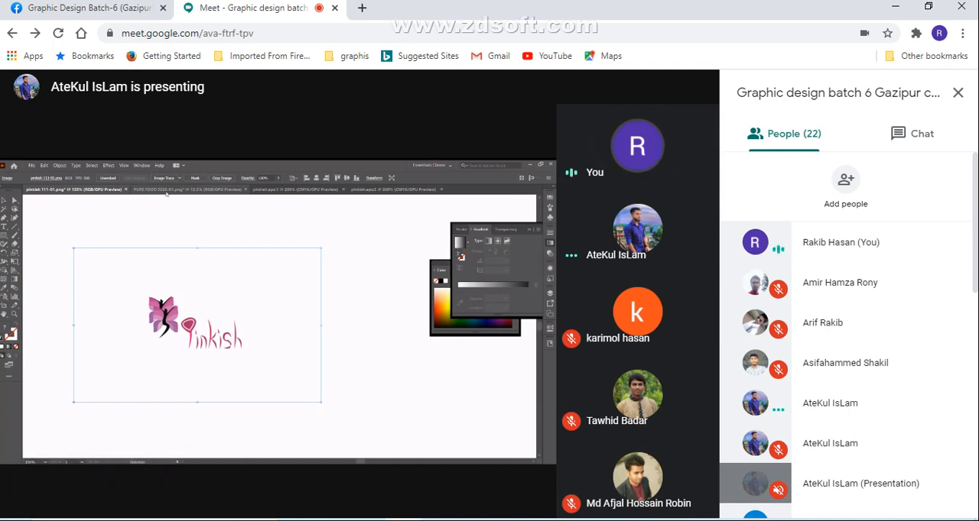
{"action": "mouse_move", "coordinate": [169, 194]}
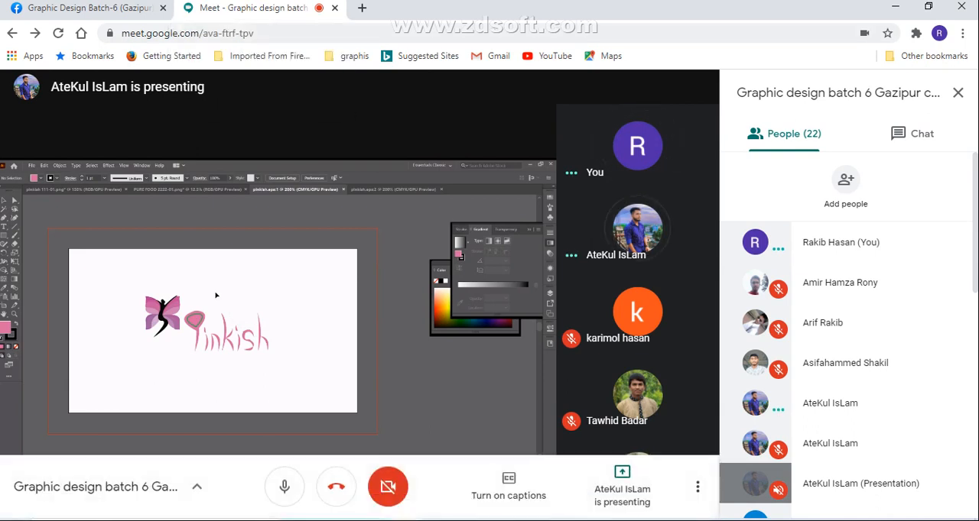
Glance at the Facebook group, and return to the Google Meet call to watch the next student's yellow Pure Food logo presentation
{"action": "left_click", "coordinate": [123, 8]}
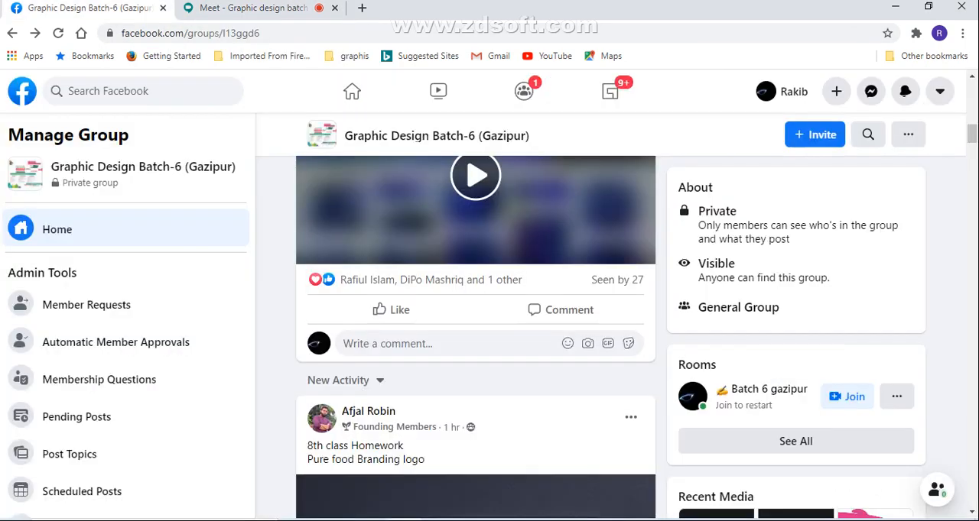
{"action": "left_click", "coordinate": [253, 9]}
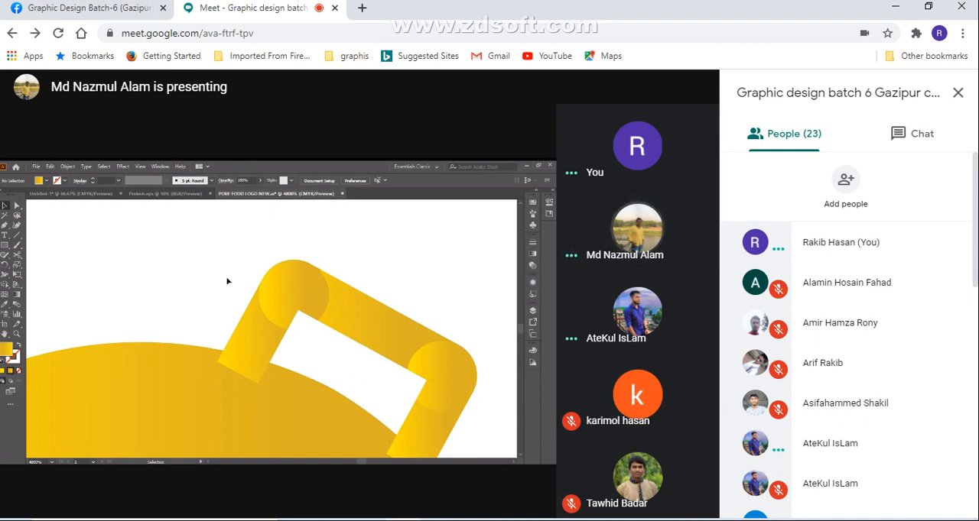
{"action": "mouse_move", "coordinate": [308, 312]}
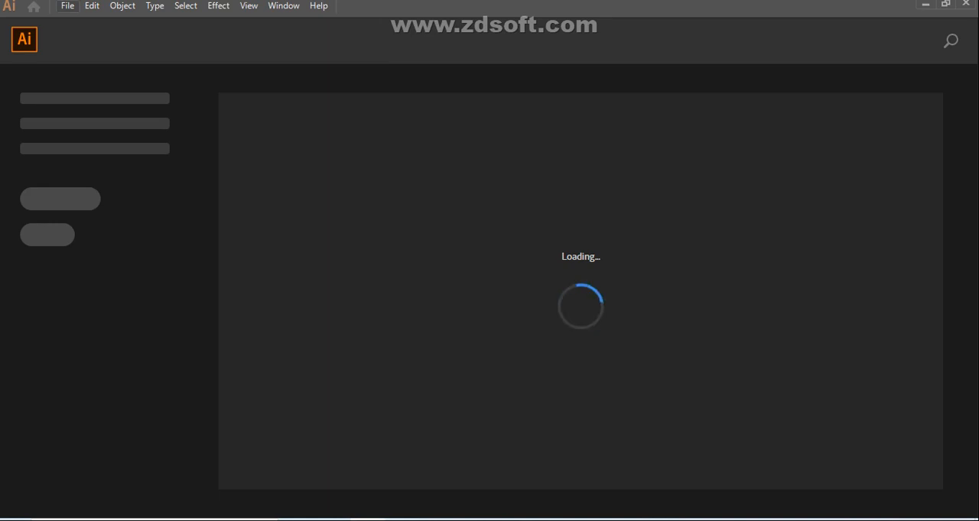
Create a new A4 print document in landscape orientation, 841.89 by 595.276 pt, in Adobe Illustrator
{"action": "left_click", "coordinate": [67, 6]}
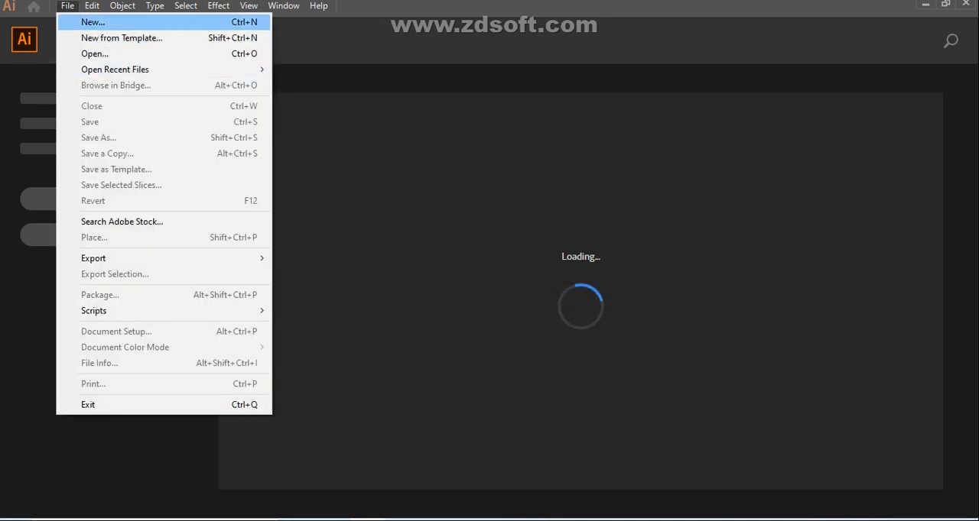
{"action": "left_click", "coordinate": [93, 22]}
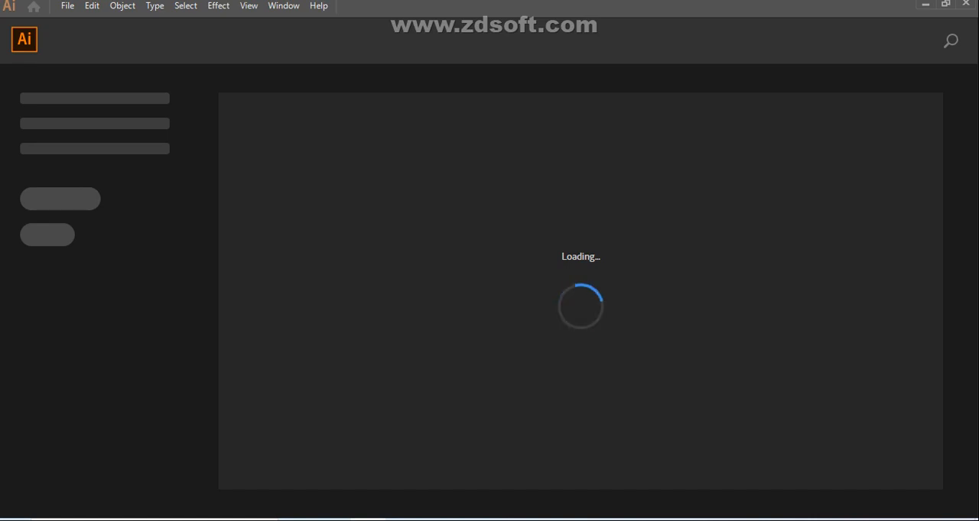
{"action": "key", "text": "ctrl+n"}
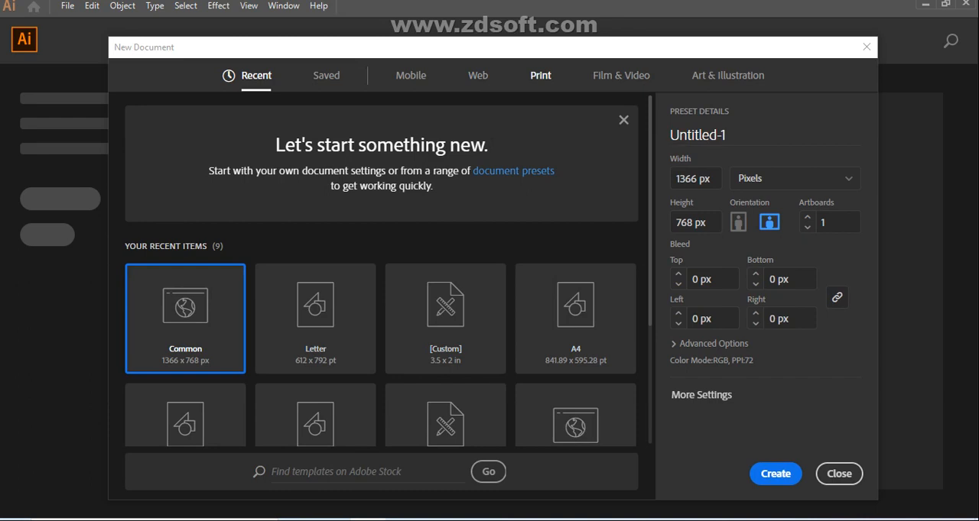
{"action": "left_click", "coordinate": [540, 75]}
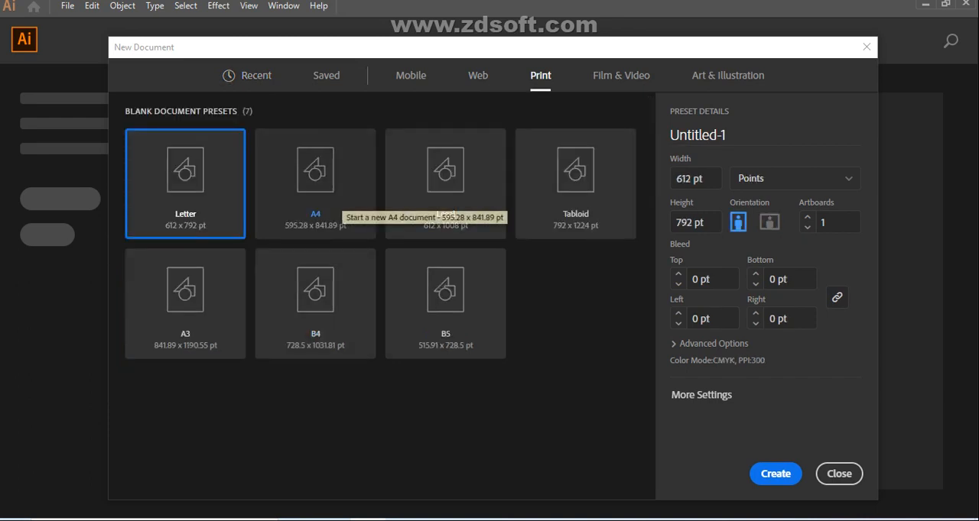
{"action": "left_click", "coordinate": [315, 214]}
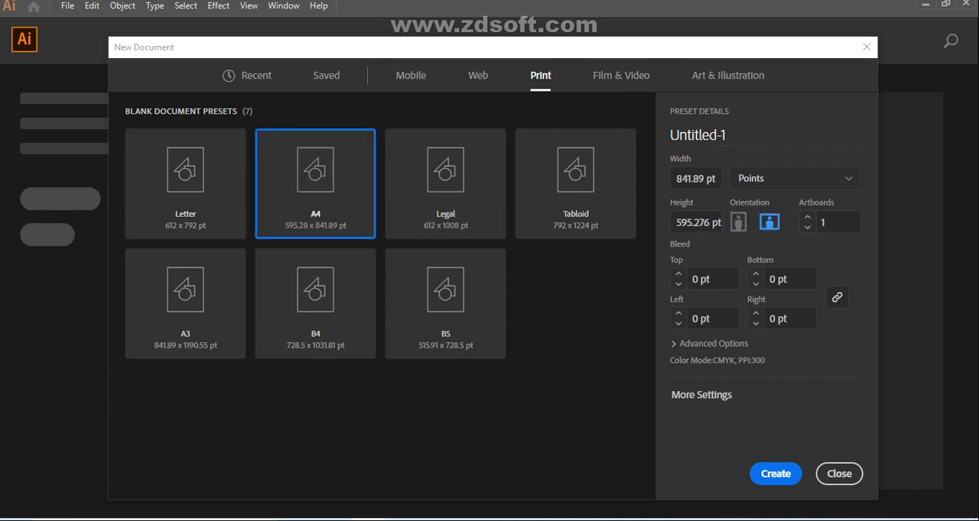
{"action": "left_click", "coordinate": [775, 474]}
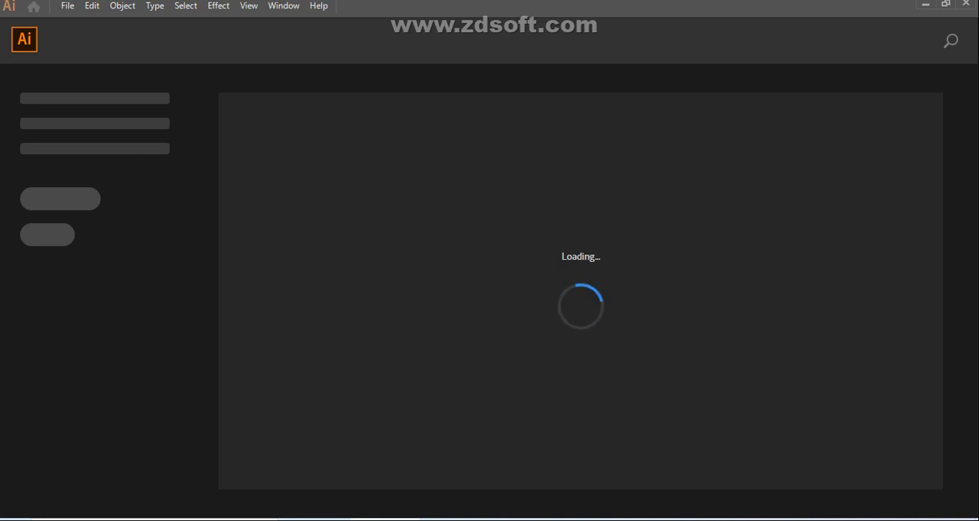
Go back through the Meet call to Facebook, view the Pinkish and Pure Food logos in the student's unread Messenger conversation, and close the chat
{"action": "left_click", "coordinate": [403, 520]}
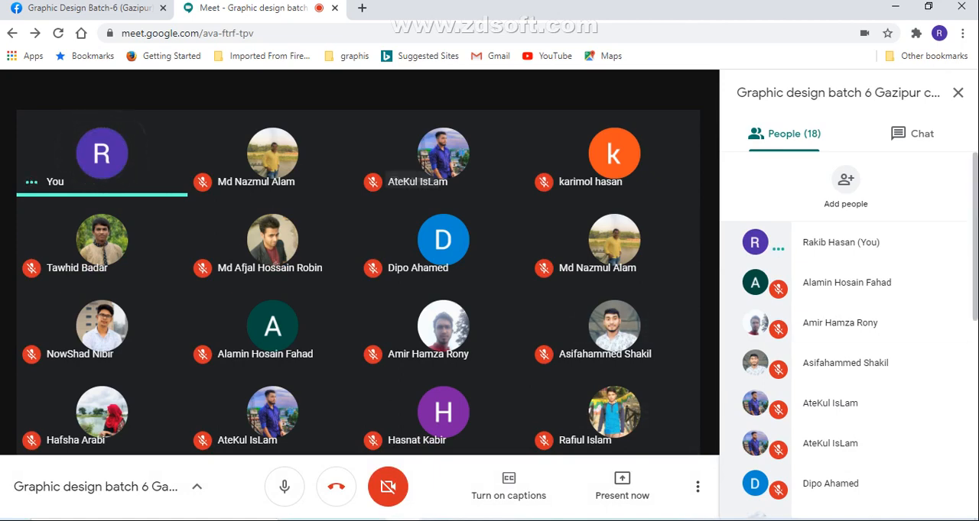
{"action": "left_click", "coordinate": [88, 8]}
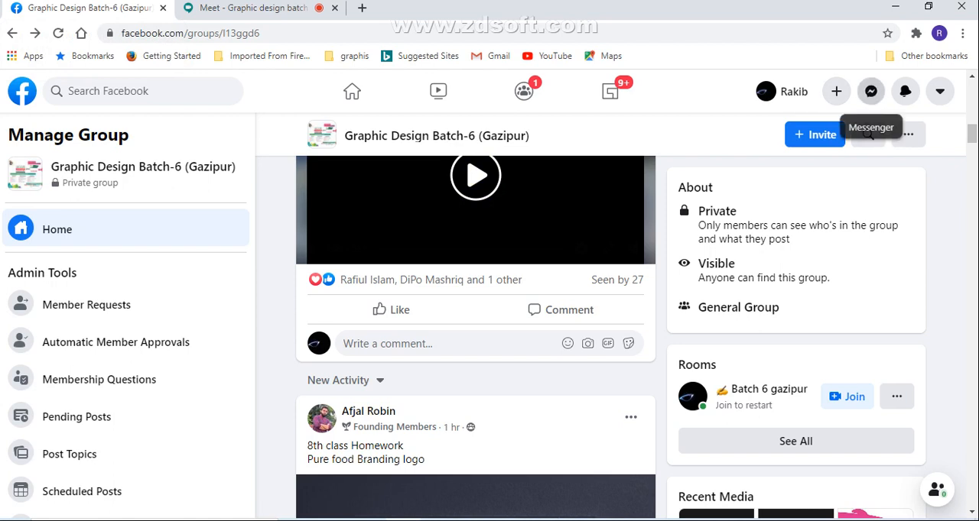
{"action": "left_click", "coordinate": [870, 91]}
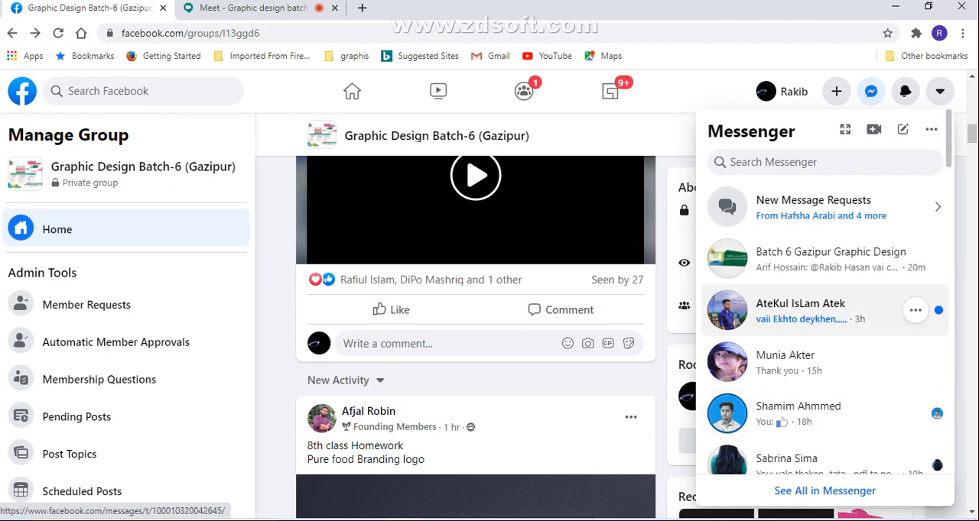
{"action": "left_click", "coordinate": [800, 310]}
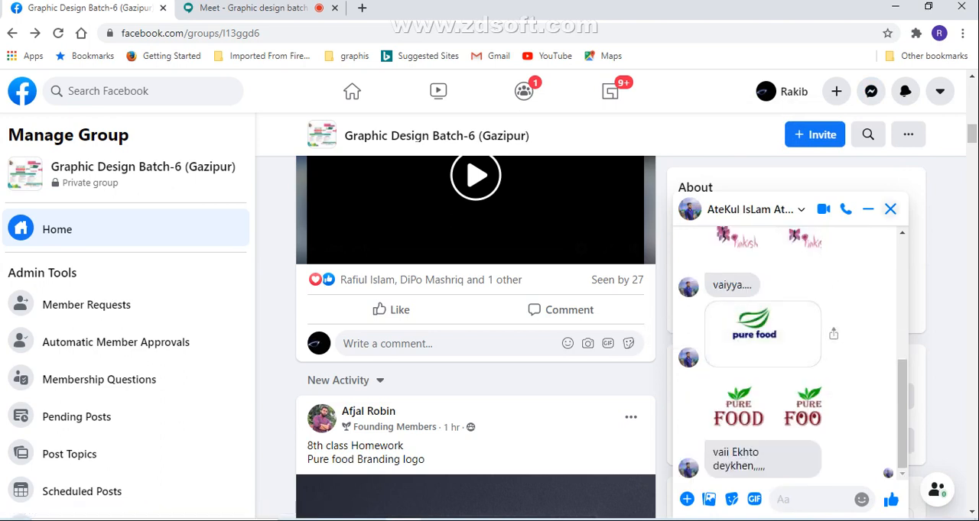
{"action": "left_click", "coordinate": [890, 208]}
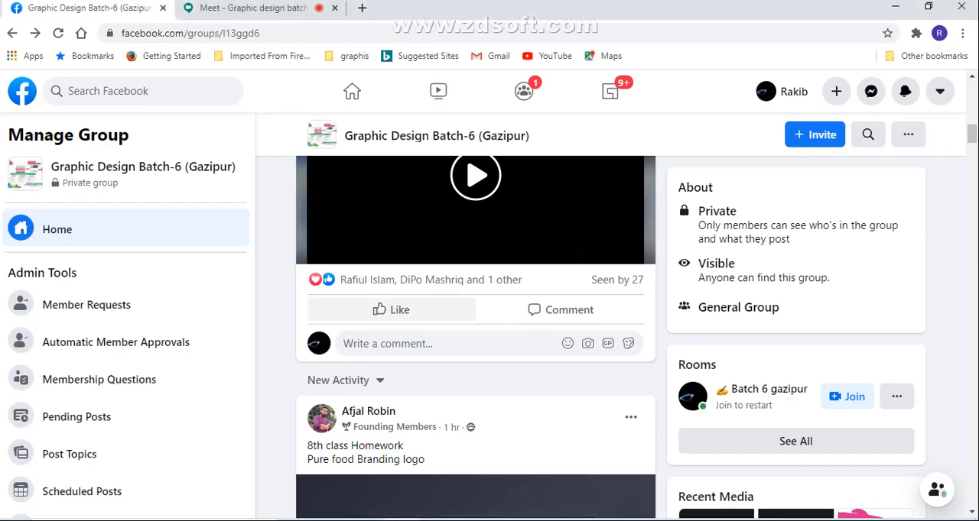
Return to the Google Meet call and present the Adobe Illustrator Untitled-1 window to the class
{"action": "key", "text": "ctrl+Tab"}
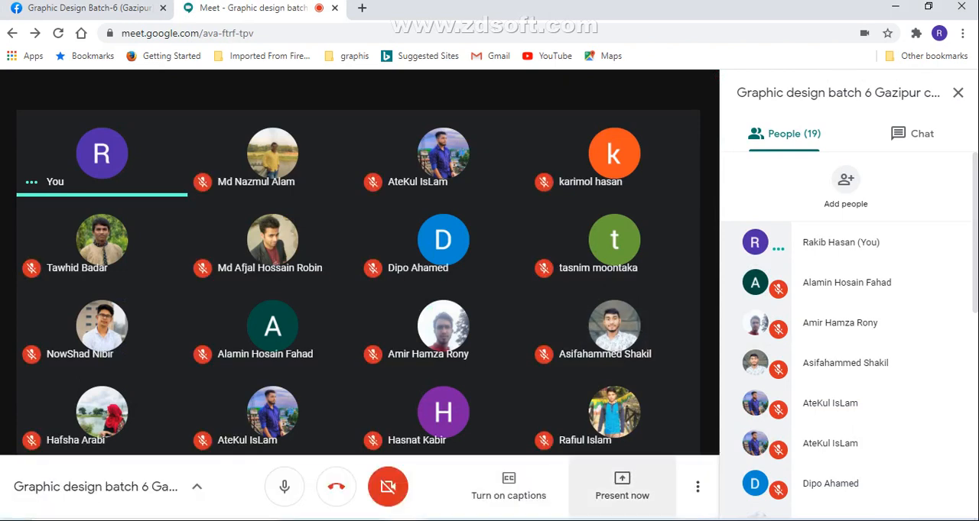
{"action": "left_click", "coordinate": [621, 486]}
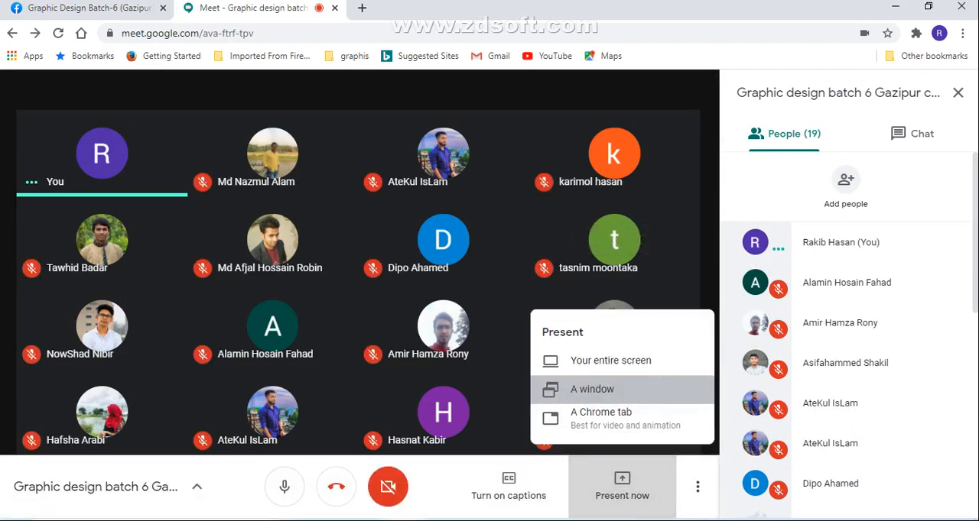
{"action": "left_click", "coordinate": [591, 390]}
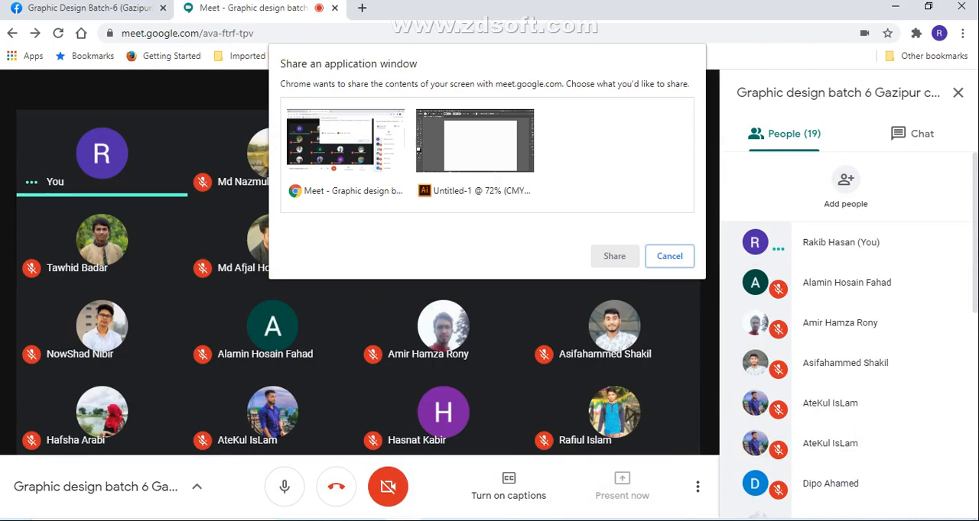
{"action": "left_click", "coordinate": [474, 145]}
{"action": "left_click", "coordinate": [614, 256]}
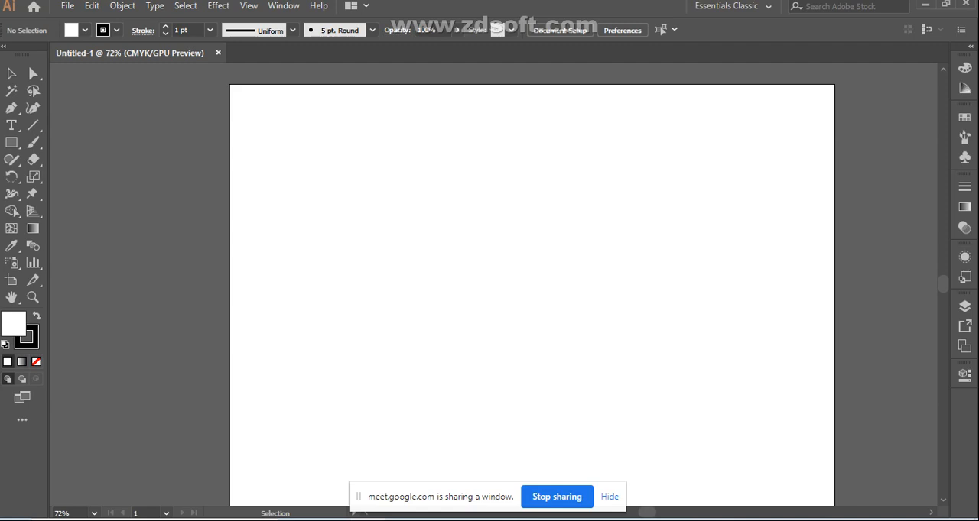
Place a "Lorem ipsum" placeholder point text on the artboard, scale it to about 87 pt, and shift it slightly up and left
{"action": "key", "text": "t"}
{"action": "left_click", "coordinate": [12, 125]}
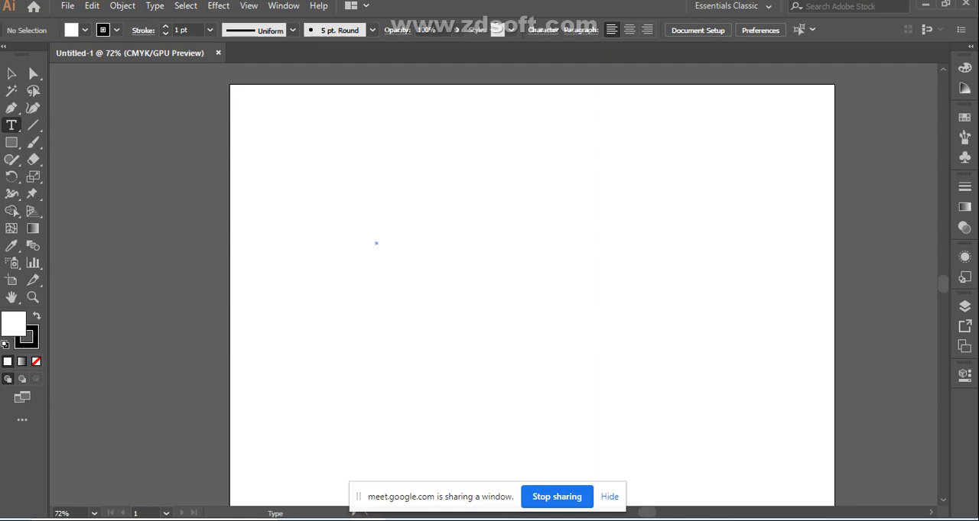
{"action": "left_click", "coordinate": [375, 243]}
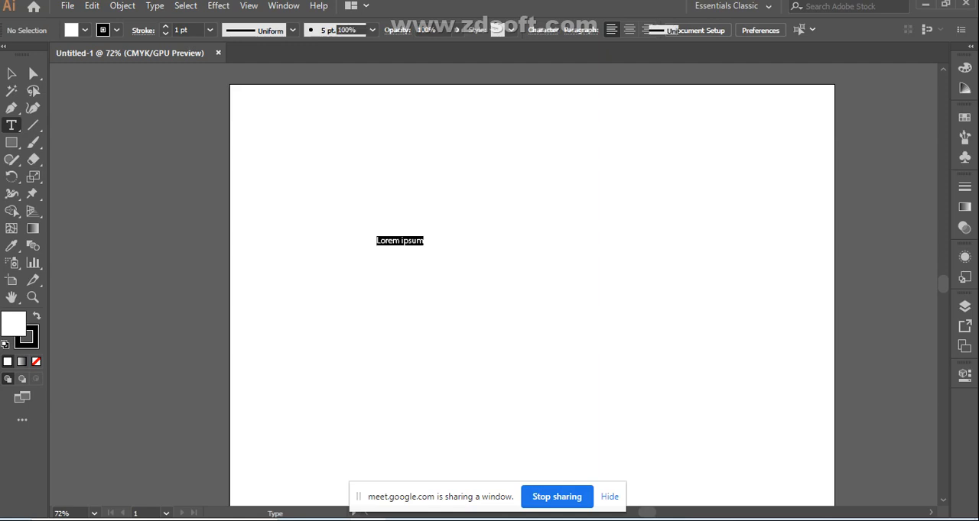
{"action": "key", "text": "Escape"}
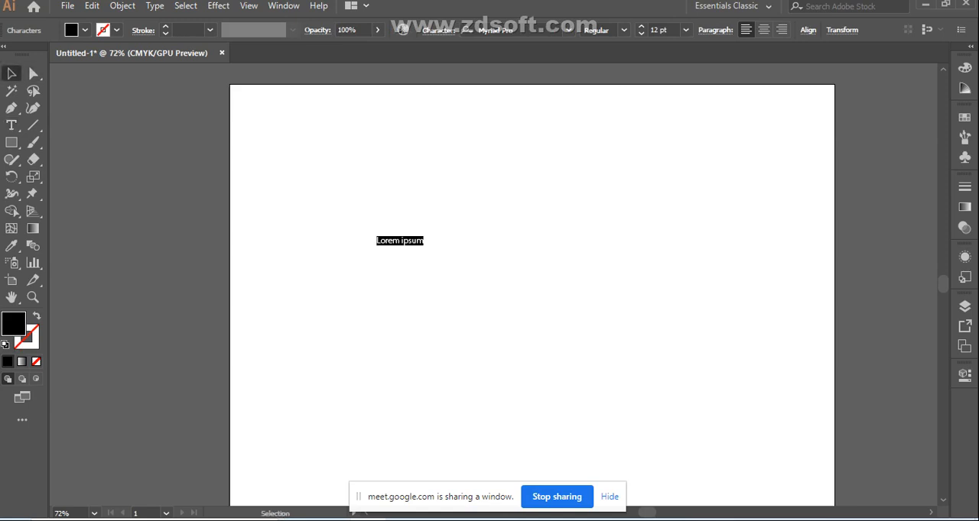
{"action": "key", "text": "shift"}
{"action": "left_click_drag", "start_coordinate": [424, 246], "coordinate": [739, 439]}
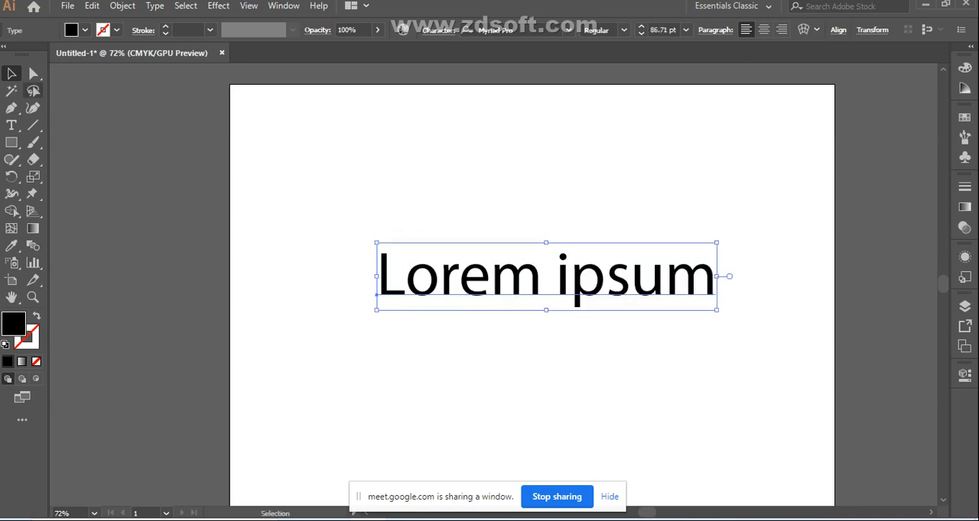
{"action": "left_click_drag", "start_coordinate": [554, 272], "coordinate": [511, 251]}
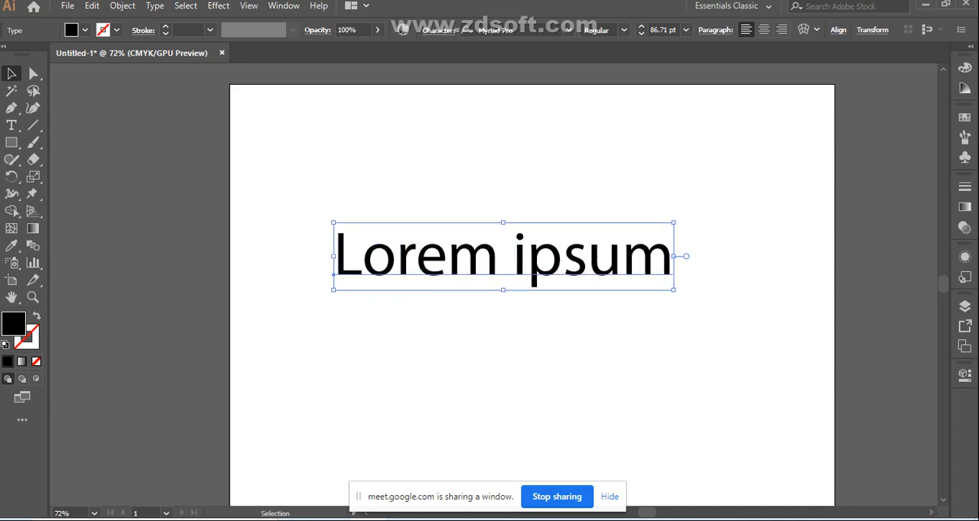
View the preset font sizes, and scale the Lorem ipsum text up freehand to about 102 pt
{"action": "left_click", "coordinate": [685, 29]}
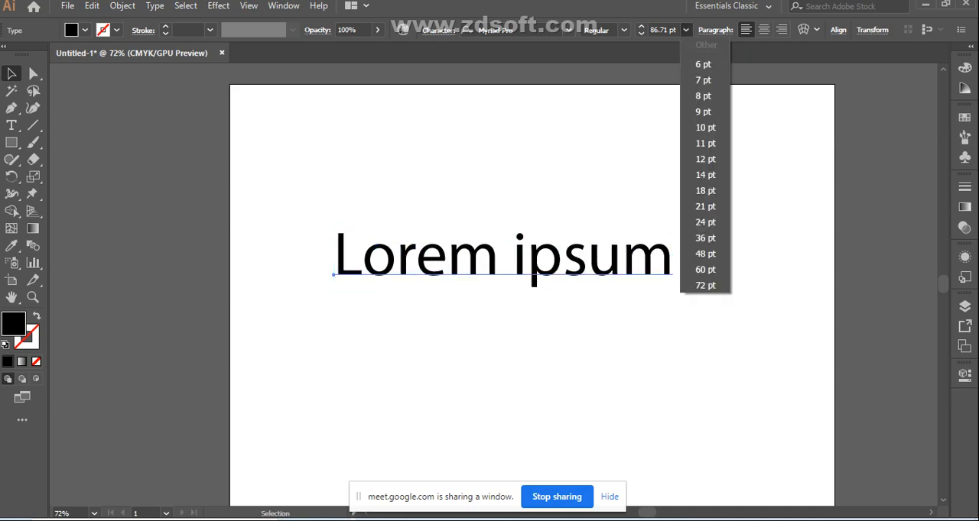
{"action": "key", "text": "Escape"}
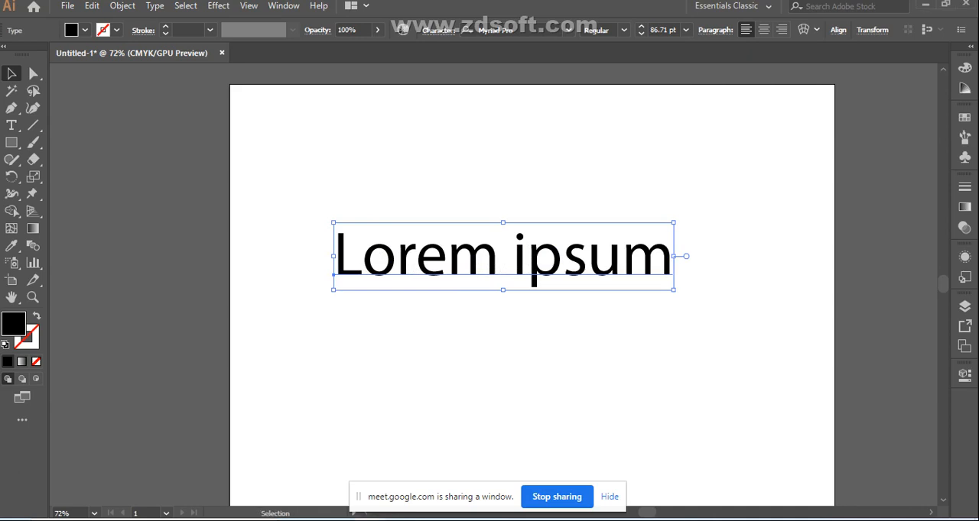
{"action": "left_click_drag", "start_coordinate": [673, 290], "coordinate": [732, 302]}
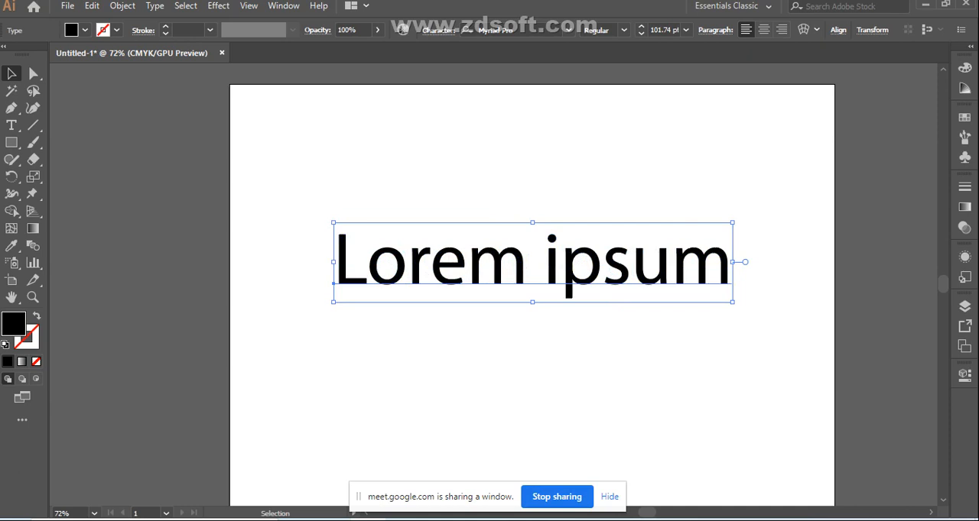
Preview successive fonts on the Lorem ipsum text and set it in Playbill
{"action": "left_click", "coordinate": [568, 31]}
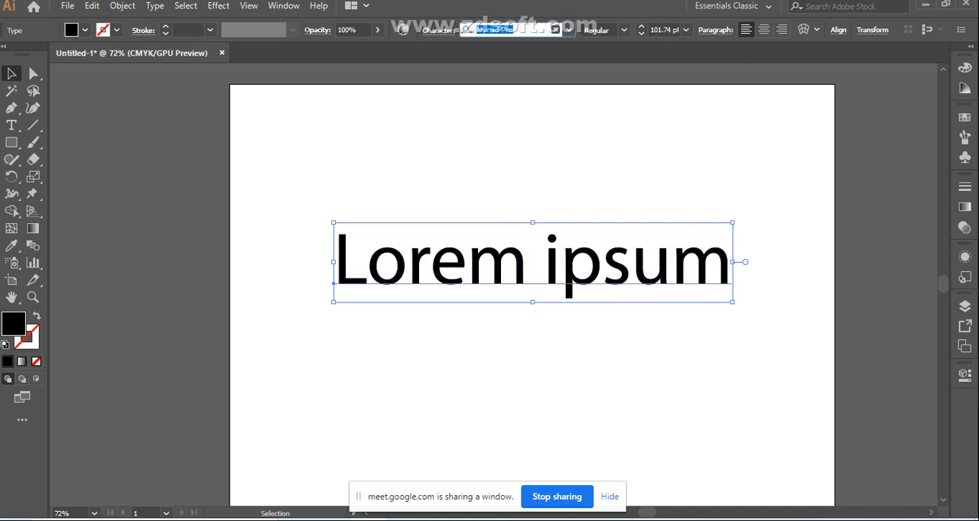
{"action": "key", "text": "Down"}
{"action": "key", "text": "Down"}
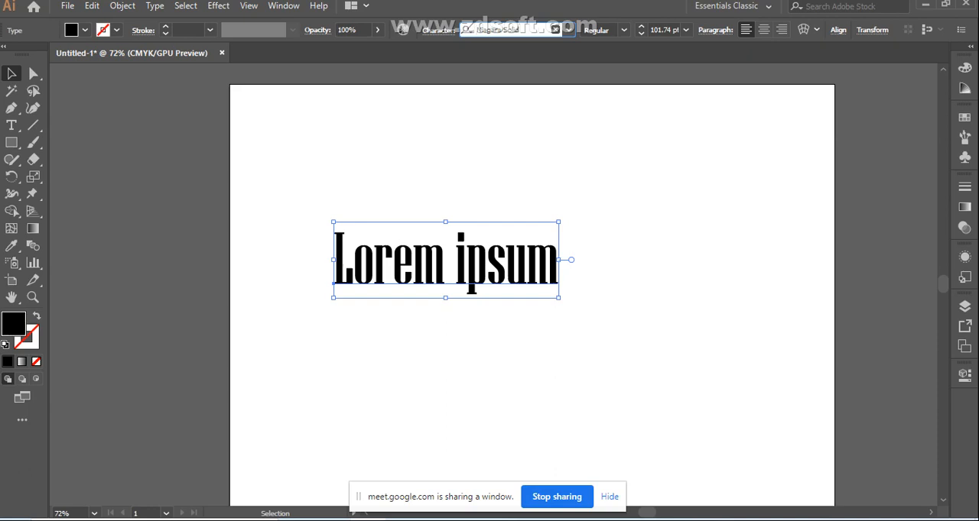
{"action": "key", "text": "Down"}
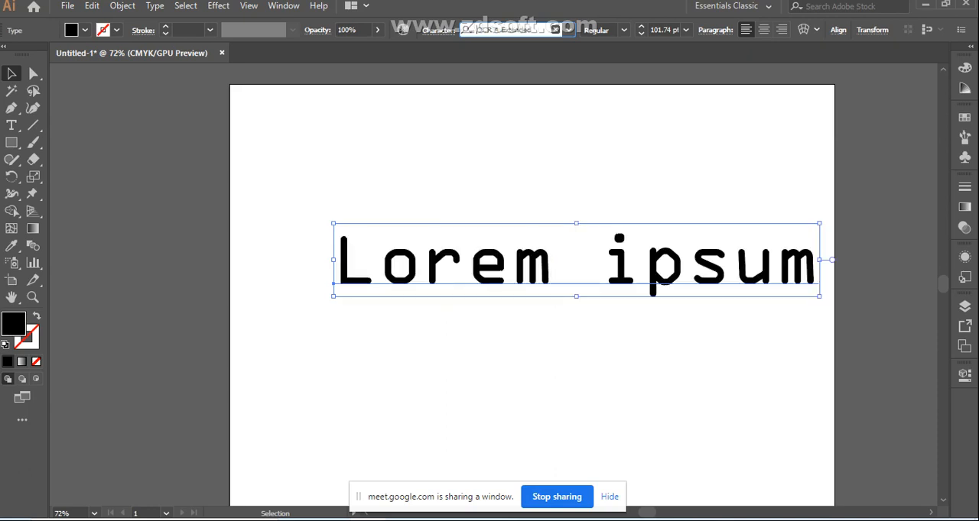
{"action": "key", "text": "Down"}
{"action": "key", "text": "Down"}
{"action": "key", "text": "Down"}
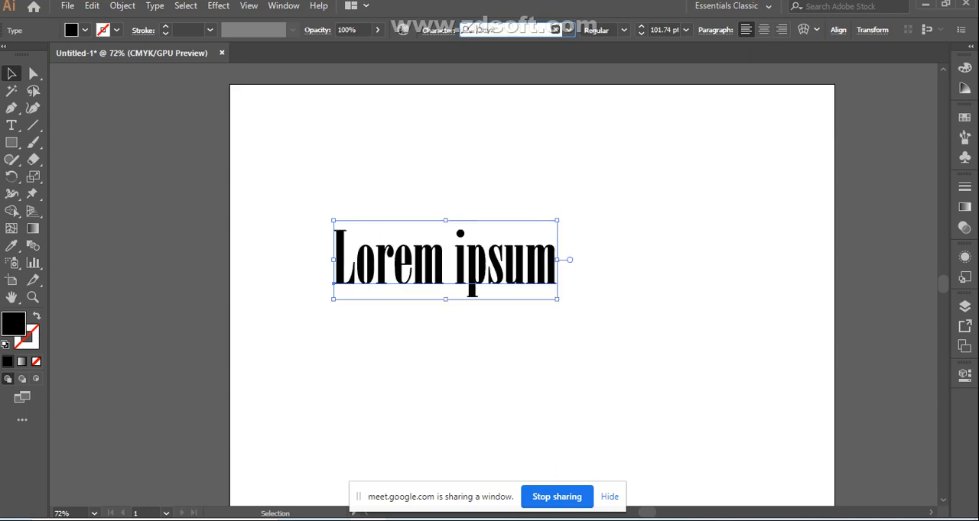
{"action": "key", "text": "Down"}
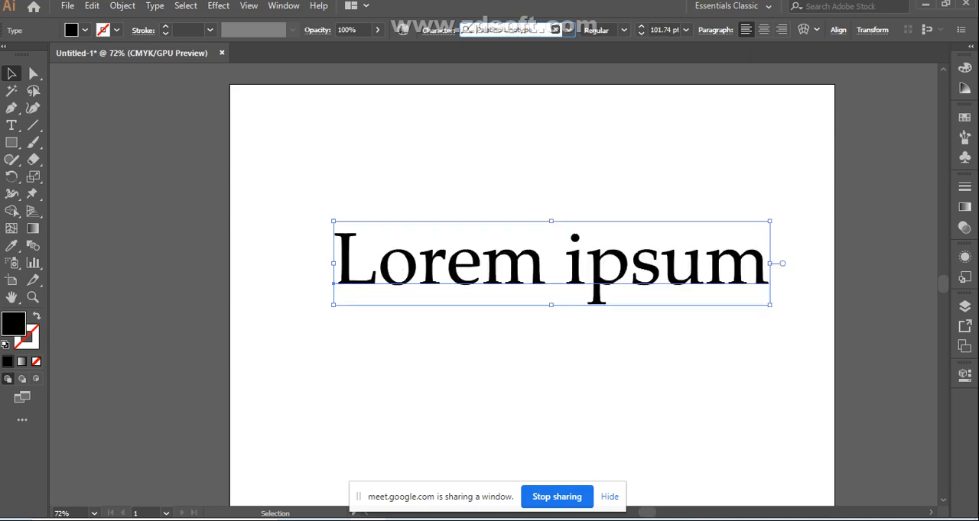
{"action": "key", "text": "Down"}
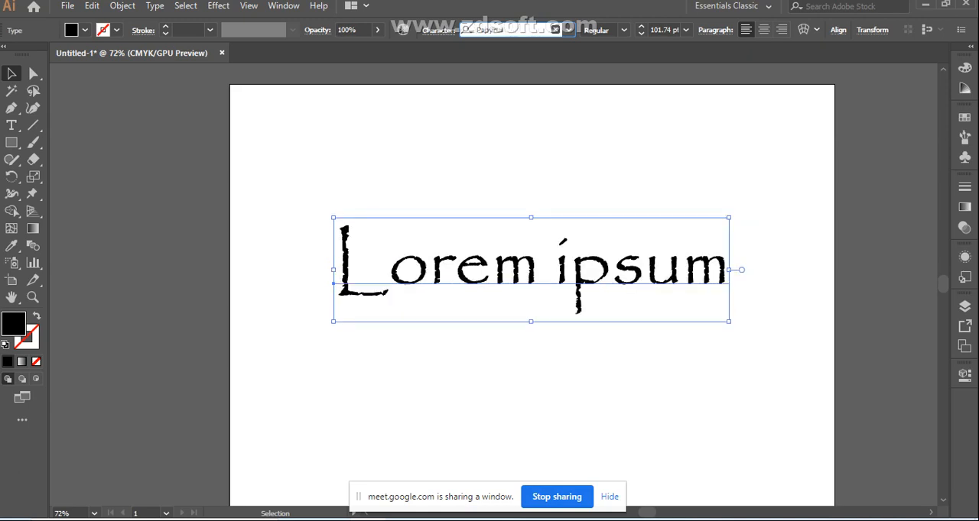
{"action": "key", "text": "Down"}
{"action": "key", "text": "Down"}
{"action": "key", "text": "Down"}
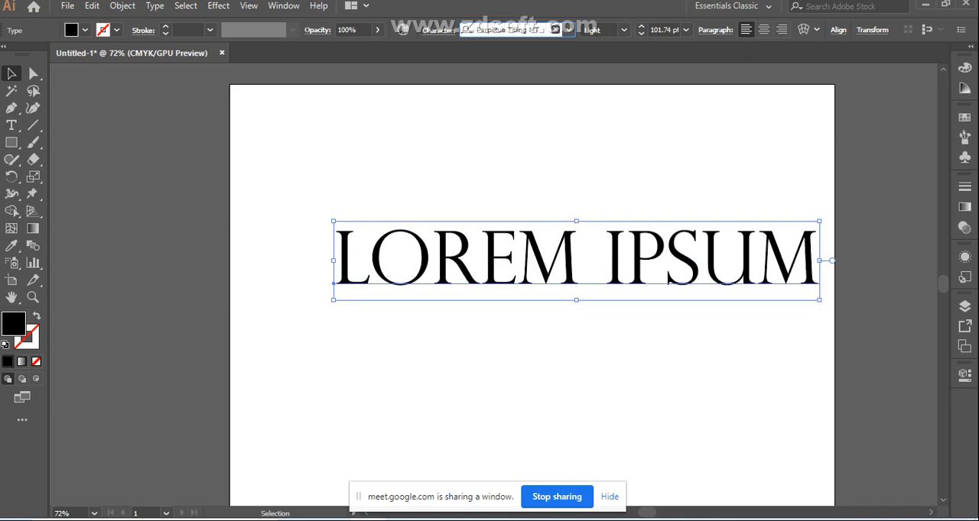
{"action": "key", "text": "Down"}
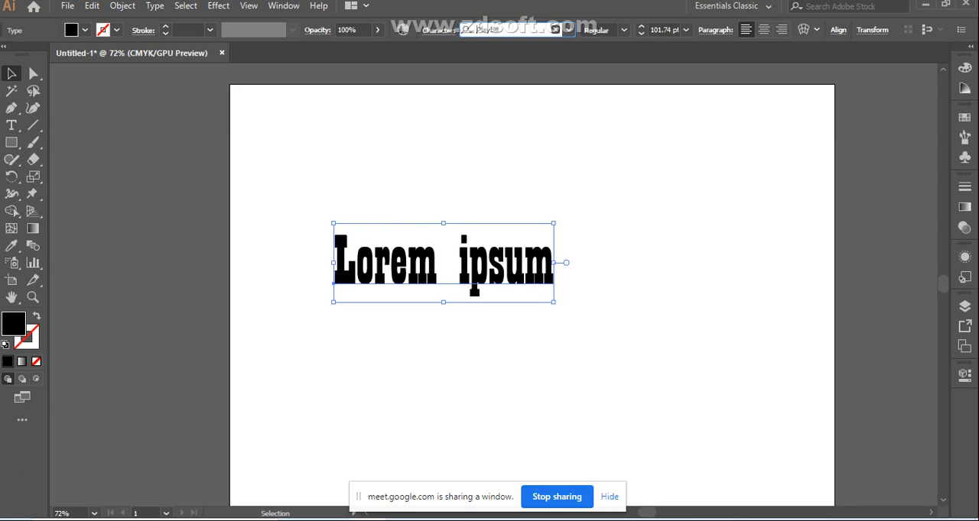
{"action": "left_click", "coordinate": [489, 359]}
Convert the Playbill Lorem ipsum text to outlines and ungroup it into separate letter shapes
{"action": "left_click", "coordinate": [473, 267]}
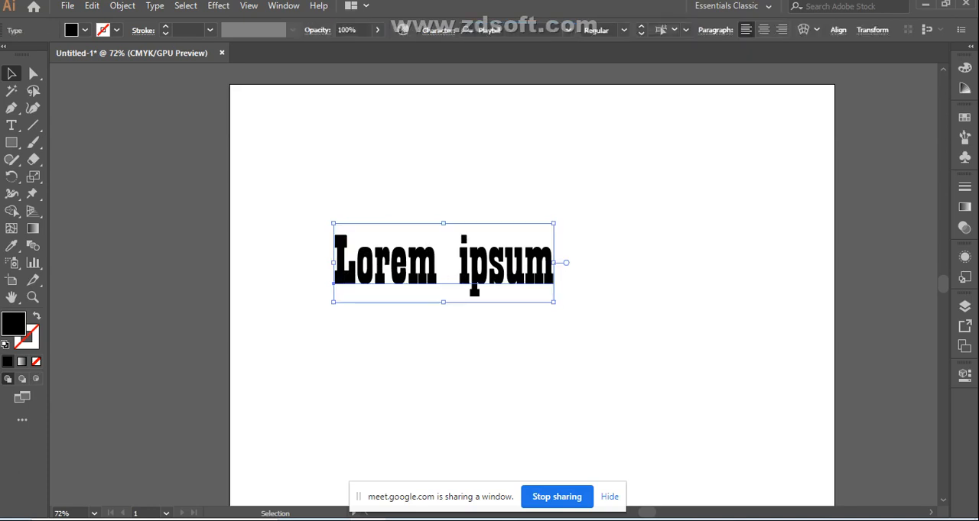
{"action": "right_click", "coordinate": [466, 264]}
{"action": "left_click", "coordinate": [520, 340]}
{"action": "left_click", "coordinate": [519, 348]}
{"action": "left_click", "coordinate": [462, 252]}
{"action": "right_click", "coordinate": [486, 258]}
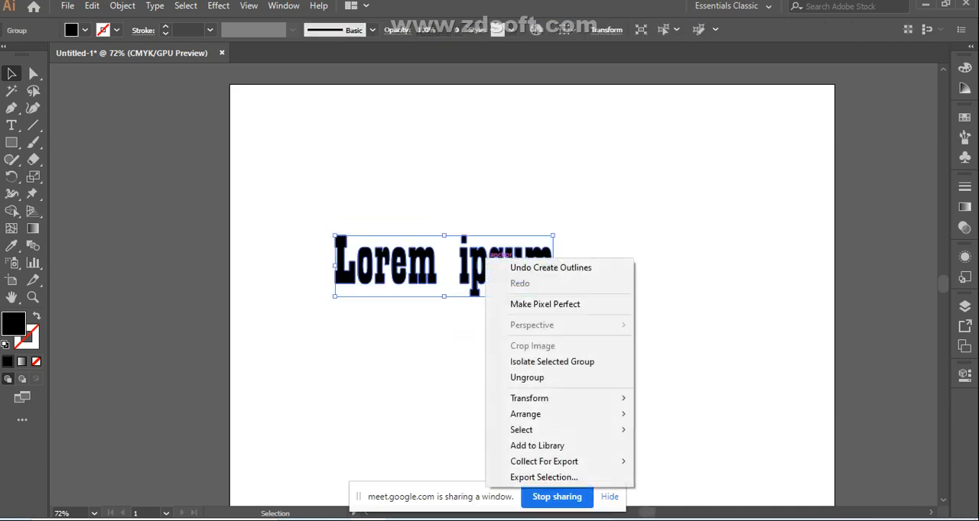
{"action": "left_click", "coordinate": [528, 378]}
{"action": "left_click", "coordinate": [529, 363]}
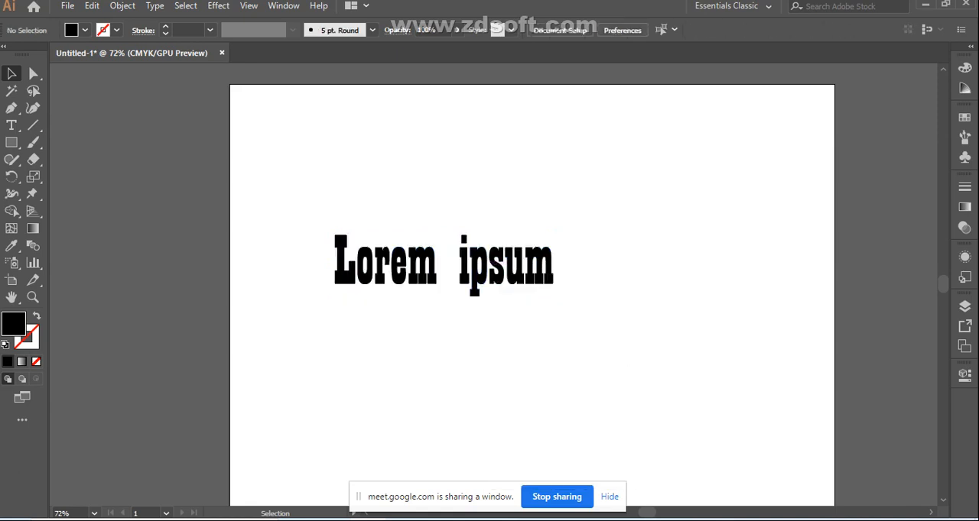
Delete the outlined "ipsum" letters and enlarge the remaining "Lorem" letters to nearly three times their size
{"action": "left_click_drag", "start_coordinate": [457, 228], "coordinate": [584, 270]}
{"action": "key", "text": "Delete"}
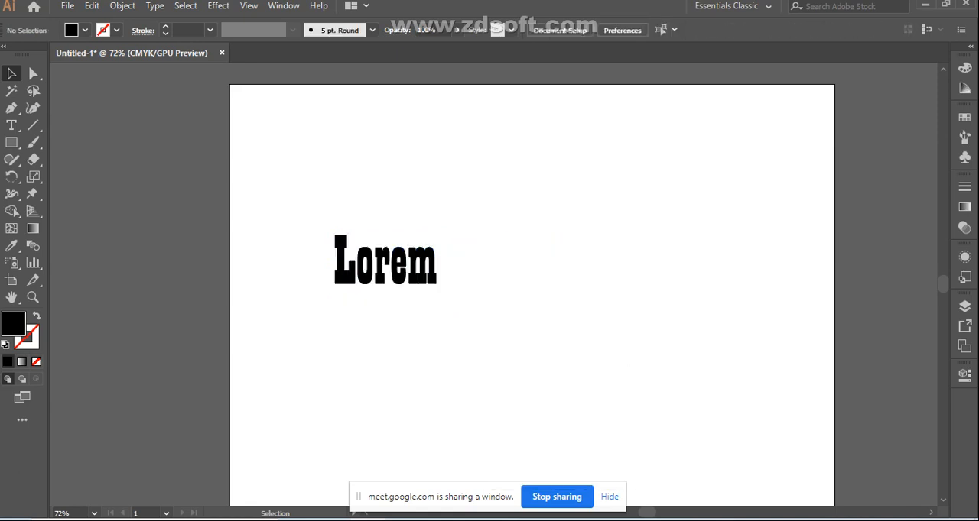
{"action": "left_click_drag", "start_coordinate": [317, 211], "coordinate": [530, 305]}
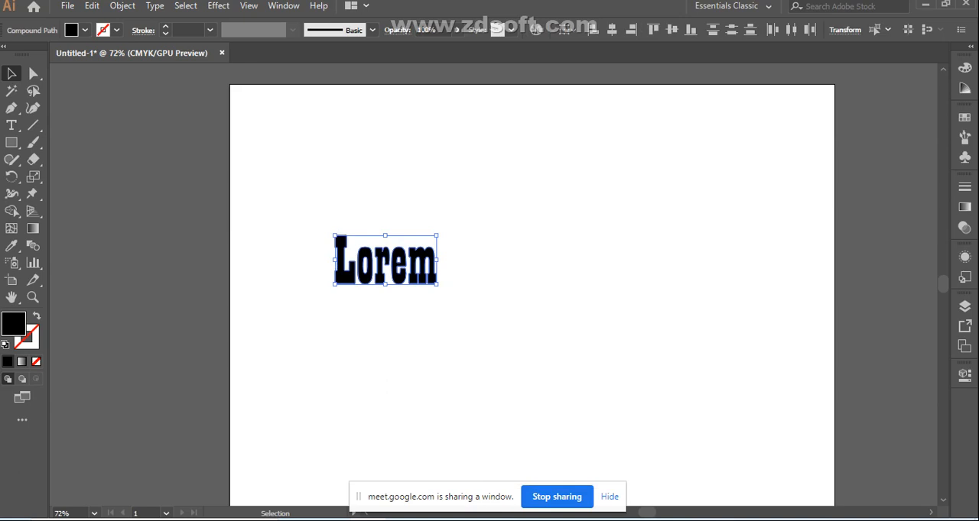
{"action": "left_click_drag", "start_coordinate": [436, 284], "coordinate": [613, 370]}
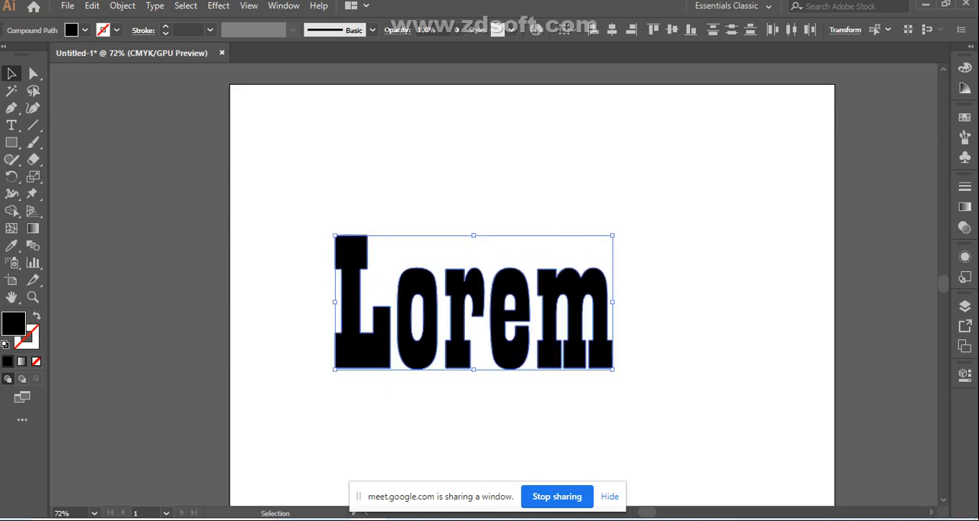
{"action": "key", "text": "ctrl+shift+a"}
Select the outlined "r" and "L" one at a time to demonstrate that each letter is a separate shape
{"action": "left_click", "coordinate": [458, 318]}
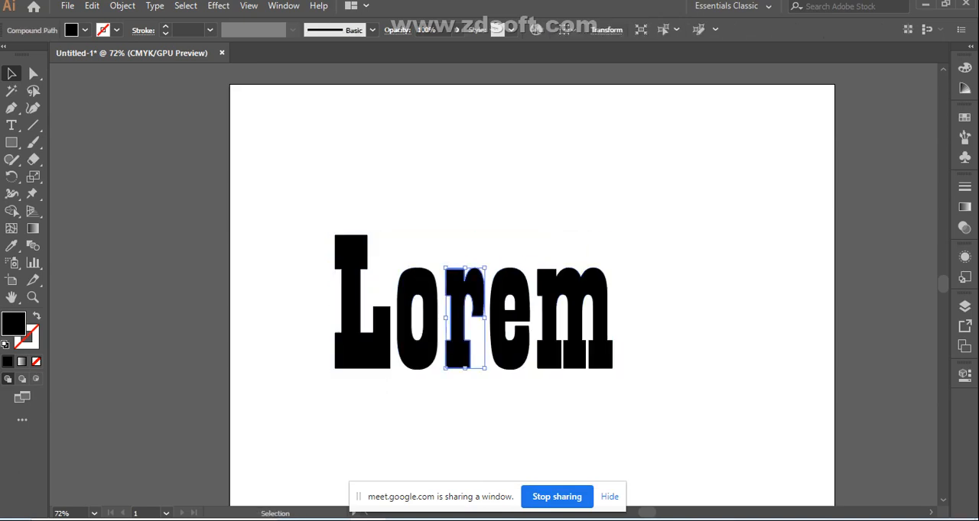
{"action": "key", "text": "ctrl+shift+a"}
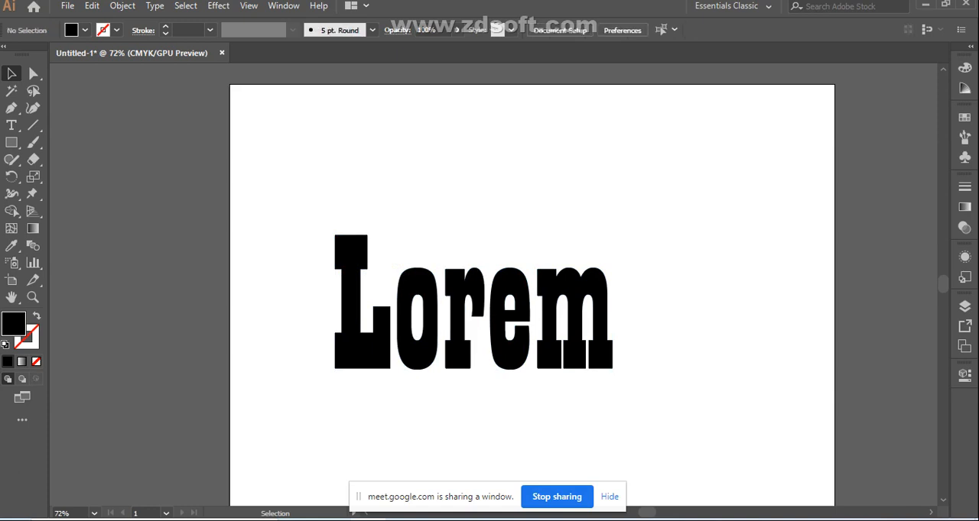
{"action": "left_click", "coordinate": [352, 315]}
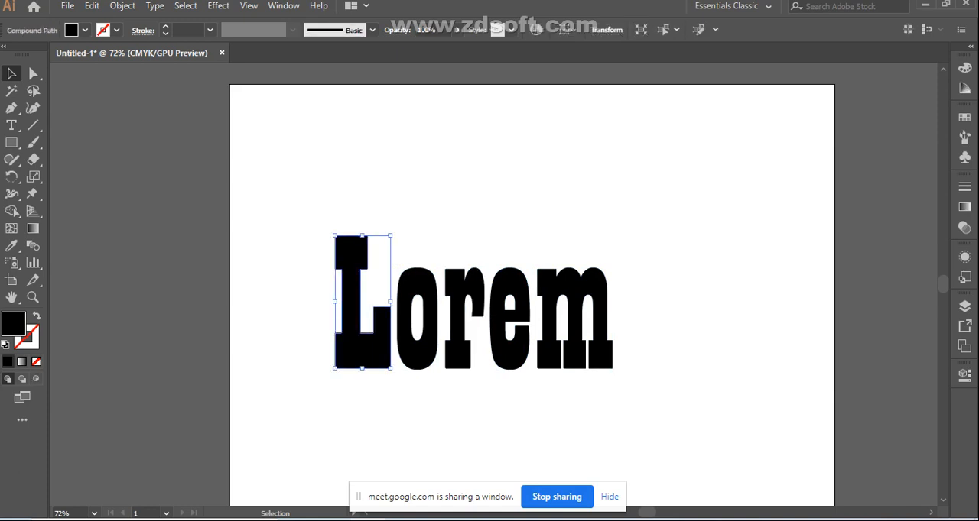
Add a second "Lorem ipsum" placeholder text, scale it to about 89 pt, and position it above the outlined "Lorem"
{"action": "left_click", "coordinate": [12, 126]}
{"action": "left_click", "coordinate": [433, 150]}
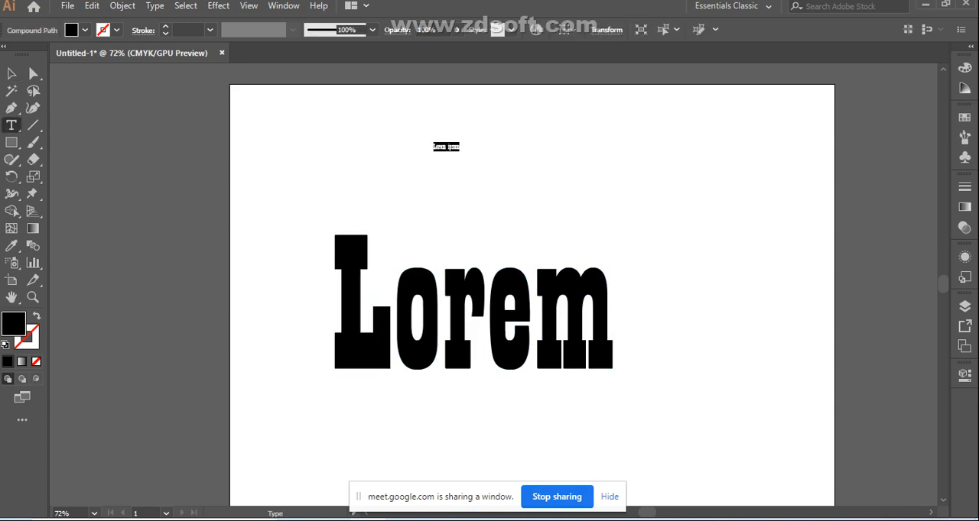
{"action": "key", "text": "Escape"}
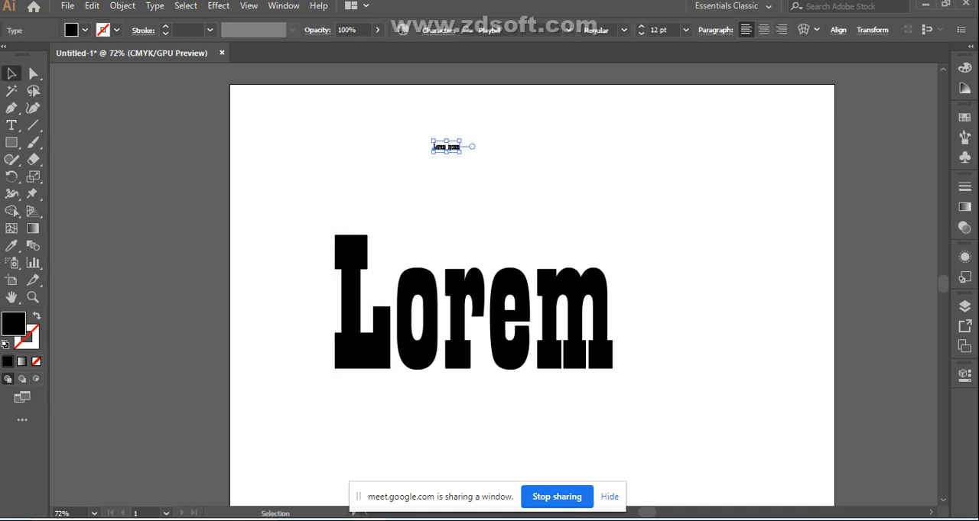
{"action": "left_click_drag", "start_coordinate": [460, 151], "coordinate": [629, 218]}
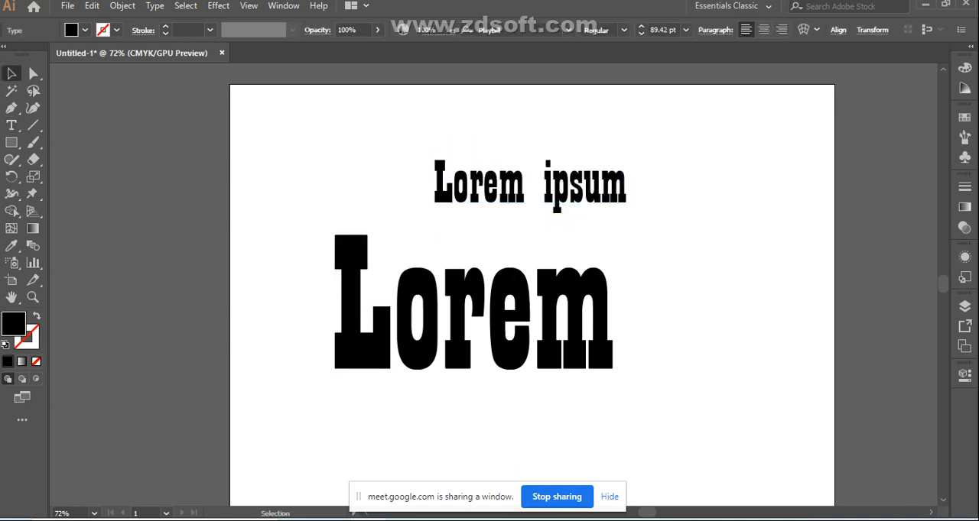
{"action": "left_click_drag", "start_coordinate": [530, 186], "coordinate": [418, 155]}
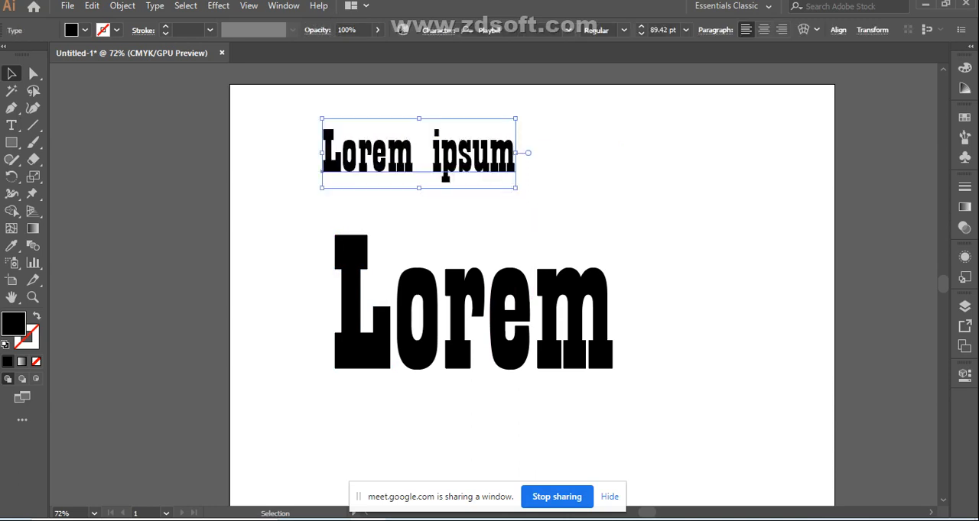
{"action": "left_click", "coordinate": [597, 169]}
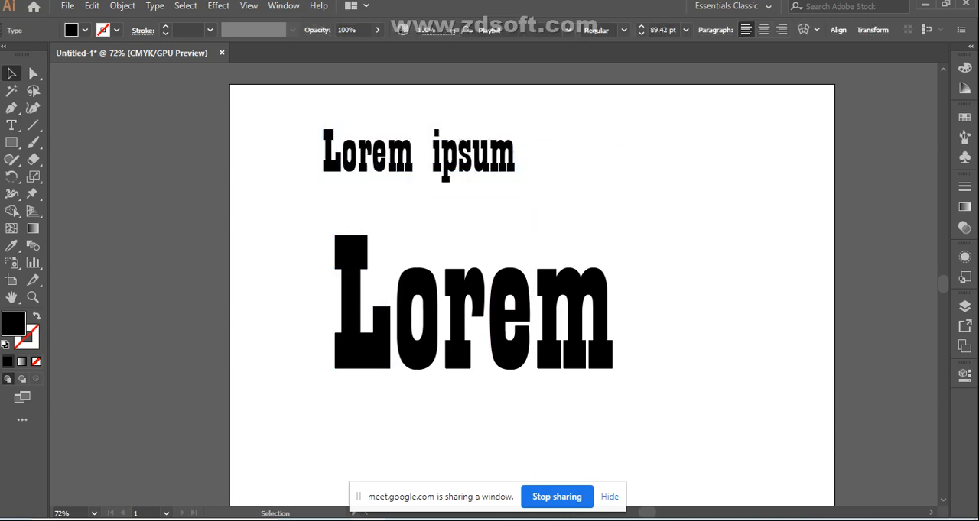
Convert the upper "Lorem ipsum" text to outlines and ungroup it into separate letter shapes
{"action": "left_click", "coordinate": [443, 157]}
{"action": "right_click", "coordinate": [443, 151]}
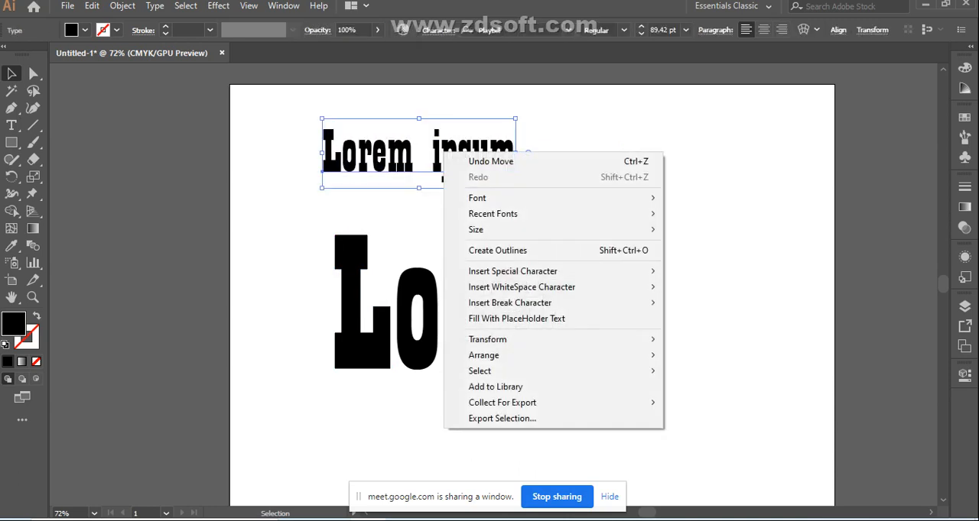
{"action": "left_click", "coordinate": [497, 251]}
{"action": "left_click", "coordinate": [527, 206]}
{"action": "left_click", "coordinate": [451, 162]}
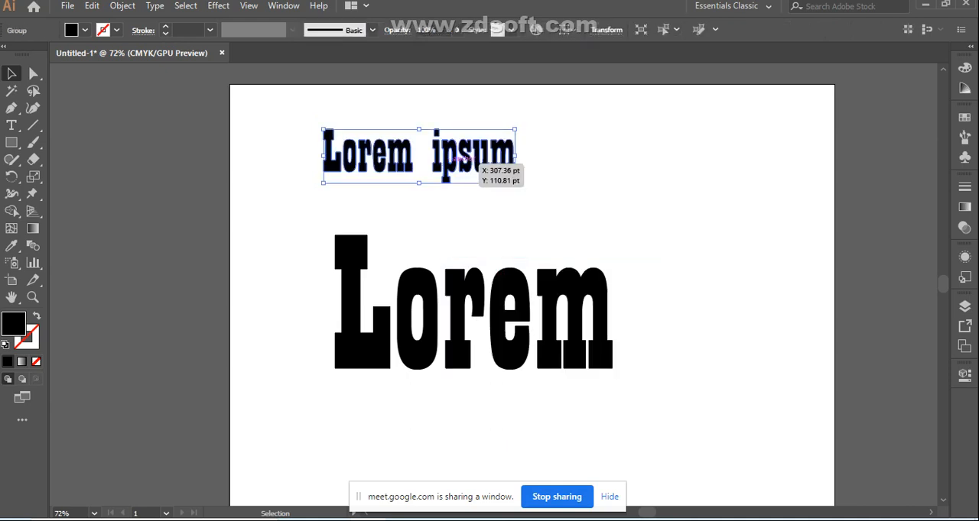
{"action": "right_click", "coordinate": [451, 162]}
{"action": "left_click", "coordinate": [491, 284]}
{"action": "left_click", "coordinate": [478, 210]}
Select individual letters of the small outlined text, stretch its "r" taller, and undo the stretch
{"action": "left_click", "coordinate": [467, 160]}
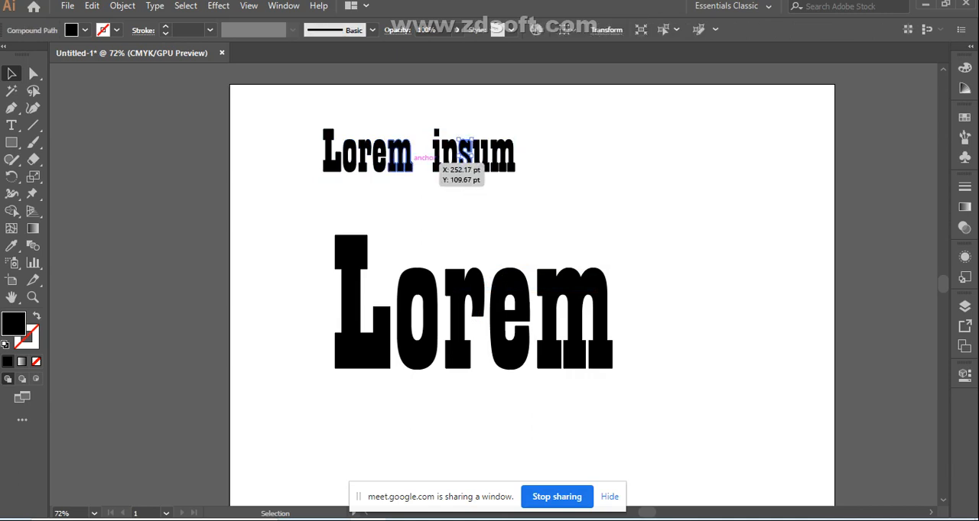
{"action": "left_click", "coordinate": [389, 160]}
{"action": "left_click", "coordinate": [366, 157]}
{"action": "left_click_drag", "start_coordinate": [375, 139], "coordinate": [383, 107]}
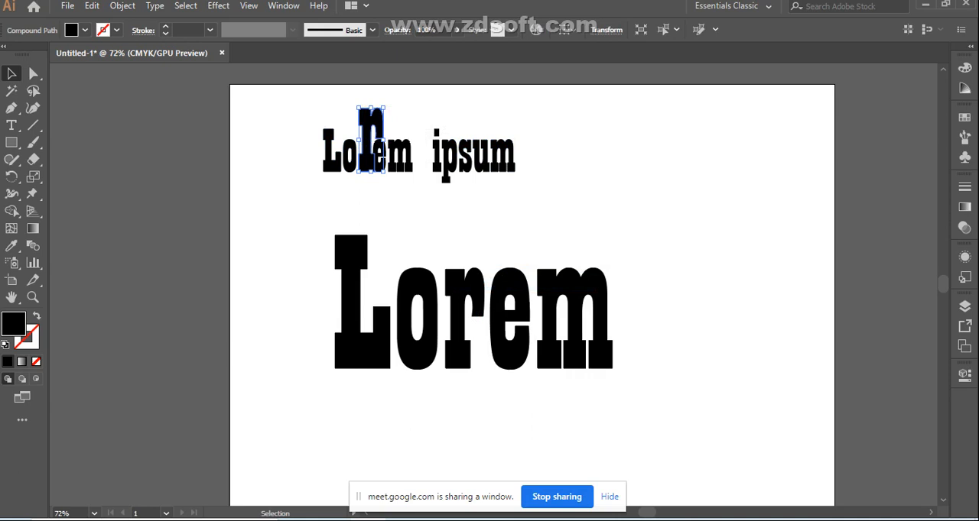
{"action": "key", "text": "ctrl+z"}
Delete all the small outlined "Lorem ipsum" letters above the large "Lorem"
{"action": "left_click", "coordinate": [311, 120]}
{"action": "left_click_drag", "start_coordinate": [311, 120], "coordinate": [539, 182]}
{"action": "key", "text": "Delete"}
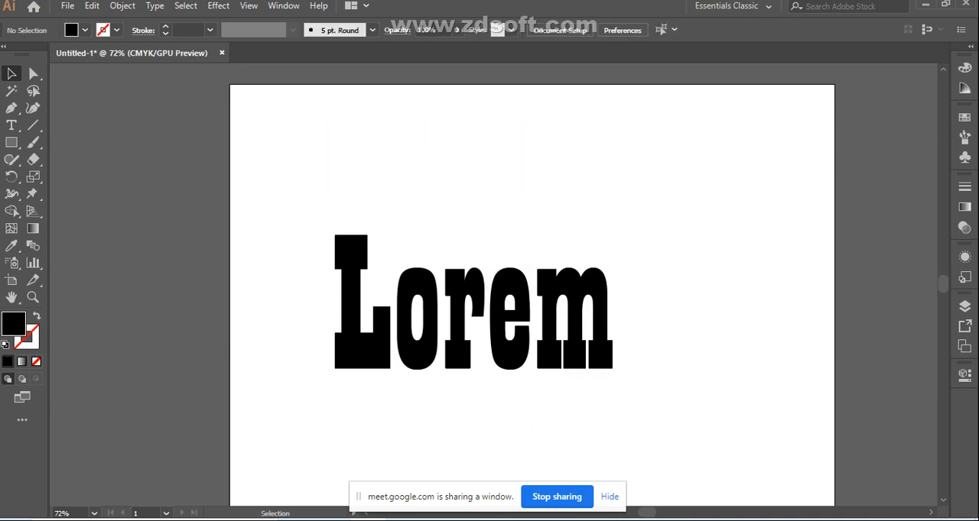
Swap fill and stroke on all the large "Lorem" letters so they have a 1 pt black stroke and no fill
{"action": "left_click_drag", "start_coordinate": [284, 222], "coordinate": [616, 369]}
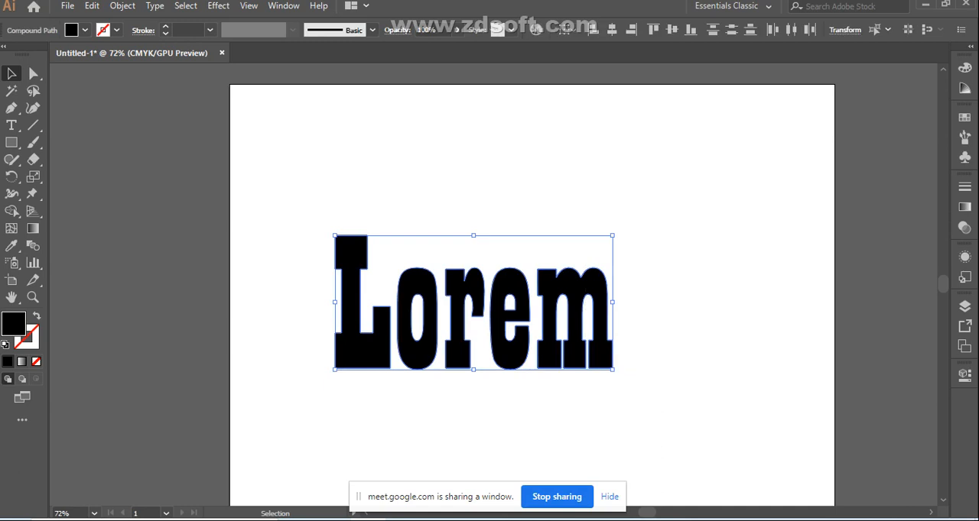
{"action": "left_click", "coordinate": [36, 317]}
{"action": "left_click", "coordinate": [306, 397]}
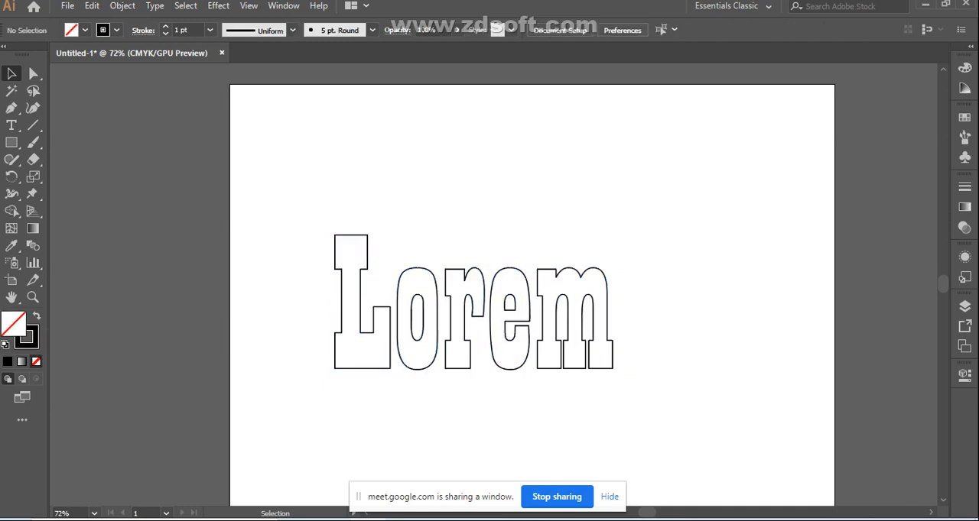
Swap fill and stroke back on all the "Lorem" letters to restore the black fill without a stroke
{"action": "key", "text": "shift+x"}
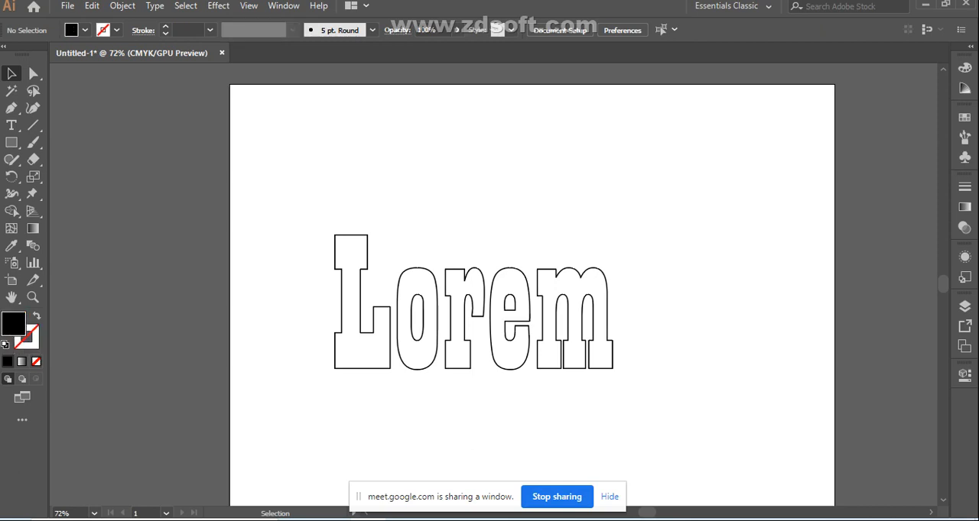
{"action": "left_click", "coordinate": [335, 239]}
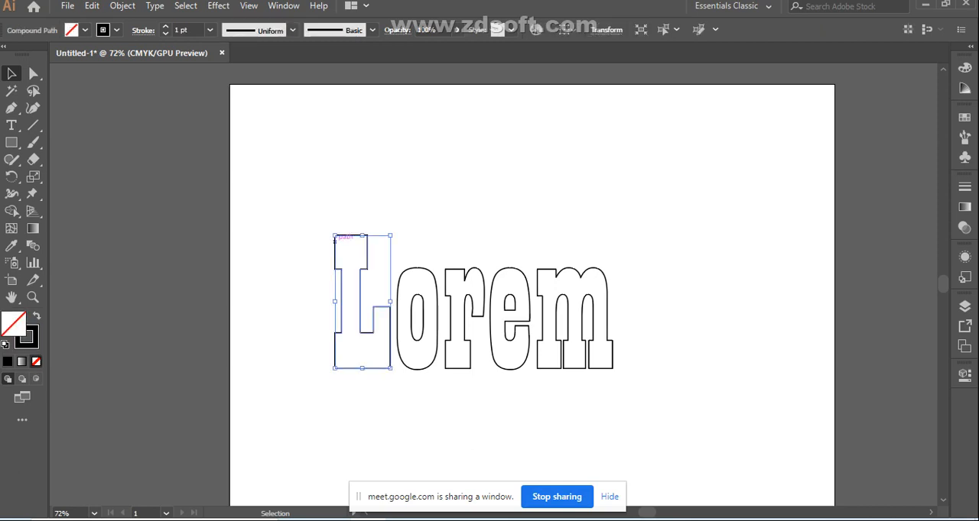
{"action": "left_click", "coordinate": [303, 229]}
{"action": "left_click_drag", "start_coordinate": [289, 223], "coordinate": [474, 321]}
{"action": "key", "text": "shift+x"}
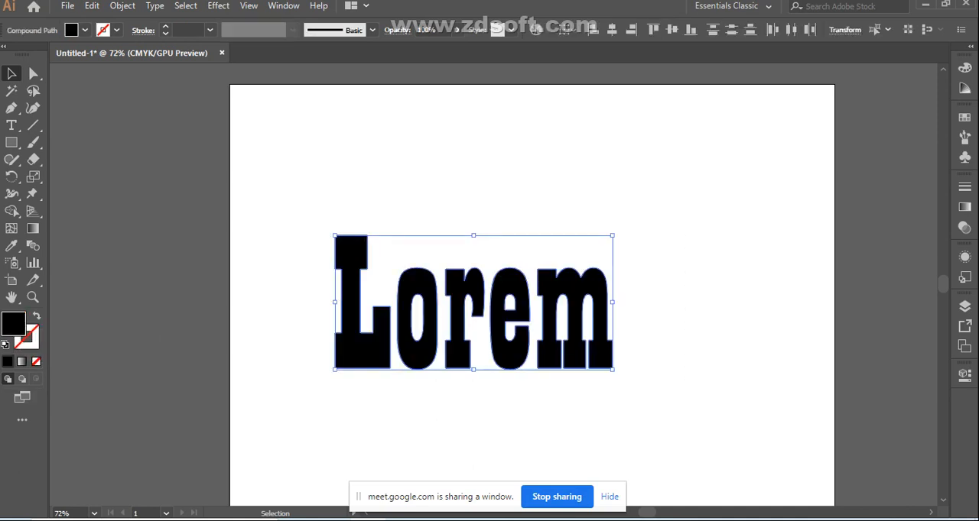
Lower the opacity of all the "Lorem" letters to just under half and move them up and to the right on the artboard
{"action": "left_click", "coordinate": [457, 30]}
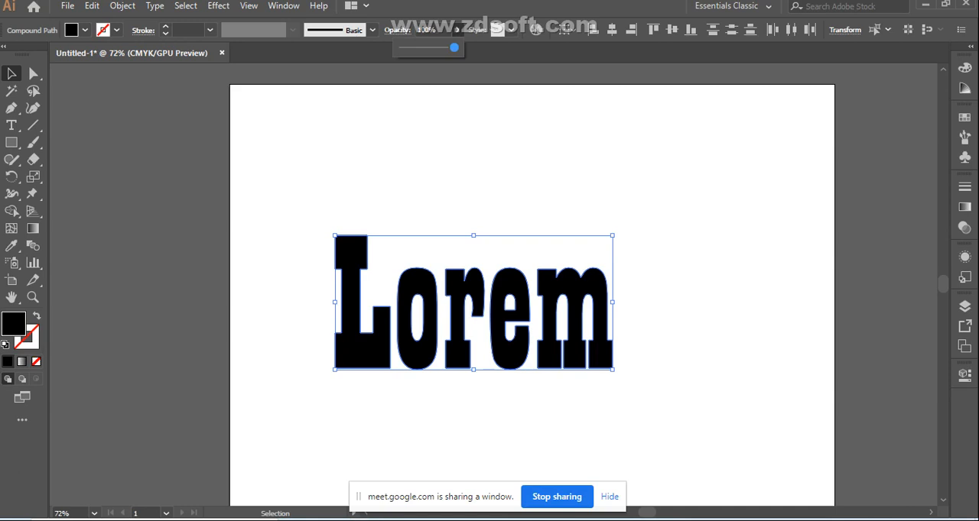
{"action": "left_click_drag", "start_coordinate": [454, 48], "coordinate": [425, 48]}
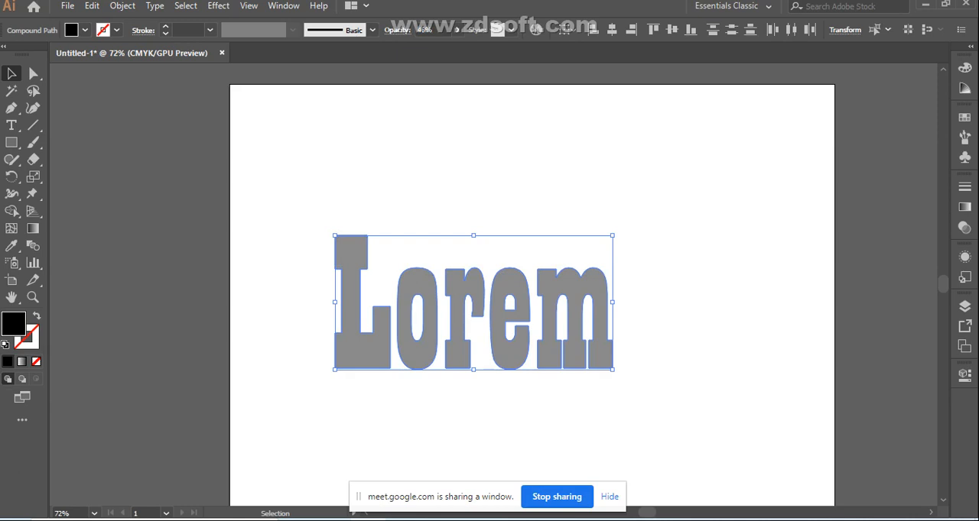
{"action": "left_click", "coordinate": [428, 183]}
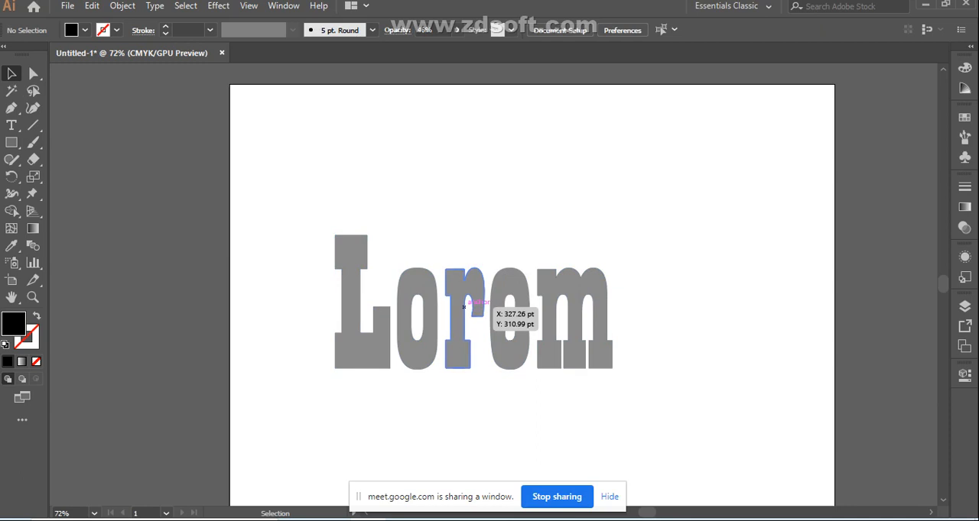
{"action": "left_click_drag", "start_coordinate": [308, 205], "coordinate": [627, 383]}
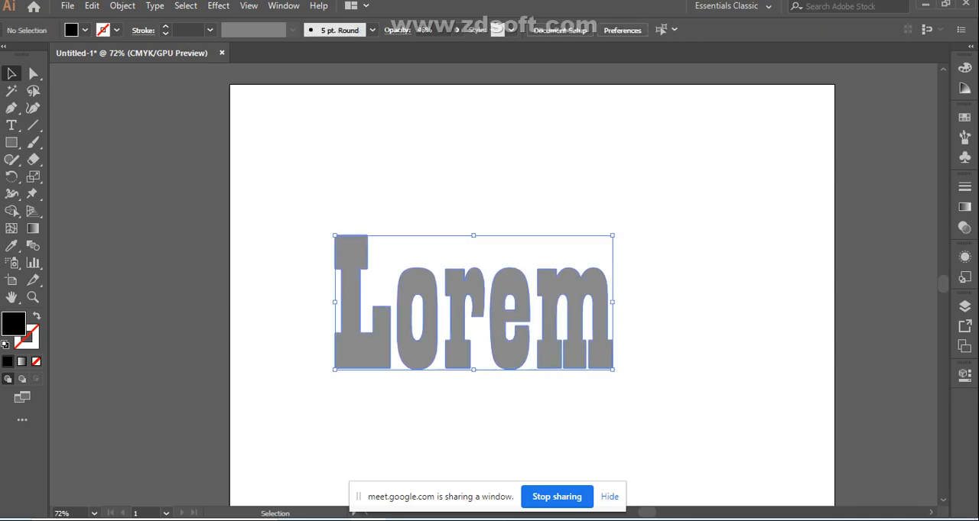
{"action": "left_click_drag", "start_coordinate": [472, 302], "coordinate": [528, 261]}
{"action": "key", "text": "ctrl+shift+a"}
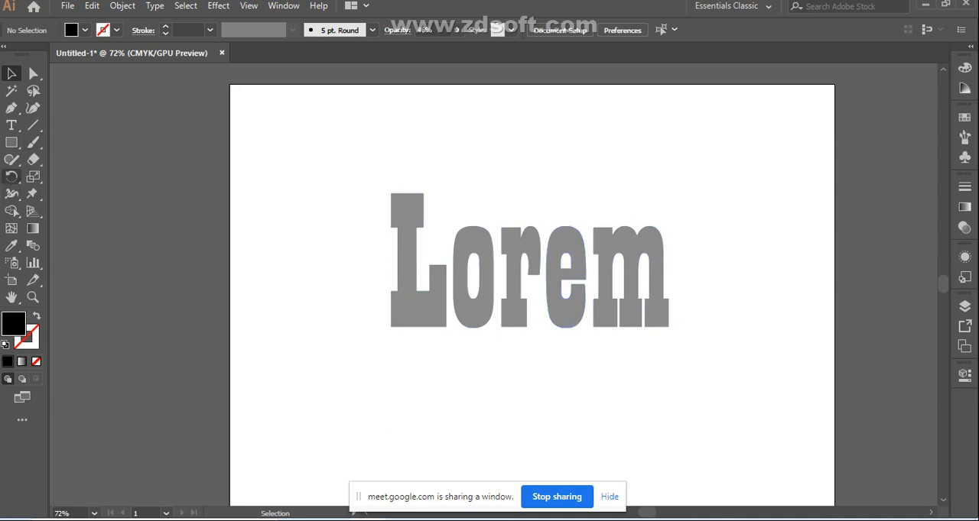
{"action": "left_click", "coordinate": [32, 159]}
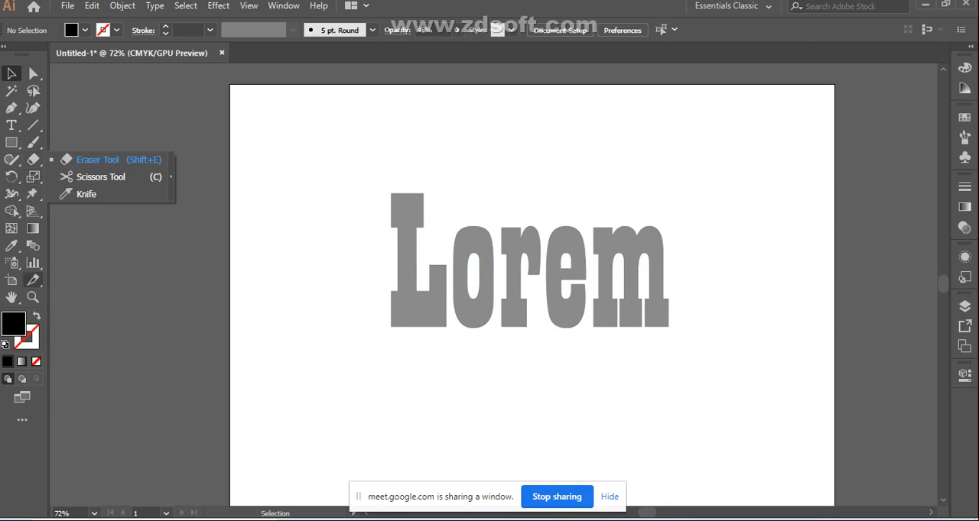
{"action": "left_click", "coordinate": [32, 280]}
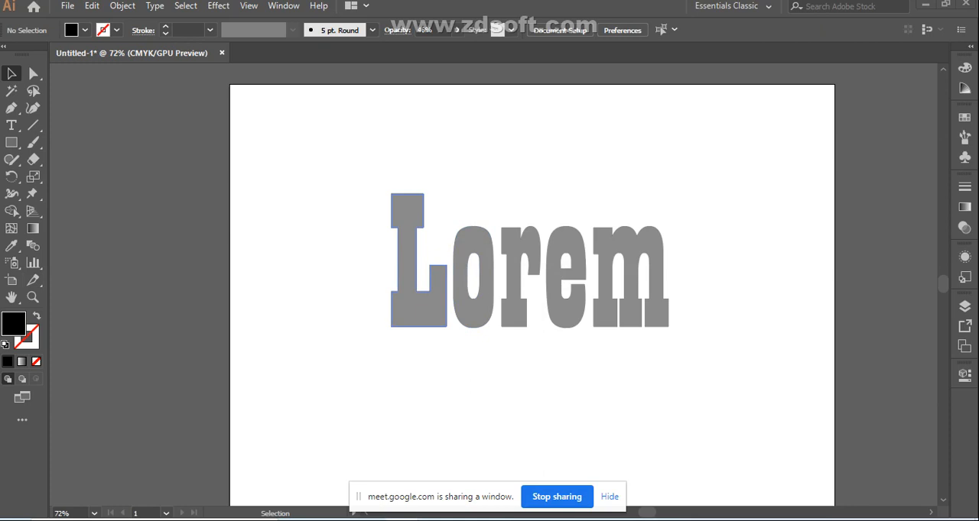
{"action": "left_click", "coordinate": [33, 280]}
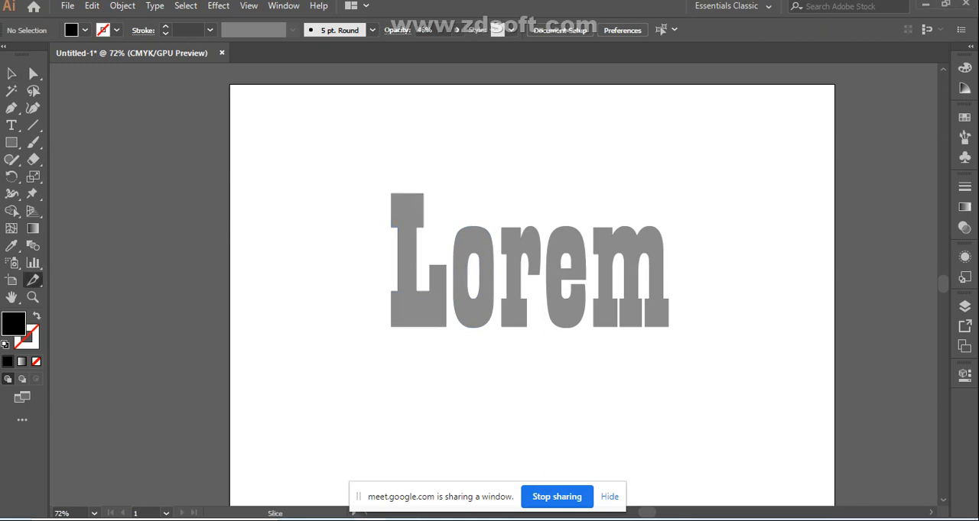
{"action": "left_click", "coordinate": [11, 73]}
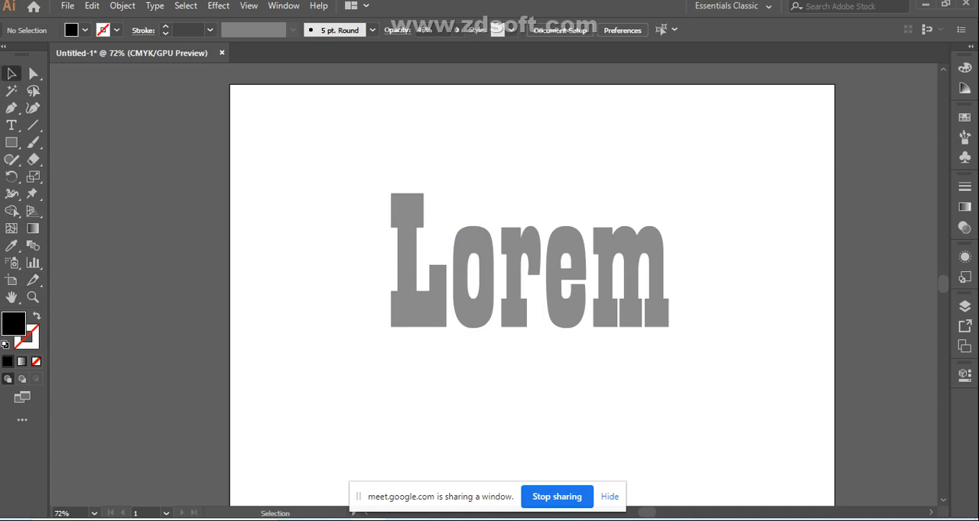
Draw a black rectangle over the upper half of the "Lorem" letters and lower its opacity to about 22%
{"action": "left_click_drag", "start_coordinate": [359, 183], "coordinate": [679, 342]}
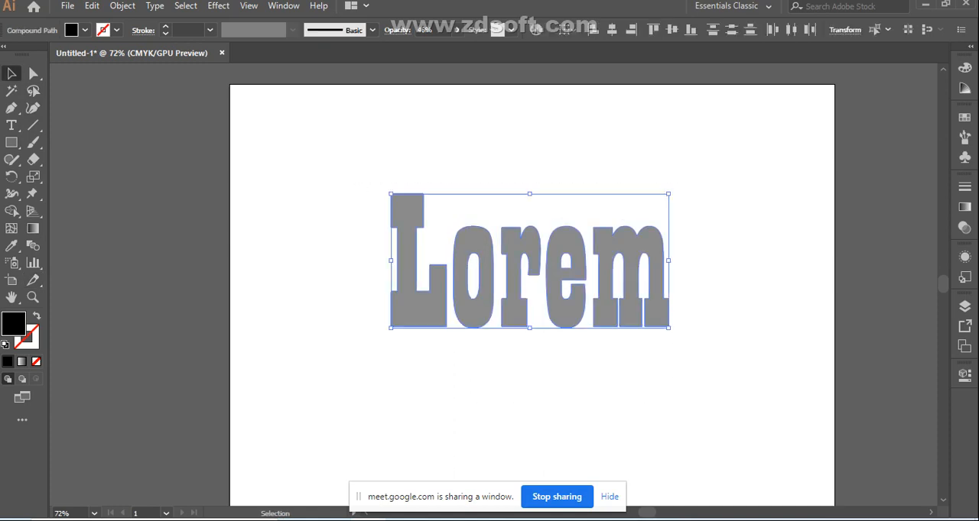
{"action": "left_click", "coordinate": [12, 142]}
{"action": "left_click_drag", "start_coordinate": [376, 179], "coordinate": [680, 268]}
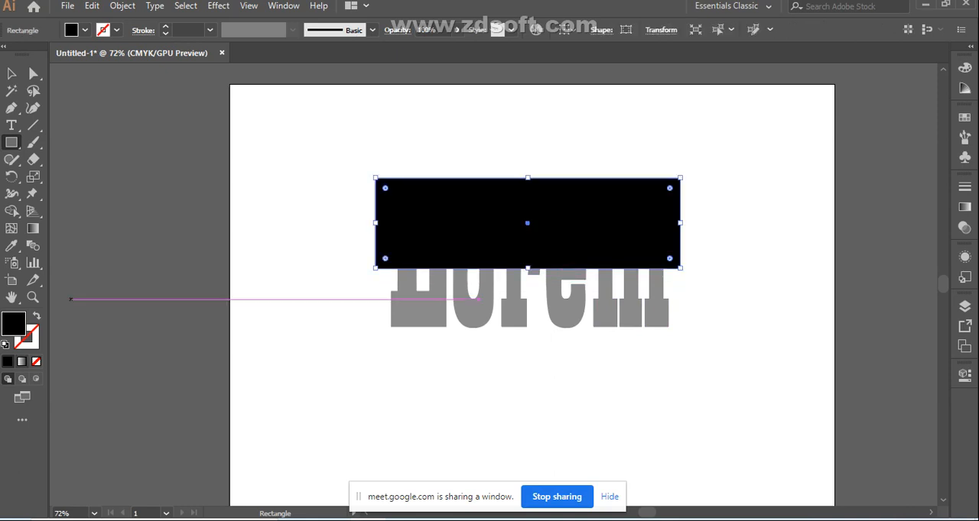
{"action": "left_click", "coordinate": [458, 30]}
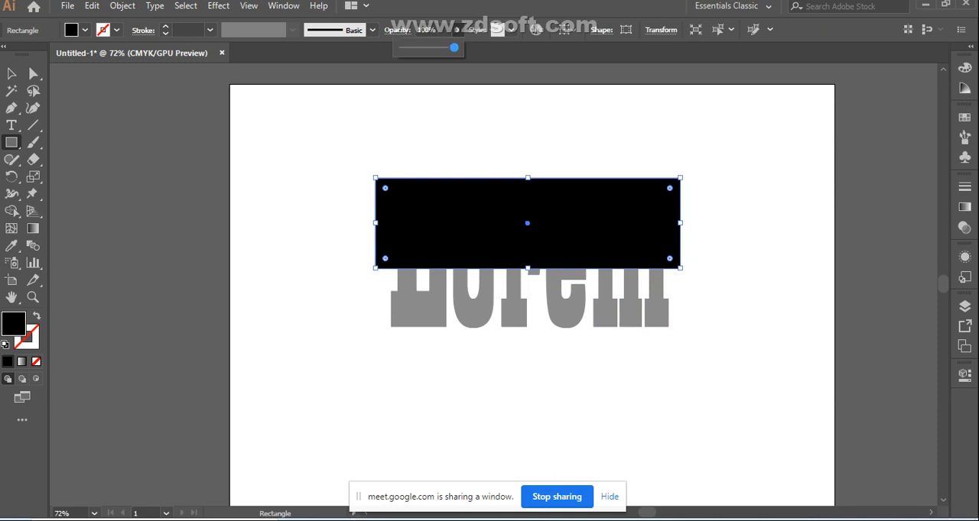
{"action": "left_click_drag", "start_coordinate": [454, 47], "coordinate": [414, 47]}
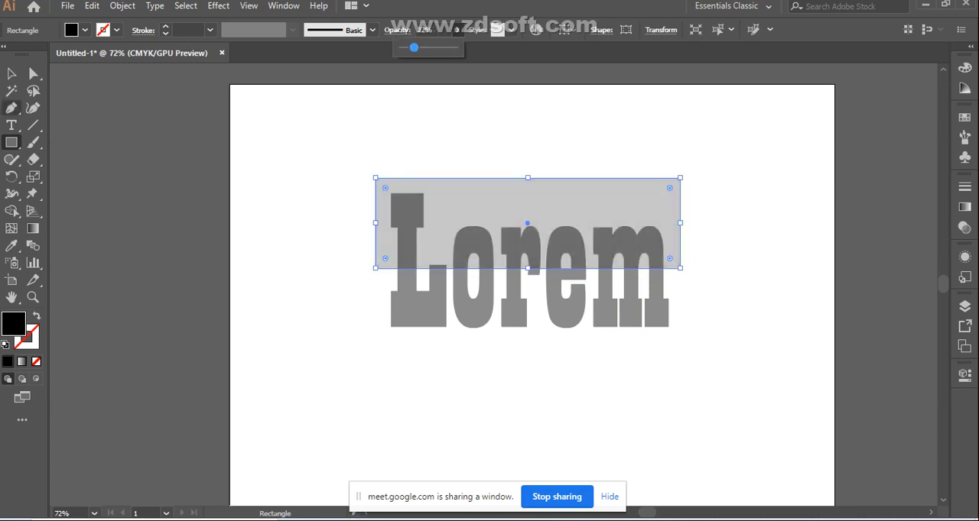
{"action": "left_click", "coordinate": [12, 74]}
{"action": "left_click", "coordinate": [11, 74]}
{"action": "left_click", "coordinate": [321, 230]}
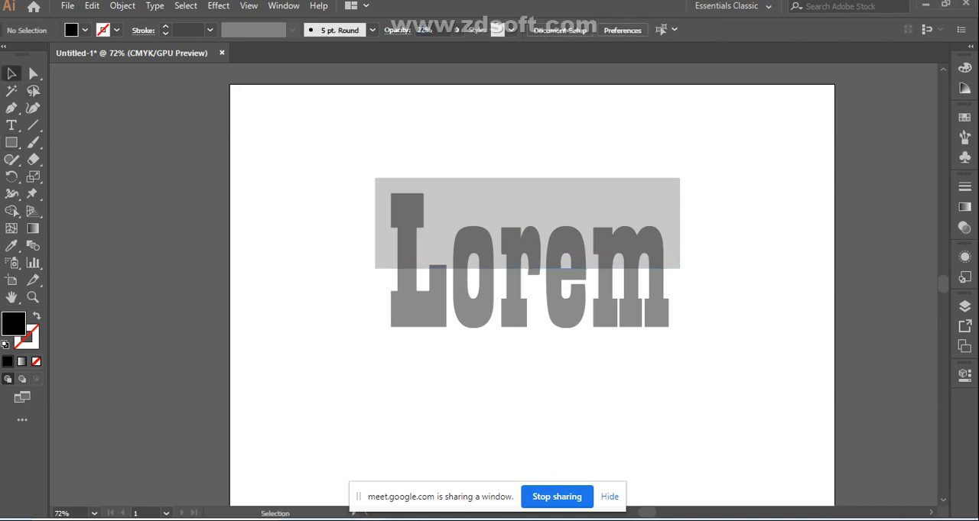
Use the Shape Builder on the rectangle and letters to remove the rectangle area surrounding the upper letter parts
{"action": "left_click_drag", "start_coordinate": [329, 179], "coordinate": [672, 342]}
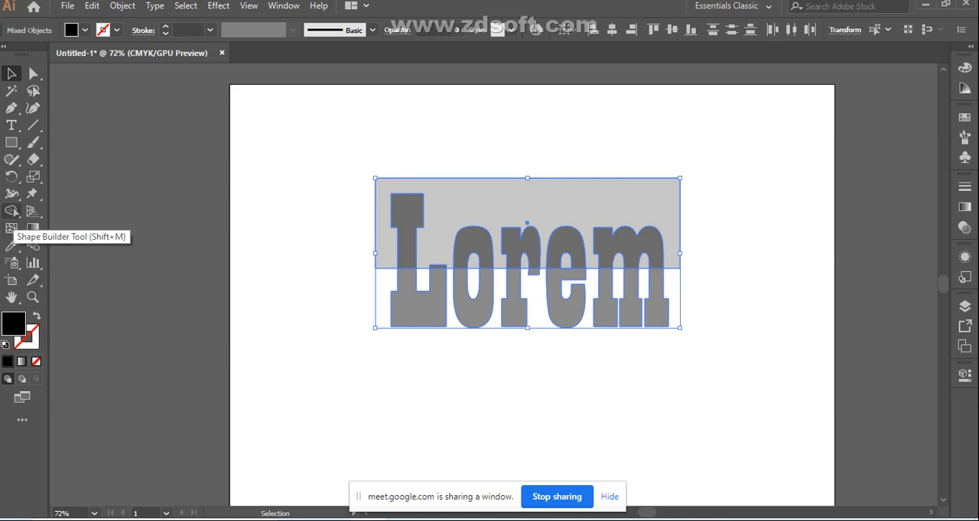
{"action": "left_click", "coordinate": [12, 211]}
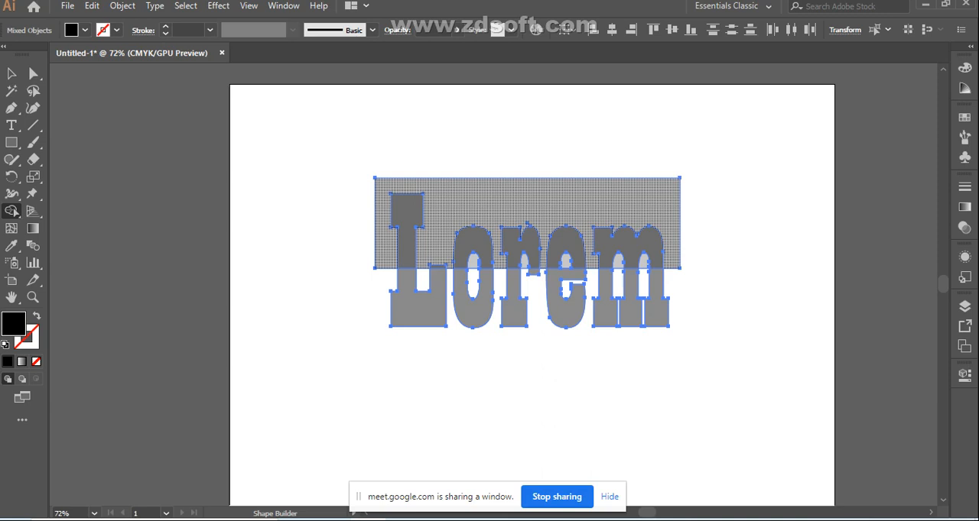
{"action": "left_click", "coordinate": [527, 205], "text": "alt"}
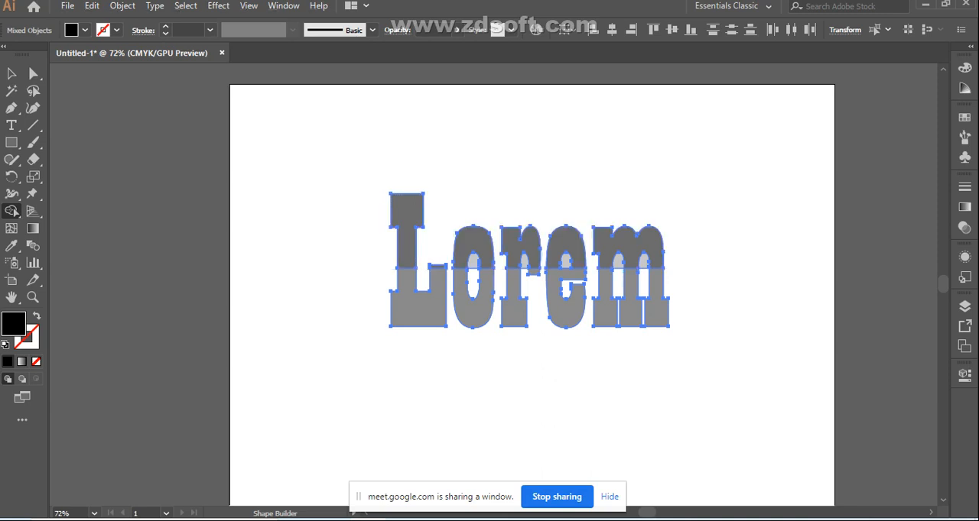
{"action": "key", "text": "v"}
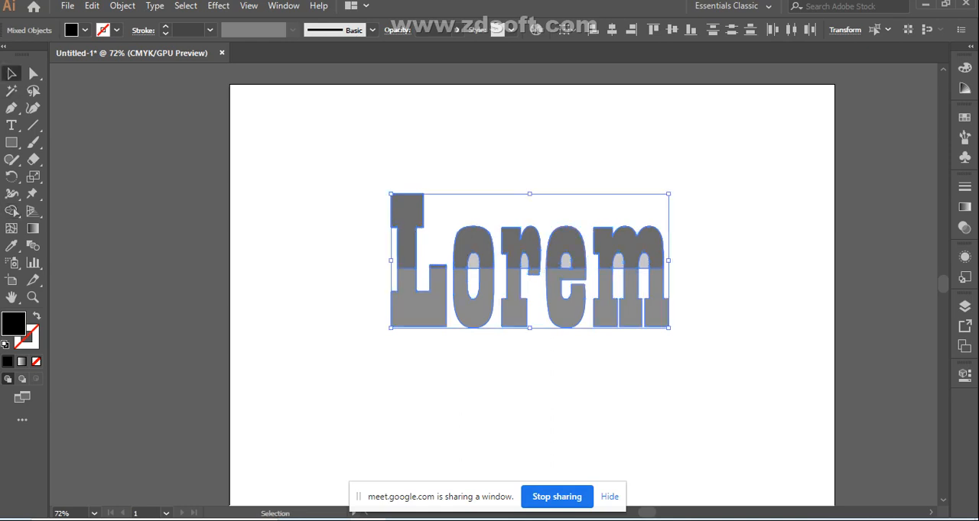
Try to offset only the upper letter parts, nudging the selected "Lorem" pieces slightly to the right
{"action": "left_click_drag", "start_coordinate": [362, 200], "coordinate": [635, 255]}
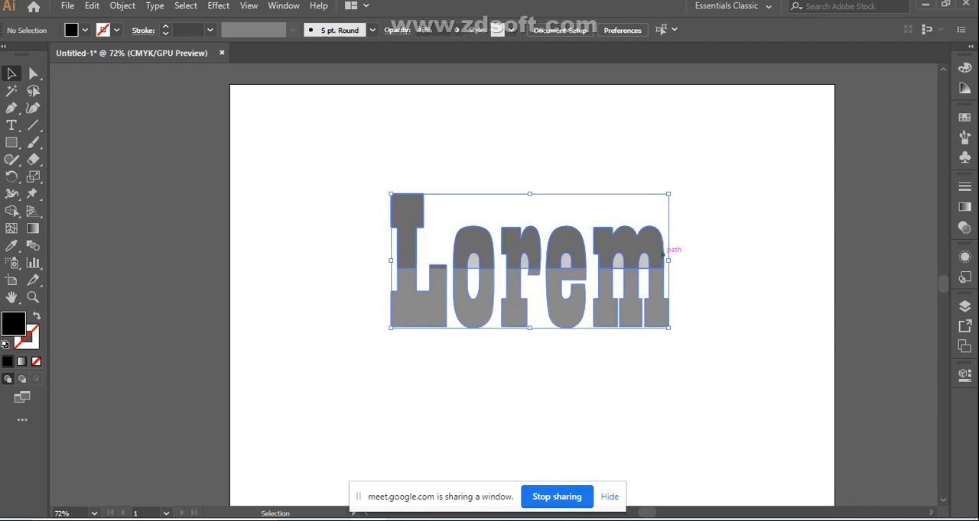
{"action": "key", "text": "Right"}
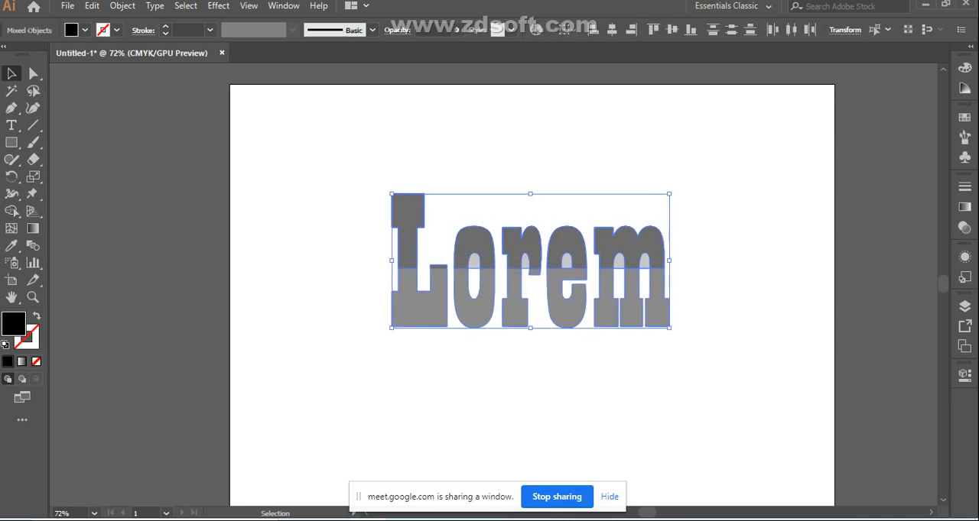
{"action": "left_click", "coordinate": [362, 201]}
{"action": "left_click", "coordinate": [409, 229]}
{"action": "key", "text": "Right"}
{"action": "left_click_drag", "start_coordinate": [383, 240], "coordinate": [650, 218]}
{"action": "right_click", "coordinate": [523, 246]}
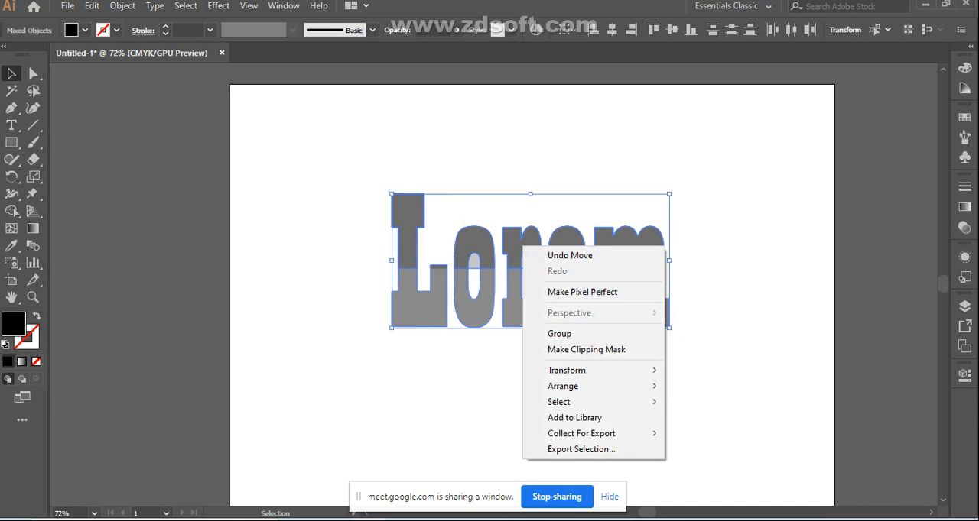
{"action": "left_click", "coordinate": [348, 239]}
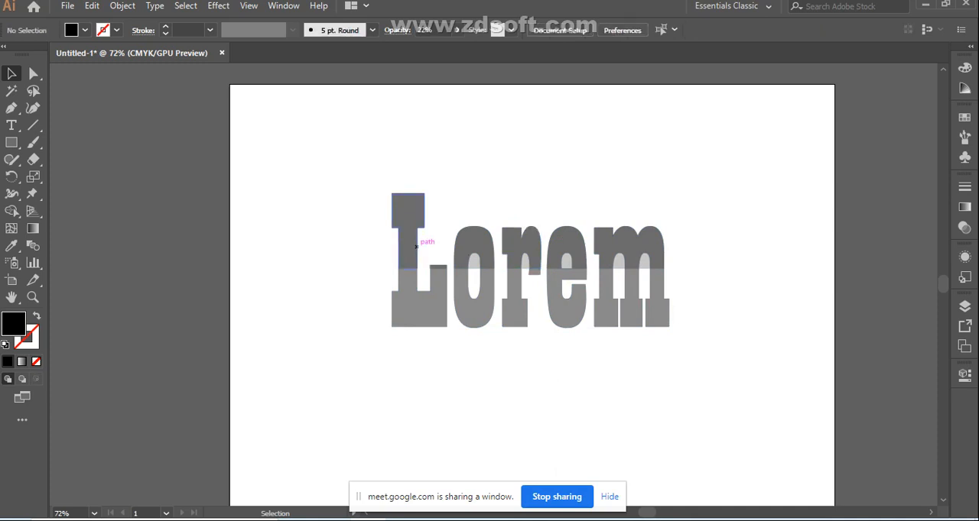
Select the upper parts of L, o, r, e and m together and nudge them right to offset them from the lower parts
{"action": "left_click", "coordinate": [416, 246]}
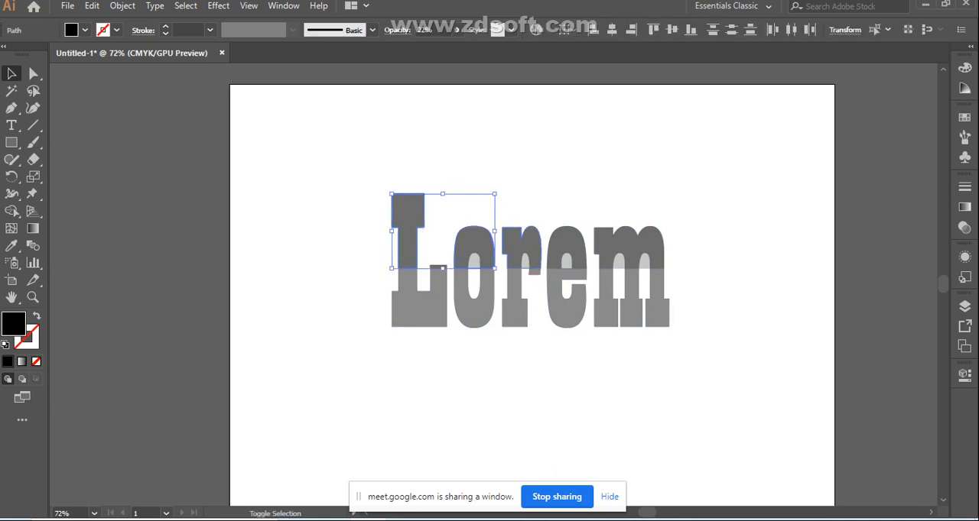
{"action": "left_click", "coordinate": [514, 247], "text": "shift"}
{"action": "left_click", "coordinate": [566, 242], "text": "shift"}
{"action": "left_click", "coordinate": [628, 245], "text": "shift"}
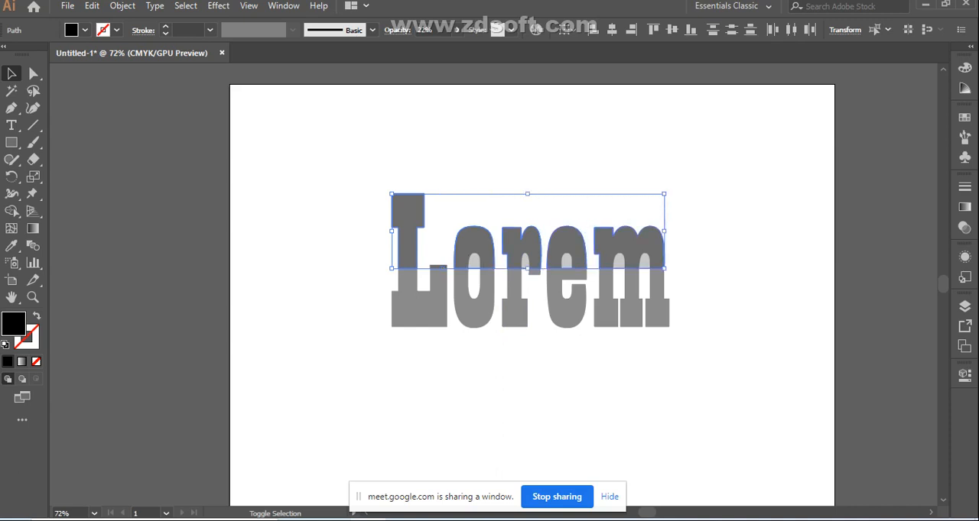
{"action": "key", "text": "Right"}
{"action": "key", "text": "Right"}
{"action": "key", "text": "Right"}
{"action": "key", "text": "Right"}
{"action": "key", "text": "Right"}
{"action": "key", "text": "Right"}
{"action": "key", "text": "Right"}
{"action": "key", "text": "Right"}
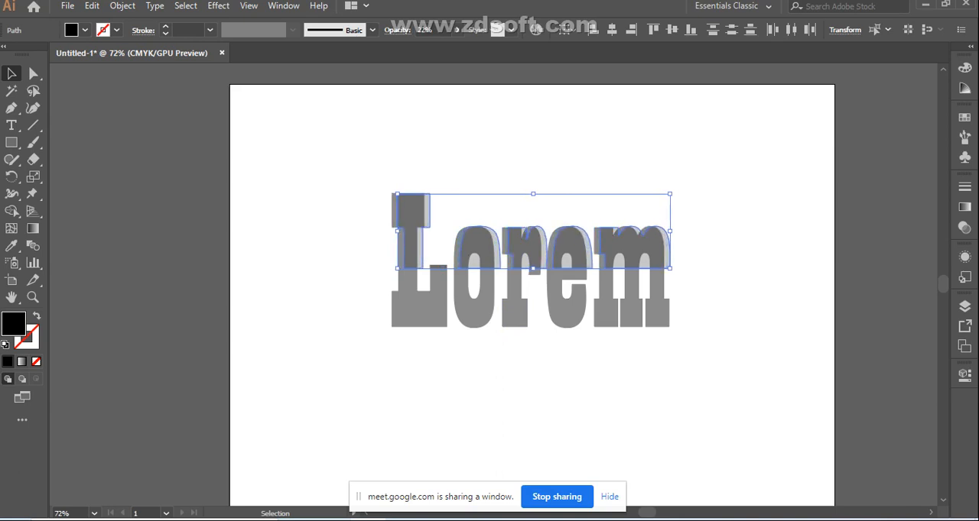
Nudge the selected upper parts of "Lorem" slightly up and left, and deselect them
{"action": "key", "text": "Up"}
{"action": "key", "text": "Up"}
{"action": "key", "text": "Left"}
{"action": "key", "text": "Left"}
{"action": "key", "text": "Left"}
{"action": "key", "text": "Left"}
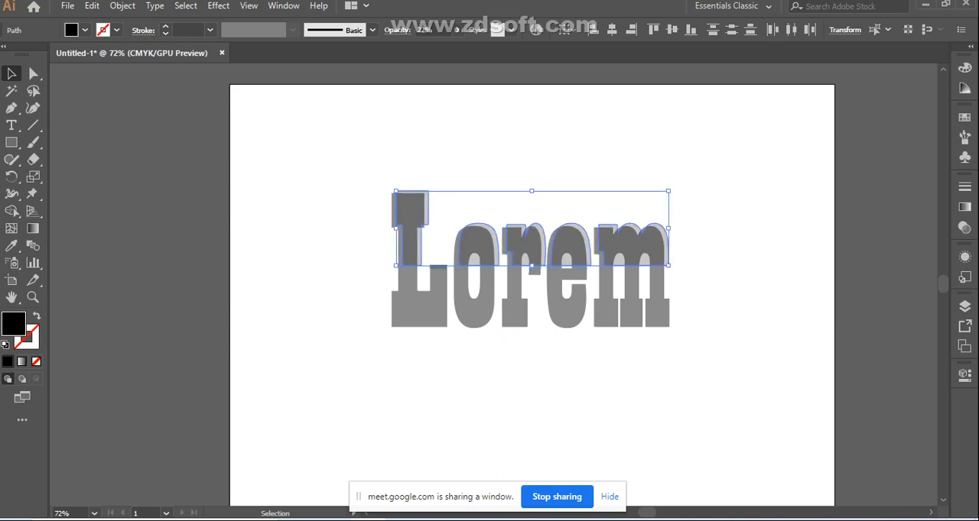
{"action": "key", "text": "Left"}
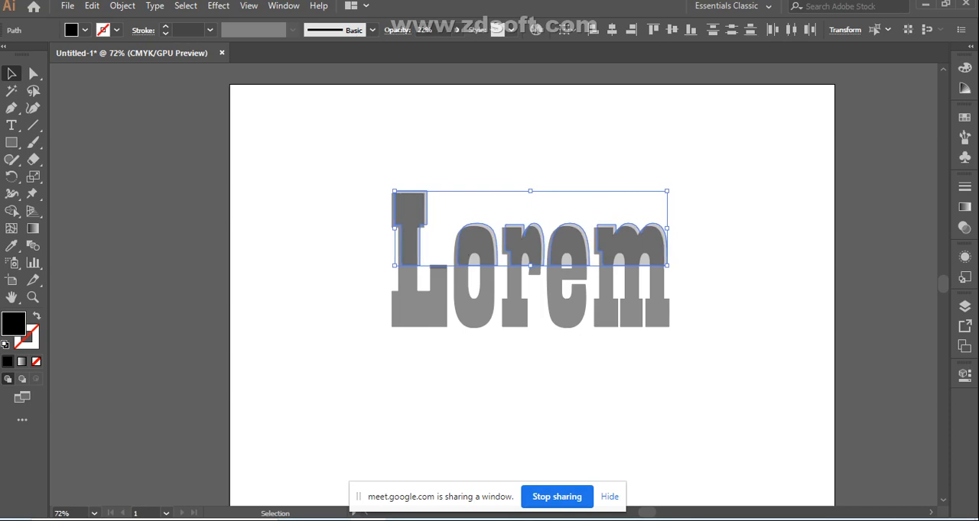
{"action": "key", "text": "ctrl+shift+a"}
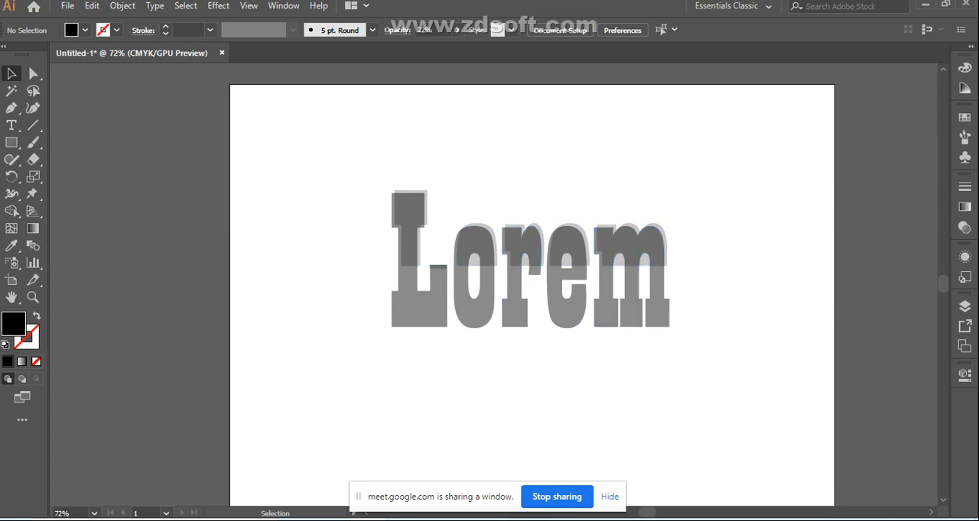
Select the upper parts of L, o, r, e and m together, nudge them far to the right and deselect
{"action": "left_click", "coordinate": [412, 246]}
{"action": "left_click", "coordinate": [436, 246]}
{"action": "left_click", "coordinate": [411, 246], "text": "shift"}
{"action": "left_click", "coordinate": [483, 246], "text": "shift"}
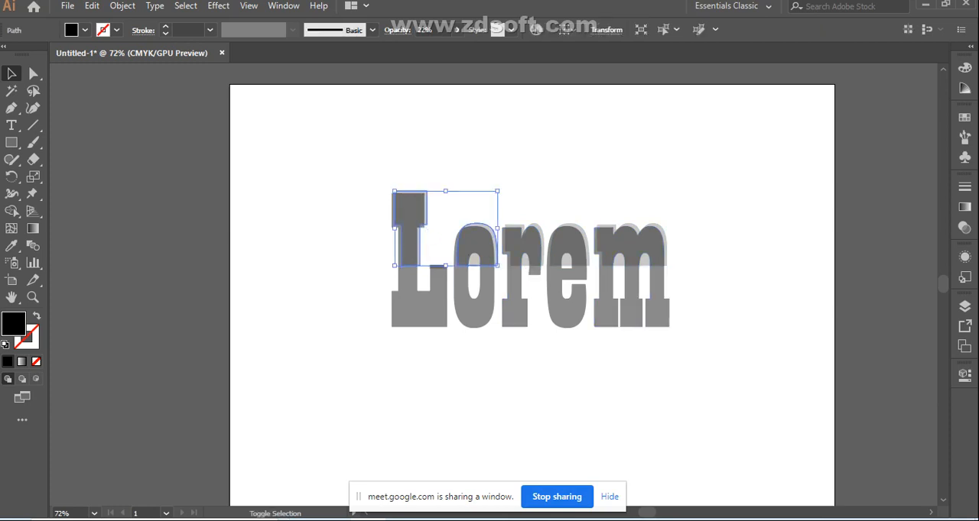
{"action": "left_click", "coordinate": [538, 247], "text": "shift"}
{"action": "left_click", "coordinate": [566, 246], "text": "shift"}
{"action": "left_click", "coordinate": [627, 246], "text": "shift"}
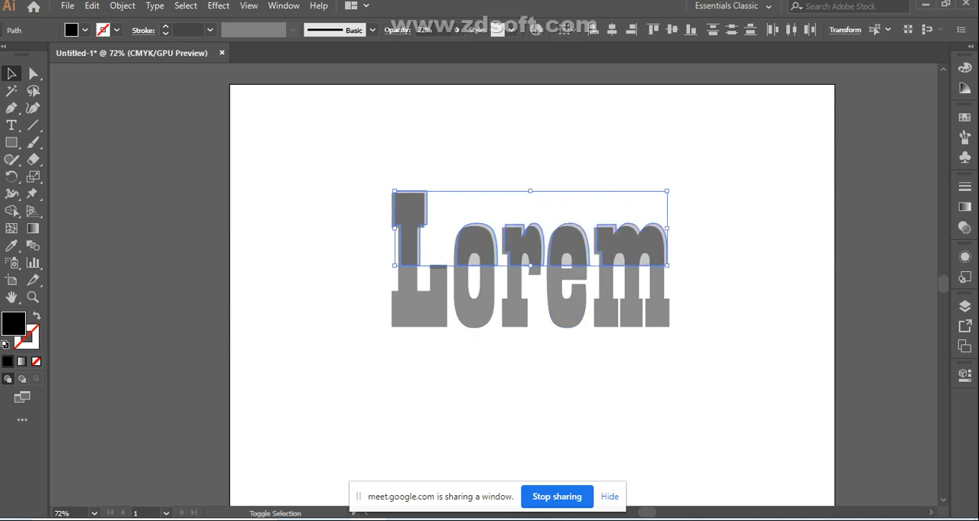
{"action": "key", "text": "Right"}
{"action": "key", "text": "Right"}
{"action": "key", "text": "Right"}
{"action": "key", "text": "Right"}
{"action": "key", "text": "Right"}
{"action": "key", "text": "Right"}
{"action": "key", "text": "Right"}
{"action": "key", "text": "Right"}
{"action": "key", "text": "Right"}
{"action": "key", "text": "Right"}
{"action": "key", "text": "Right"}
{"action": "key", "text": "Right"}
{"action": "key", "text": "Right"}
{"action": "key", "text": "Right"}
{"action": "key", "text": "Right"}
{"action": "key", "text": "Right"}
{"action": "key", "text": "Right"}
{"action": "key", "text": "Right"}
{"action": "key", "text": "Right"}
{"action": "key", "text": "Right"}
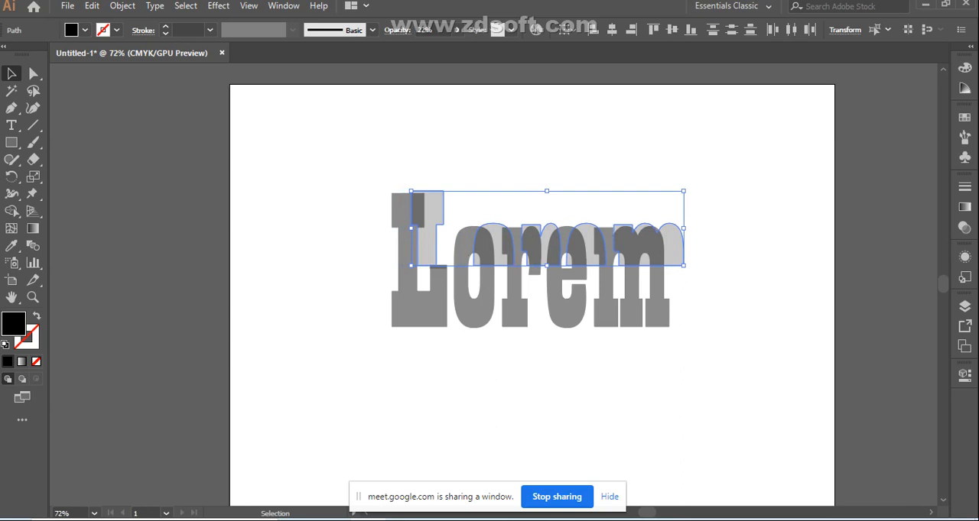
{"action": "left_click", "coordinate": [566, 160]}
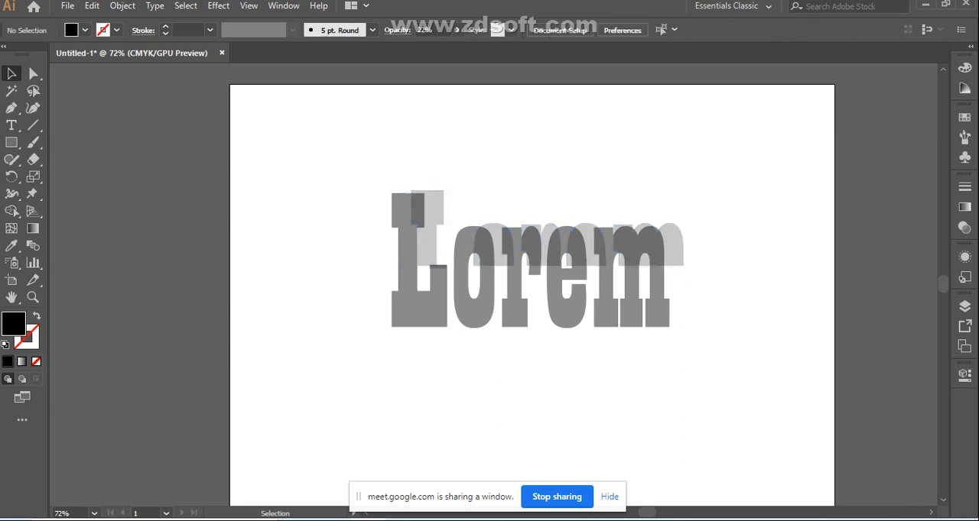
Undo the recent nudges of the upper letter parts step by step, and clear the selection
{"action": "key", "text": "ctrl+z"}
{"action": "key", "text": "ctrl+z"}
{"action": "key", "text": "ctrl+z"}
{"action": "key", "text": "ctrl+z"}
{"action": "key", "text": "ctrl+z"}
{"action": "key", "text": "ctrl+z"}
{"action": "key", "text": "ctrl+z"}
{"action": "key", "text": "ctrl+z"}
{"action": "key", "text": "ctrl+z"}
{"action": "key", "text": "ctrl+z"}
{"action": "key", "text": "ctrl+z"}
{"action": "key", "text": "ctrl+z"}
{"action": "key", "text": "ctrl+z"}
{"action": "key", "text": "ctrl+z"}
{"action": "key", "text": "ctrl+z"}
{"action": "key", "text": "ctrl+z"}
{"action": "key", "text": "ctrl+z"}
{"action": "key", "text": "ctrl+z"}
{"action": "key", "text": "ctrl+z"}
{"action": "key", "text": "ctrl+z"}
{"action": "key", "text": "ctrl+z"}
{"action": "key", "text": "ctrl+z"}
{"action": "key", "text": "ctrl+z"}
{"action": "key", "text": "ctrl+z"}
{"action": "key", "text": "ctrl+z"}
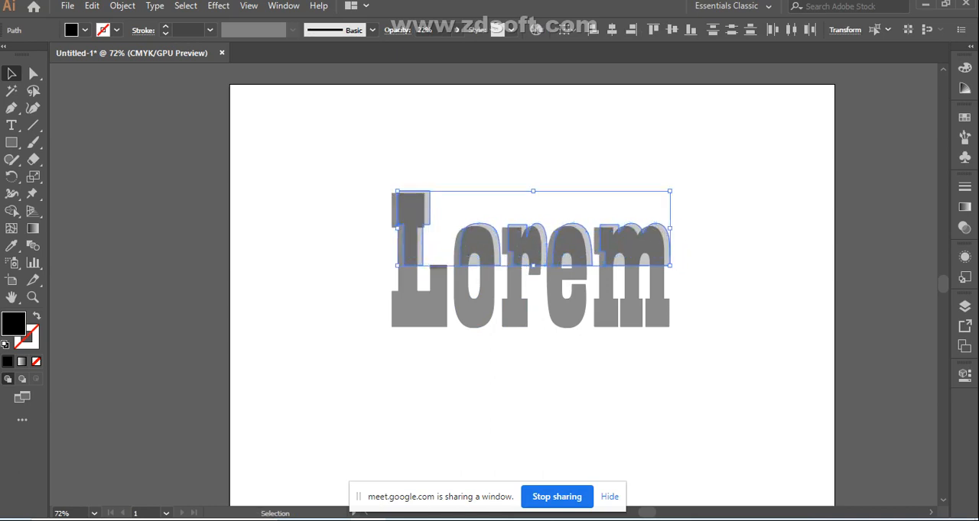
{"action": "key", "text": "ctrl+z"}
{"action": "key", "text": "ctrl+z"}
{"action": "key", "text": "ctrl+z"}
{"action": "key", "text": "ctrl+z"}
{"action": "key", "text": "ctrl+z"}
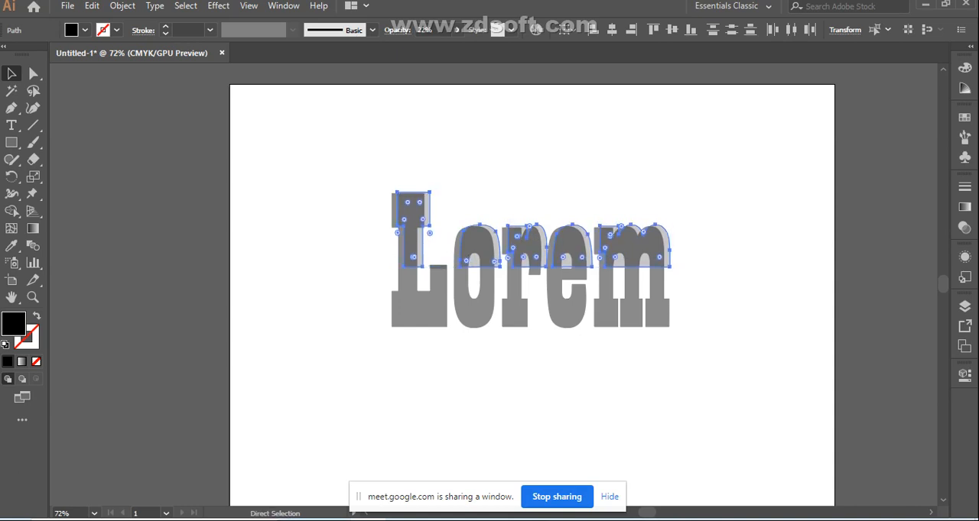
{"action": "key", "text": "ctrl+z"}
{"action": "key", "text": "ctrl+z"}
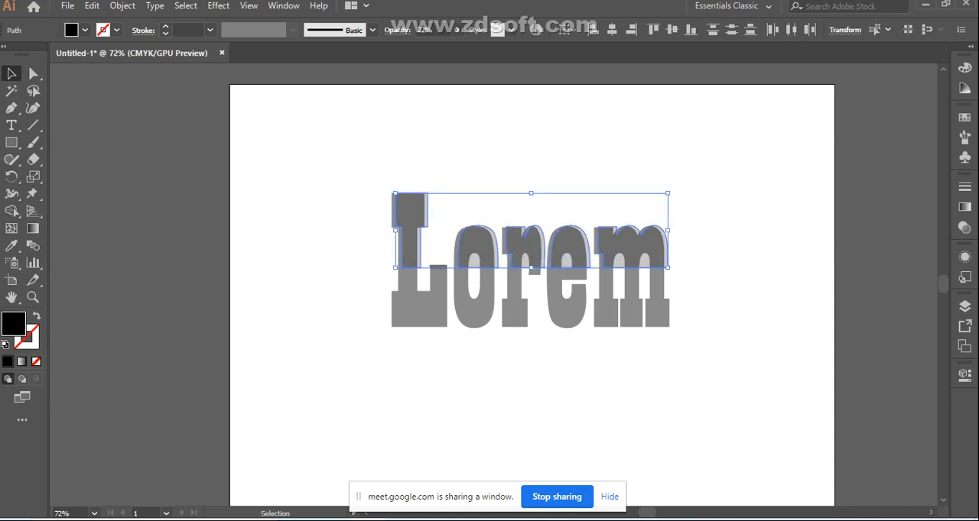
{"action": "key", "text": "ctrl+shift+a"}
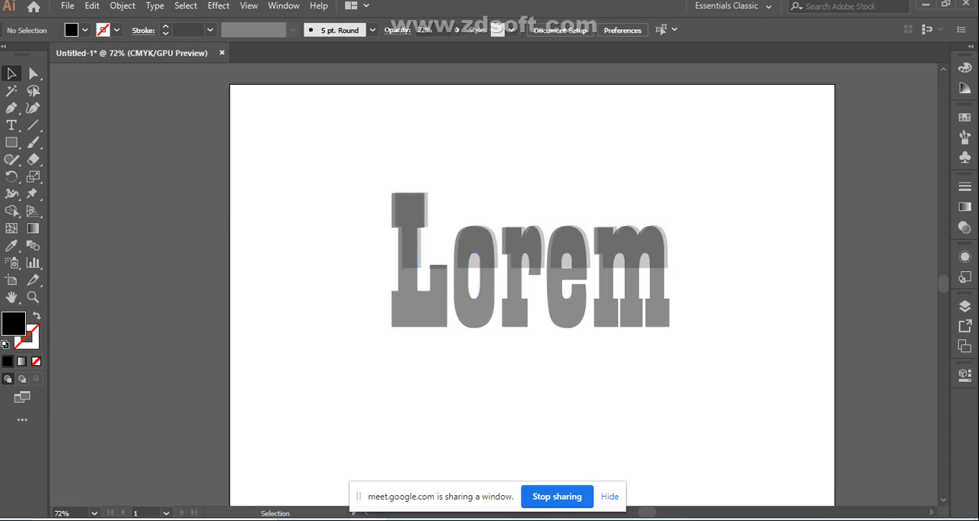
Undo the remaining offset and the Shape Builder removal to restore the semi-transparent rectangle over the letters, and deselect everything
{"action": "key", "text": "ctrl+z"}
{"action": "key", "text": "ctrl+z"}
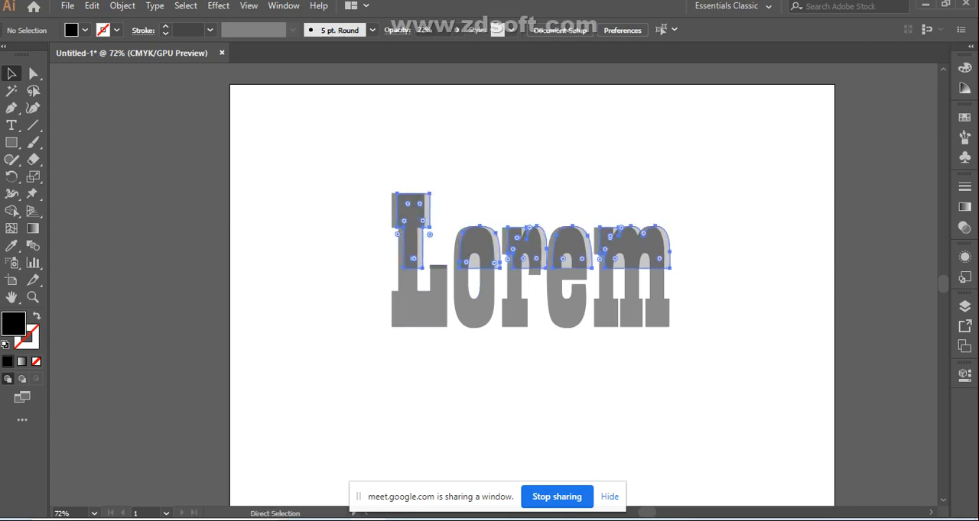
{"action": "key", "text": "ctrl+z"}
{"action": "key", "text": "ctrl+z"}
{"action": "key", "text": "ctrl+z"}
{"action": "key", "text": "ctrl+z"}
{"action": "key", "text": "ctrl+z"}
{"action": "key", "text": "ctrl+z"}
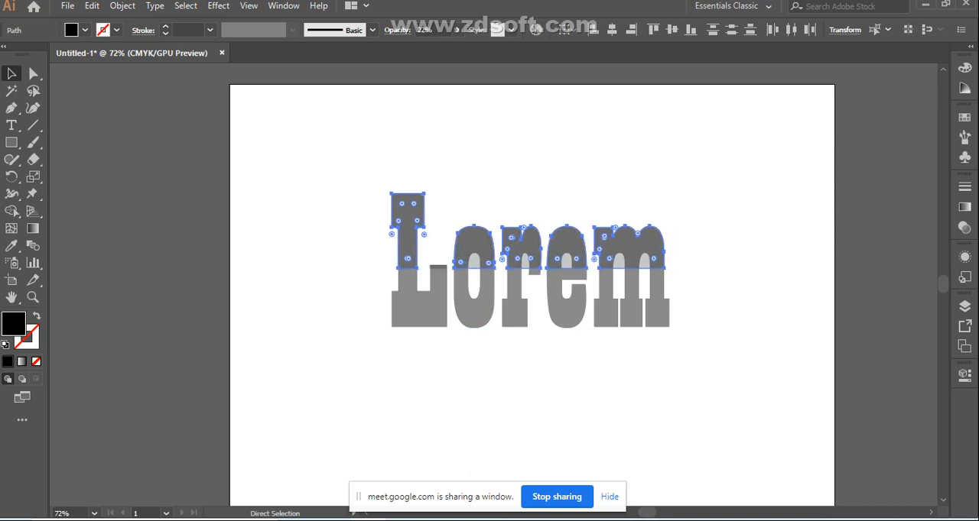
{"action": "key", "text": "ctrl+z"}
{"action": "left_click", "coordinate": [474, 375]}
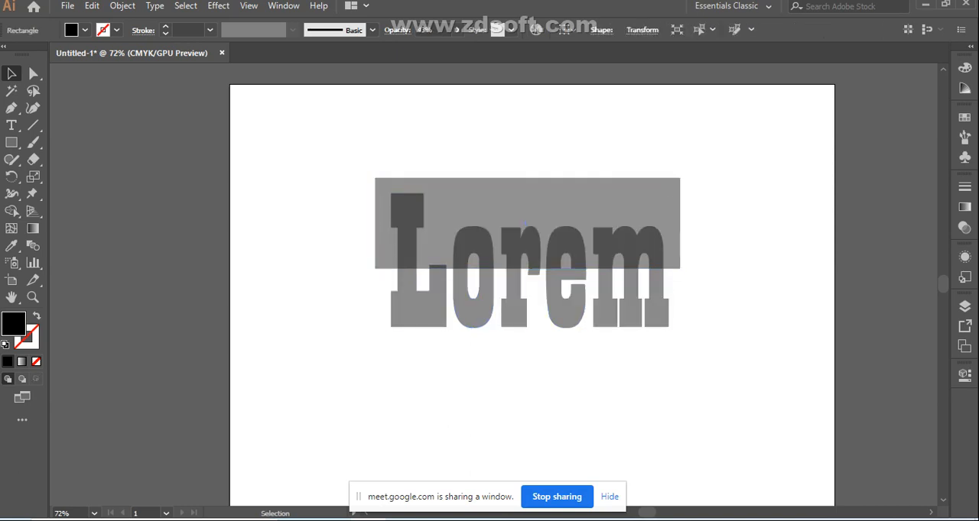
Select the rectangle and all letters together and use the Shape Builder to remove the rectangle area surrounding the upper letter parts
{"action": "left_click", "coordinate": [527, 211]}
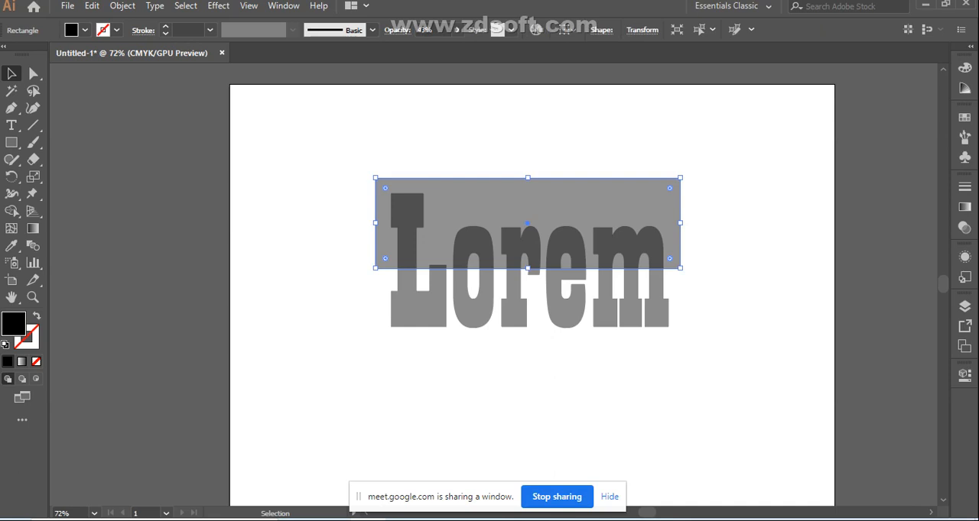
{"action": "left_click", "coordinate": [552, 376]}
{"action": "left_click_drag", "start_coordinate": [335, 157], "coordinate": [769, 398]}
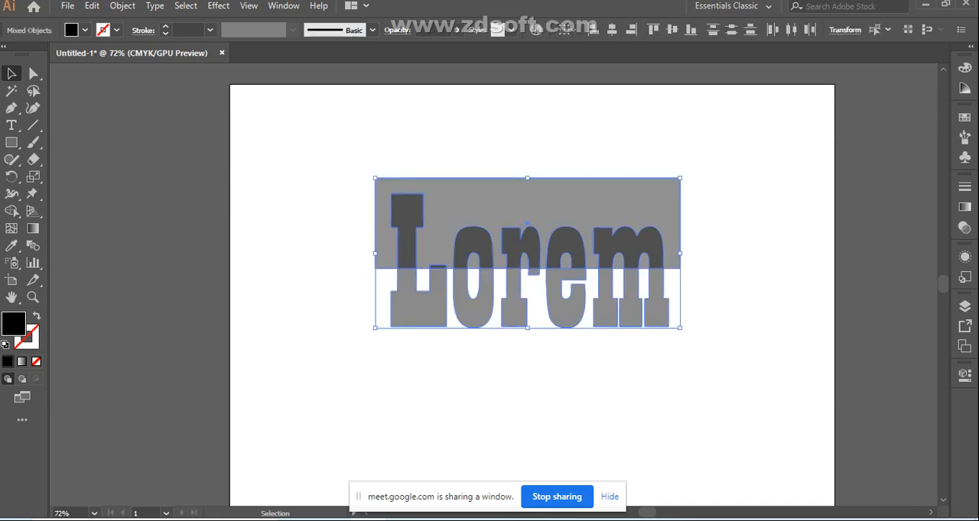
{"action": "left_click", "coordinate": [12, 211]}
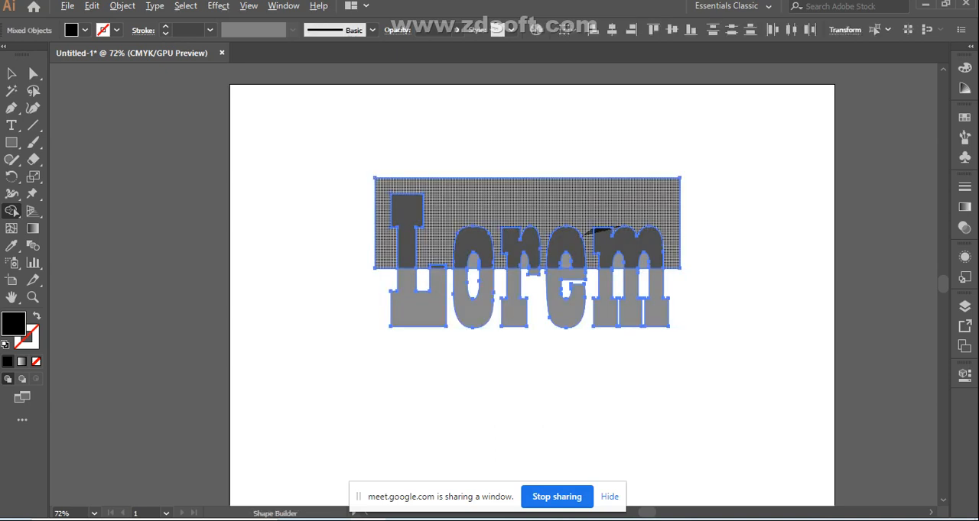
{"action": "left_click", "coordinate": [595, 231], "text": "alt"}
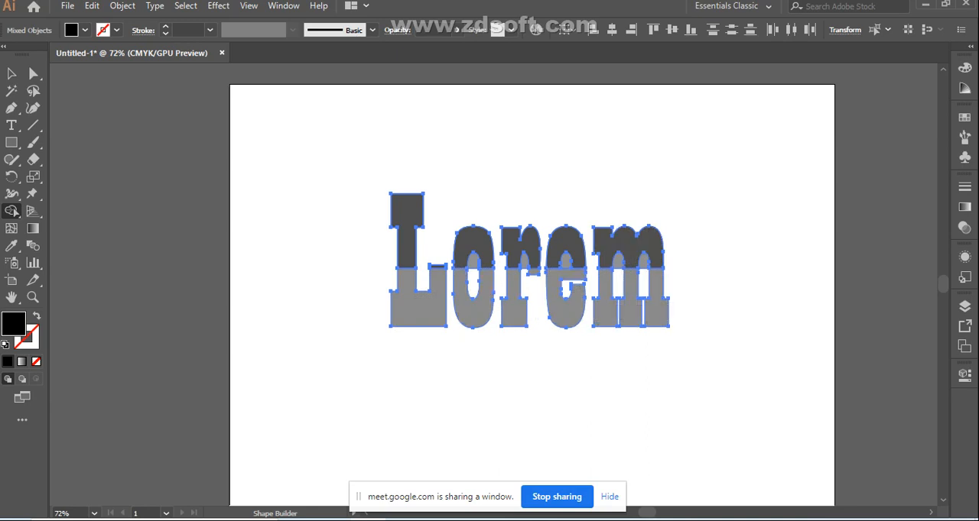
Combine the dark overlapping areas of the upper L, o, r, e and m using the Shape Builder, and deselect everything
{"action": "left_click", "coordinate": [407, 243]}
{"action": "left_click", "coordinate": [473, 241]}
{"action": "left_click", "coordinate": [516, 244]}
{"action": "left_click", "coordinate": [566, 246]}
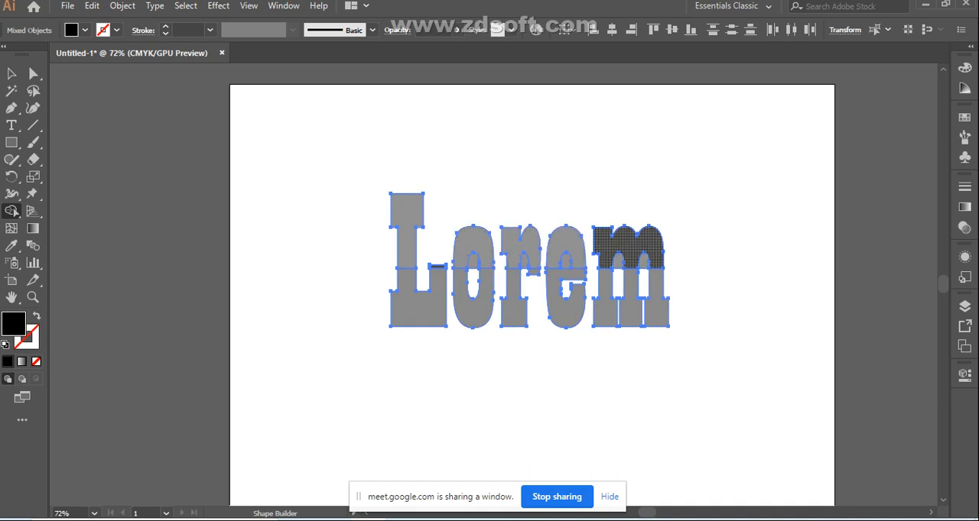
{"action": "left_click", "coordinate": [627, 246]}
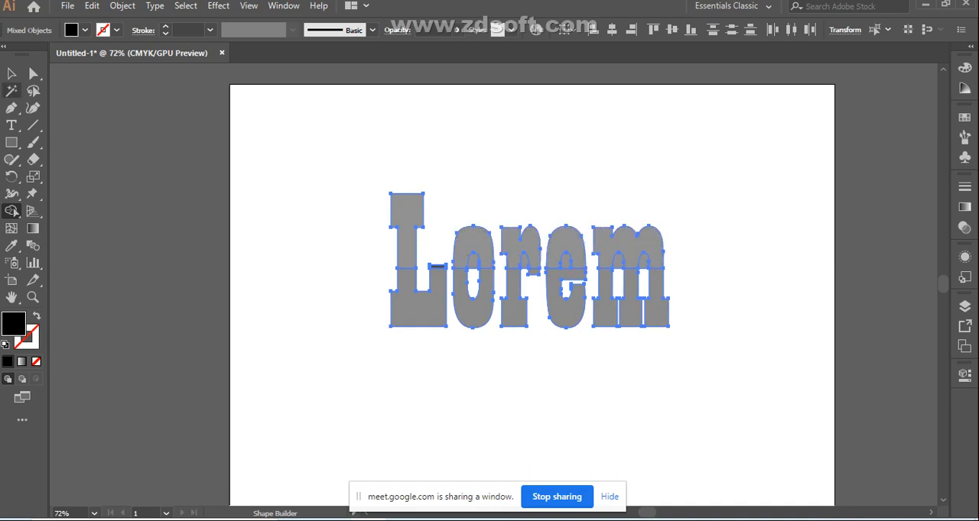
{"action": "left_click", "coordinate": [12, 73]}
{"action": "key", "text": "ctrl+shift+a"}
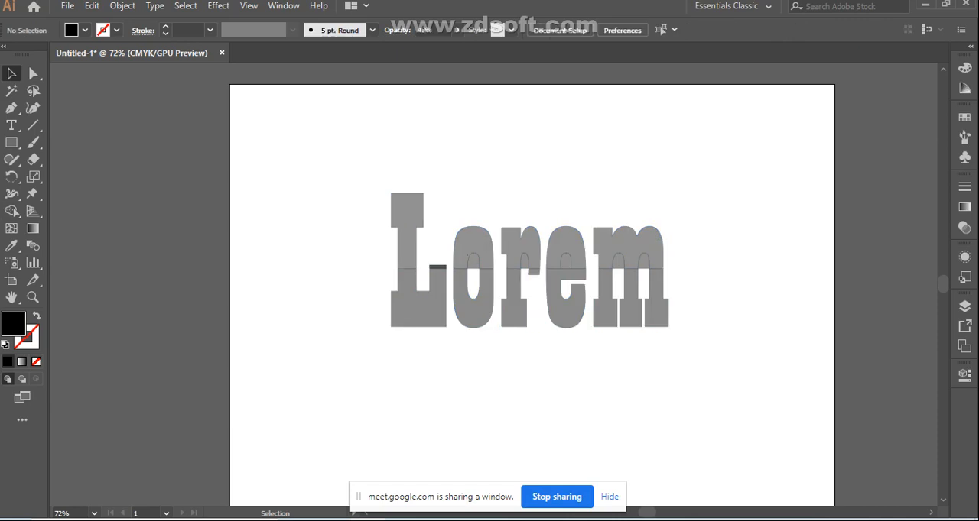
Select the upper parts of all five letters together and nudge them up and slightly to the left
{"action": "left_click_drag", "start_coordinate": [482, 228], "coordinate": [662, 245]}
{"action": "key", "text": "Up"}
{"action": "key", "text": "Up"}
{"action": "key", "text": "Up"}
{"action": "key", "text": "Up"}
{"action": "key", "text": "Up"}
{"action": "key", "text": "Up"}
{"action": "key", "text": "Up"}
{"action": "key", "text": "Up"}
{"action": "key", "text": "Up"}
{"action": "key", "text": "Up"}
{"action": "key", "text": "Up"}
{"action": "key", "text": "Up"}
{"action": "key", "text": "Up"}
{"action": "key", "text": "Up"}
{"action": "key", "text": "Up"}
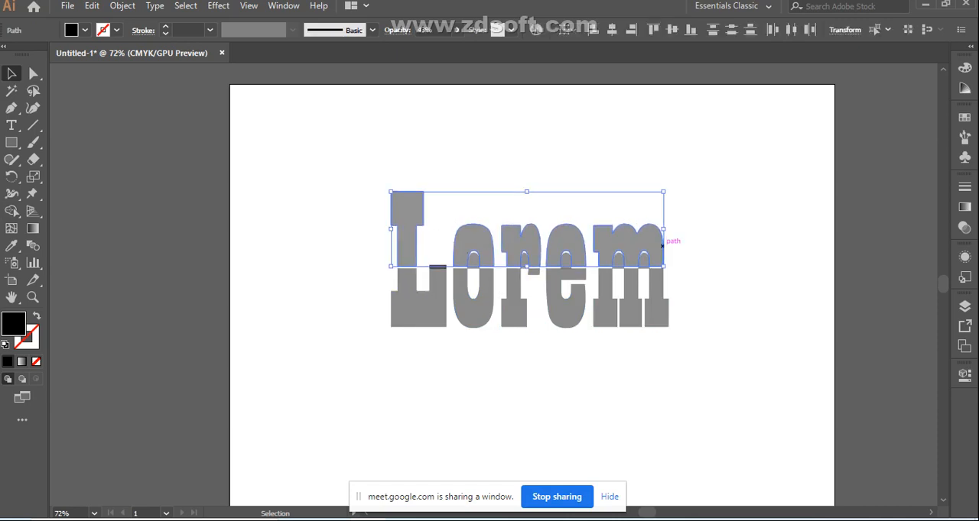
{"action": "key", "text": "Left"}
{"action": "key", "text": "Left"}
{"action": "key", "text": "Left"}
Nudge the upper letter parts back down and right against their lower halves, and deselect them
{"action": "key", "text": "Down"}
{"action": "key", "text": "Down"}
{"action": "key", "text": "Down"}
{"action": "key", "text": "Down"}
{"action": "key", "text": "Down"}
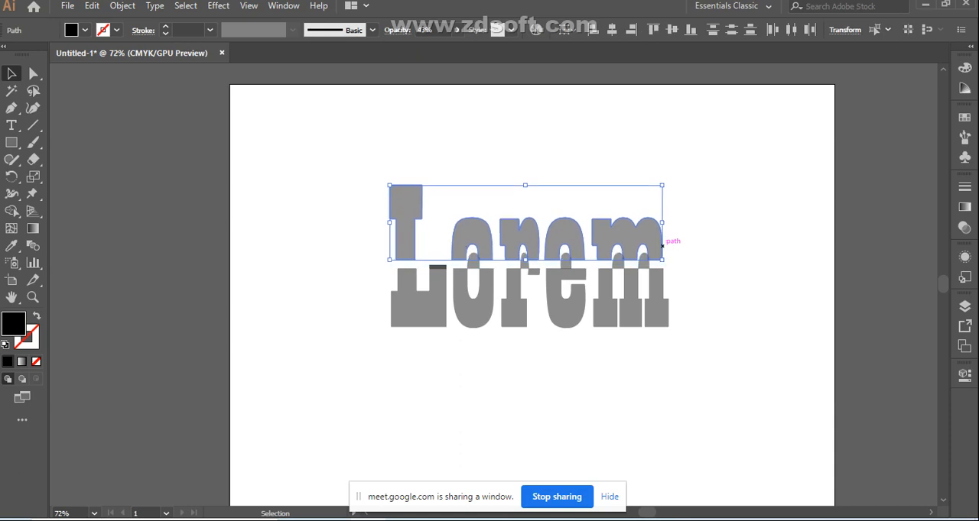
{"action": "key", "text": "Down"}
{"action": "key", "text": "Down"}
{"action": "key", "text": "Down"}
{"action": "key", "text": "Down"}
{"action": "key", "text": "Down"}
{"action": "key", "text": "Down"}
{"action": "key", "text": "Down"}
{"action": "key", "text": "Down"}
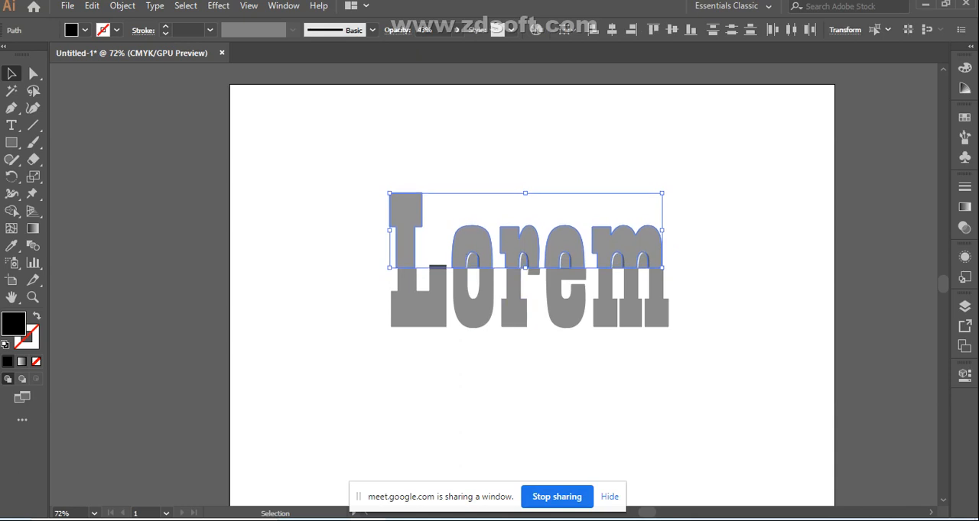
{"action": "key", "text": "Right"}
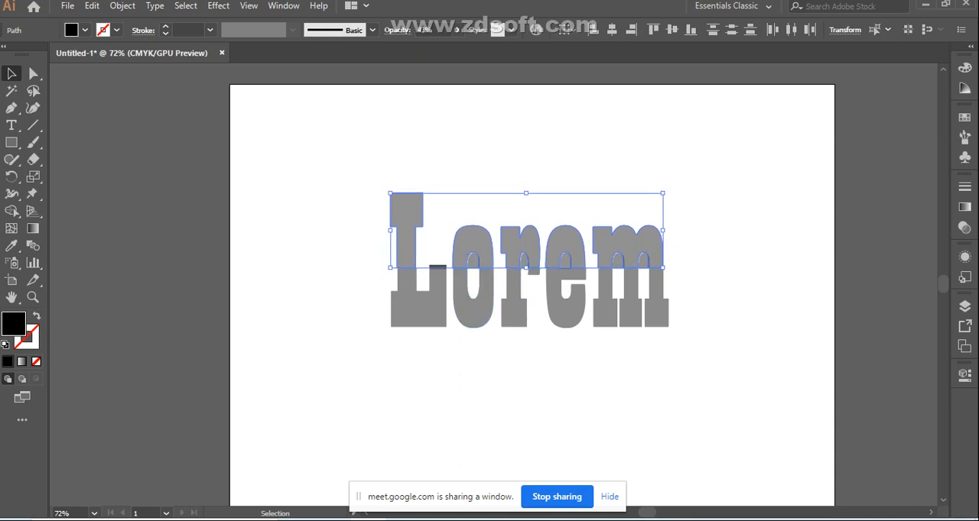
{"action": "key", "text": "ctrl+shift+a"}
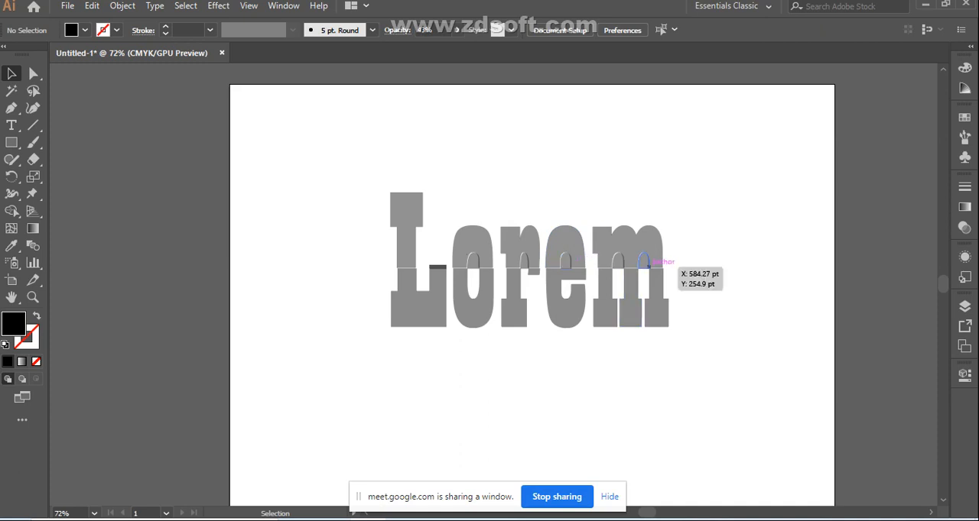
Select all letter pieces, remove the leftover shapes inside the openings of o, r, e and m with the Shape Builder, and deselect
{"action": "left_click_drag", "start_coordinate": [365, 202], "coordinate": [721, 350]}
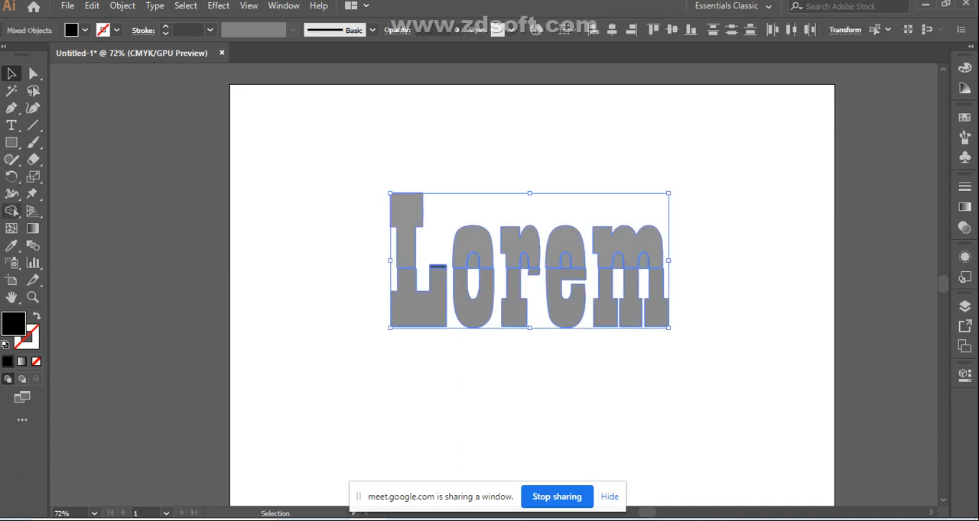
{"action": "left_click", "coordinate": [12, 211]}
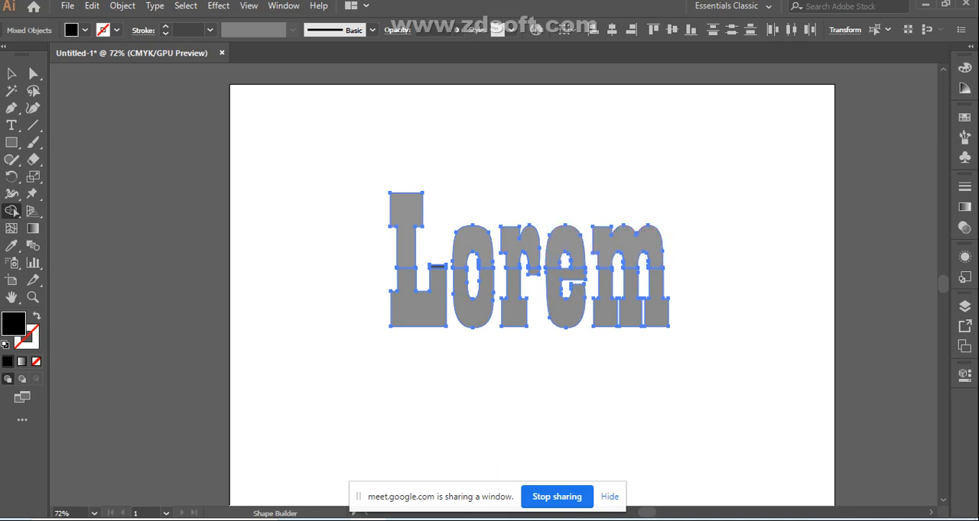
{"action": "left_click", "coordinate": [11, 74]}
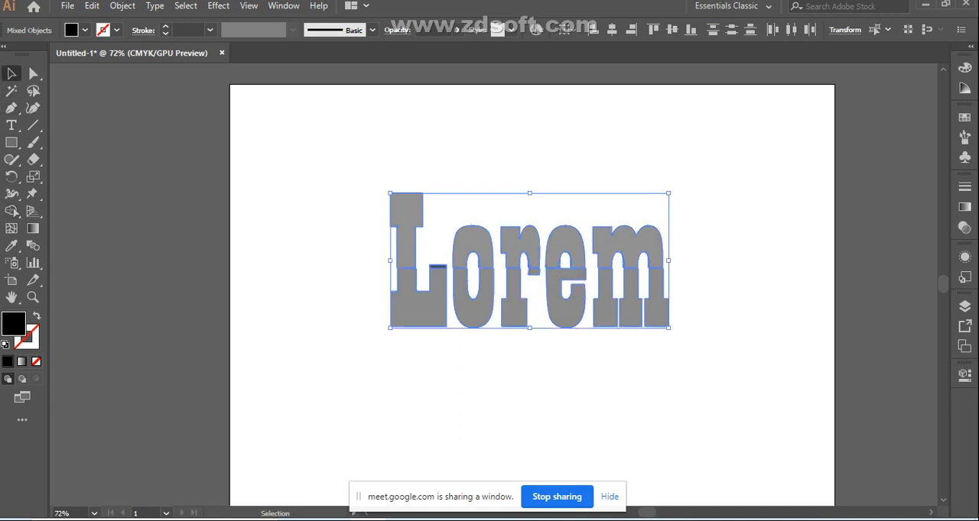
{"action": "left_click", "coordinate": [474, 172]}
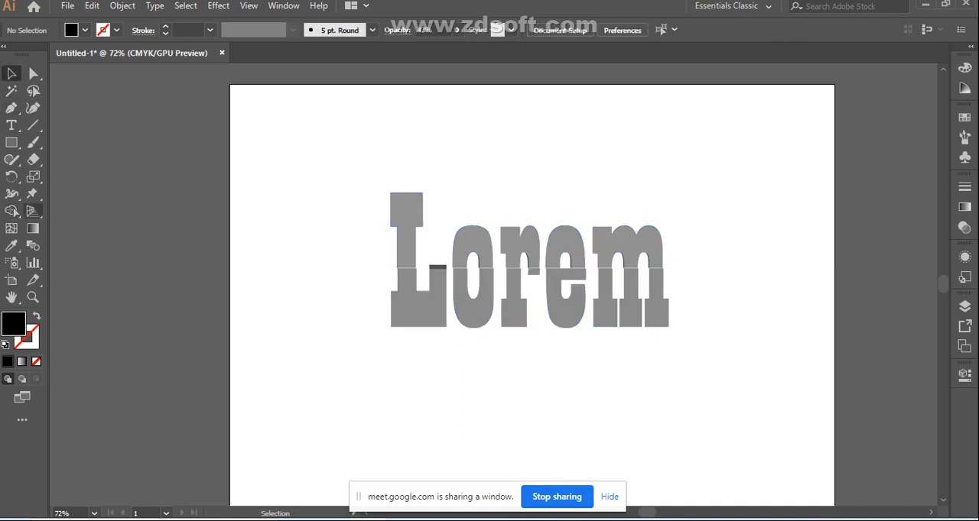
{"action": "left_click", "coordinate": [12, 211]}
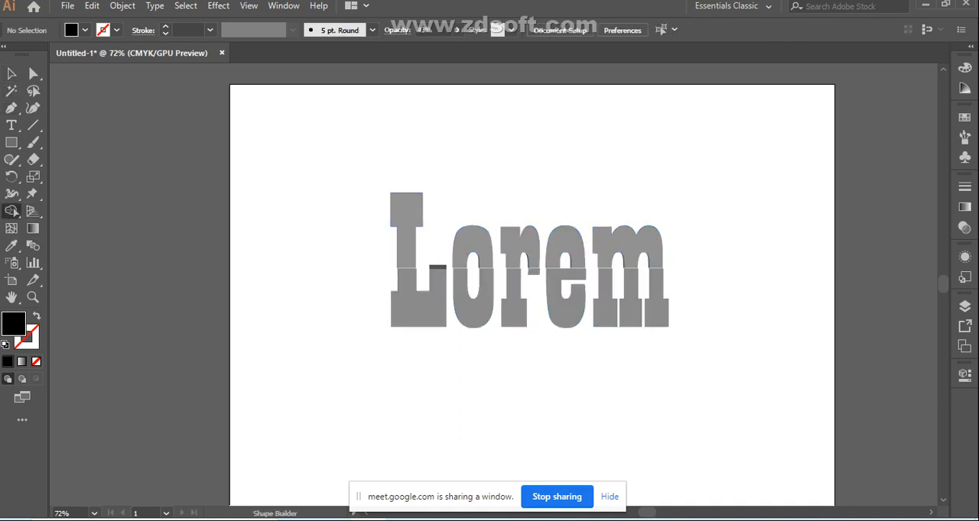
{"action": "key", "text": "v"}
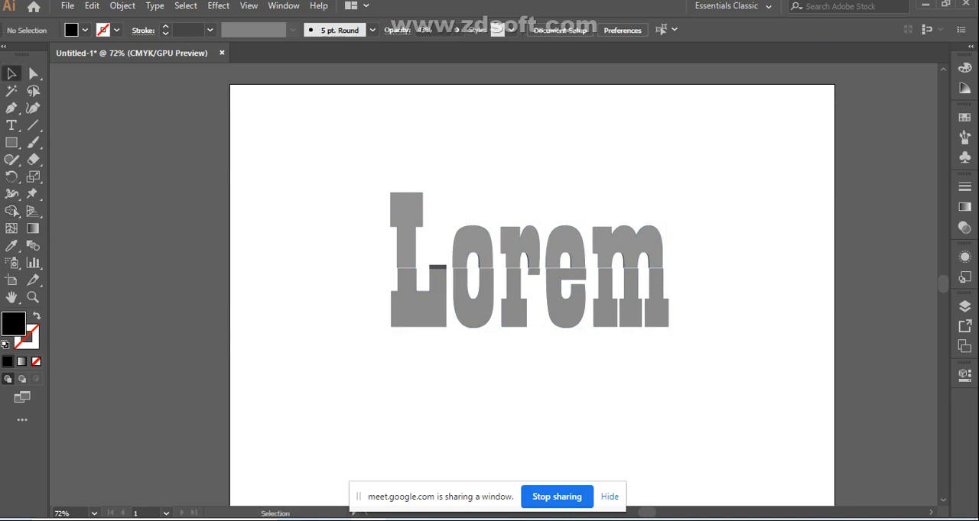
{"action": "key", "text": "a"}
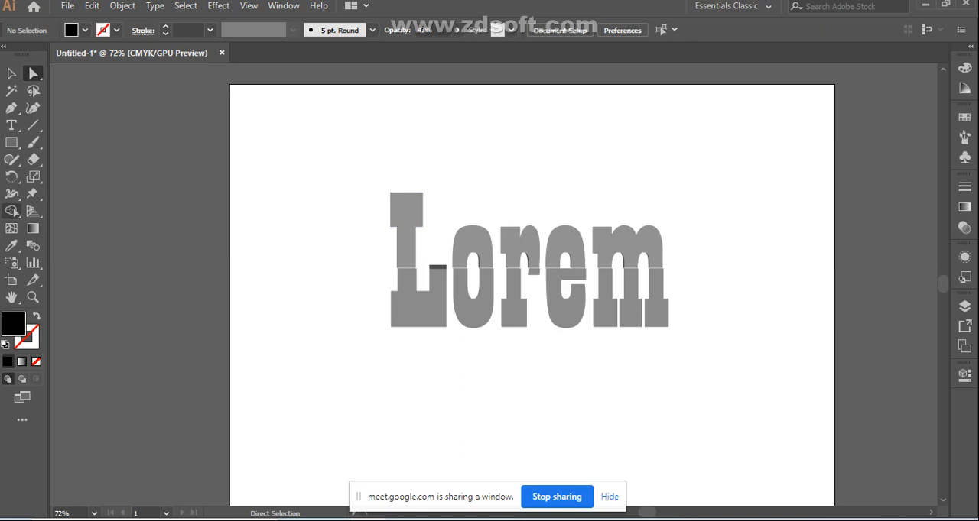
{"action": "left_click", "coordinate": [12, 211]}
{"action": "left_click", "coordinate": [14, 213]}
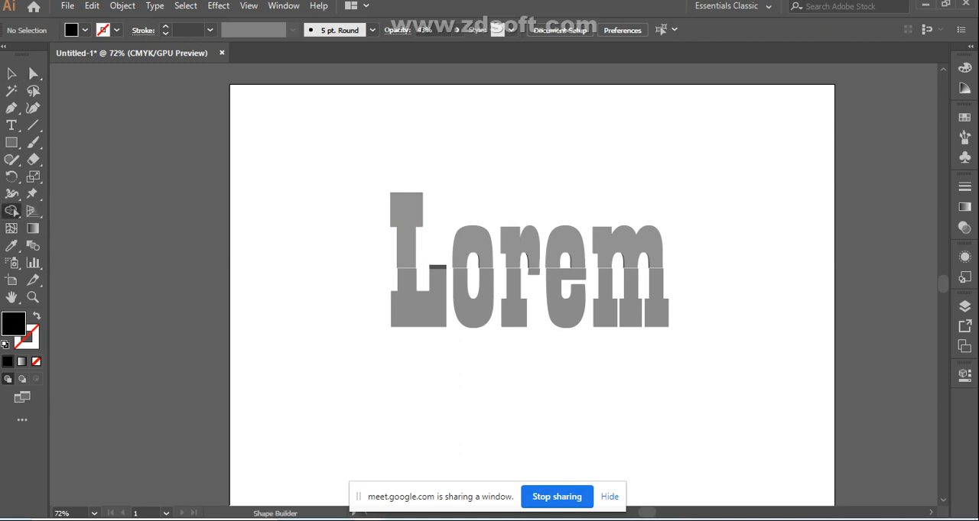
Select all letter pieces, try to join the upper parts in one Shape Builder stroke, and clear the selection
{"action": "key", "text": "v"}
{"action": "left_click_drag", "start_coordinate": [316, 181], "coordinate": [679, 348]}
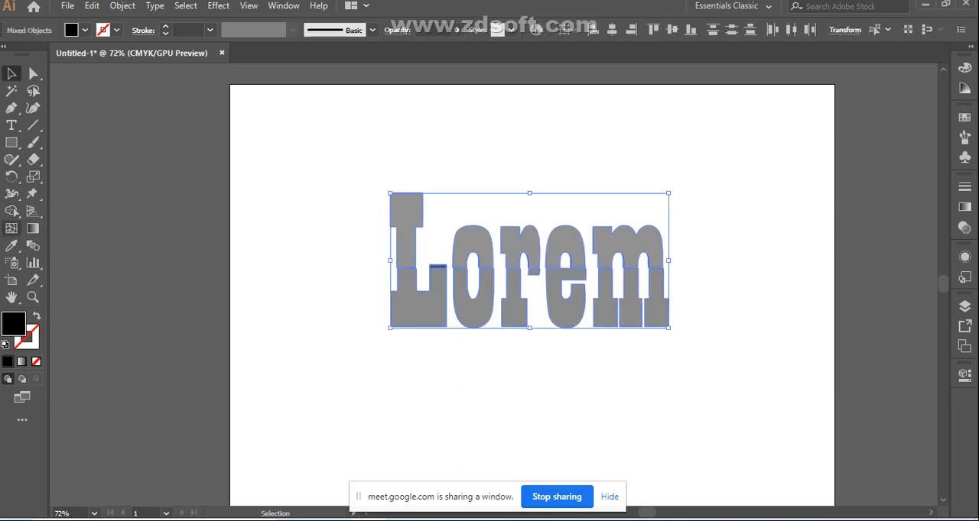
{"action": "left_click", "coordinate": [13, 212]}
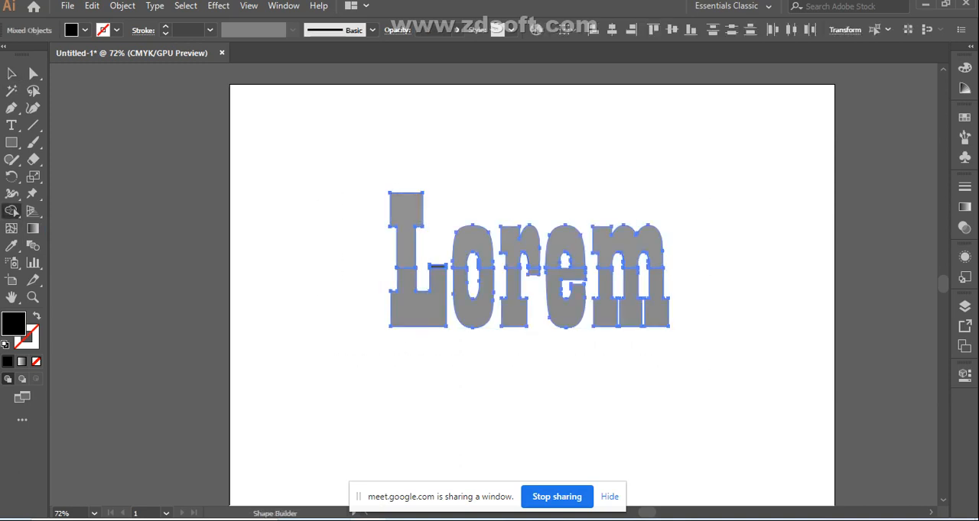
{"action": "left_click_drag", "start_coordinate": [371, 239], "coordinate": [654, 252]}
{"action": "key", "text": "Right"}
{"action": "key", "text": "Right"}
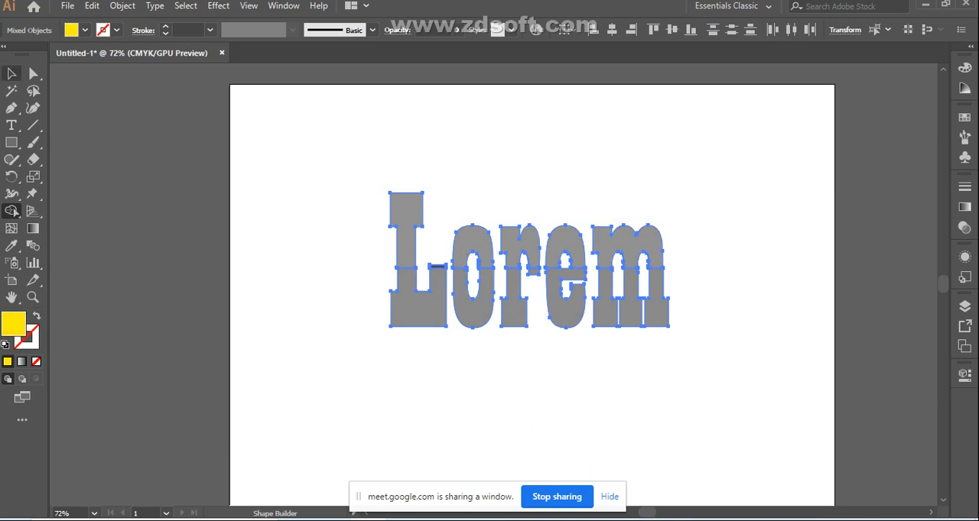
{"action": "left_click", "coordinate": [11, 73]}
{"action": "left_click", "coordinate": [344, 200]}
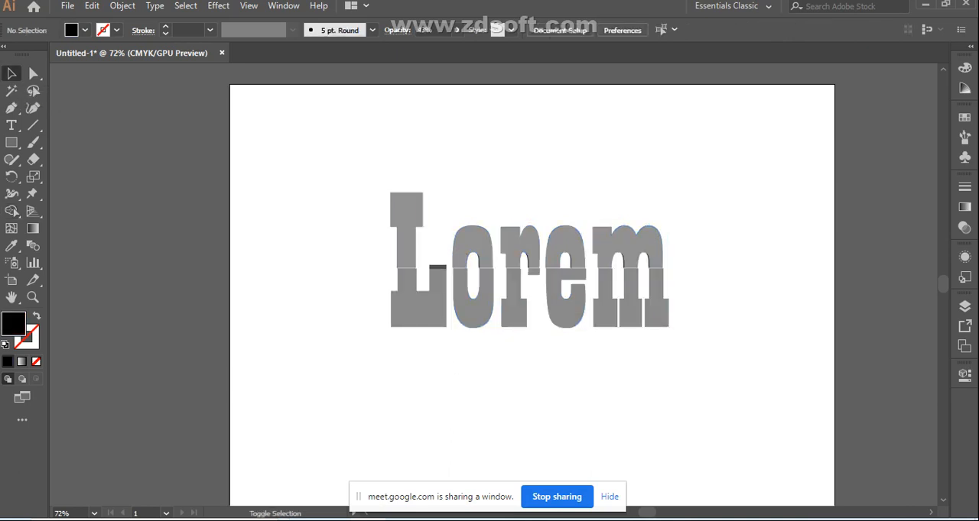
Select only the upper letter parts, try a Shape Builder stroke across them while cycling fill swatches, and deselect
{"action": "left_click_drag", "start_coordinate": [345, 203], "coordinate": [659, 254]}
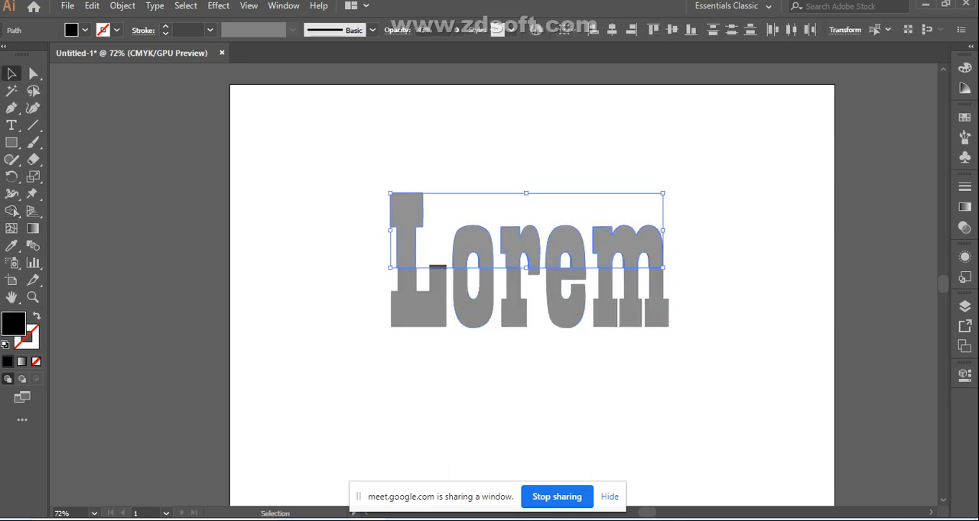
{"action": "left_click", "coordinate": [11, 211]}
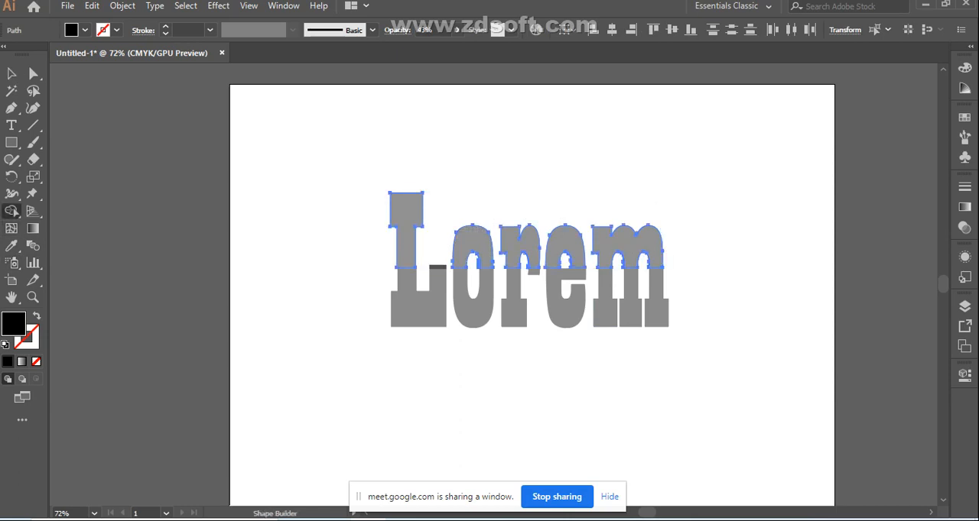
{"action": "mouse_move", "coordinate": [380, 240]}
{"action": "left_mouse_down"}
{"action": "mouse_move", "coordinate": [664, 240]}
{"action": "mouse_move", "coordinate": [623, 321]}
{"action": "left_mouse_up"}
{"action": "key", "text": "Right"}
{"action": "key", "text": "Right"}
{"action": "key", "text": "Right"}
{"action": "key", "text": "Right"}
{"action": "key", "text": "Right"}
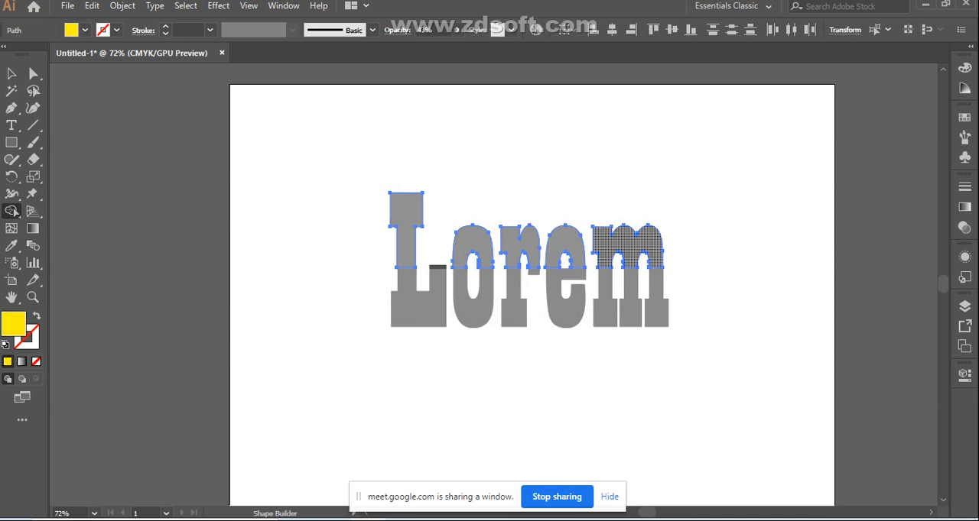
{"action": "key", "text": "Right"}
{"action": "key", "text": "Right"}
{"action": "key", "text": "Right"}
{"action": "key", "text": "Right"}
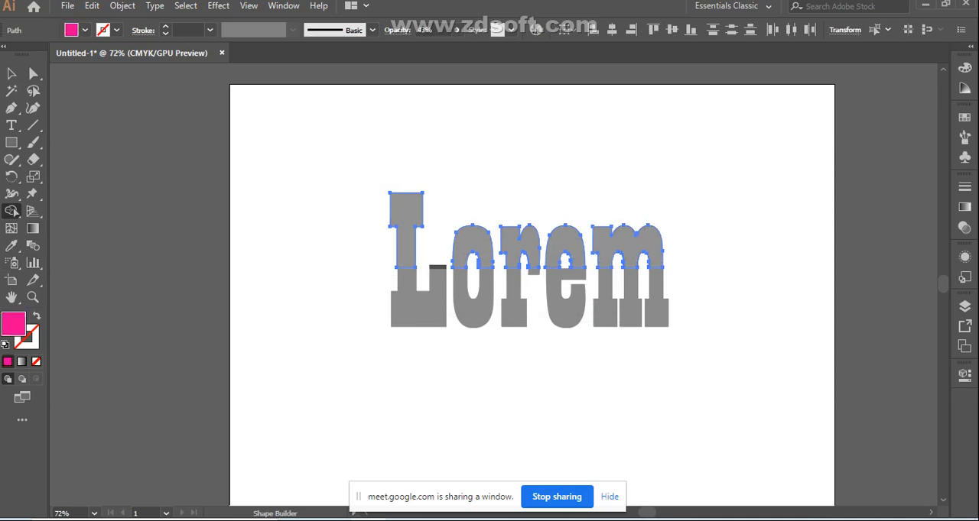
{"action": "key", "text": "Right"}
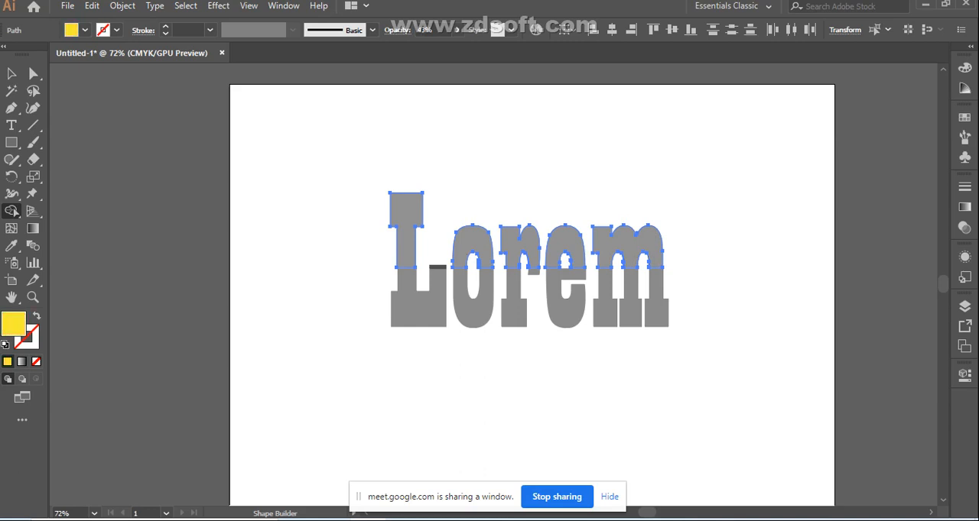
{"action": "key", "text": "v"}
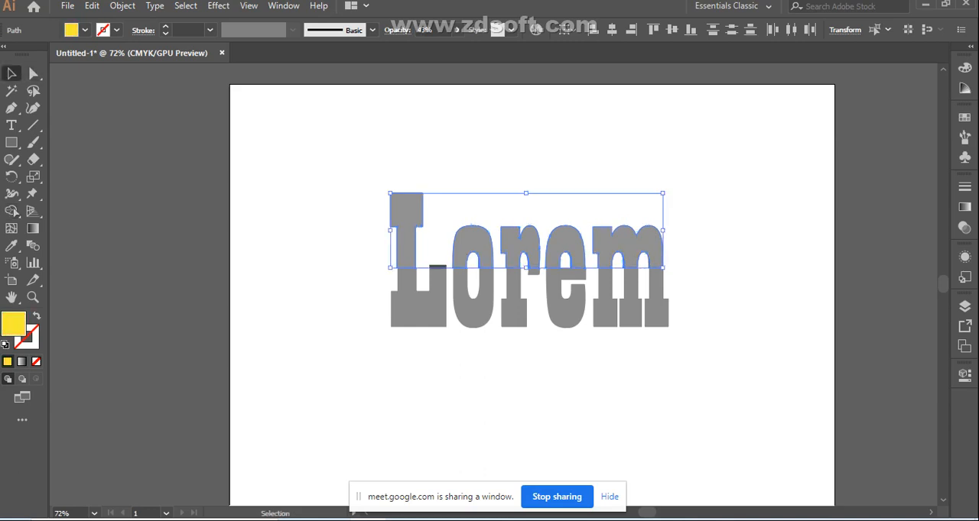
{"action": "key", "text": "ctrl+shift+a"}
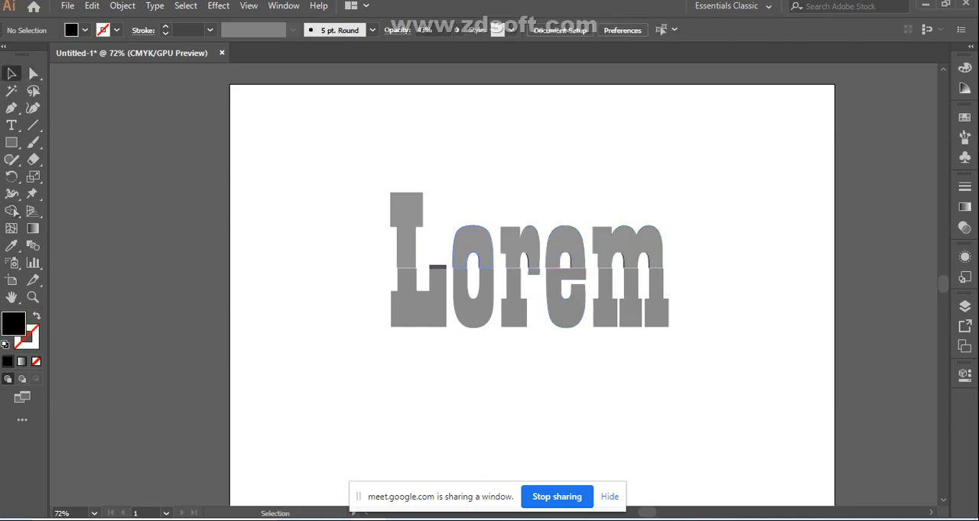
Select the small dark bar on the L's foot and clear its overlap with the Shape Builder
{"action": "left_click", "coordinate": [441, 265]}
{"action": "left_click", "coordinate": [441, 264]}
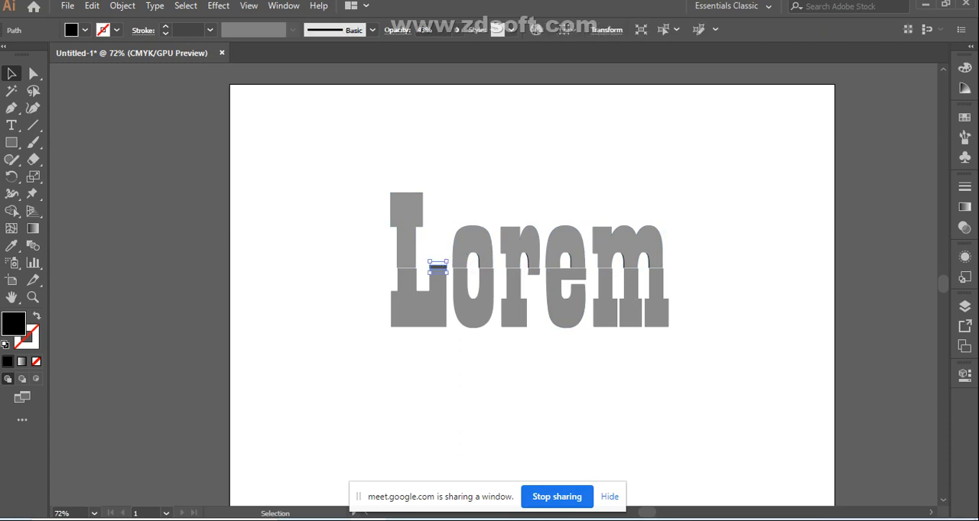
{"action": "left_click", "coordinate": [439, 268]}
{"action": "left_click", "coordinate": [11, 211]}
{"action": "left_click", "coordinate": [437, 267], "text": "alt"}
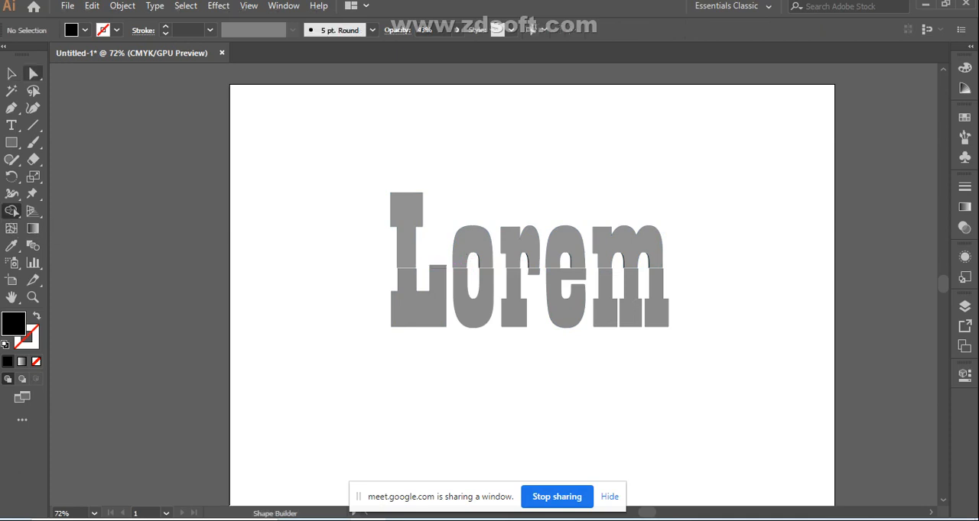
{"action": "left_click", "coordinate": [11, 72]}
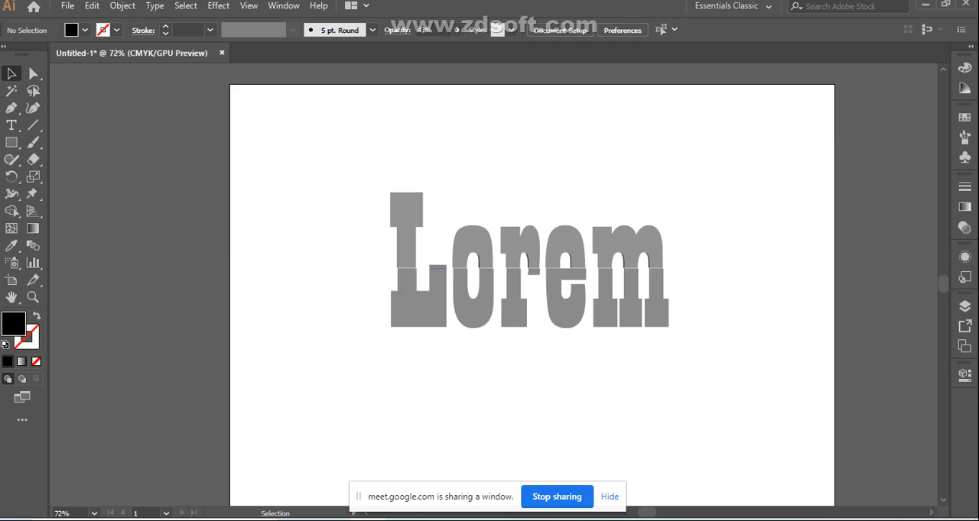
Select the upper parts of all five letters and nudge them down so they overlap the lower halves
{"action": "left_click_drag", "start_coordinate": [363, 246], "coordinate": [545, 265]}
{"action": "left_click_drag", "start_coordinate": [650, 265], "coordinate": [653, 266]}
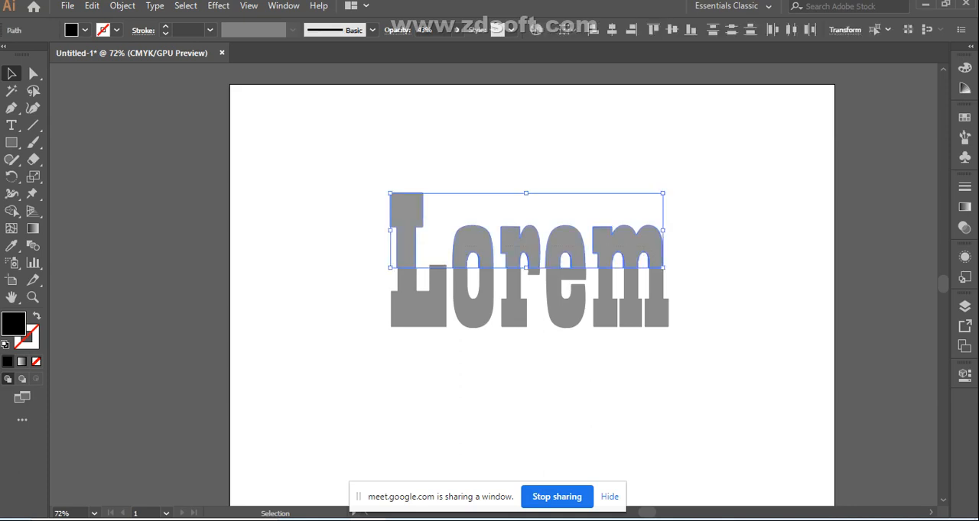
{"action": "key", "text": "Down"}
{"action": "key", "text": "Down"}
{"action": "key", "text": "Down"}
{"action": "key", "text": "Down"}
{"action": "key", "text": "Down"}
{"action": "key", "text": "Down"}
{"action": "key", "text": "Down"}
{"action": "key", "text": "Down"}
{"action": "key", "text": "Down"}
{"action": "key", "text": "Down"}
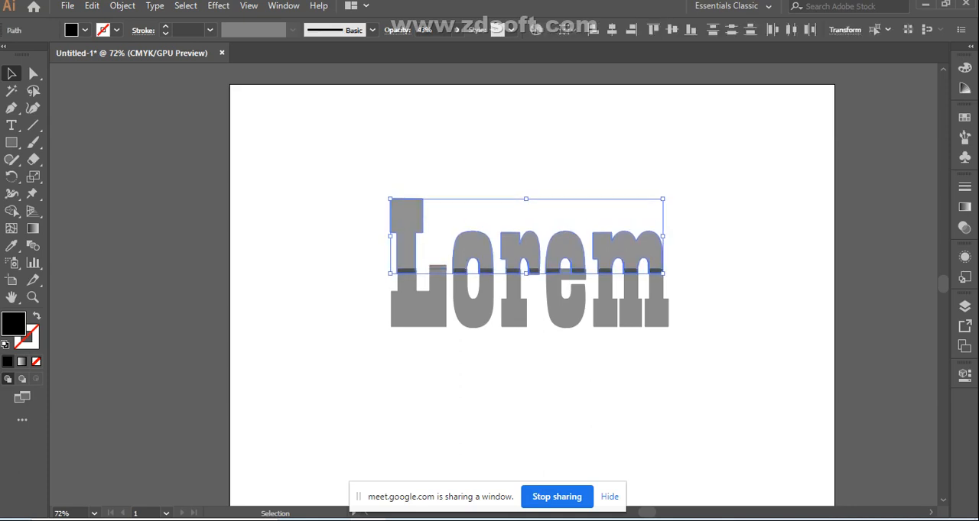
{"action": "key", "text": "Down"}
{"action": "key", "text": "Down"}
{"action": "key", "text": "Down"}
{"action": "key", "text": "Down"}
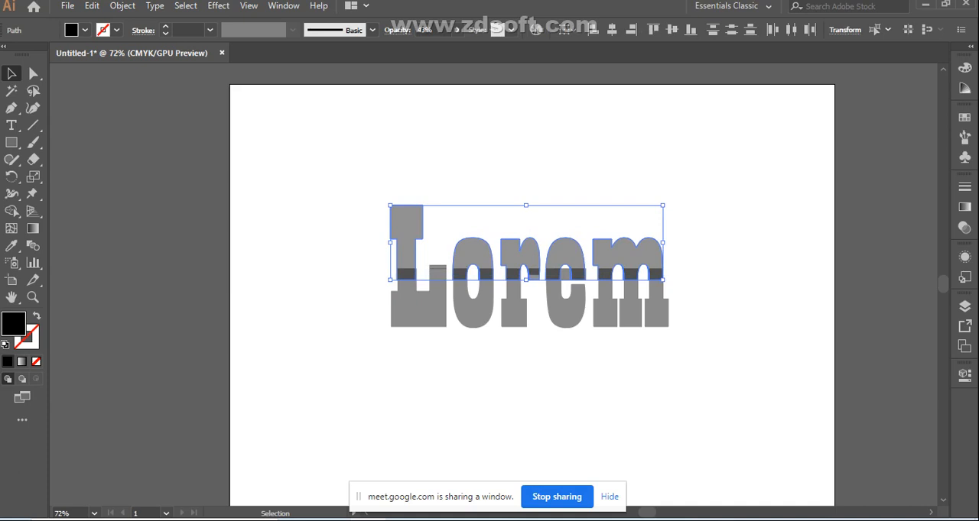
Nudge the selected upper letter parts slightly to the right of the lower halves
{"action": "key", "text": "Right"}
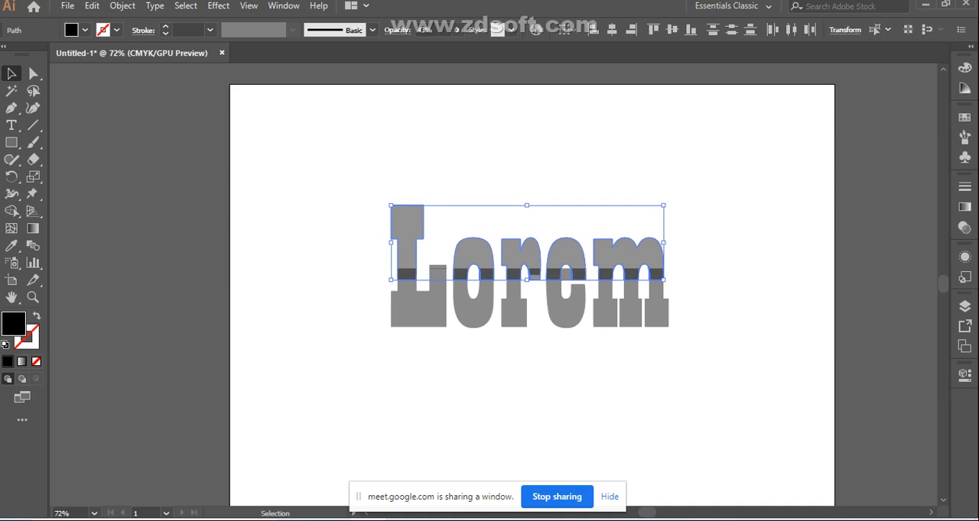
{"action": "key", "text": "Right"}
{"action": "key", "text": "Right"}
{"action": "key", "text": "Right"}
{"action": "key", "text": "Left"}
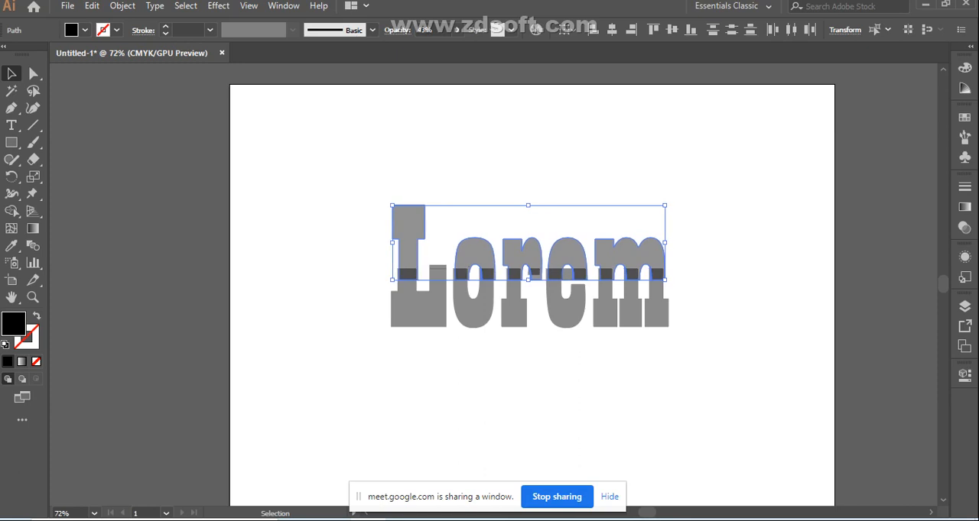
Clear the current selection and select the upper parts of all five letters again, from L to m
{"action": "key", "text": "Right"}
{"action": "key", "text": "Left"}
{"action": "left_click", "coordinate": [464, 390]}
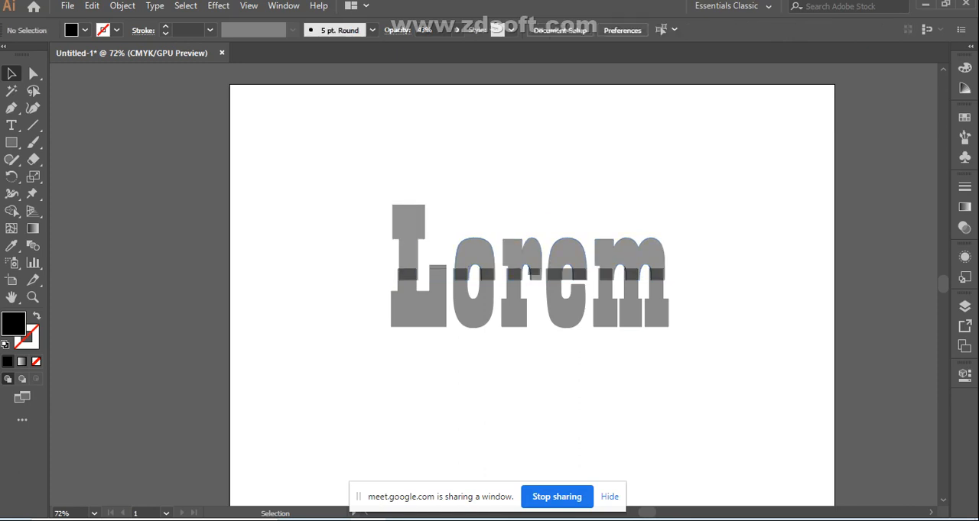
{"action": "left_click", "coordinate": [408, 246]}
{"action": "left_click", "coordinate": [464, 390]}
{"action": "left_click", "coordinate": [408, 246], "text": "shift"}
{"action": "left_click", "coordinate": [474, 252], "text": "shift"}
{"action": "left_click", "coordinate": [516, 255], "text": "shift"}
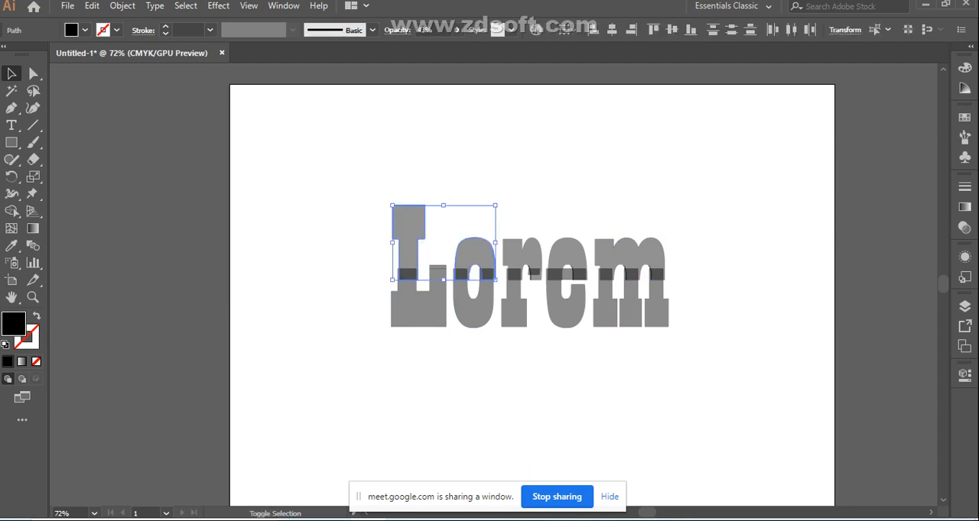
{"action": "left_click", "coordinate": [566, 254], "text": "shift"}
{"action": "left_click", "coordinate": [608, 255], "text": "shift"}
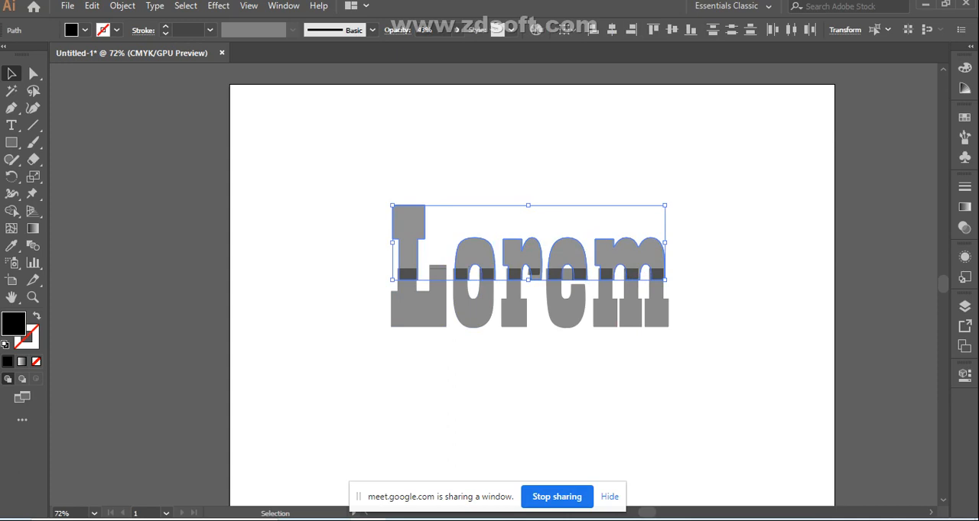
{"action": "double_click", "coordinate": [13, 324]}
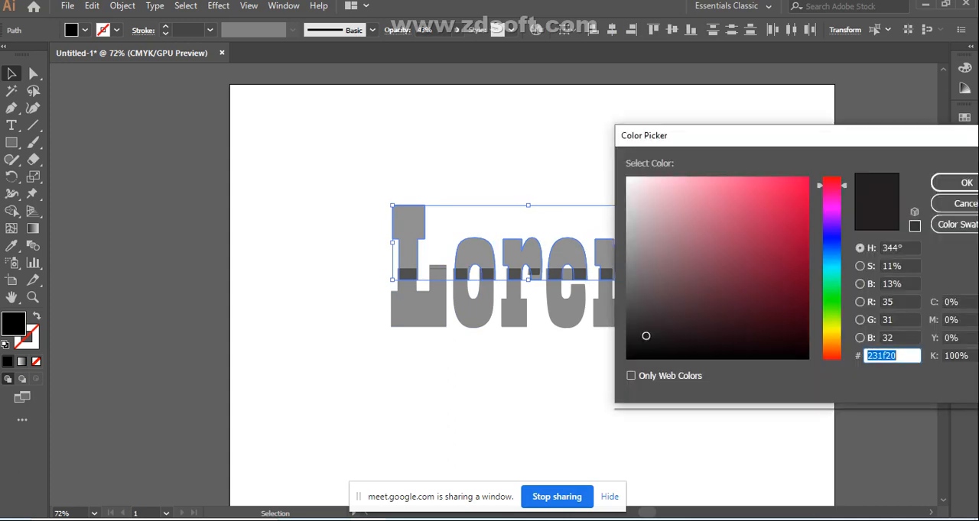
{"action": "left_click", "coordinate": [782, 355]}
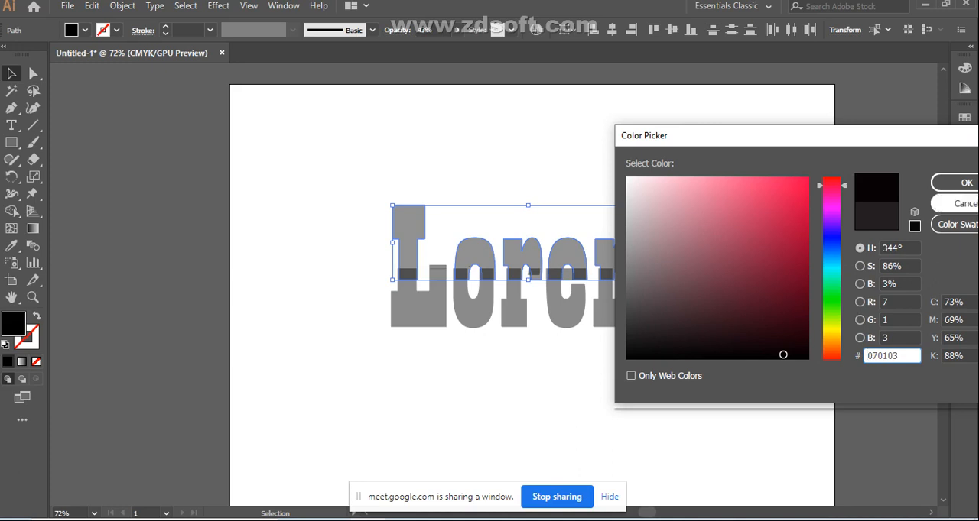
{"action": "left_click", "coordinate": [960, 204]}
Fill the selected upper letter parts with dark teal, about C 96, M 18, Y 27 and K 74, and deselect
{"action": "left_click", "coordinate": [964, 67]}
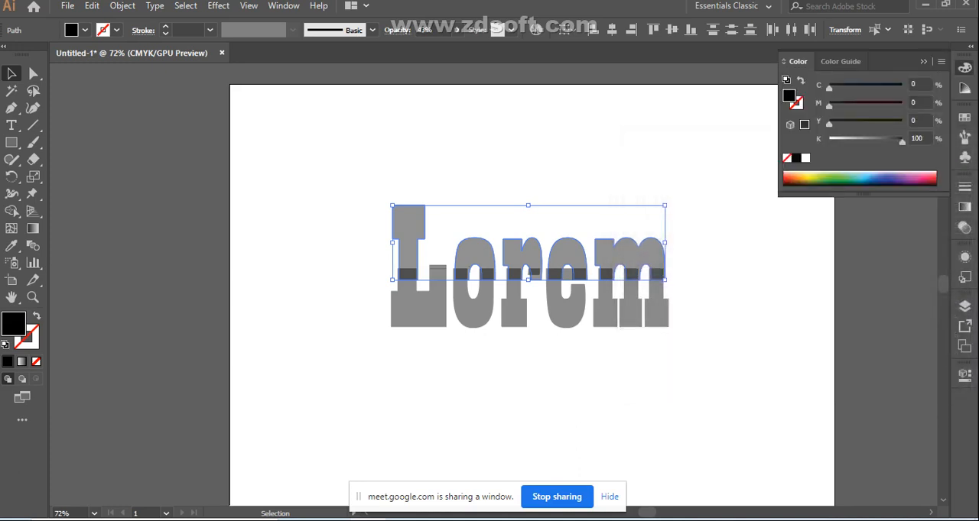
{"action": "left_click", "coordinate": [842, 176]}
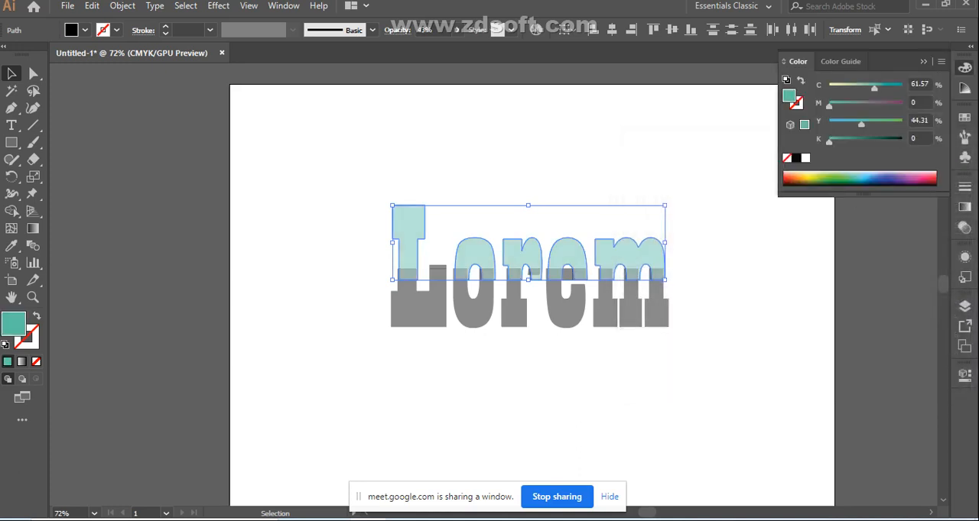
{"action": "left_click", "coordinate": [914, 178]}
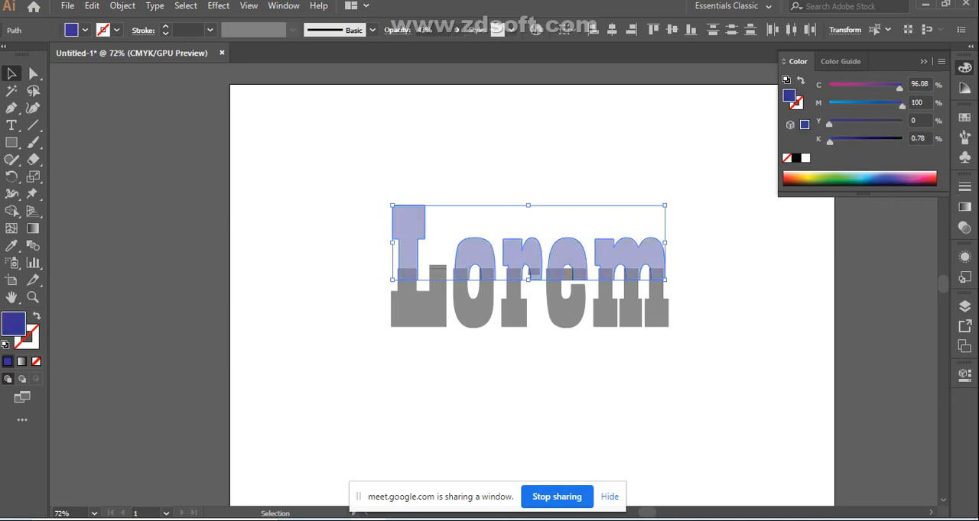
{"action": "left_click_drag", "start_coordinate": [829, 123], "coordinate": [849, 124]}
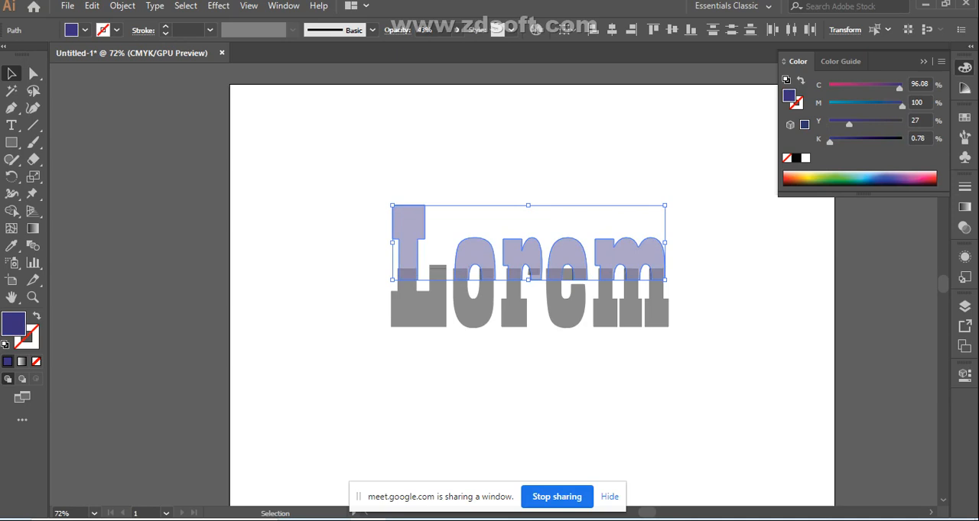
{"action": "left_click_drag", "start_coordinate": [902, 106], "coordinate": [842, 106]}
{"action": "left_click_drag", "start_coordinate": [830, 141], "coordinate": [882, 141]}
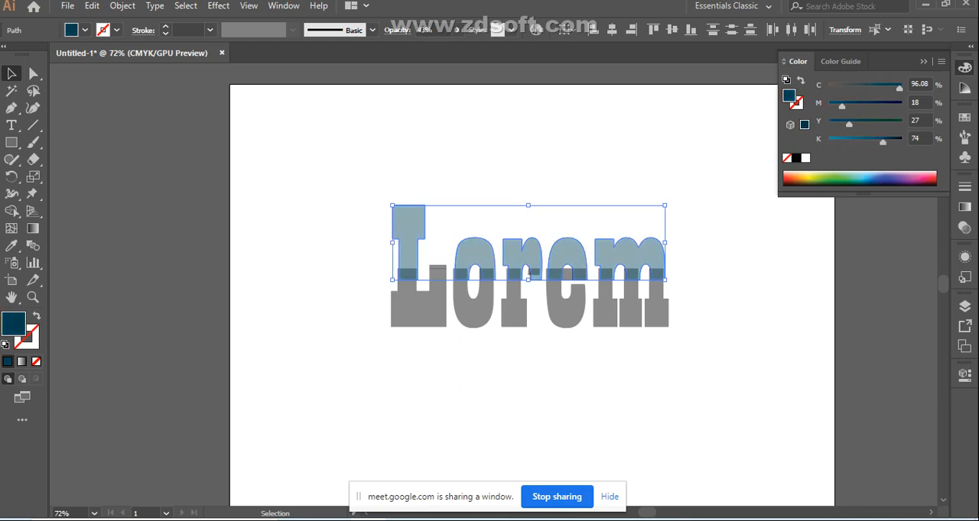
{"action": "left_click", "coordinate": [600, 375]}
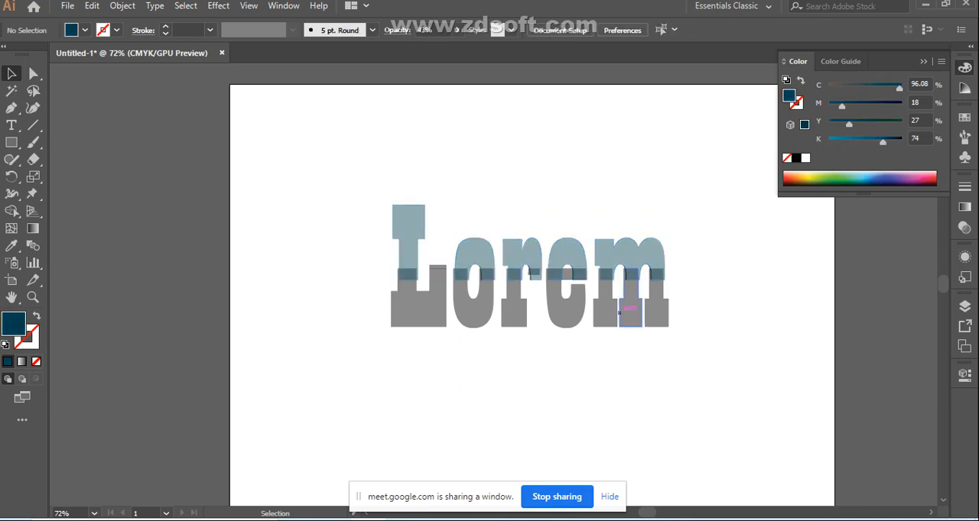
Select the lower halves of all five letters, bring them to the front and deselect
{"action": "left_click_drag", "start_coordinate": [371, 311], "coordinate": [555, 322]}
{"action": "left_click_drag", "start_coordinate": [671, 321], "coordinate": [673, 321]}
{"action": "right_click", "coordinate": [510, 307]}
{"action": "mouse_move", "coordinate": [548, 232]}
{"action": "left_click", "coordinate": [705, 232]}
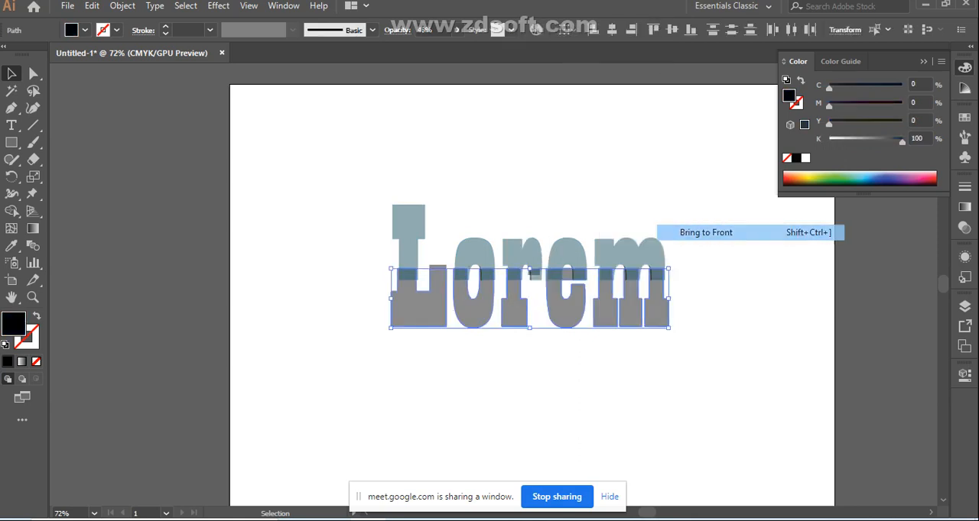
{"action": "left_click", "coordinate": [712, 245]}
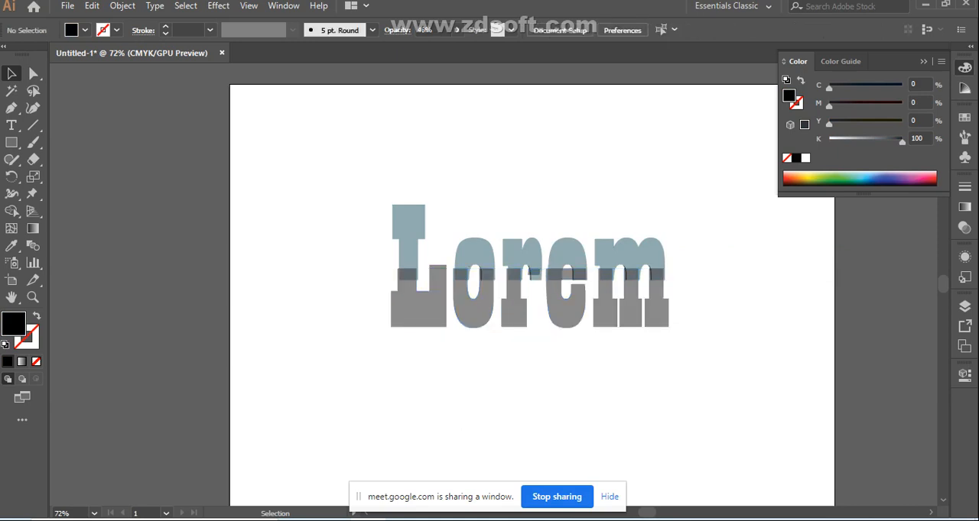
Select the teal upper letter parts, nudge them further down over the lower halves and deselect
{"action": "left_click_drag", "start_coordinate": [369, 211], "coordinate": [654, 256]}
{"action": "key", "text": "Down"}
{"action": "key", "text": "Down"}
{"action": "key", "text": "Down"}
{"action": "key", "text": "Down"}
{"action": "key", "text": "Down"}
{"action": "key", "text": "Down"}
{"action": "key", "text": "Down"}
{"action": "key", "text": "Down"}
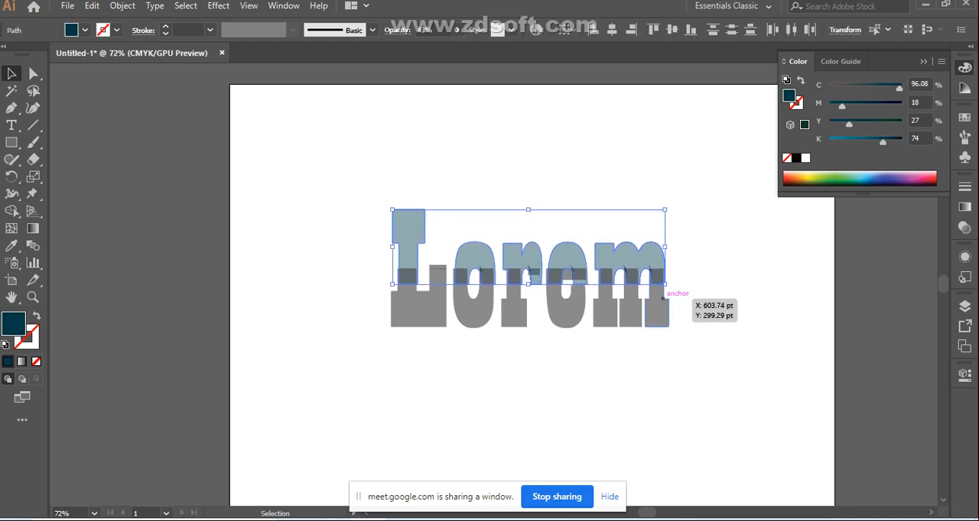
{"action": "left_click", "coordinate": [699, 252]}
Rotate the teal upper letter parts together slightly clockwise and deselect them
{"action": "left_click_drag", "start_coordinate": [378, 216], "coordinate": [663, 252]}
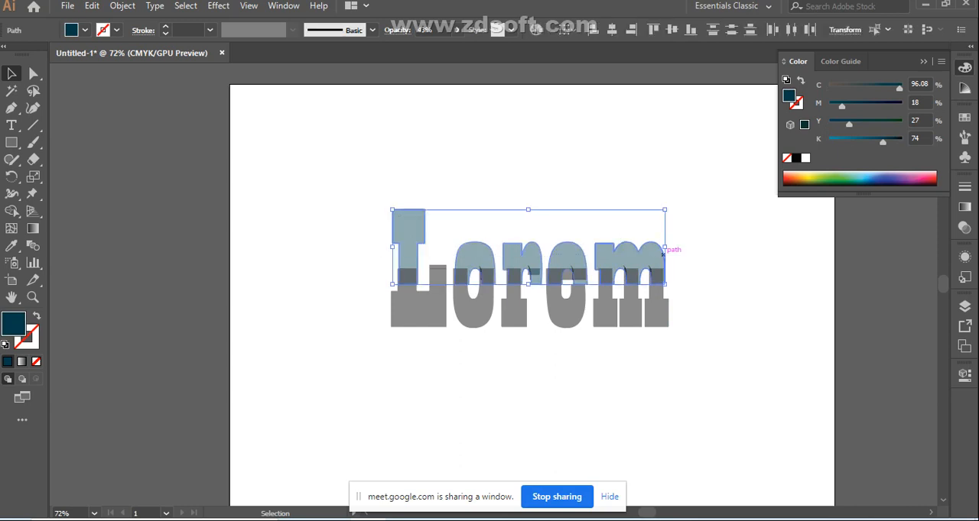
{"action": "left_click_drag", "start_coordinate": [668, 205], "coordinate": [668, 209]}
{"action": "key", "text": "ctrl+shift+a"}
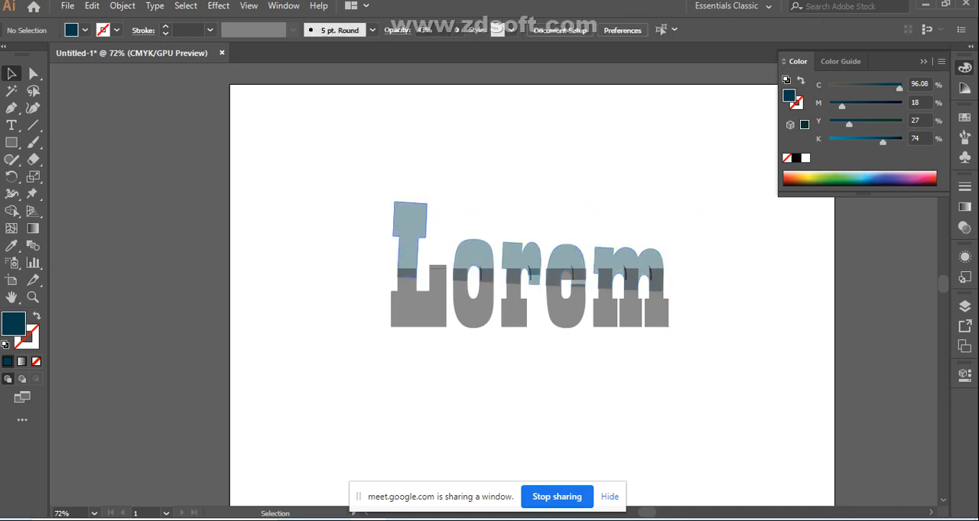
Select the tilted upper letter parts and nudge them down and slightly left over the lower halves
{"action": "left_click_drag", "start_coordinate": [384, 211], "coordinate": [633, 261]}
{"action": "key", "text": "Down"}
{"action": "key", "text": "Down"}
{"action": "key", "text": "Down"}
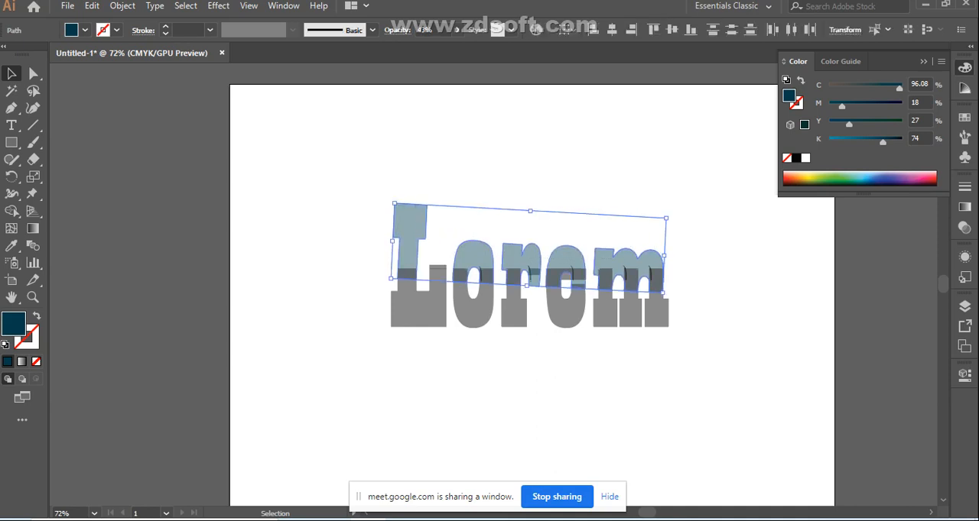
{"action": "key", "text": "Left"}
{"action": "key", "text": "Left"}
{"action": "key", "text": "Down"}
{"action": "key", "text": "Down"}
{"action": "key", "text": "Down"}
{"action": "key", "text": "Down"}
{"action": "key", "text": "Right"}
{"action": "key", "text": "Right"}
{"action": "key", "text": "Down"}
{"action": "key", "text": "Down"}
{"action": "key", "text": "Left"}
{"action": "key", "text": "Left"}
{"action": "key", "text": "Down"}
{"action": "key", "text": "Down"}
{"action": "key", "text": "Right"}
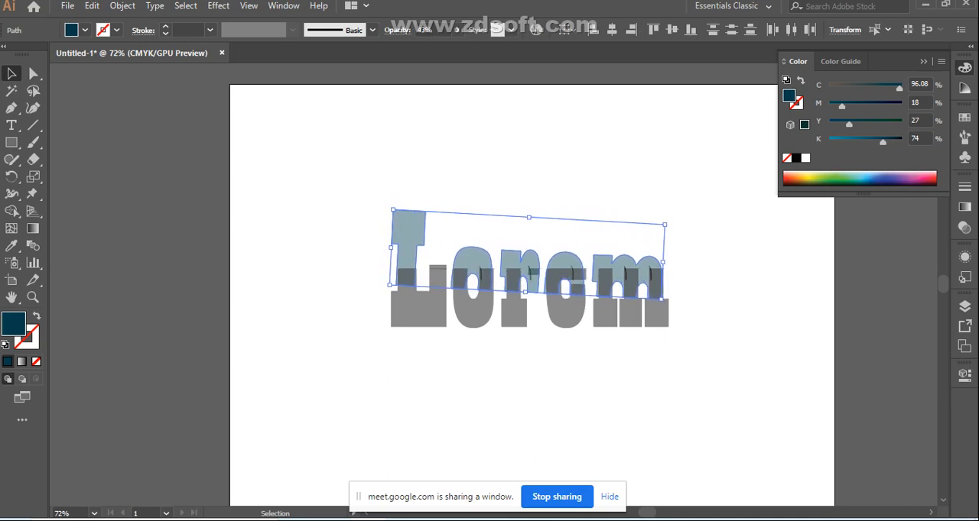
Nudge the tilted upper letter parts up and slightly left until they barely overlap the lower halves
{"action": "key", "text": "Up"}
{"action": "key", "text": "Up"}
{"action": "key", "text": "Up"}
{"action": "key", "text": "Up"}
{"action": "key", "text": "Up"}
{"action": "key", "text": "Up"}
{"action": "key", "text": "Up"}
{"action": "key", "text": "Up"}
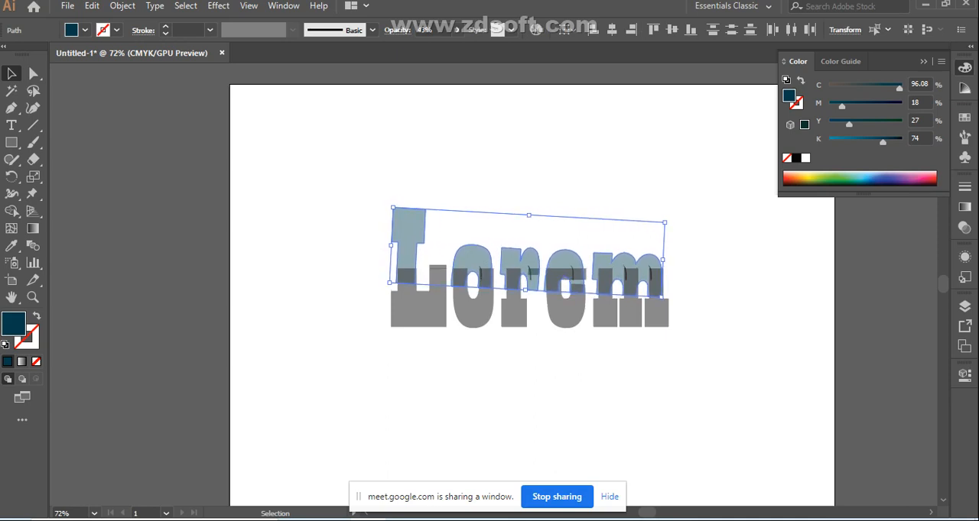
{"action": "key", "text": "Up"}
{"action": "key", "text": "Up"}
{"action": "key", "text": "Up"}
{"action": "key", "text": "Up"}
{"action": "key", "text": "Up"}
{"action": "key", "text": "Up"}
{"action": "key", "text": "Up"}
{"action": "key", "text": "Up"}
{"action": "key", "text": "Up"}
{"action": "key", "text": "Up"}
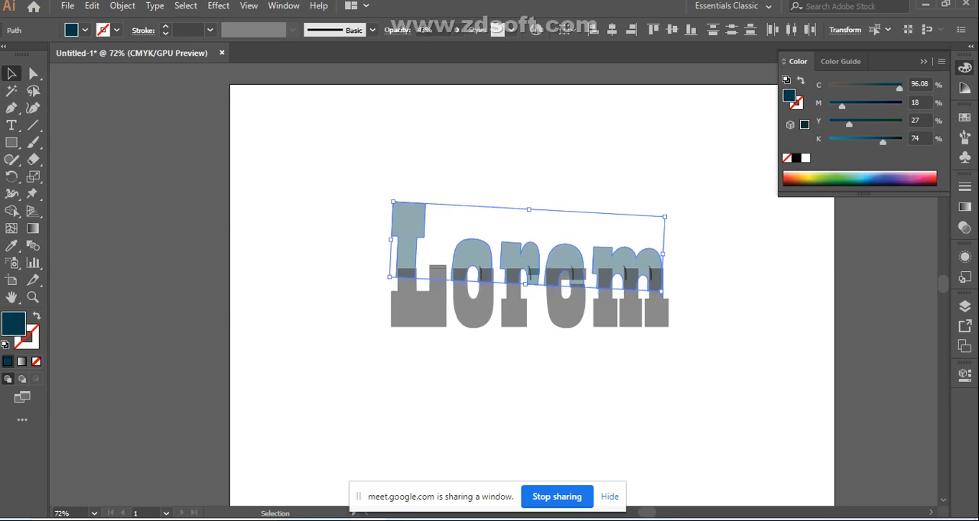
{"action": "key", "text": "Up"}
{"action": "key", "text": "Up"}
{"action": "key", "text": "Up"}
{"action": "key", "text": "Up"}
{"action": "key", "text": "Up"}
{"action": "key", "text": "Up"}
{"action": "key", "text": "Up"}
{"action": "key", "text": "Up"}
{"action": "key", "text": "Up"}
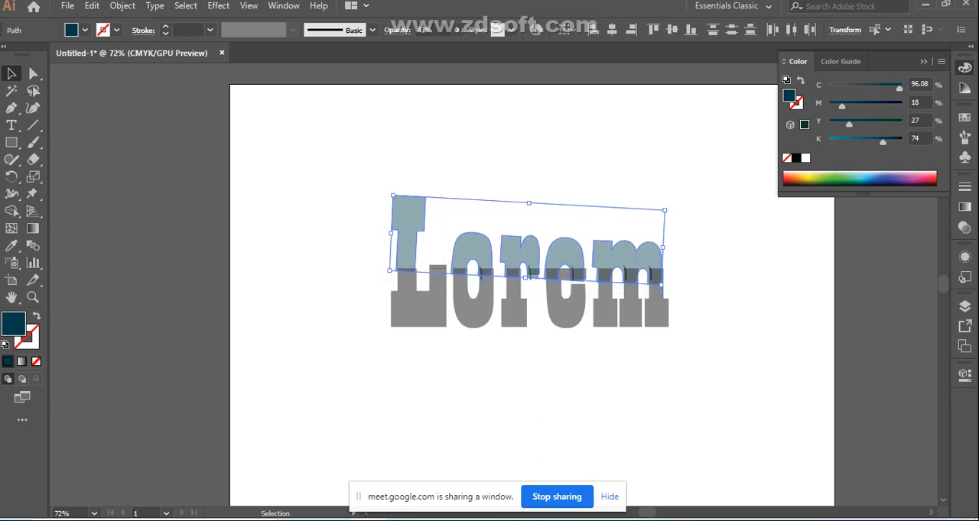
{"action": "key", "text": "Up"}
{"action": "key", "text": "Up"}
{"action": "key", "text": "Up"}
{"action": "key", "text": "Up"}
{"action": "key", "text": "Up"}
{"action": "key", "text": "Up"}
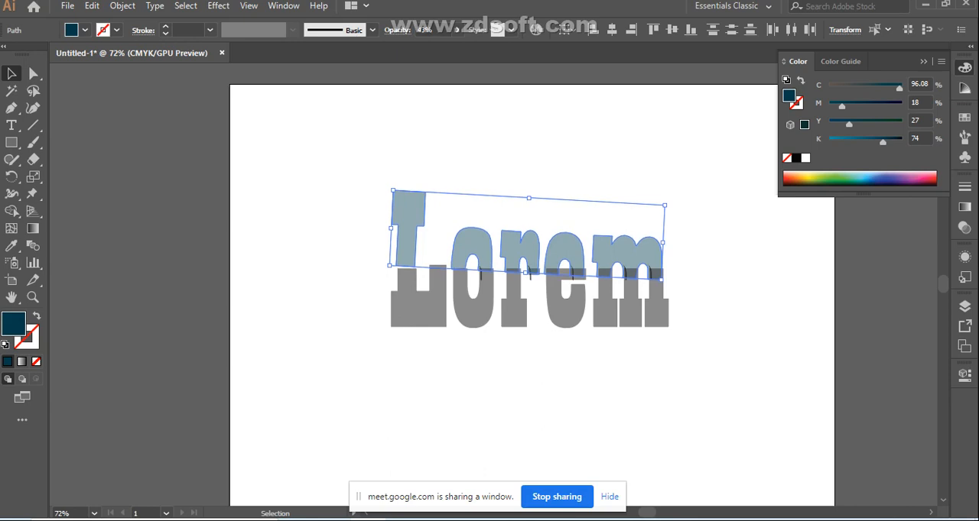
{"action": "key", "text": "Left"}
{"action": "key", "text": "Up"}
{"action": "key", "text": "Left"}
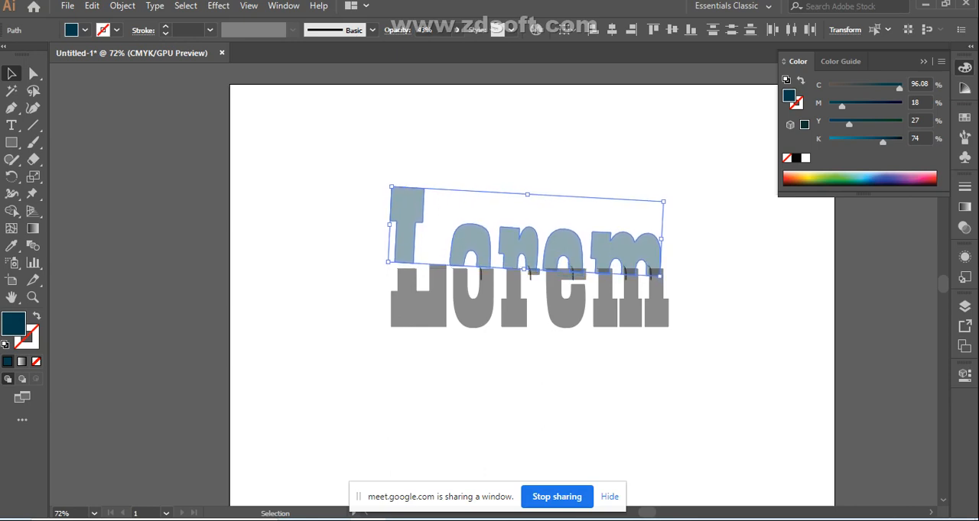
{"action": "key", "text": "Down"}
{"action": "key", "text": "Left"}
{"action": "key", "text": "Up"}
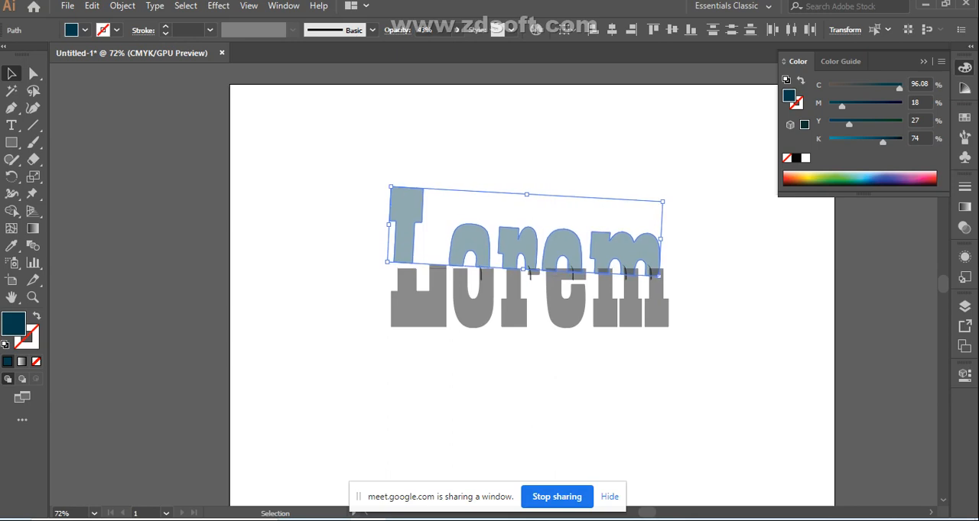
Rotate the upper letter parts slightly counterclockwise to reduce their tilt, nudge them a little left and deselect
{"action": "left_click_drag", "start_coordinate": [668, 202], "coordinate": [668, 198]}
{"action": "key", "text": "Left"}
{"action": "key", "text": "Left"}
{"action": "key", "text": "Left"}
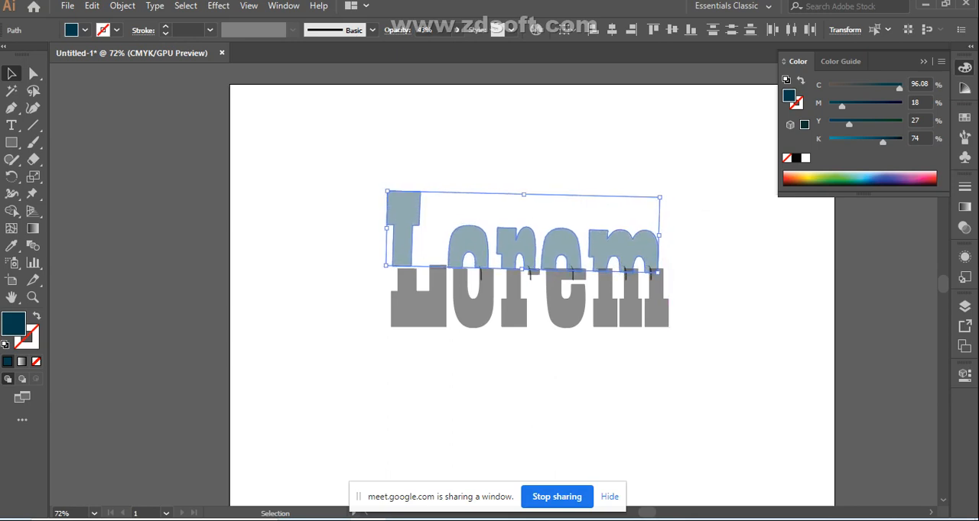
{"action": "key", "text": "Right"}
{"action": "key", "text": "ctrl+shift+a"}
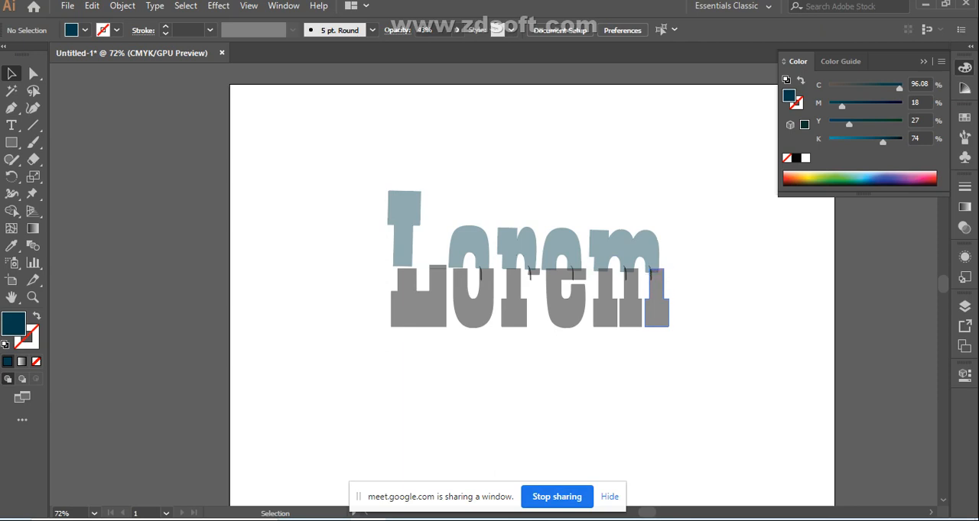
Select the lower part of the m's rightmost leg and nudge it down below the other legs
{"action": "left_click", "coordinate": [657, 311]}
{"action": "key", "text": "Down"}
{"action": "key", "text": "Down"}
{"action": "key", "text": "Down"}
{"action": "key", "text": "Down"}
{"action": "key", "text": "Down"}
{"action": "key", "text": "Down"}
{"action": "key", "text": "Down"}
{"action": "key", "text": "Down"}
{"action": "key", "text": "Down"}
{"action": "key", "text": "Down"}
{"action": "key", "text": "Down"}
{"action": "key", "text": "Down"}
{"action": "key", "text": "Down"}
{"action": "key", "text": "Down"}
{"action": "key", "text": "Down"}
{"action": "key", "text": "Down"}
{"action": "key", "text": "Down"}
{"action": "key", "text": "Down"}
{"action": "key", "text": "Down"}
{"action": "key", "text": "Down"}
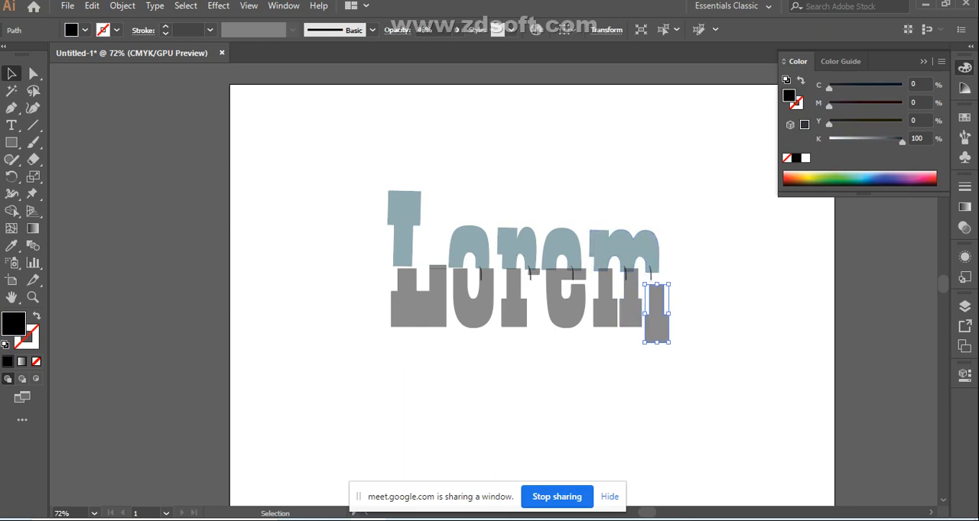
Nudge the m's rightmost lower leg back up in line with the other legs and deselect it
{"action": "key", "text": "a"}
{"action": "key", "text": "Up"}
{"action": "key", "text": "Up"}
{"action": "key", "text": "Up"}
{"action": "key", "text": "Up"}
{"action": "key", "text": "Up"}
{"action": "key", "text": "Up"}
{"action": "key", "text": "Up"}
{"action": "key", "text": "Up"}
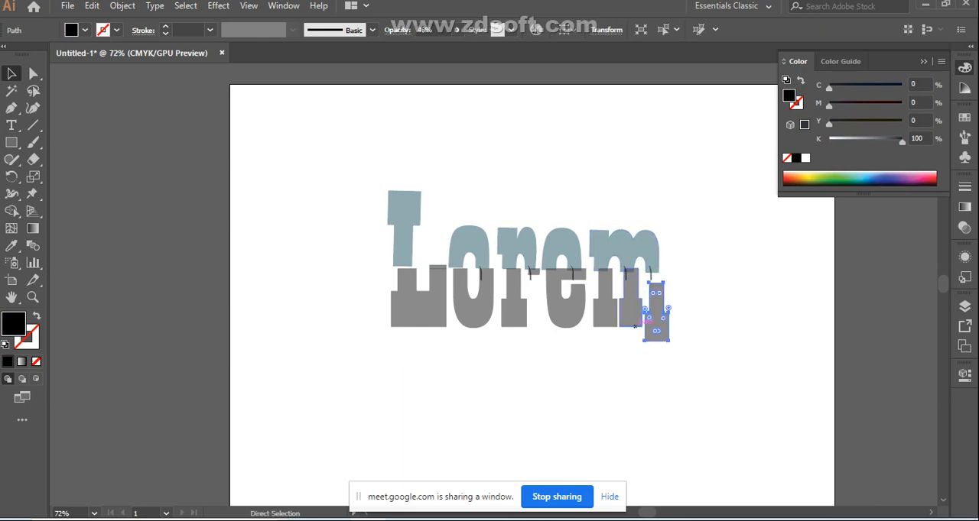
{"action": "key", "text": "Up"}
{"action": "key", "text": "Up"}
{"action": "key", "text": "Up"}
{"action": "key", "text": "Up"}
{"action": "key", "text": "Up"}
{"action": "key", "text": "Up"}
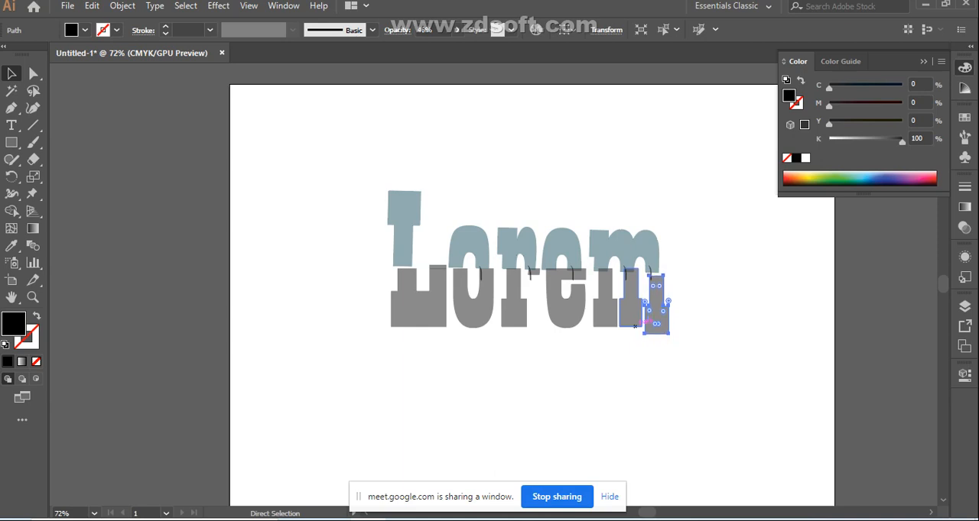
{"action": "key", "text": "Up"}
{"action": "key", "text": "Up"}
{"action": "key", "text": "v"}
{"action": "key", "text": "ctrl+shift+a"}
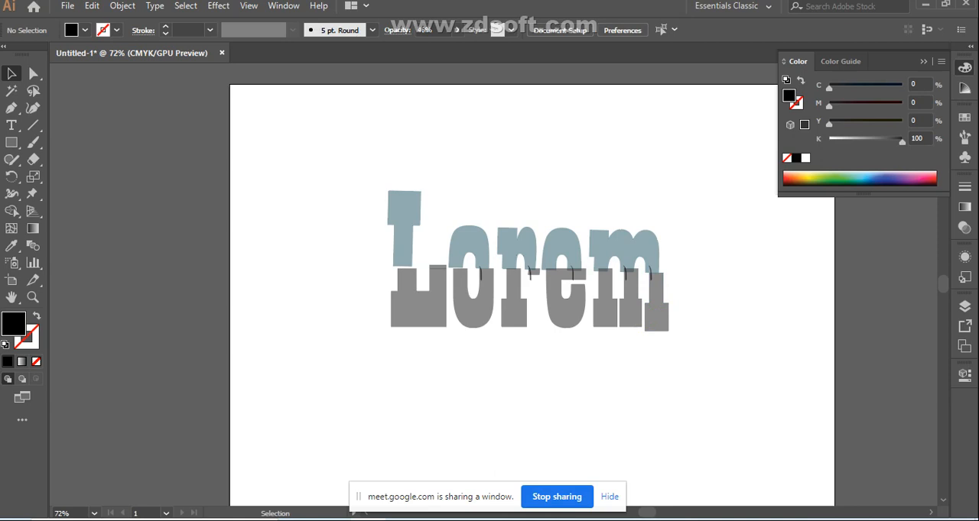
{"action": "left_click", "coordinate": [657, 316]}
{"action": "key", "text": "Up"}
{"action": "key", "text": "Up"}
{"action": "key", "text": "Up"}
{"action": "key", "text": "Up"}
{"action": "key", "text": "Up"}
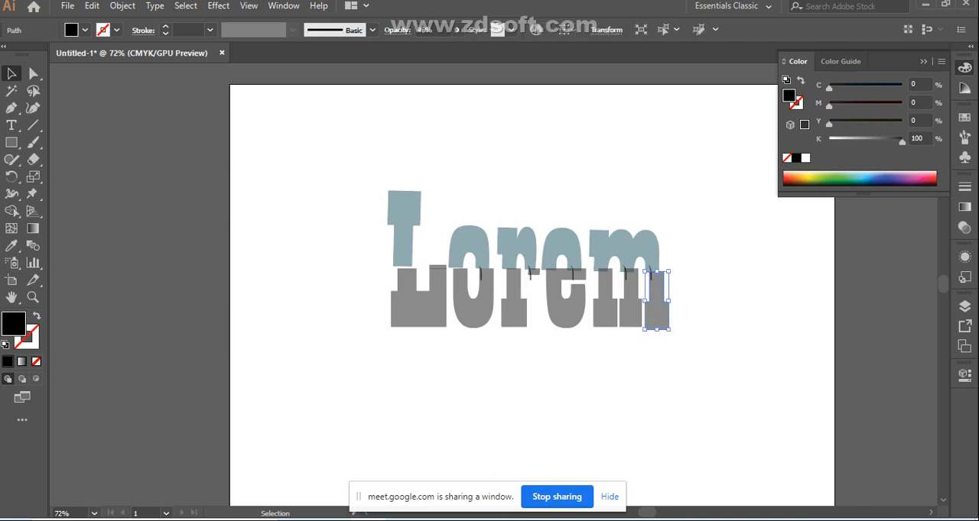
{"action": "key", "text": "ctrl+shift+a"}
Select the lower halves of all five letters, fill them with dark maroon from the CMYK spectrum and deselect
{"action": "left_click_drag", "start_coordinate": [392, 325], "coordinate": [668, 326]}
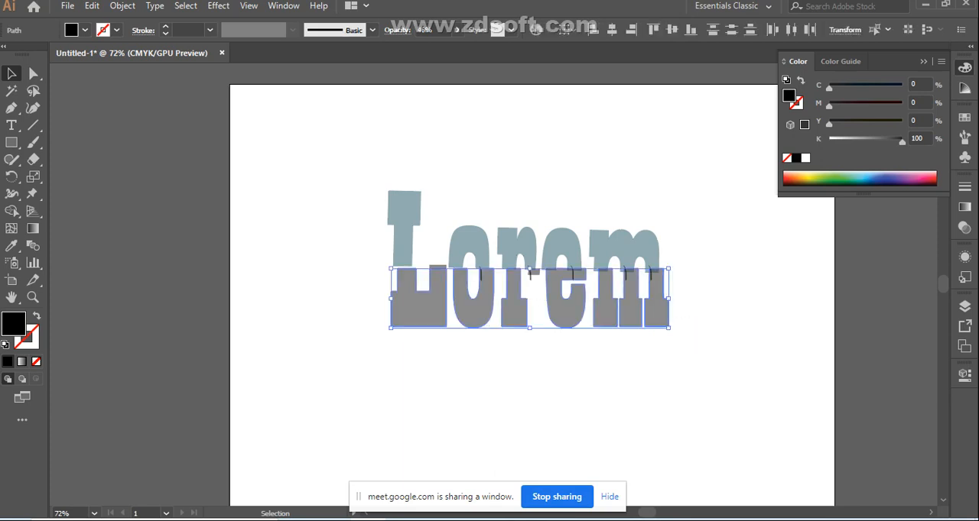
{"action": "left_click", "coordinate": [11, 245]}
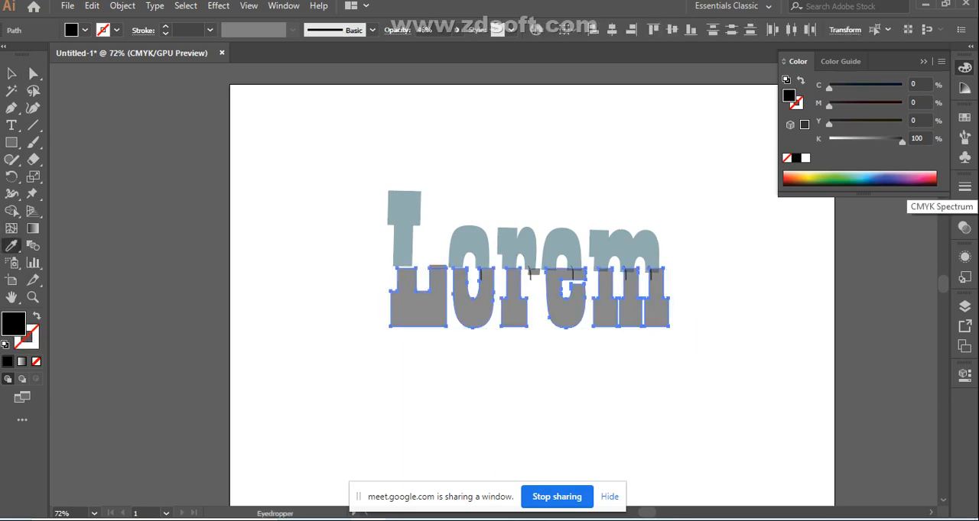
{"action": "left_click", "coordinate": [929, 183]}
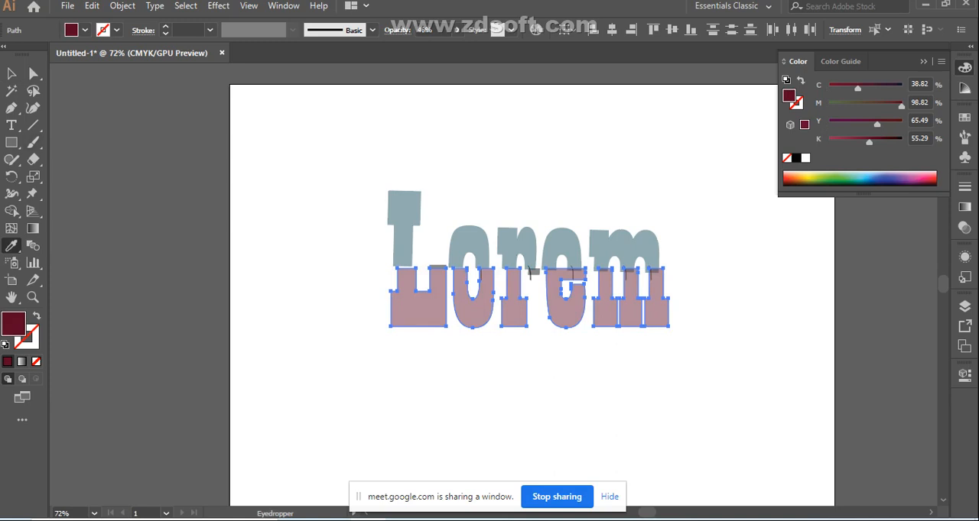
{"action": "left_click", "coordinate": [11, 73]}
{"action": "left_click", "coordinate": [363, 192]}
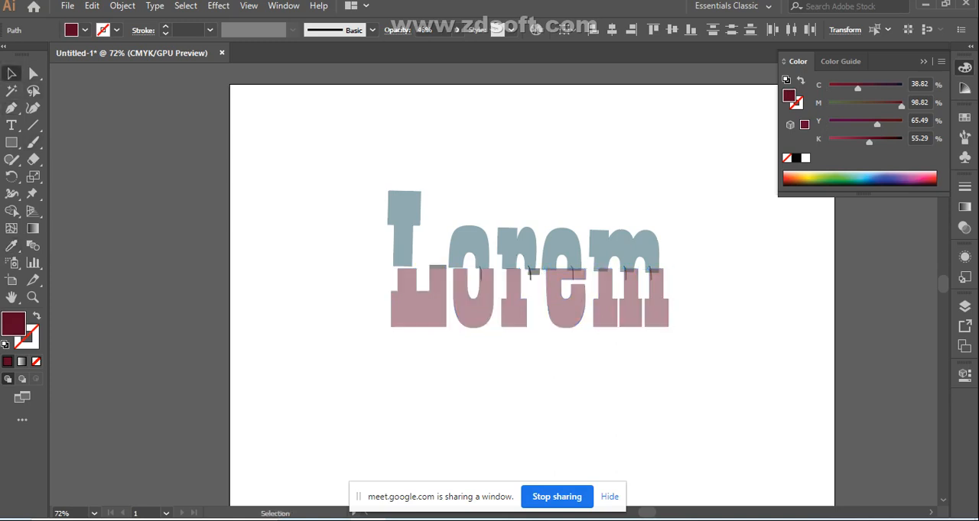
Nudge the upper letter halves slightly left and down, rotate them slightly counterclockwise to level them, and deselect
{"action": "left_click_drag", "start_coordinate": [363, 192], "coordinate": [623, 255]}
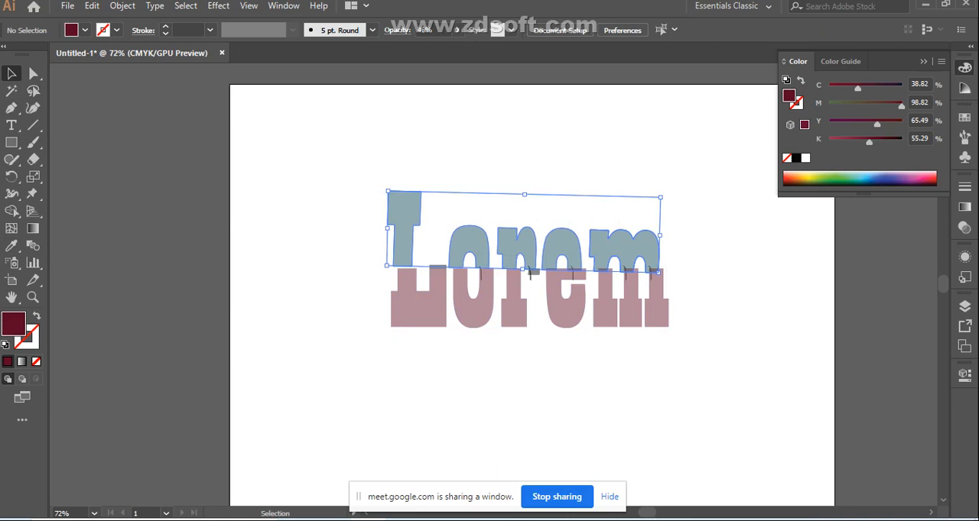
{"action": "key", "text": "Left"}
{"action": "key", "text": "Left"}
{"action": "key", "text": "Left"}
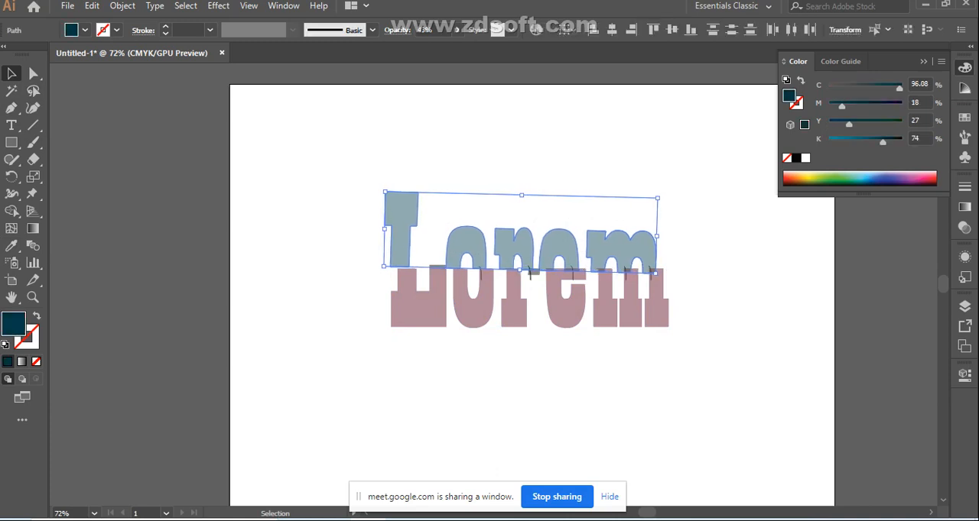
{"action": "key", "text": "Down"}
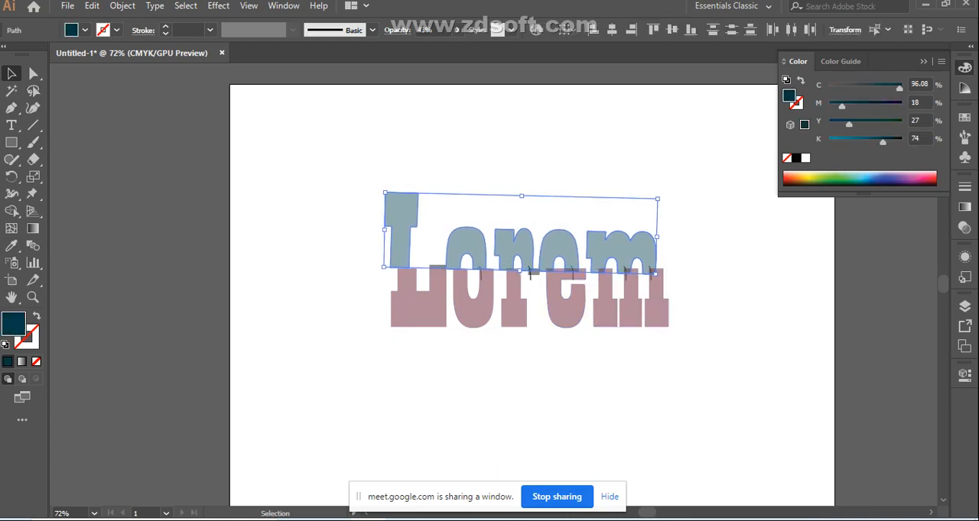
{"action": "left_click_drag", "start_coordinate": [667, 194], "coordinate": [668, 189]}
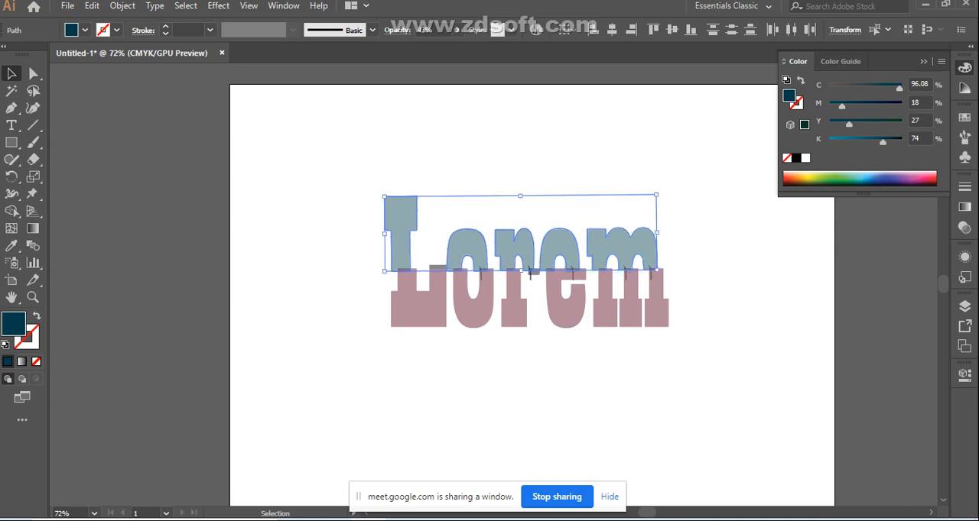
{"action": "key", "text": "ctrl+shift+a"}
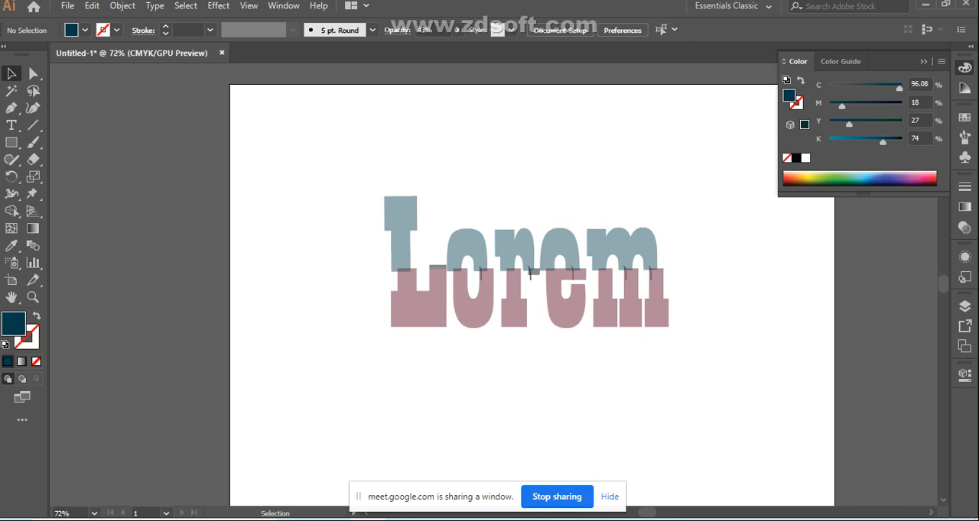
Select the upper halves of all five letters and start a Drop Shadow effect on them with the preview enabled
{"action": "left_click_drag", "start_coordinate": [371, 174], "coordinate": [639, 253]}
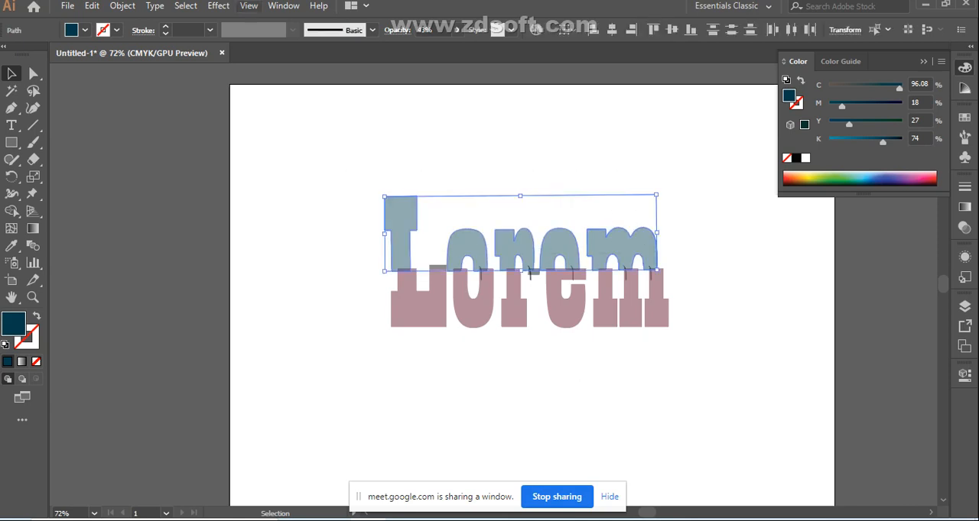
{"action": "left_click", "coordinate": [219, 5]}
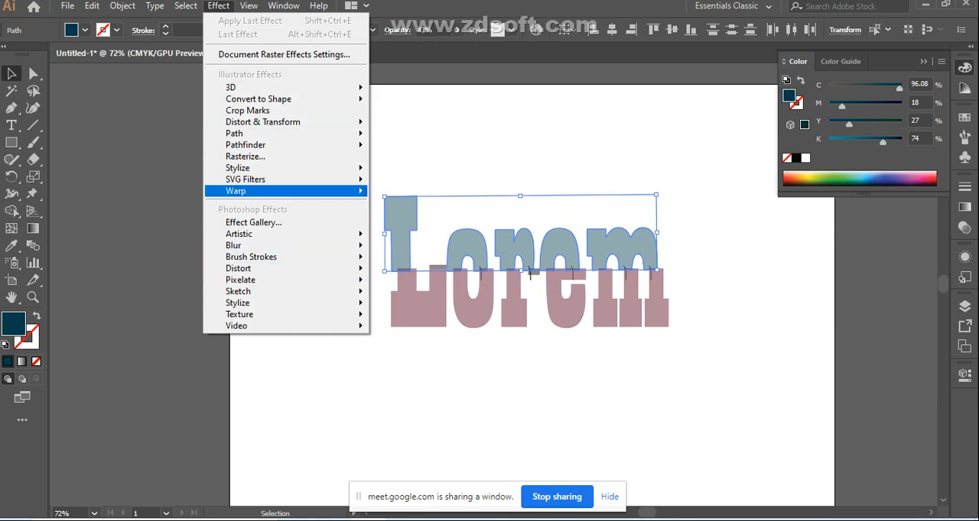
{"action": "mouse_move", "coordinate": [252, 167]}
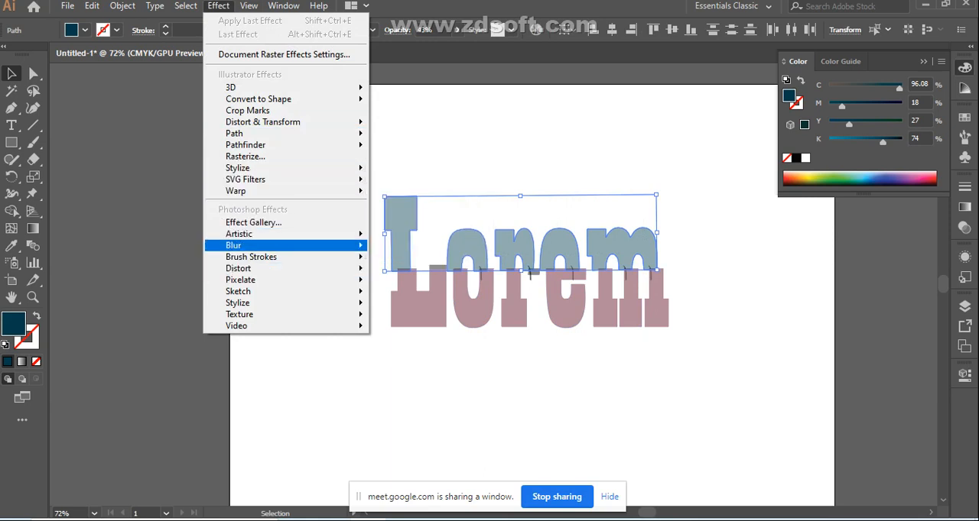
{"action": "mouse_move", "coordinate": [237, 246]}
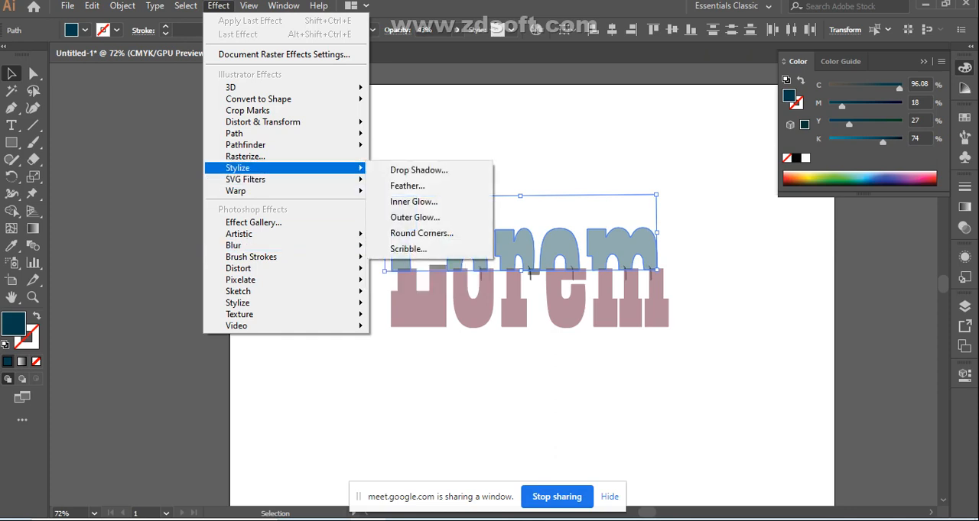
{"action": "left_click", "coordinate": [418, 170]}
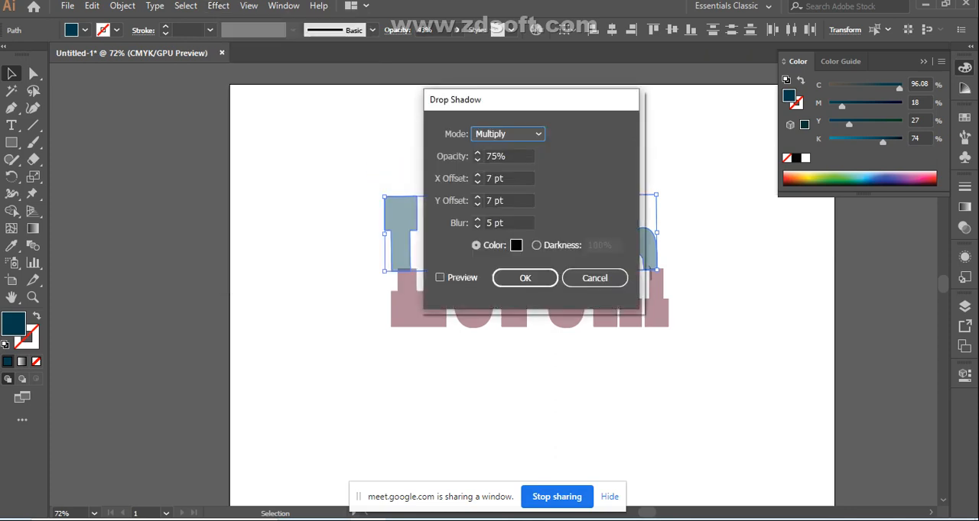
{"action": "left_click_drag", "start_coordinate": [525, 107], "coordinate": [260, 111]}
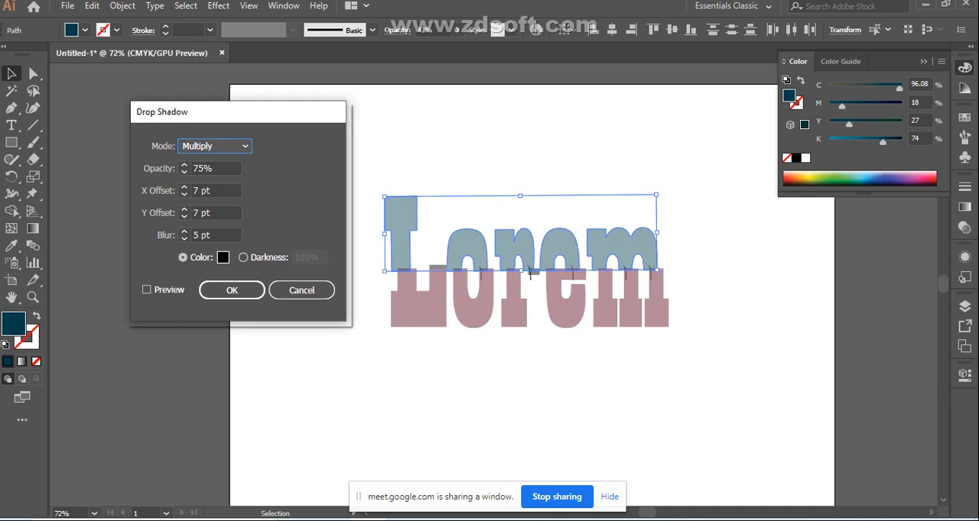
{"action": "left_click", "coordinate": [147, 290]}
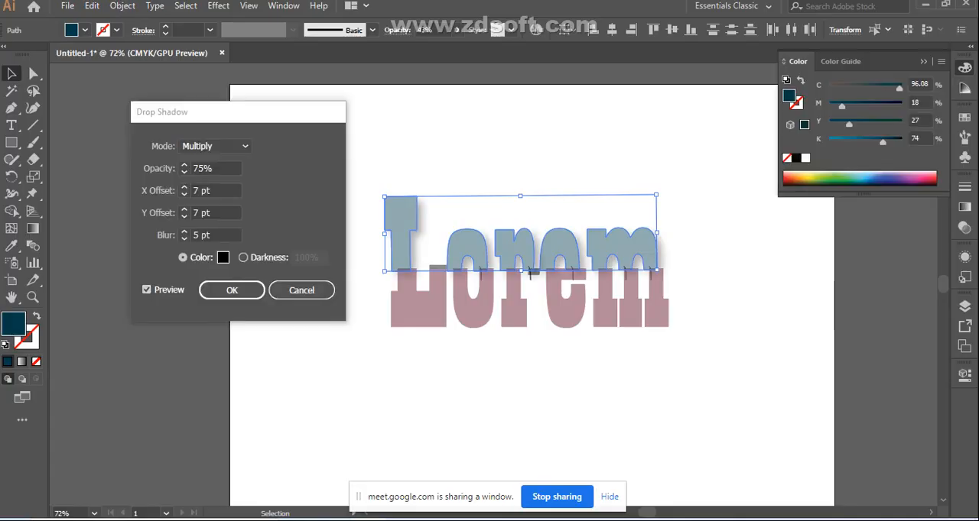
Set the drop shadow's blur to 2 pt, opacity to 50% and mode to Darken, and compare with the preview off
{"action": "double_click", "coordinate": [196, 235]}
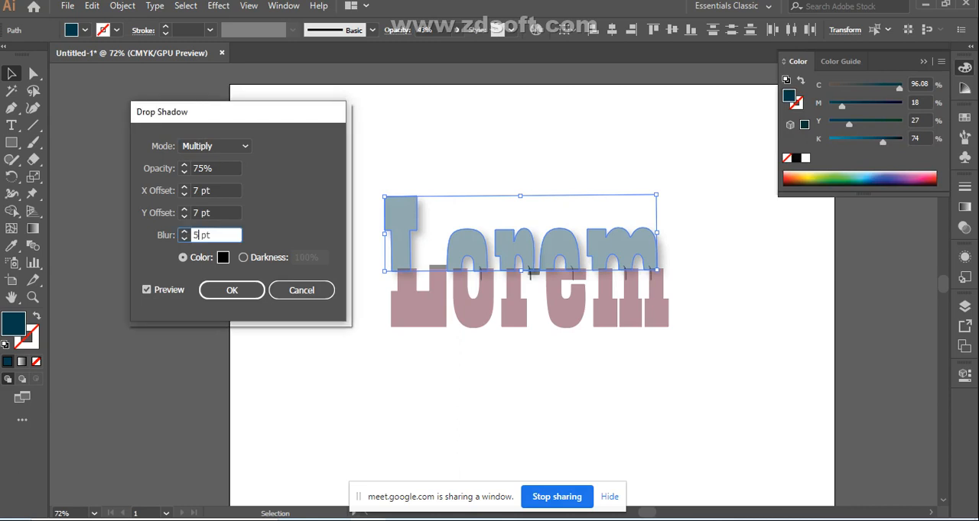
{"action": "type", "text": "2"}
{"action": "key", "text": "Tab"}
{"action": "type", "text": "50"}
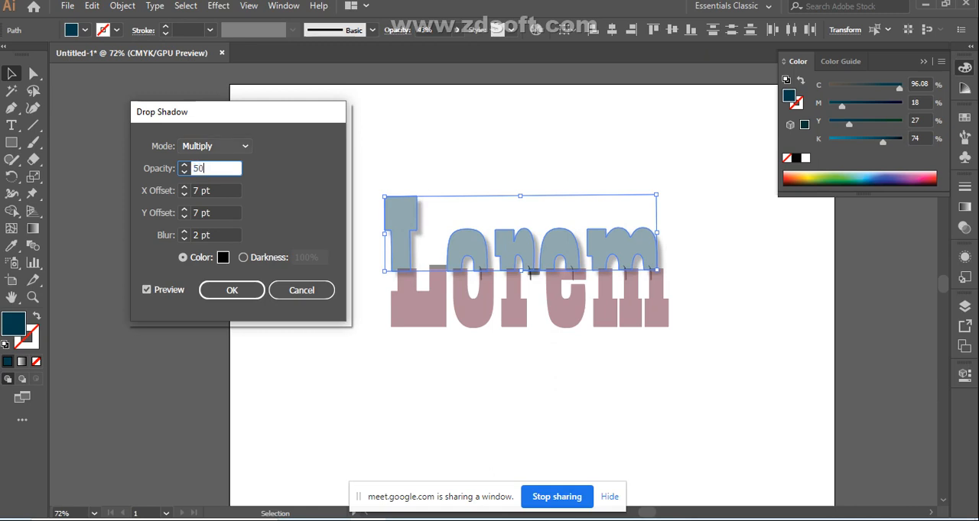
{"action": "left_click", "coordinate": [214, 146]}
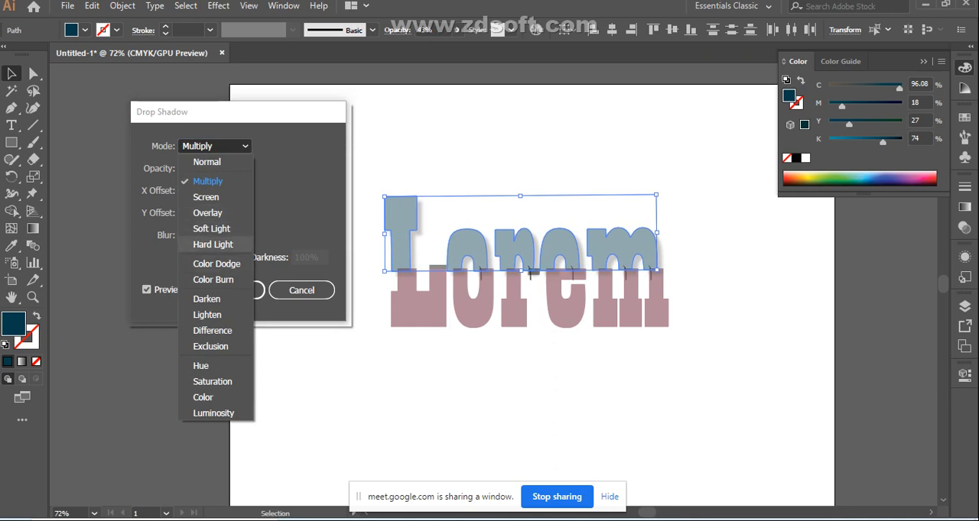
{"action": "left_click", "coordinate": [206, 299]}
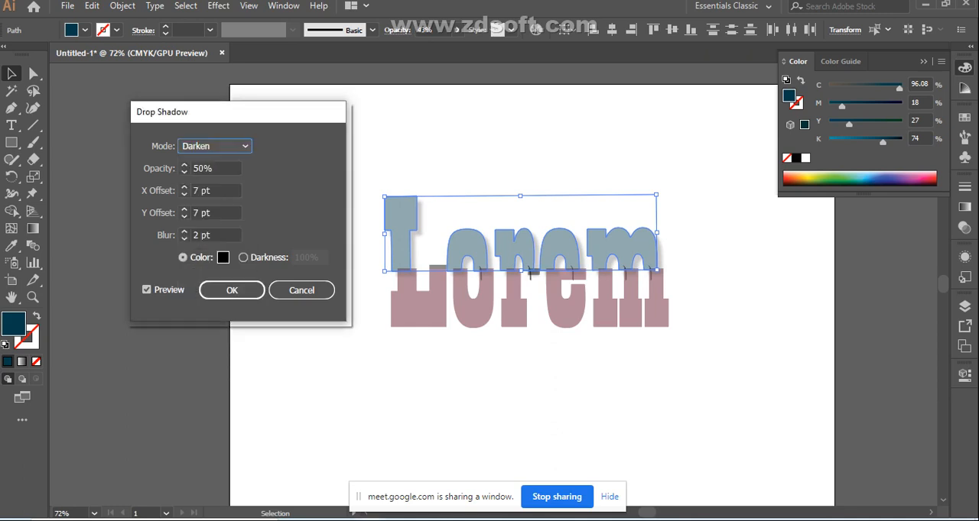
{"action": "left_click", "coordinate": [147, 289]}
{"action": "left_click", "coordinate": [147, 289]}
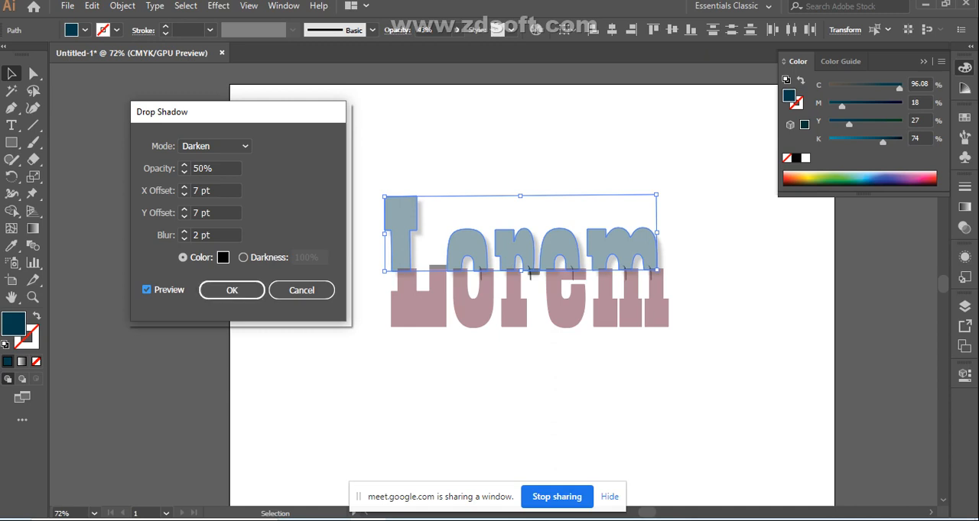
Set the drop shadow's colour to the near-black 0a0104, apply the effect to the upper letter halves and deselect
{"action": "left_click", "coordinate": [224, 258]}
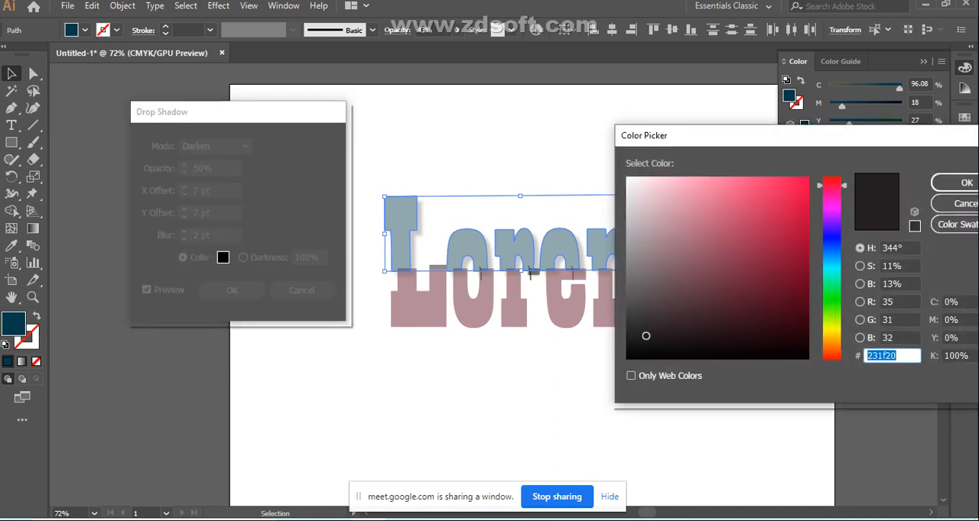
{"action": "left_click", "coordinate": [783, 352]}
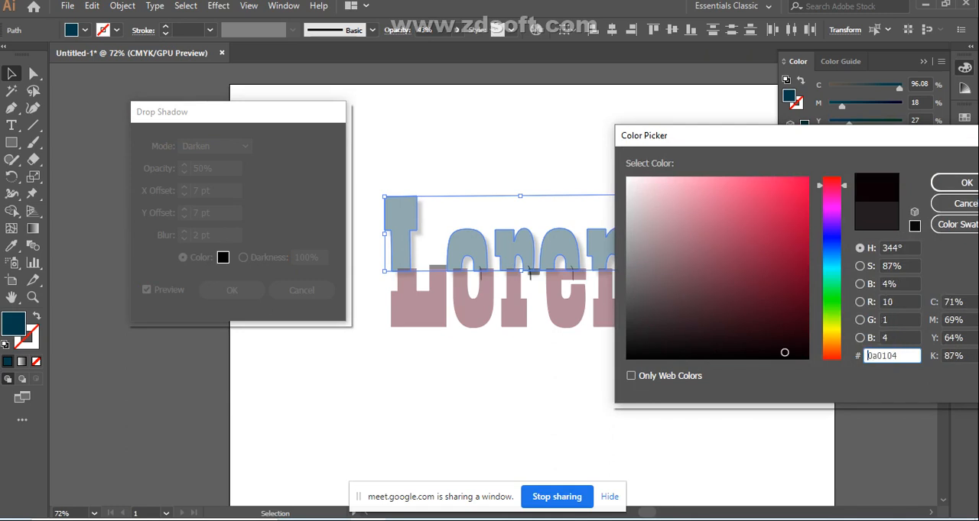
{"action": "left_click", "coordinate": [962, 183]}
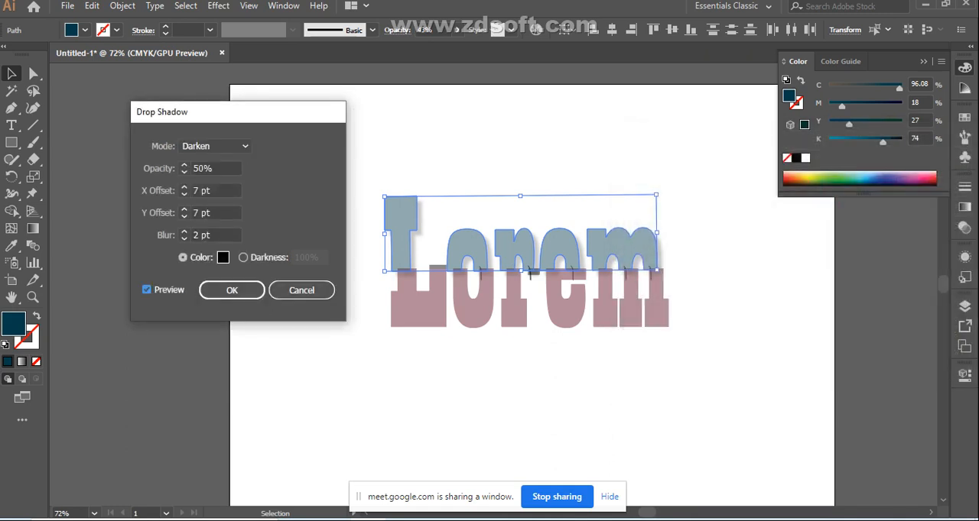
{"action": "left_click", "coordinate": [147, 290]}
{"action": "left_click", "coordinate": [147, 290]}
{"action": "mouse_move", "coordinate": [239, 112]}
{"action": "left_mouse_down"}
{"action": "mouse_move", "coordinate": [205, 107]}
{"action": "mouse_move", "coordinate": [222, 114]}
{"action": "mouse_move", "coordinate": [227, 98]}
{"action": "left_mouse_up"}
{"action": "left_click", "coordinate": [184, 266]}
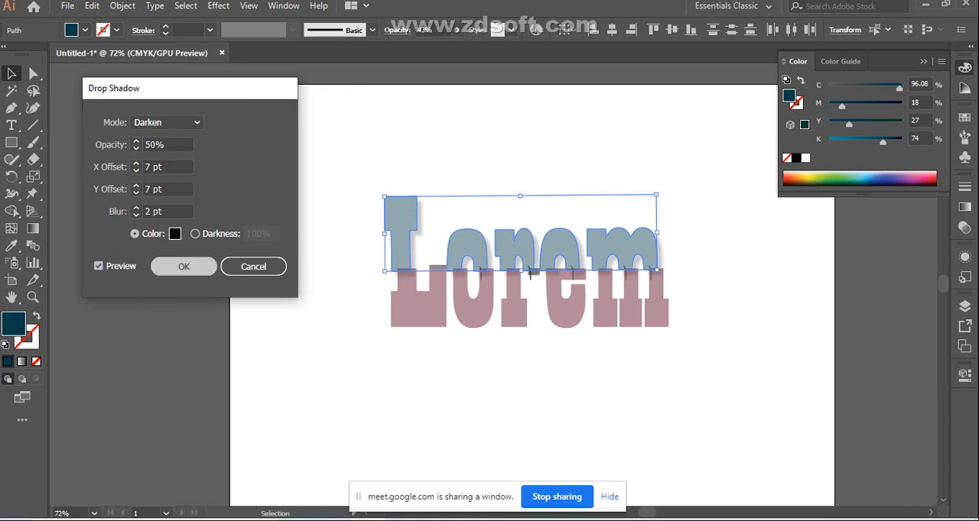
{"action": "left_click", "coordinate": [535, 384]}
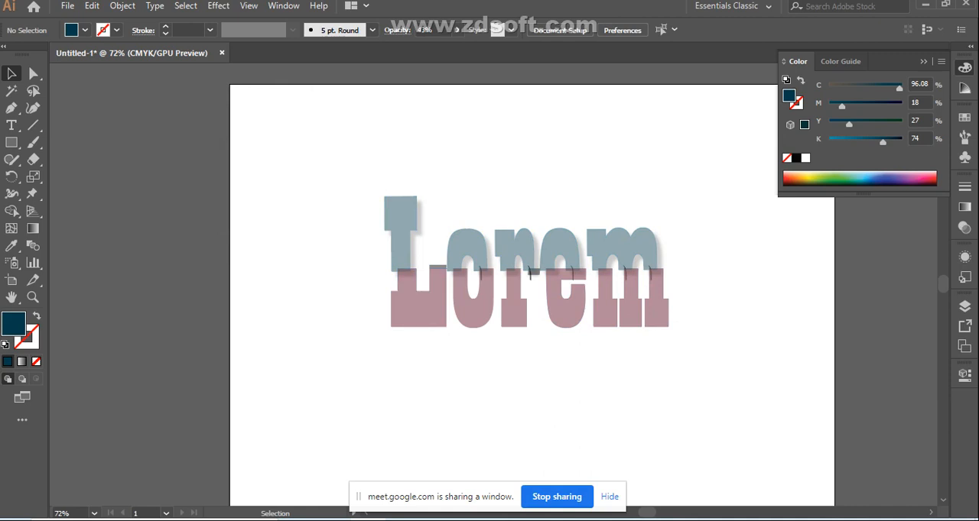
{"action": "scroll", "coordinate": [532, 291], "scroll_direction": "down", "scroll_amount": 5}
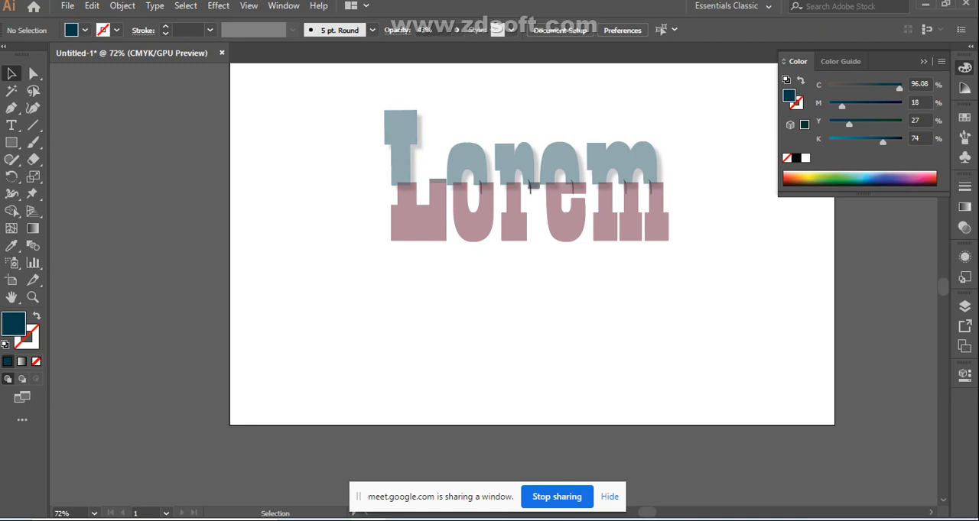
{"action": "left_click_drag", "start_coordinate": [358, 97], "coordinate": [734, 237]}
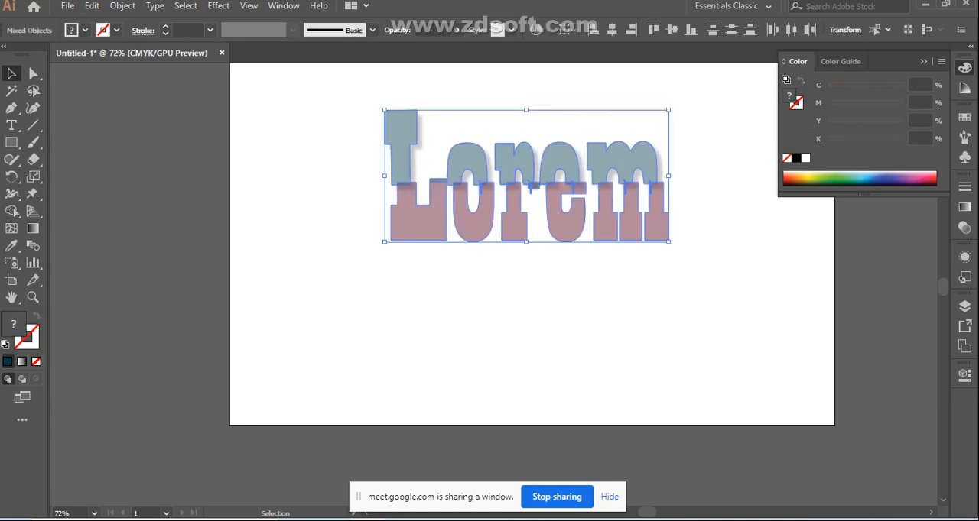
{"action": "right_click", "coordinate": [511, 166]}
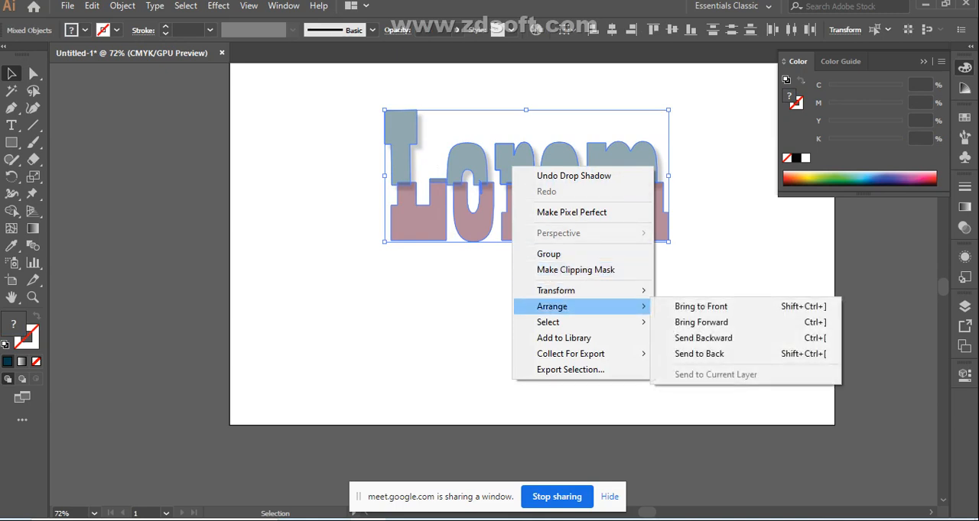
{"action": "mouse_move", "coordinate": [566, 290]}
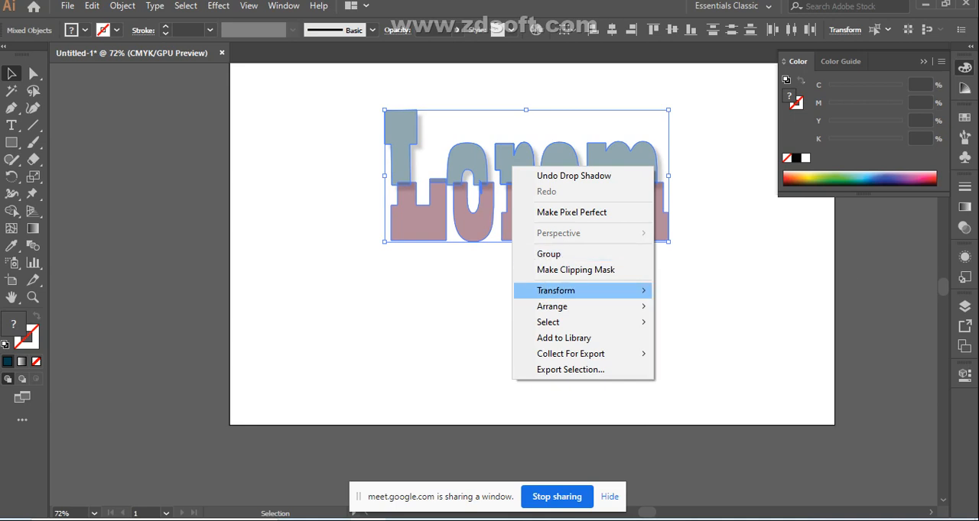
{"action": "left_click", "coordinate": [472, 306]}
{"action": "left_click", "coordinate": [474, 230]}
Select all upper and lower letter halves of the word, group them into one object and deselect
{"action": "left_click_drag", "start_coordinate": [369, 108], "coordinate": [678, 229]}
{"action": "right_click", "coordinate": [529, 156]}
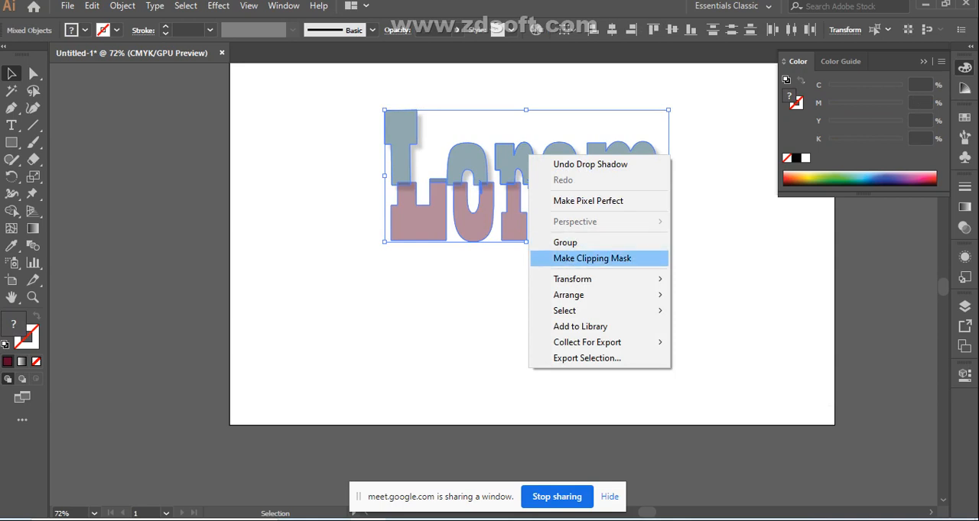
{"action": "left_click", "coordinate": [566, 243]}
{"action": "left_click", "coordinate": [562, 299]}
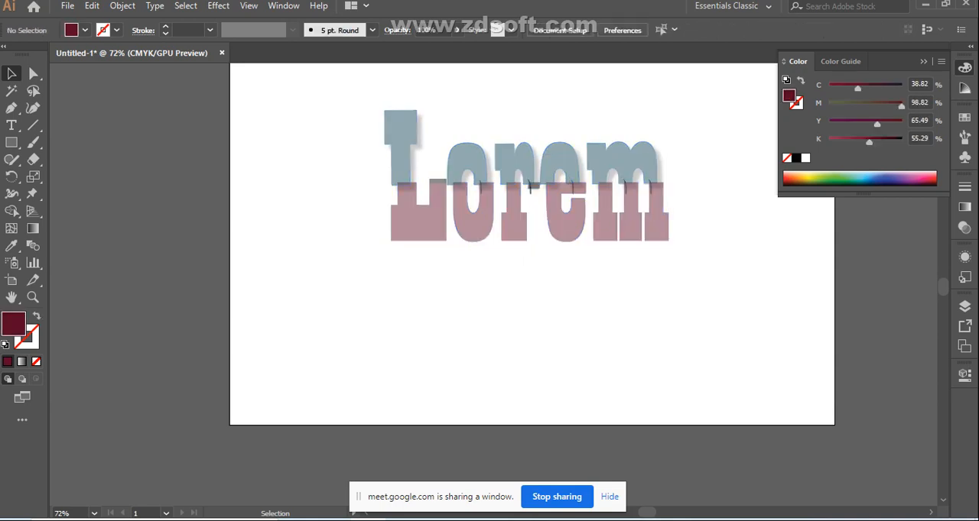
Try to move the grouped lettering lower on the artboard and undo the move
{"action": "left_click", "coordinate": [506, 181]}
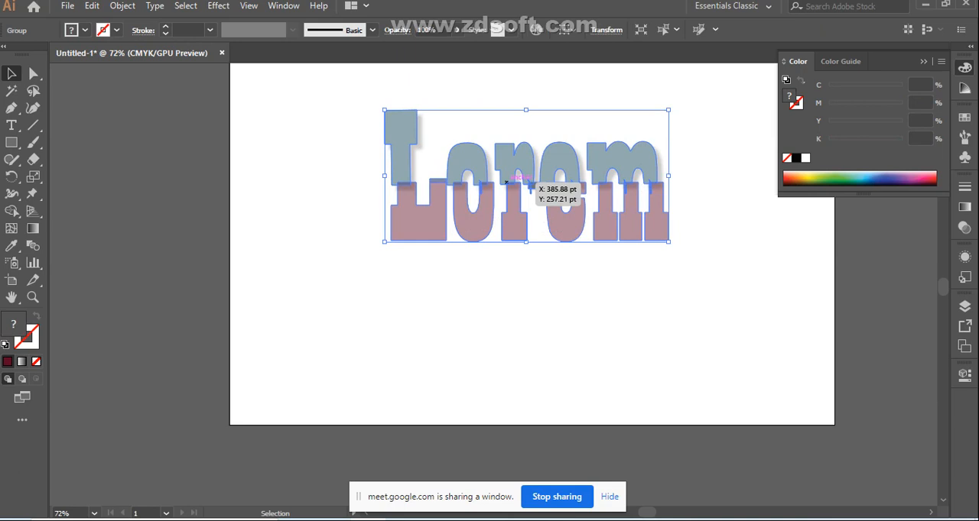
{"action": "key", "text": "a"}
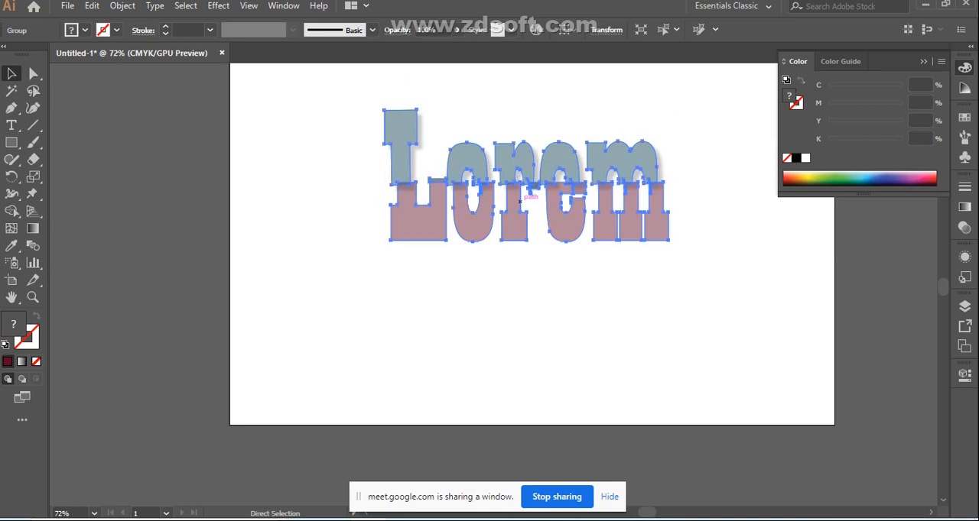
{"action": "left_click_drag", "start_coordinate": [515, 195], "coordinate": [526, 307]}
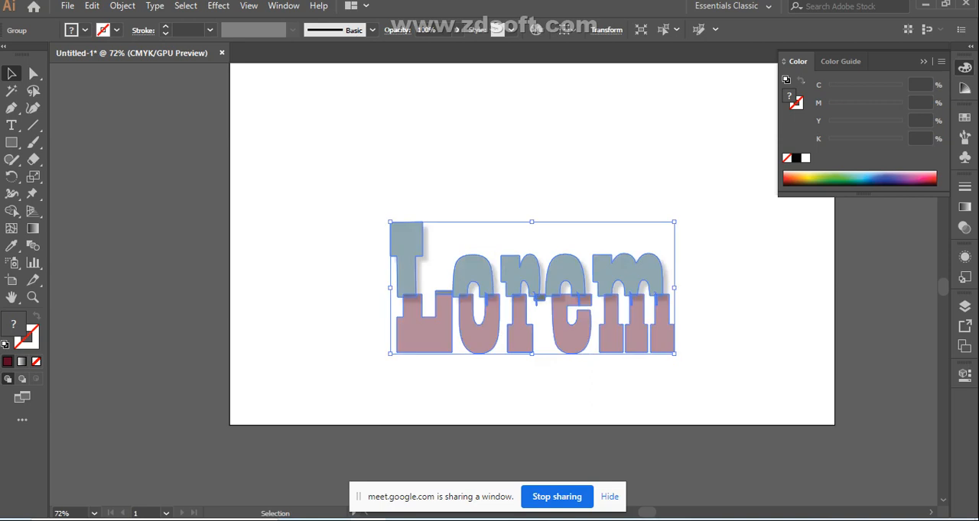
{"action": "key", "text": "ctrl+z"}
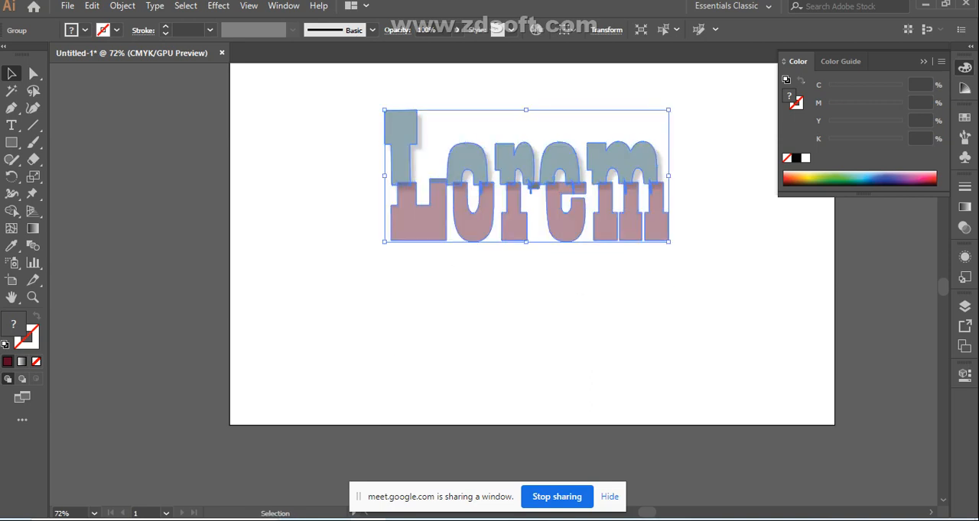
Duplicate the grouped lettering directly below the original, nudge the copy down until it clears the original's base, and deselect
{"action": "left_click_drag", "start_coordinate": [529, 189], "coordinate": [529, 292]}
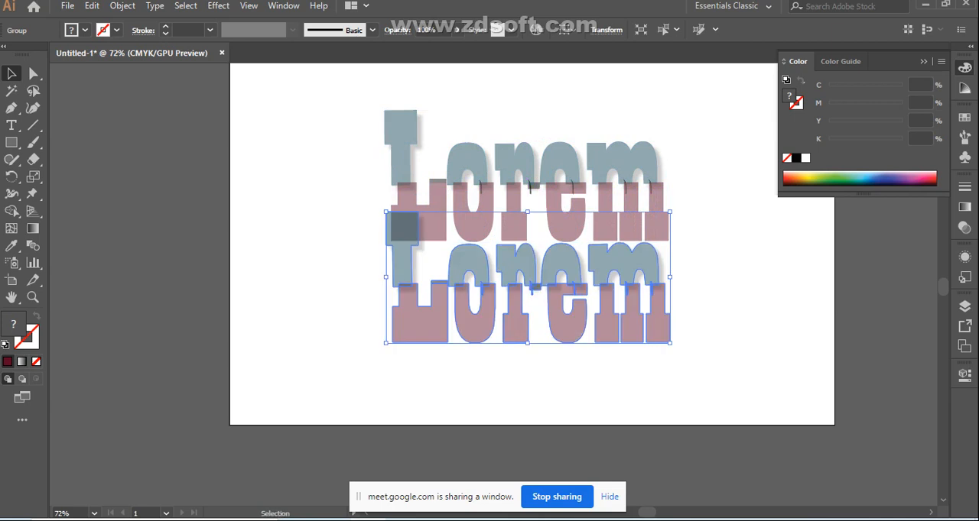
{"action": "left_click", "coordinate": [565, 371]}
{"action": "left_click", "coordinate": [556, 310]}
{"action": "key", "text": "Down"}
{"action": "key", "text": "Down"}
{"action": "key", "text": "Down"}
{"action": "key", "text": "Down"}
{"action": "key", "text": "Down"}
{"action": "key", "text": "Down"}
{"action": "key", "text": "Down"}
{"action": "key", "text": "Down"}
{"action": "key", "text": "Down"}
{"action": "key", "text": "Down"}
{"action": "key", "text": "Down"}
{"action": "key", "text": "Down"}
{"action": "key", "text": "Down"}
{"action": "key", "text": "Down"}
{"action": "key", "text": "Down"}
{"action": "key", "text": "Down"}
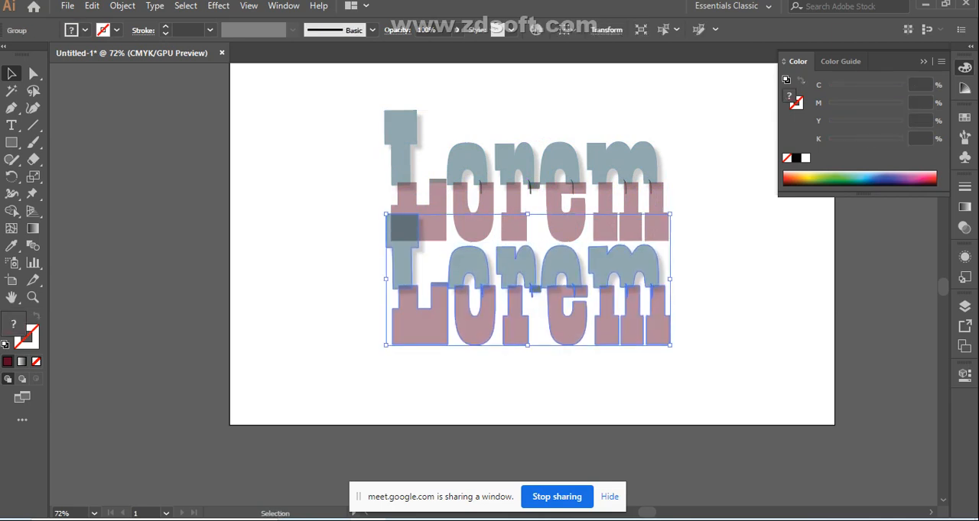
{"action": "key", "text": "Down"}
{"action": "key", "text": "Down"}
{"action": "key", "text": "Down"}
{"action": "key", "text": "Down"}
{"action": "key", "text": "Down"}
{"action": "key", "text": "Down"}
{"action": "key", "text": "Down"}
{"action": "key", "text": "Down"}
{"action": "key", "text": "Down"}
{"action": "key", "text": "Down"}
{"action": "key", "text": "Down"}
{"action": "key", "text": "Down"}
{"action": "key", "text": "Down"}
{"action": "key", "text": "Down"}
{"action": "key", "text": "Down"}
{"action": "key", "text": "Down"}
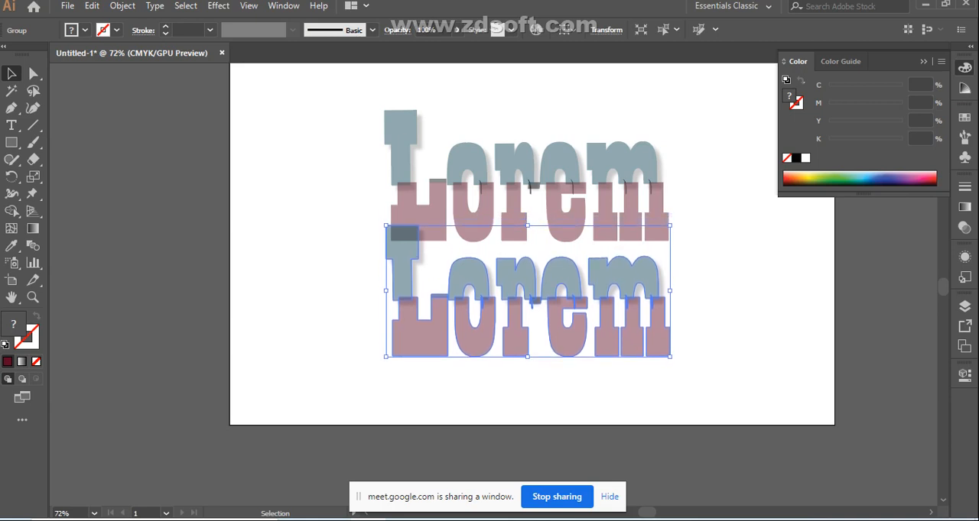
{"action": "key", "text": "Down"}
{"action": "key", "text": "Down"}
{"action": "key", "text": "Down"}
{"action": "key", "text": "Down"}
{"action": "key", "text": "Down"}
{"action": "key", "text": "Down"}
{"action": "key", "text": "Down"}
{"action": "key", "text": "Down"}
{"action": "key", "text": "Down"}
{"action": "key", "text": "Down"}
{"action": "key", "text": "Down"}
{"action": "key", "text": "Down"}
{"action": "key", "text": "Down"}
{"action": "key", "text": "Down"}
{"action": "key", "text": "Down"}
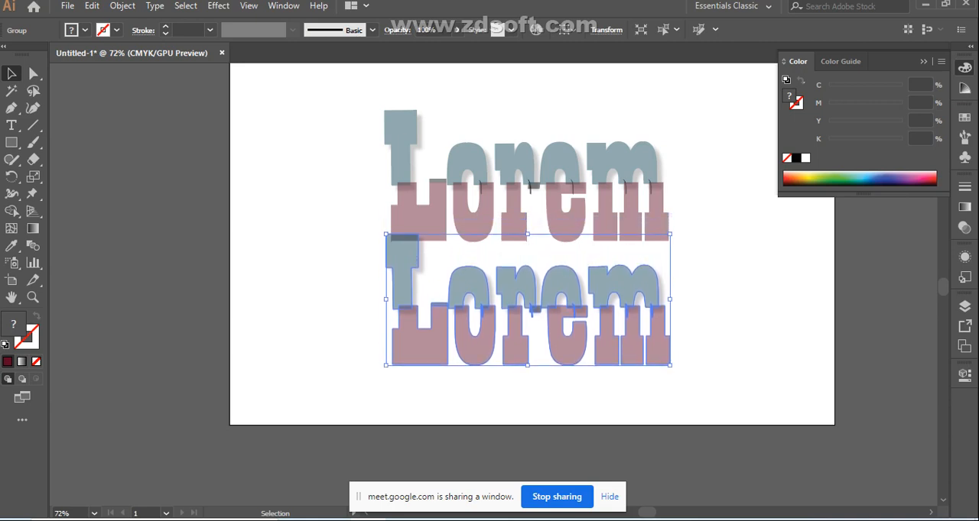
{"action": "key", "text": "Down"}
{"action": "key", "text": "Down"}
{"action": "key", "text": "Down"}
{"action": "key", "text": "Down"}
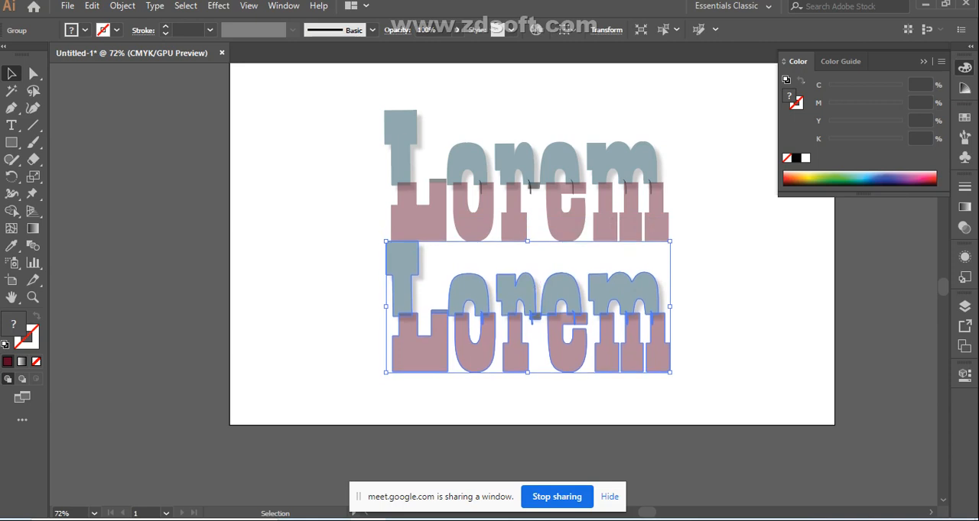
{"action": "left_click", "coordinate": [601, 397]}
Select the lower copy of the lettering and show the Transform settings with the shear option
{"action": "left_click", "coordinate": [514, 300]}
{"action": "left_click", "coordinate": [964, 374]}
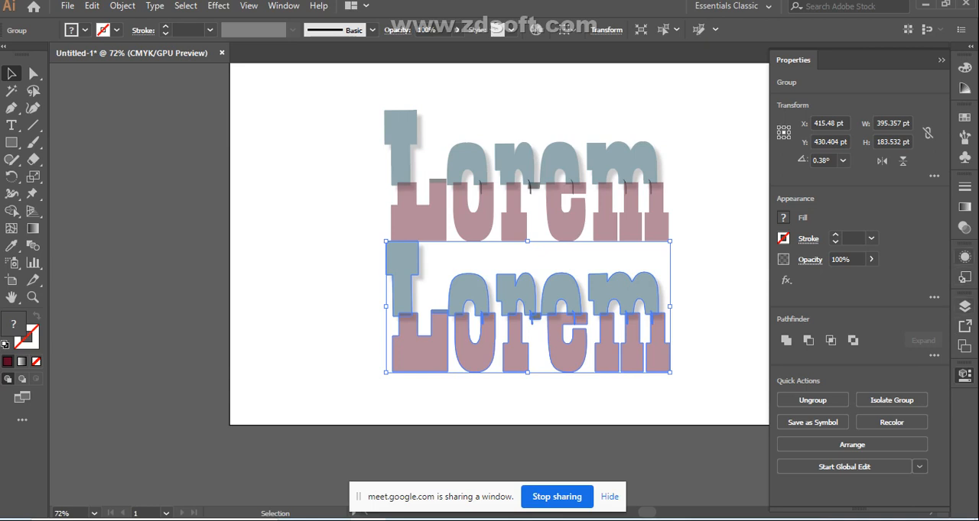
{"action": "left_click", "coordinate": [284, 5]}
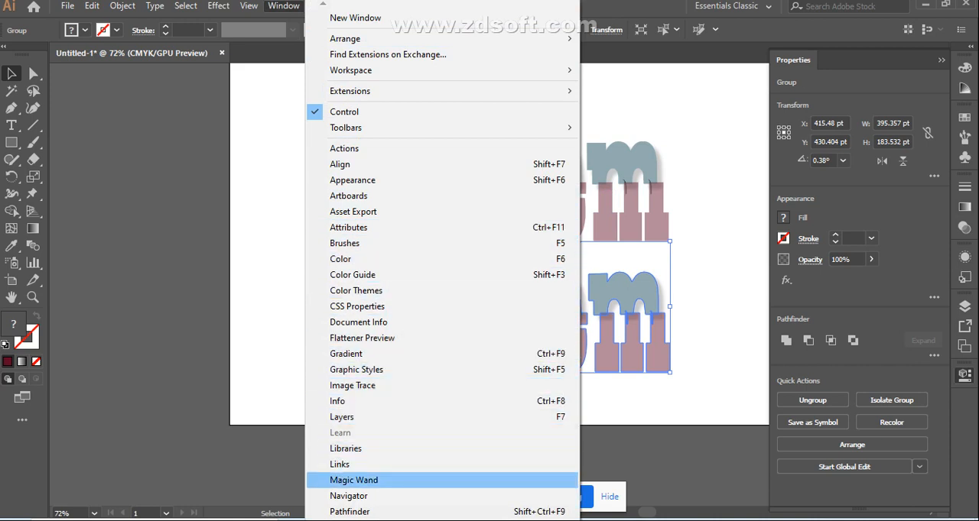
{"action": "scroll", "coordinate": [442, 512], "scroll_direction": "down", "scroll_amount": 8}
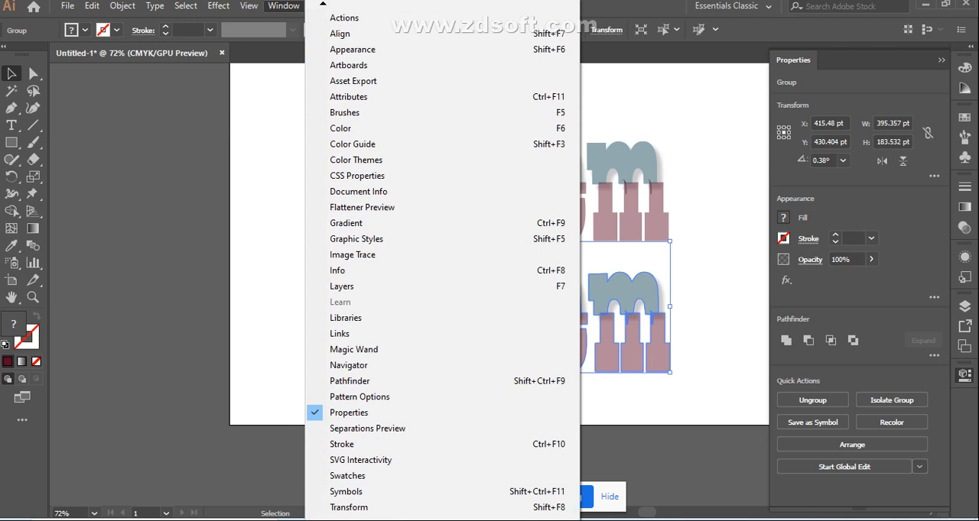
{"action": "scroll", "coordinate": [442, 508], "scroll_direction": "down", "scroll_amount": 3}
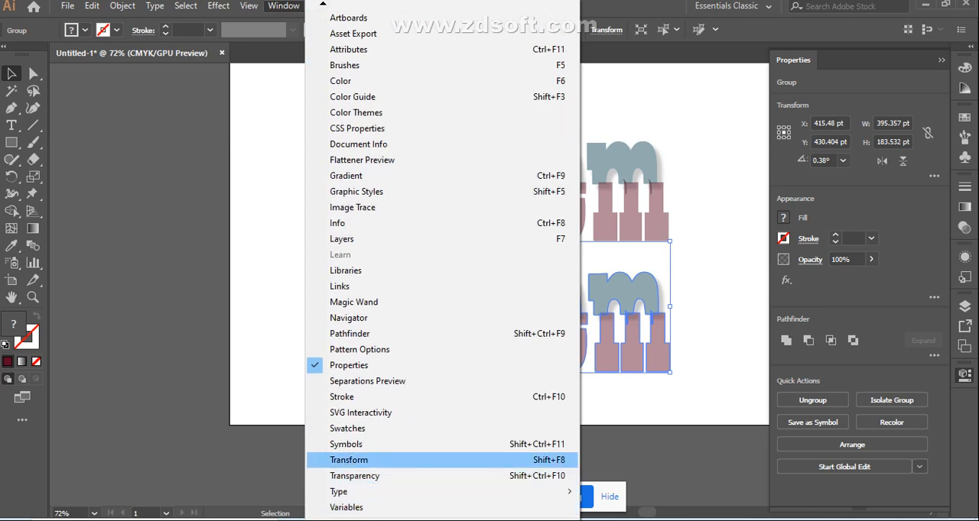
{"action": "left_click", "coordinate": [442, 460]}
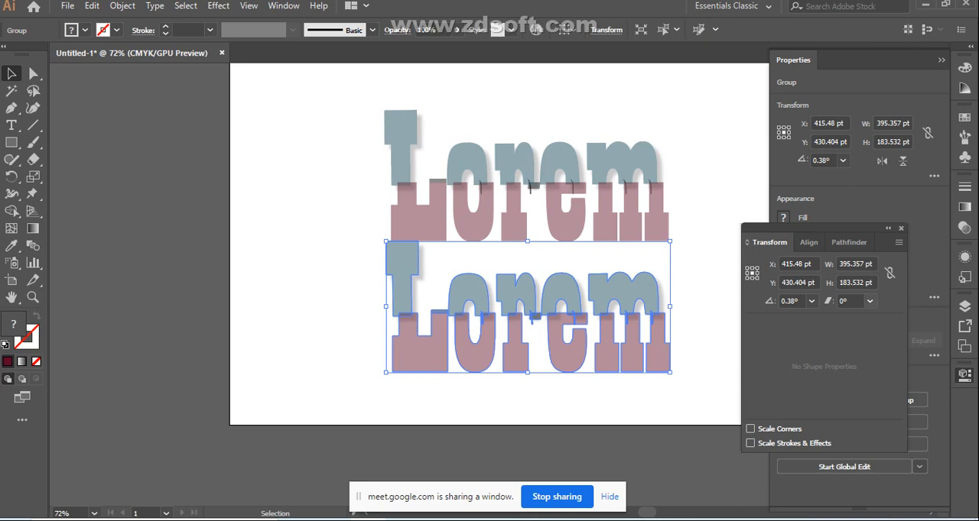
Shear the lower lettering copy by -20° and again by -30°
{"action": "left_click", "coordinate": [870, 301]}
{"action": "left_click", "coordinate": [889, 363]}
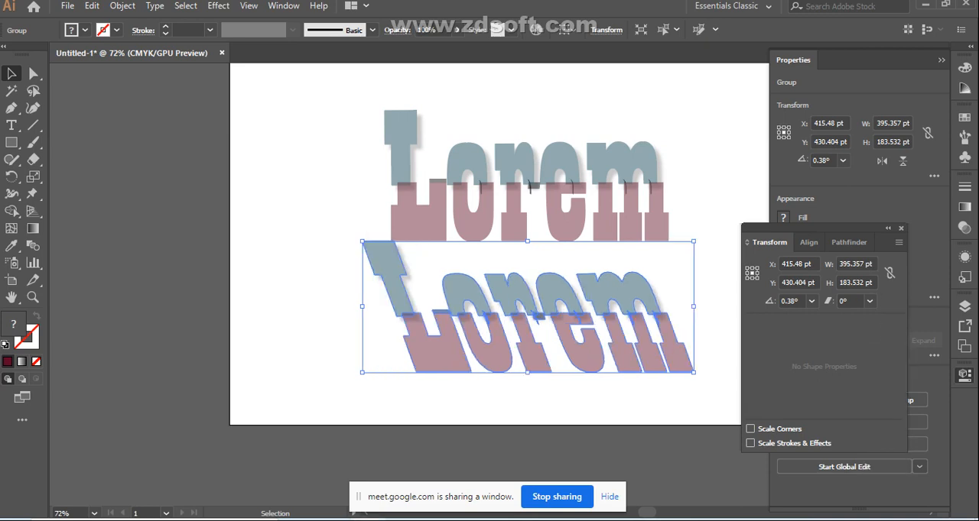
{"action": "left_click", "coordinate": [869, 301]}
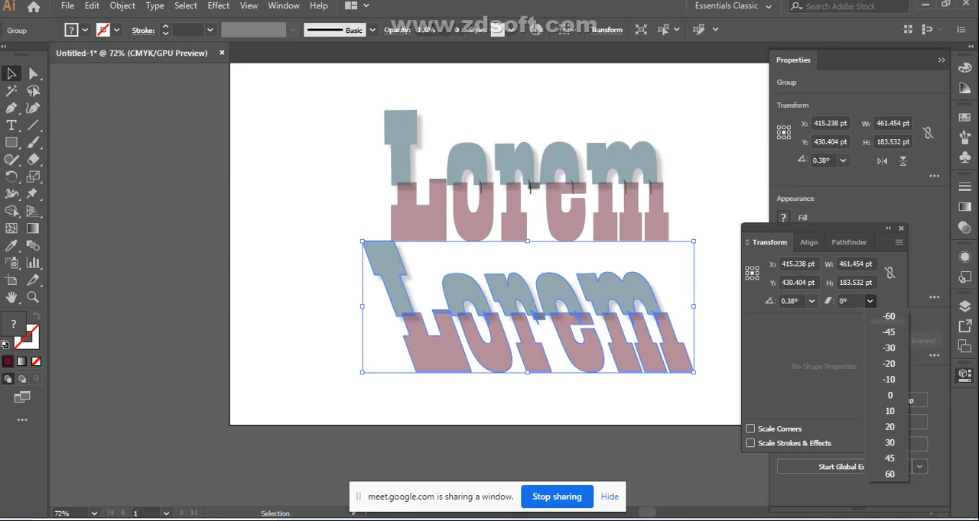
{"action": "left_click", "coordinate": [887, 347]}
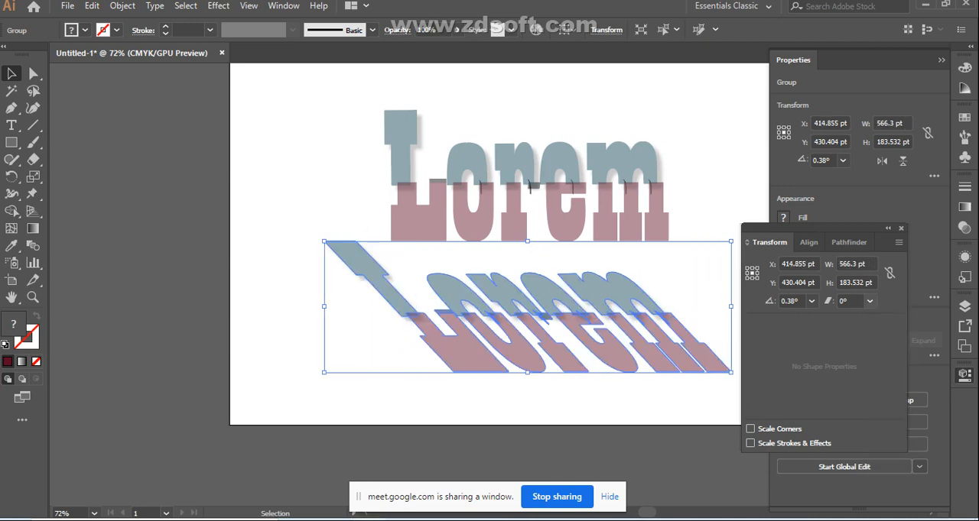
Reduce the lower copy's slant by shearing it back by 20°, 10° and 5°
{"action": "left_click", "coordinate": [870, 301]}
{"action": "left_click", "coordinate": [886, 421]}
{"action": "left_click", "coordinate": [870, 301]}
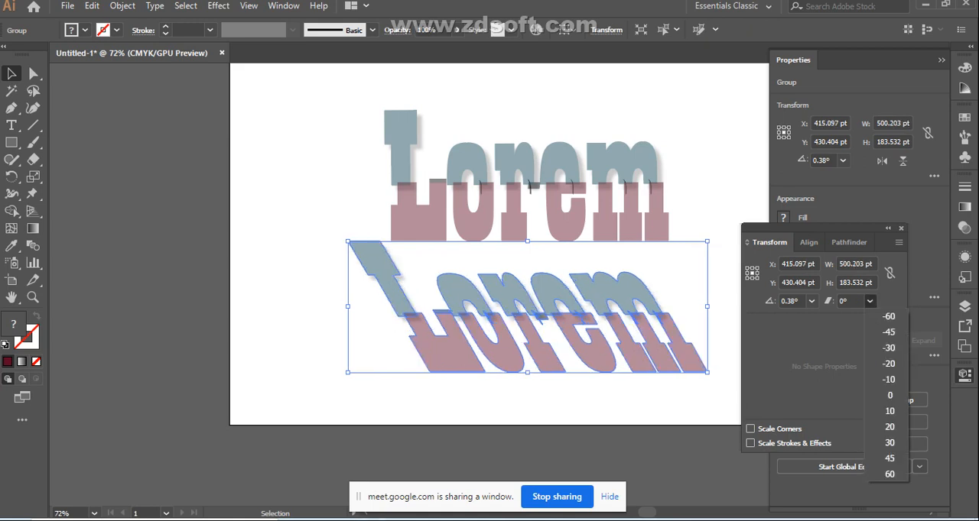
{"action": "left_click", "coordinate": [887, 411]}
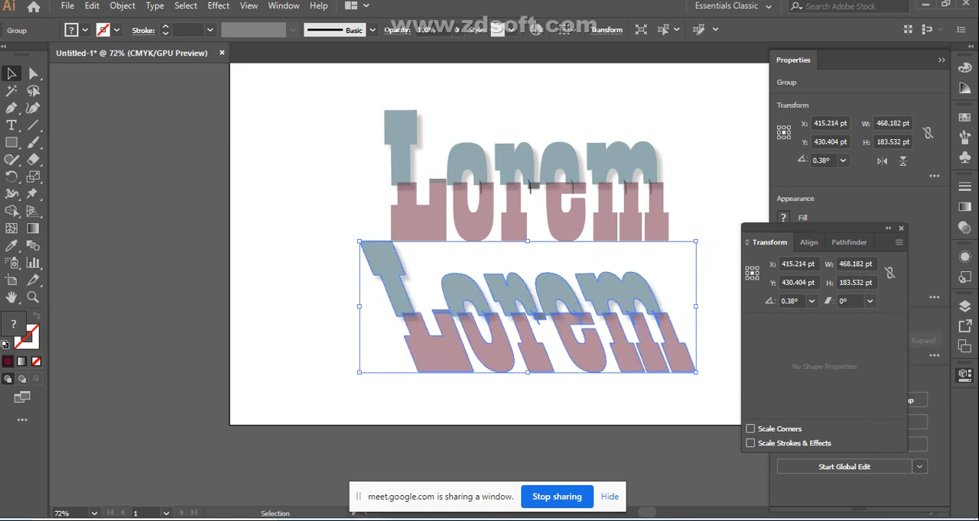
{"action": "left_click", "coordinate": [870, 301]}
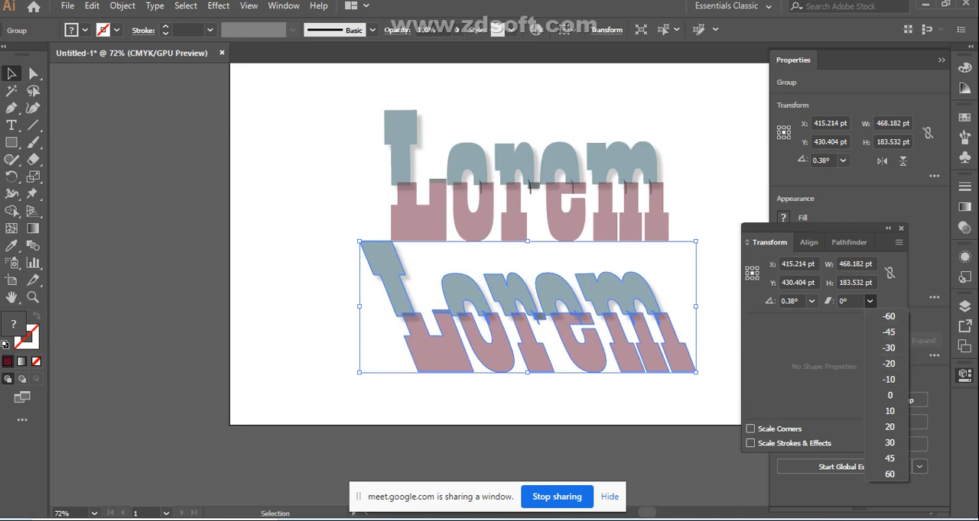
{"action": "left_click", "coordinate": [858, 302]}
{"action": "double_click", "coordinate": [855, 302]}
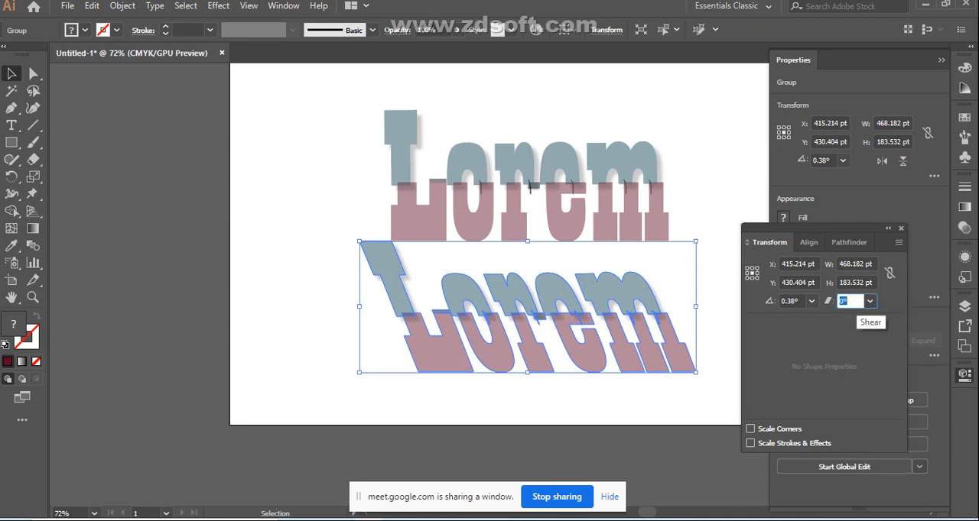
{"action": "type", "text": "05"}
{"action": "key", "text": "Return"}
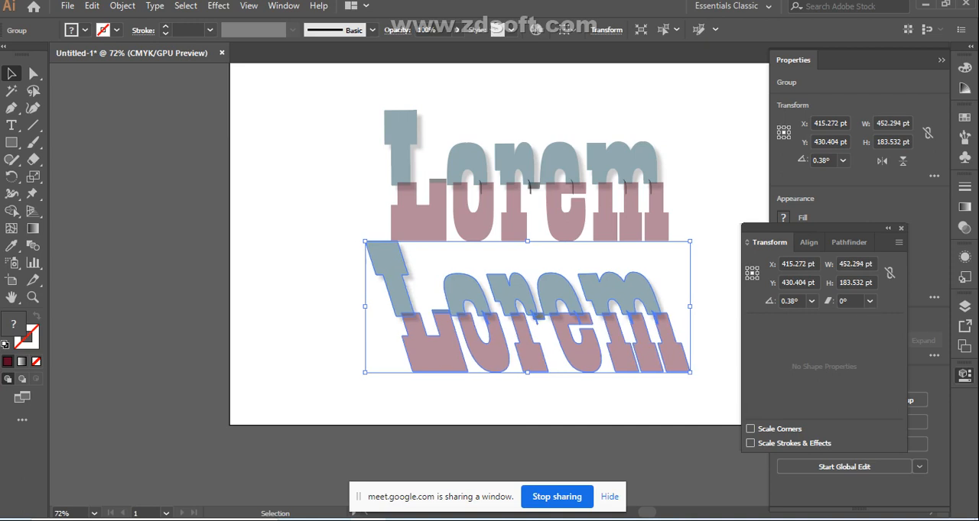
Nudge the slanted copy up and to the right so its upper part overlaps the original's base
{"action": "key", "text": "Up"}
{"action": "key", "text": "Up"}
{"action": "key", "text": "Up"}
{"action": "key", "text": "Up"}
{"action": "key", "text": "Up"}
{"action": "key", "text": "Up"}
{"action": "key", "text": "Up"}
{"action": "key", "text": "Up"}
{"action": "key", "text": "Up"}
{"action": "key", "text": "Up"}
{"action": "key", "text": "Up"}
{"action": "key", "text": "Up"}
{"action": "key", "text": "Up"}
{"action": "key", "text": "Up"}
{"action": "key", "text": "Up"}
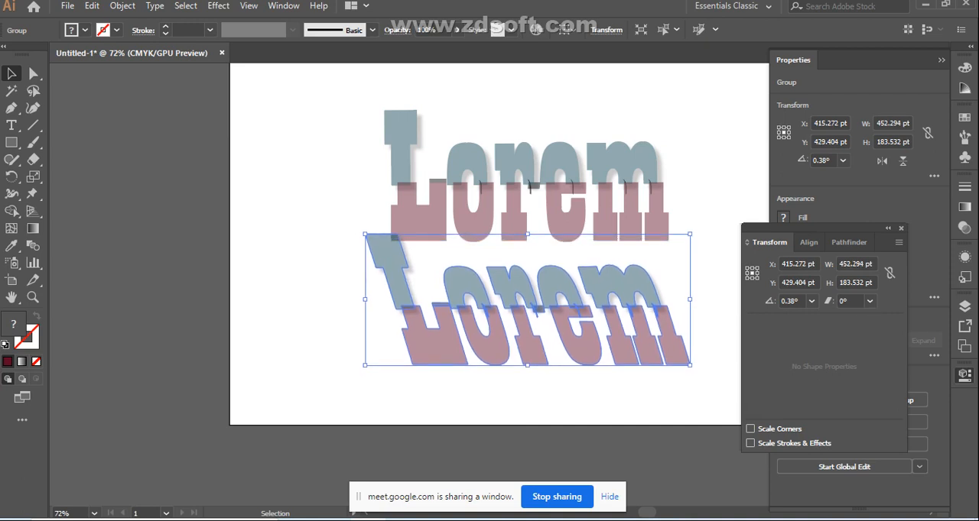
{"action": "key", "text": "Up"}
{"action": "key", "text": "Up"}
{"action": "key", "text": "Up"}
{"action": "key", "text": "Right"}
{"action": "key", "text": "Right"}
{"action": "key", "text": "Right"}
{"action": "key", "text": "Right"}
{"action": "key", "text": "Right"}
{"action": "key", "text": "Right"}
{"action": "key", "text": "Right"}
{"action": "key", "text": "Right"}
{"action": "key", "text": "Right"}
{"action": "key", "text": "Right"}
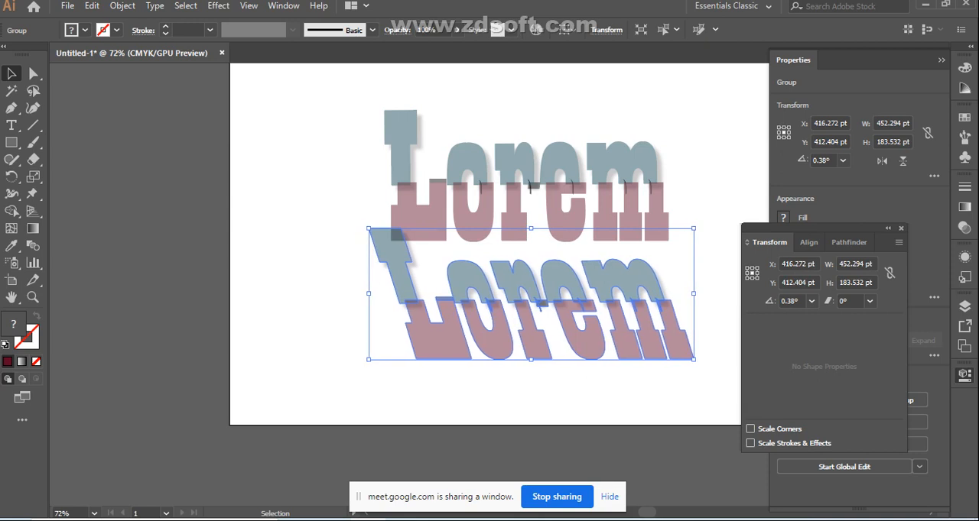
{"action": "key", "text": "Right"}
{"action": "key", "text": "Right"}
{"action": "key", "text": "Right"}
{"action": "key", "text": "Right"}
{"action": "key", "text": "Right"}
{"action": "key", "text": "Right"}
{"action": "key", "text": "Right"}
{"action": "key", "text": "Right"}
{"action": "key", "text": "Right"}
{"action": "key", "text": "Right"}
{"action": "key", "text": "Right"}
{"action": "key", "text": "Right"}
{"action": "key", "text": "Right"}
{"action": "key", "text": "Right"}
{"action": "key", "text": "Right"}
{"action": "key", "text": "Right"}
{"action": "key", "text": "Right"}
{"action": "key", "text": "Right"}
{"action": "key", "text": "Right"}
{"action": "key", "text": "Right"}
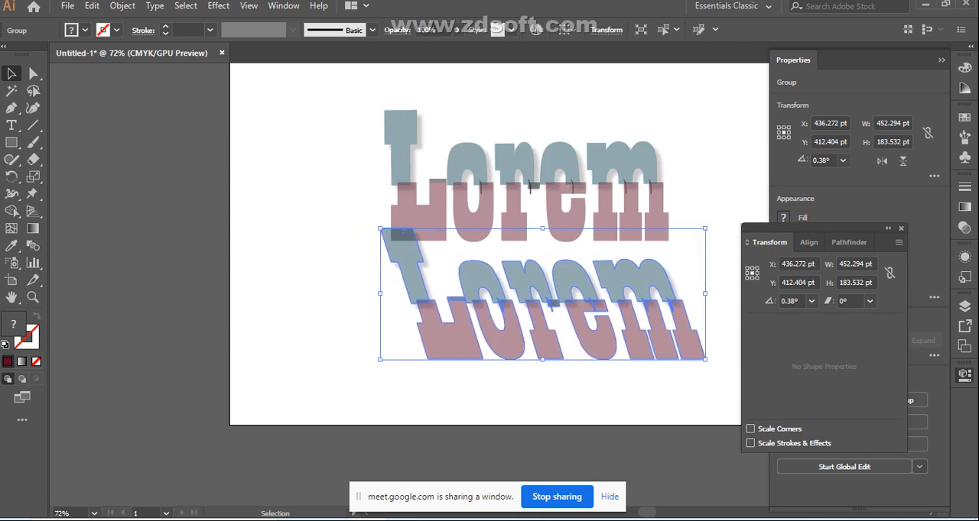
{"action": "key", "text": "Up"}
{"action": "key", "text": "Up"}
{"action": "key", "text": "Up"}
{"action": "key", "text": "Up"}
{"action": "key", "text": "Up"}
{"action": "key", "text": "Up"}
{"action": "key", "text": "Up"}
{"action": "key", "text": "Up"}
{"action": "key", "text": "Up"}
{"action": "key", "text": "Up"}
{"action": "key", "text": "Up"}
{"action": "key", "text": "Up"}
{"action": "key", "text": "Up"}
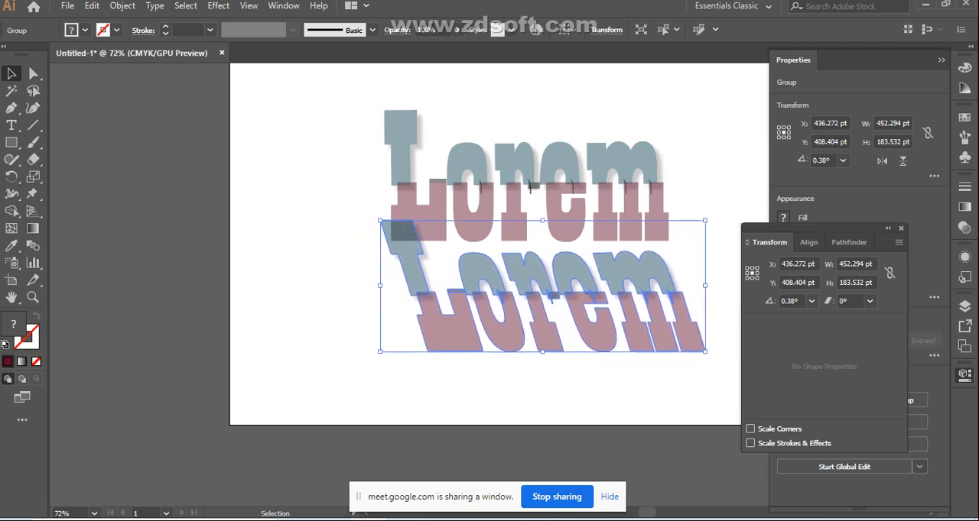
{"action": "key", "text": "Up"}
{"action": "key", "text": "Up"}
{"action": "key", "text": "Up"}
{"action": "key", "text": "Up"}
{"action": "key", "text": "Up"}
{"action": "key", "text": "Up"}
{"action": "key", "text": "Up"}
{"action": "key", "text": "Up"}
{"action": "key", "text": "Up"}
{"action": "key", "text": "Up"}
{"action": "key", "text": "Up"}
{"action": "key", "text": "Up"}
{"action": "key", "text": "Up"}
{"action": "key", "text": "Up"}
{"action": "key", "text": "Up"}
{"action": "key", "text": "Up"}
{"action": "key", "text": "Up"}
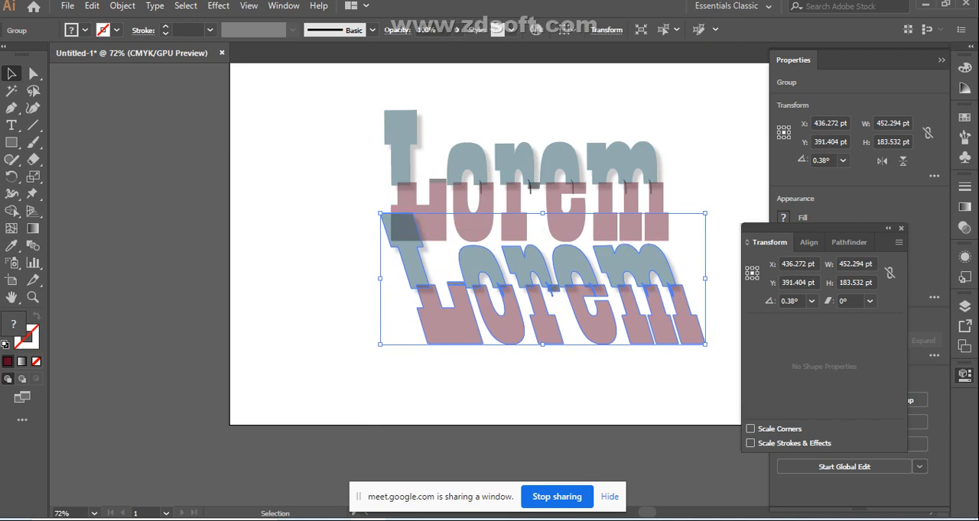
Scale the slanted copy proportionally to about 373 by 151 pt and place it just below the original lettering
{"action": "left_click_drag", "start_coordinate": [380, 214], "coordinate": [438, 237]}
{"action": "left_click", "coordinate": [436, 298]}
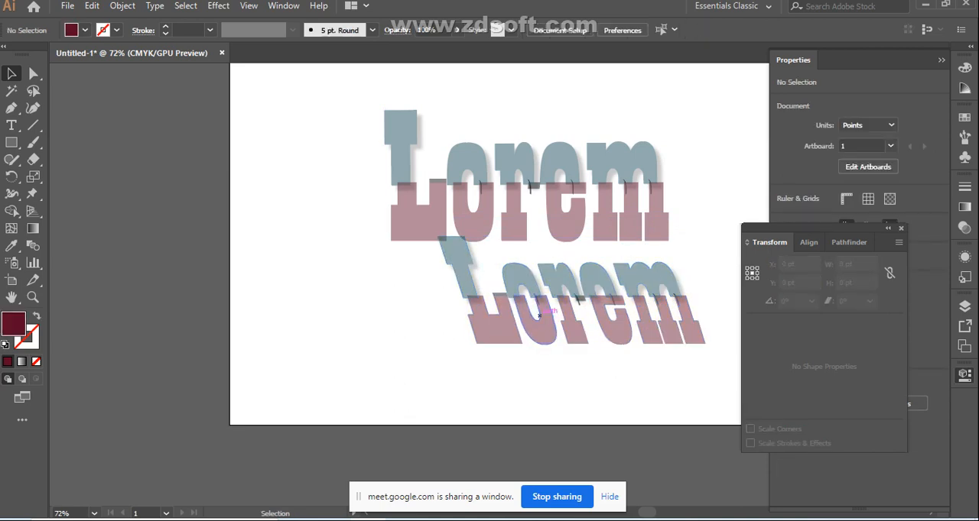
{"action": "left_click_drag", "start_coordinate": [572, 291], "coordinate": [545, 296]}
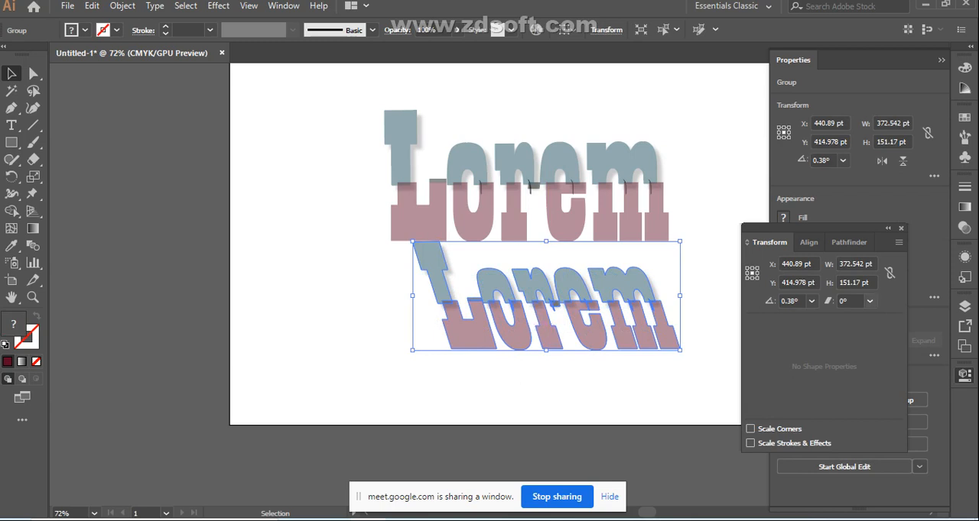
Shear the slanted copy by a further -10°, lower its opacity to about 13%, and deselect it
{"action": "left_click", "coordinate": [869, 302]}
{"action": "left_click", "coordinate": [888, 379]}
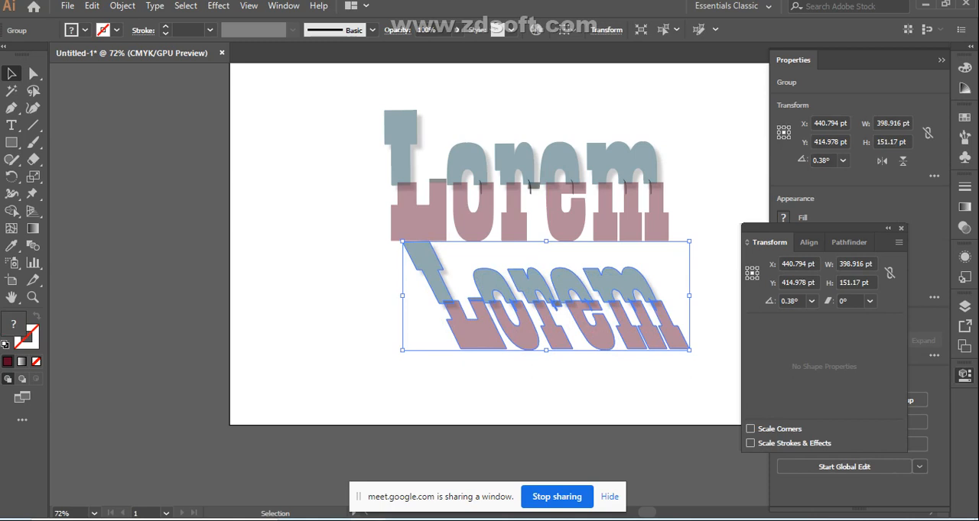
{"action": "left_click", "coordinate": [375, 266]}
{"action": "left_click_drag", "start_coordinate": [376, 266], "coordinate": [664, 340]}
{"action": "left_click", "coordinate": [456, 29]}
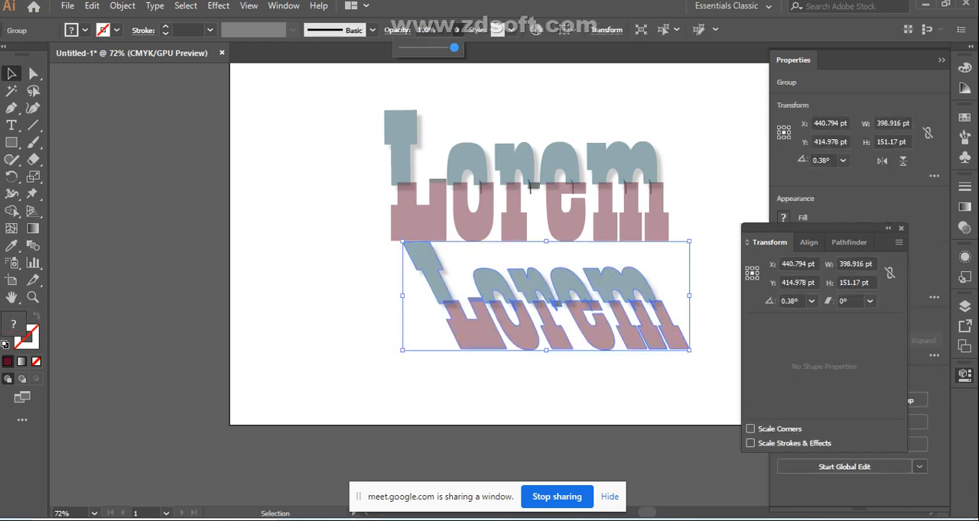
{"action": "left_click_drag", "start_coordinate": [454, 48], "coordinate": [408, 47]}
{"action": "key", "text": "Escape"}
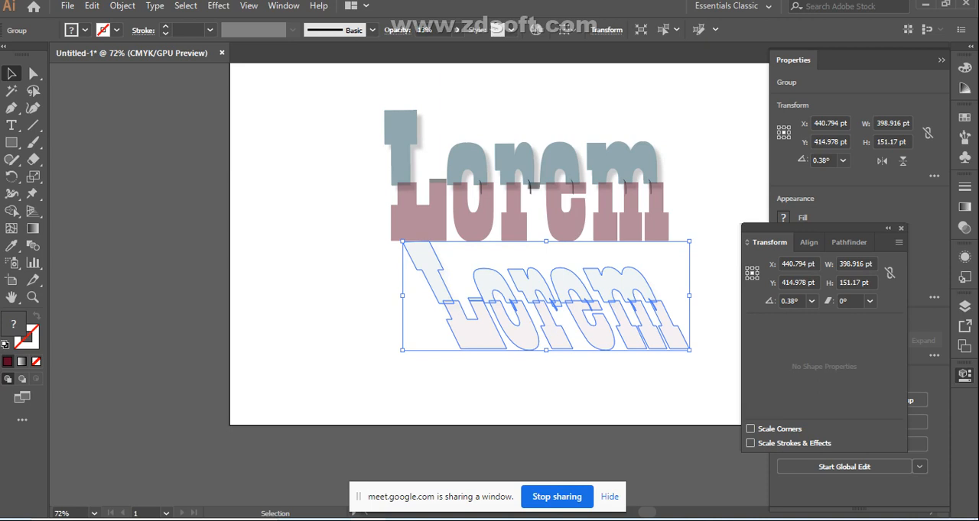
{"action": "left_click", "coordinate": [330, 216]}
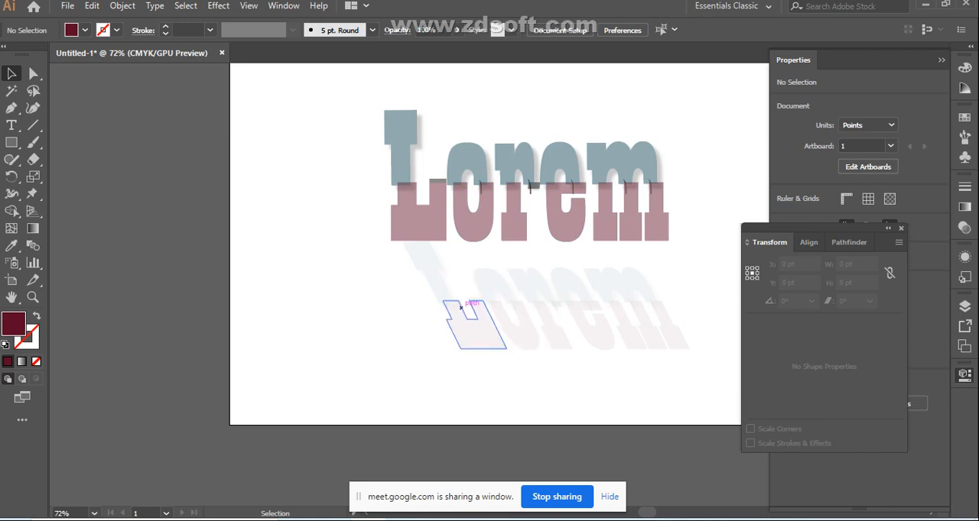
Try rotating the faded copy by 150°, 90°, 60° and 30°, undo the rotations and deselect
{"action": "left_click", "coordinate": [436, 276]}
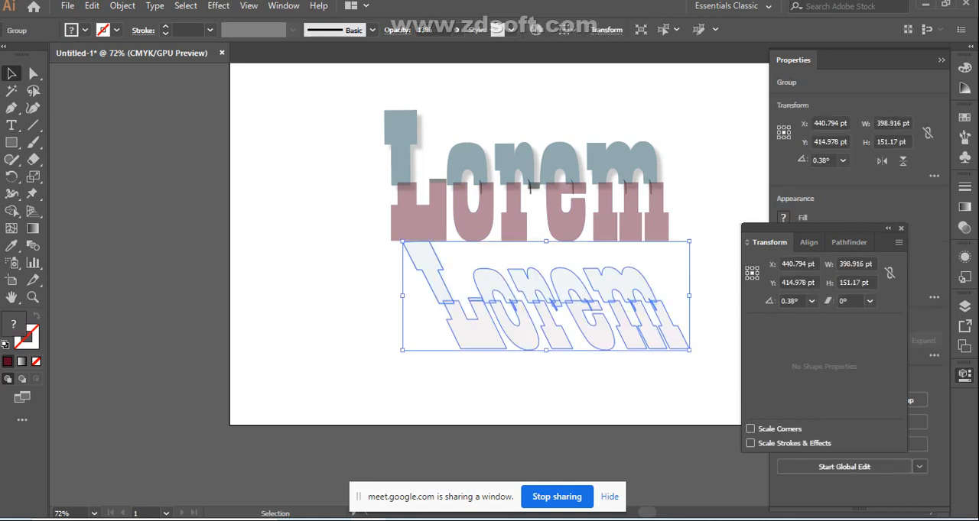
{"action": "left_click", "coordinate": [811, 300]}
{"action": "left_click", "coordinate": [826, 394]}
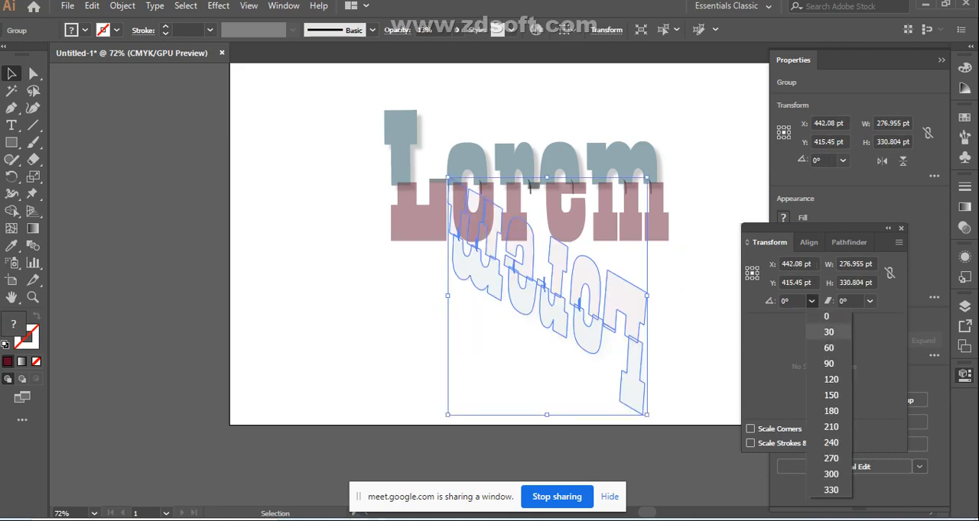
{"action": "left_click", "coordinate": [829, 364]}
{"action": "left_click", "coordinate": [811, 302]}
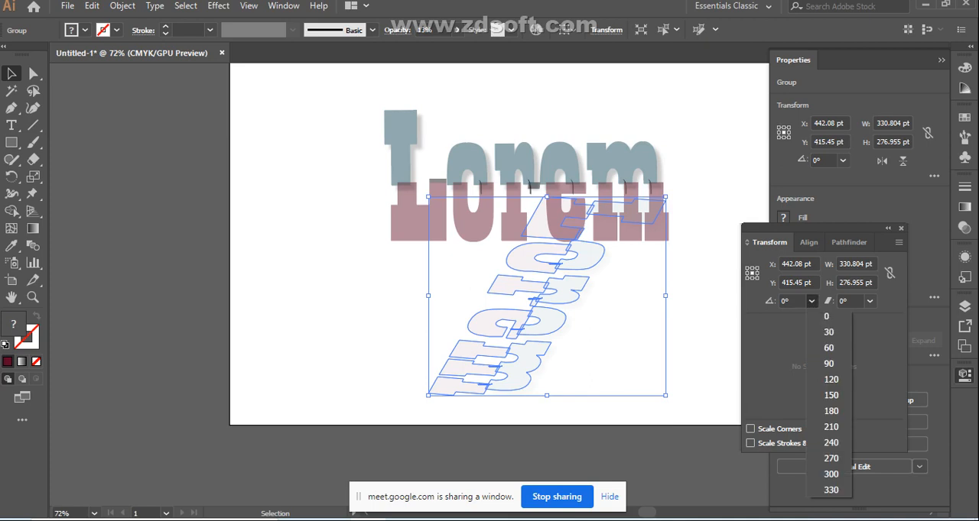
{"action": "left_click", "coordinate": [829, 348]}
{"action": "left_click", "coordinate": [812, 301]}
{"action": "left_click", "coordinate": [829, 332]}
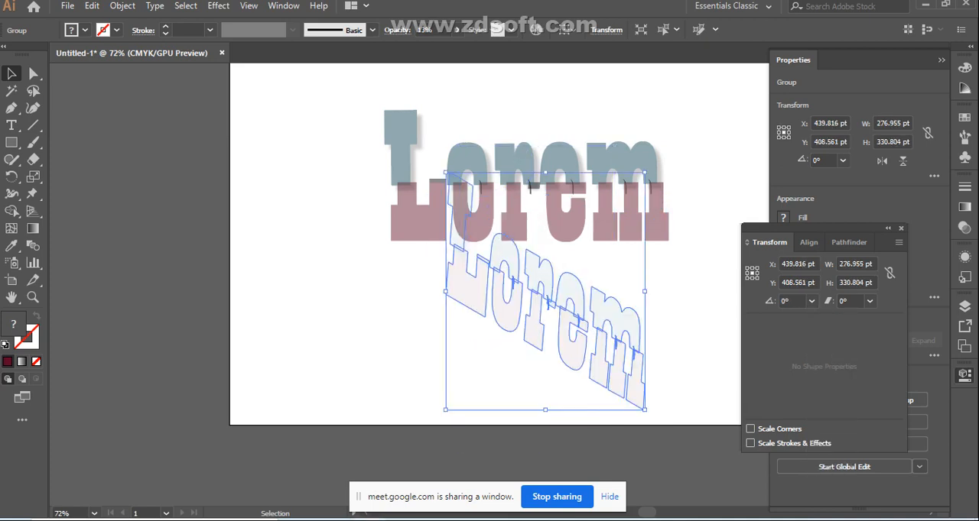
{"action": "key", "text": "ctrl+z"}
{"action": "key", "text": "ctrl+z"}
{"action": "key", "text": "ctrl+z"}
{"action": "key", "text": "ctrl+z"}
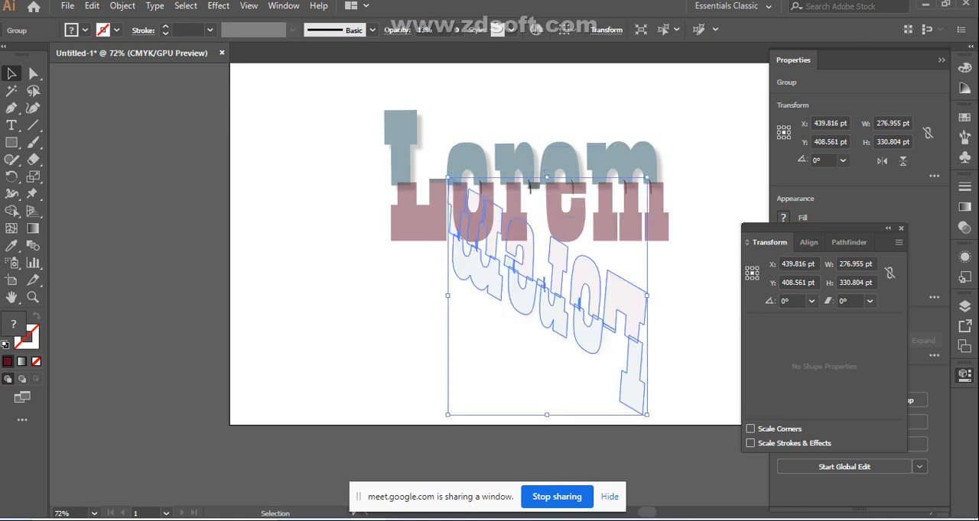
{"action": "left_click", "coordinate": [501, 382]}
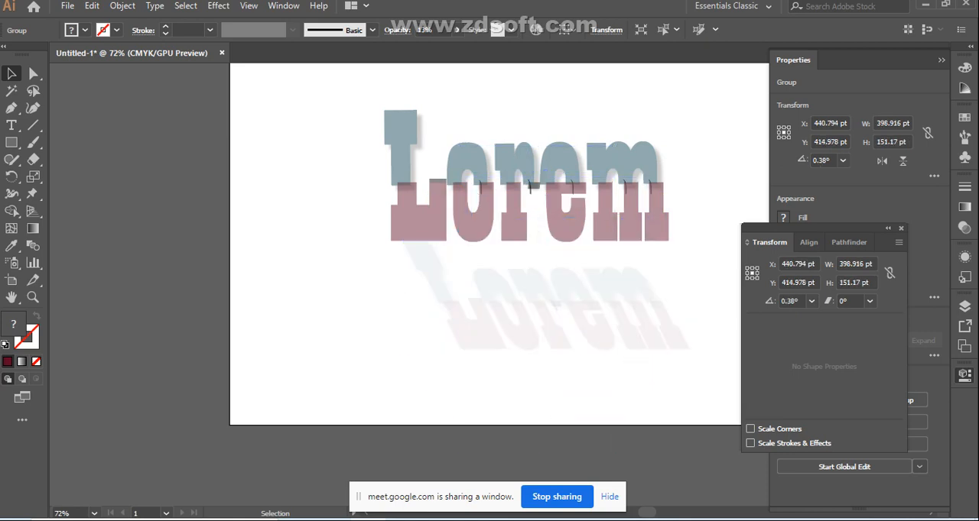
Duplicate the faded slanted lettering and place the duplicate beside it, straddling the artboard's left edge
{"action": "left_click", "coordinate": [550, 316]}
{"action": "left_click", "coordinate": [543, 403]}
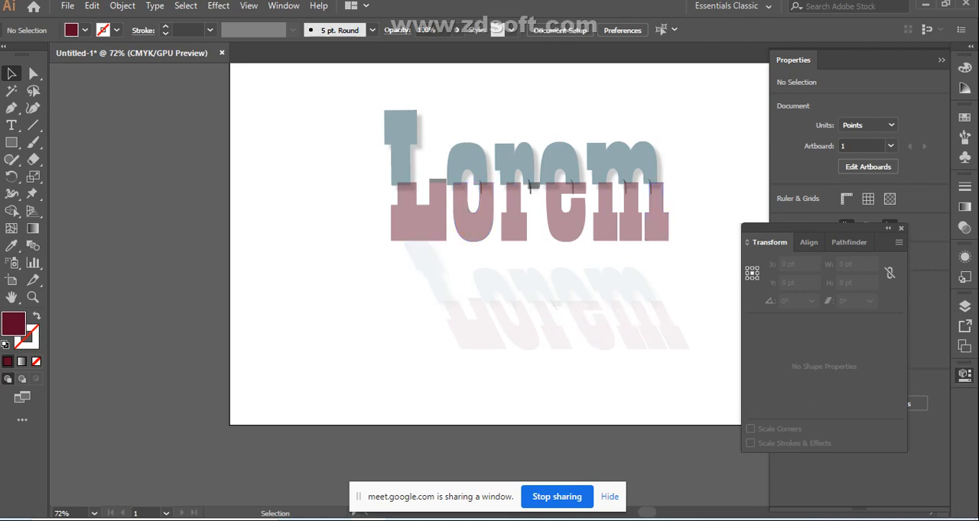
{"action": "scroll", "coordinate": [649, 234], "scroll_direction": "down", "scroll_amount": 2}
{"action": "left_click_drag", "start_coordinate": [400, 215], "coordinate": [417, 304]}
{"action": "left_click_drag", "start_coordinate": [473, 290], "coordinate": [237, 259]}
{"action": "left_click", "coordinate": [243, 295]}
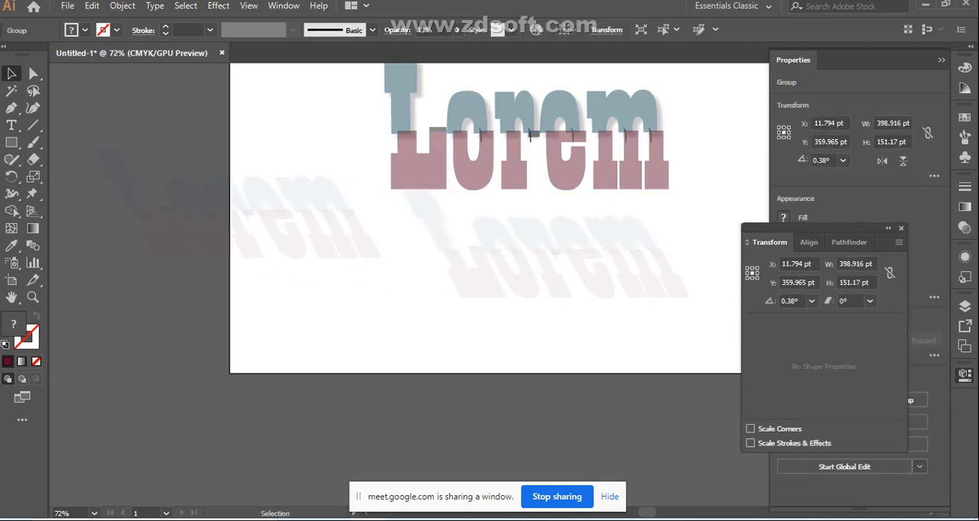
Convert the duplicated slanted lettering group into a compound path
{"action": "left_click", "coordinate": [241, 219]}
{"action": "right_click", "coordinate": [240, 207]}
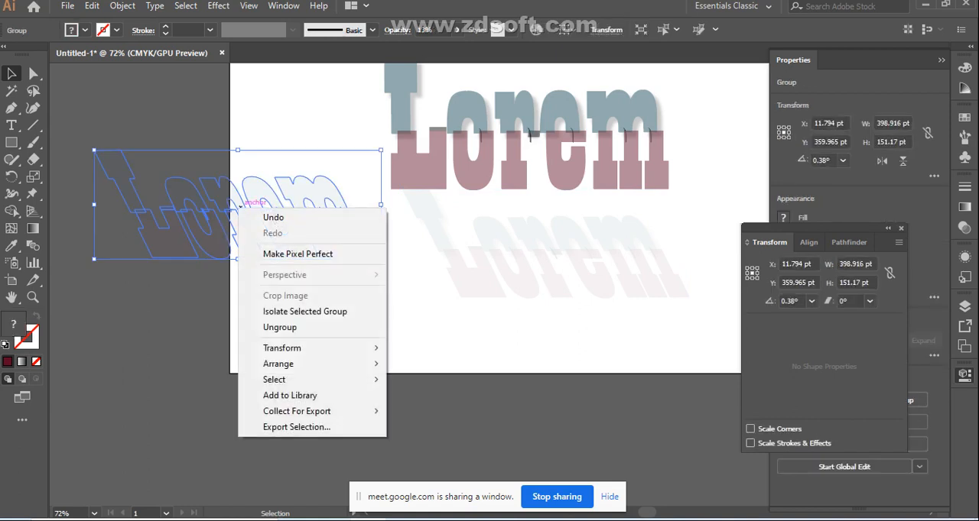
{"action": "left_click", "coordinate": [218, 329]}
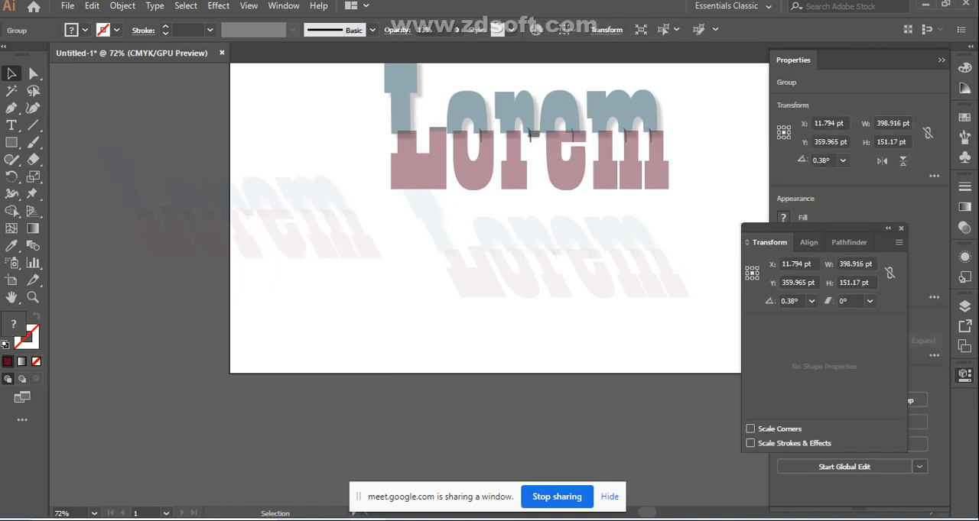
{"action": "left_click", "coordinate": [241, 218]}
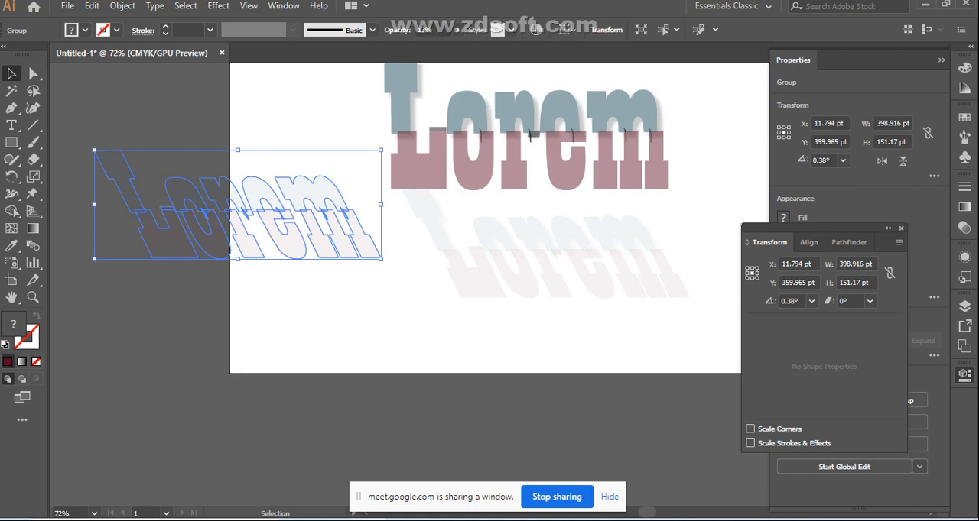
{"action": "right_click", "coordinate": [236, 207]}
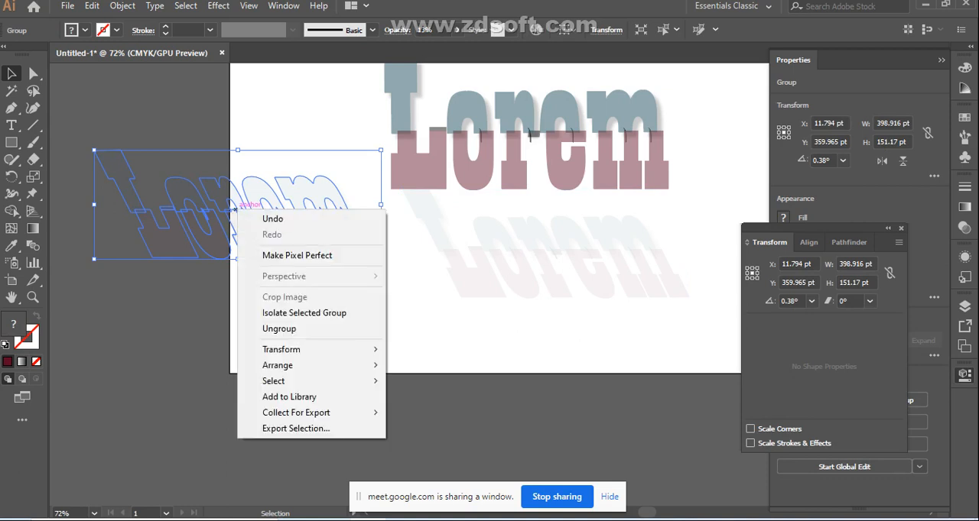
{"action": "key", "text": "Escape"}
{"action": "left_click", "coordinate": [122, 5]}
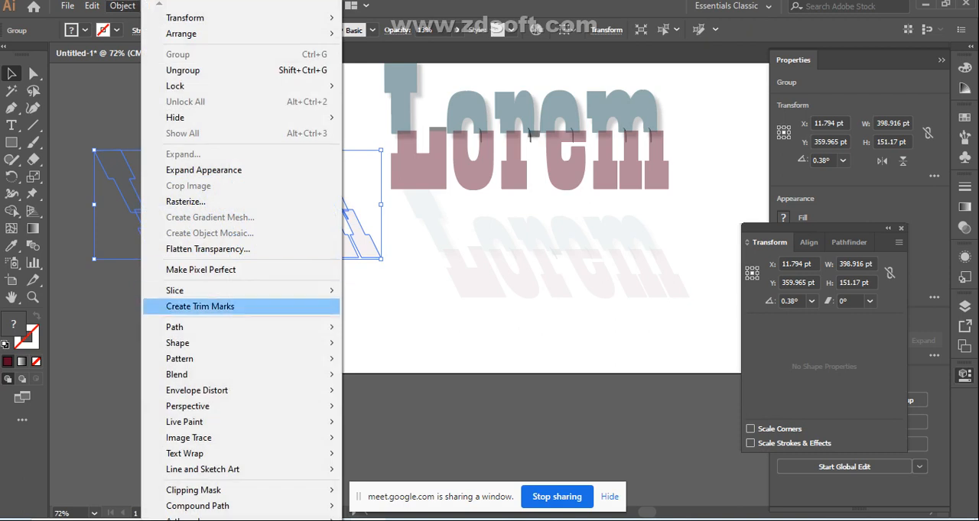
{"action": "mouse_move", "coordinate": [230, 506]}
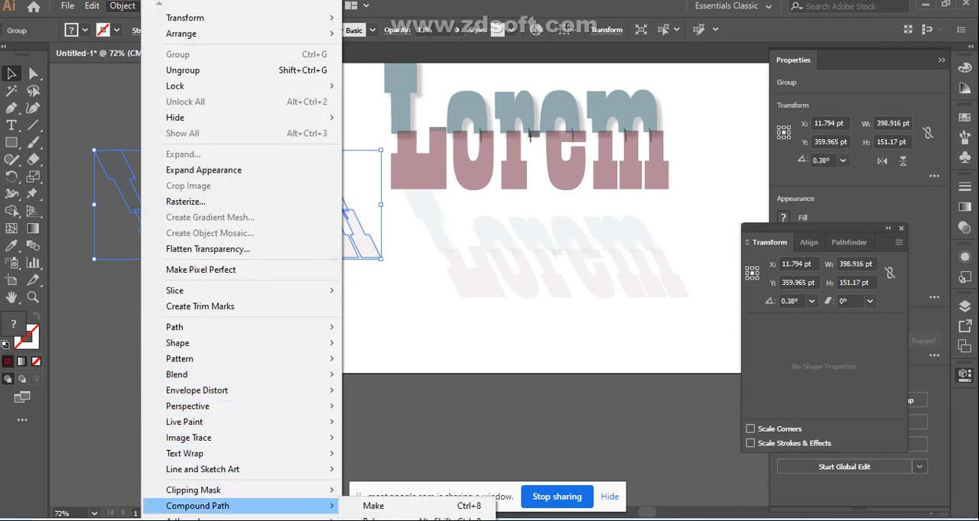
{"action": "left_click", "coordinate": [373, 506]}
{"action": "left_click", "coordinate": [315, 312]}
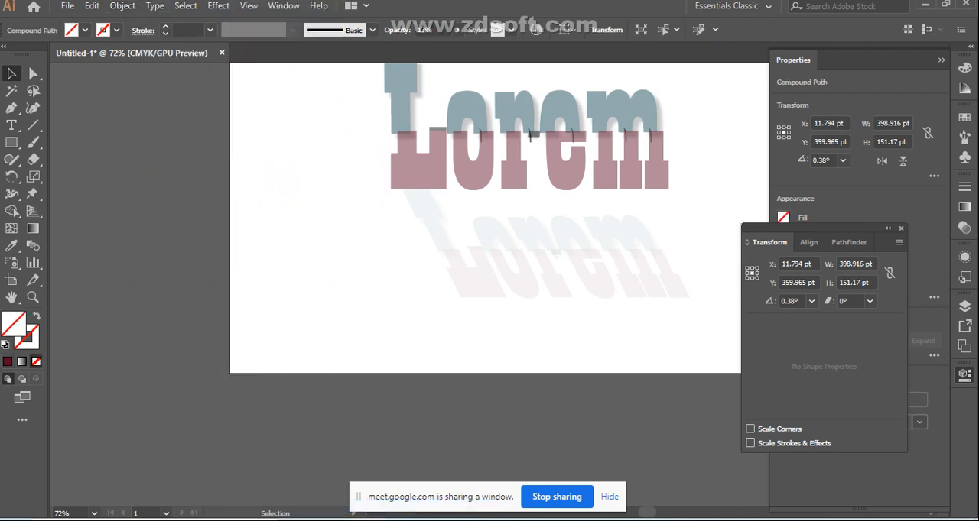
Fill the compound path with near-black 0c0104 and deselect it
{"action": "left_click", "coordinate": [235, 239]}
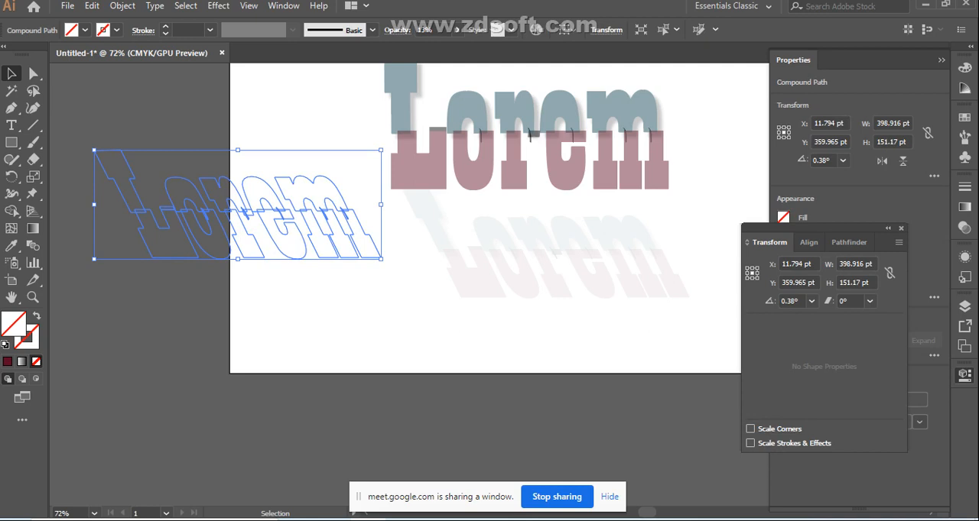
{"action": "double_click", "coordinate": [13, 324]}
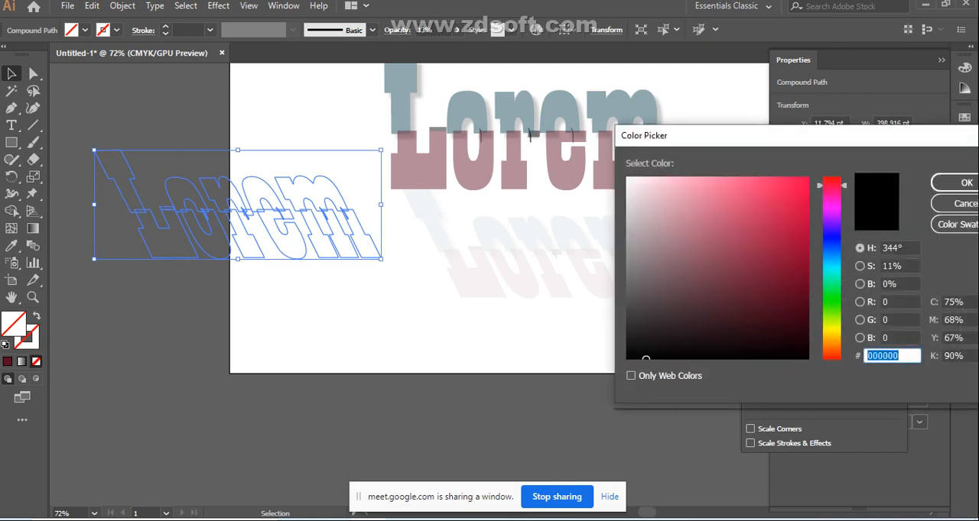
{"action": "left_click", "coordinate": [797, 184]}
{"action": "left_click", "coordinate": [793, 349]}
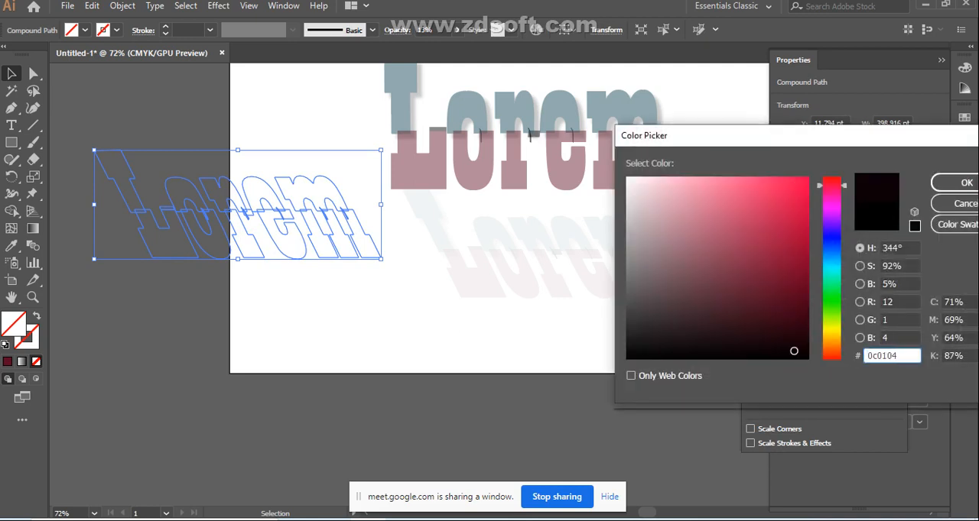
{"action": "left_click", "coordinate": [967, 183]}
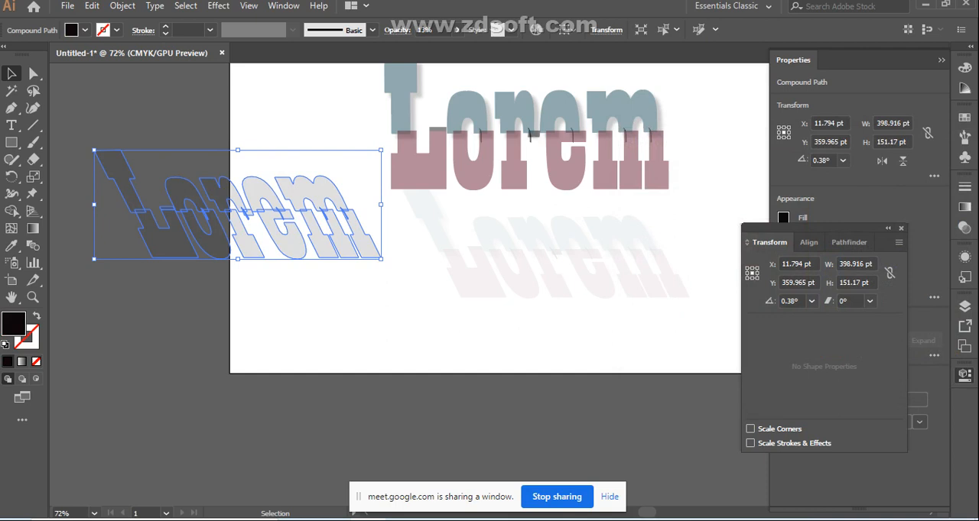
{"action": "left_click", "coordinate": [308, 325]}
Move the black lettering to the artboard's lower-left corner and raise its opacity to 100%
{"action": "left_click", "coordinate": [327, 239]}
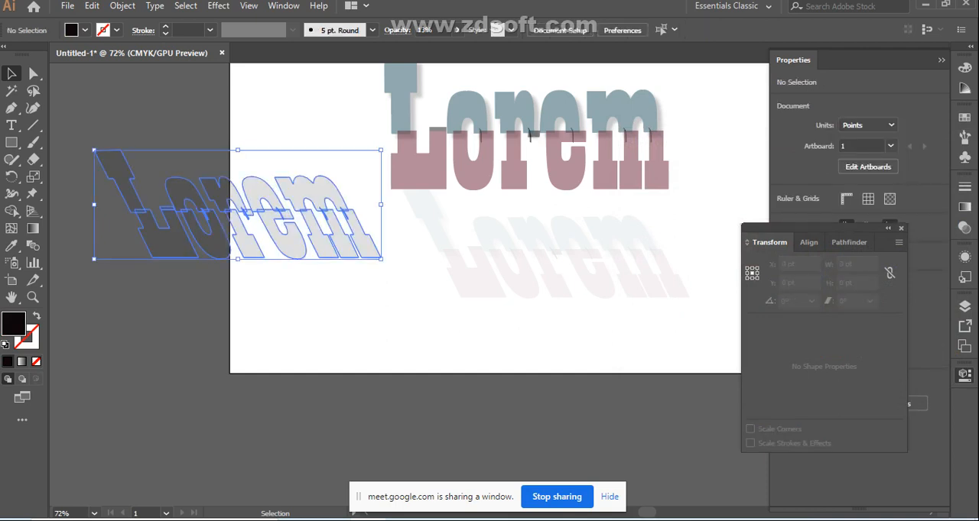
{"action": "left_click_drag", "start_coordinate": [327, 238], "coordinate": [422, 340]}
{"action": "left_click", "coordinate": [433, 409]}
{"action": "left_click", "coordinate": [425, 336]}
{"action": "left_click", "coordinate": [457, 30]}
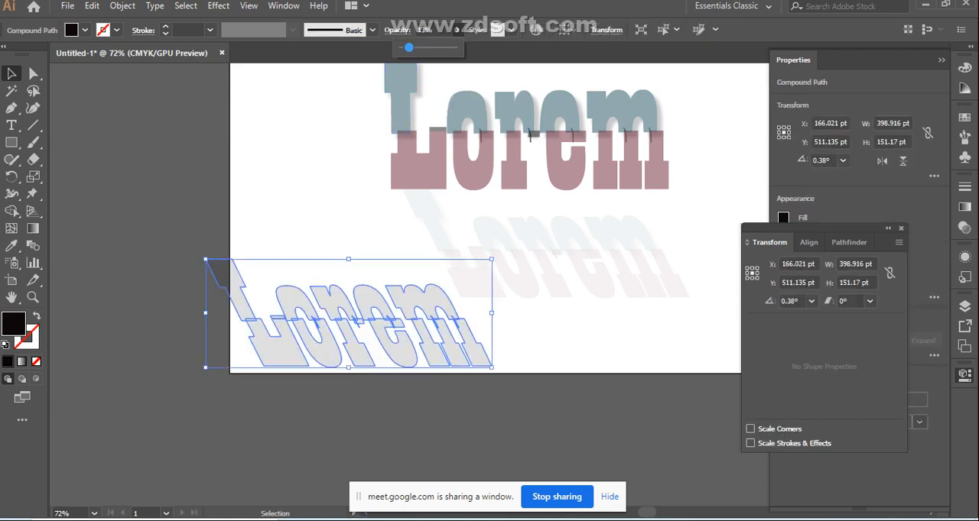
{"action": "left_click_drag", "start_coordinate": [408, 47], "coordinate": [457, 48]}
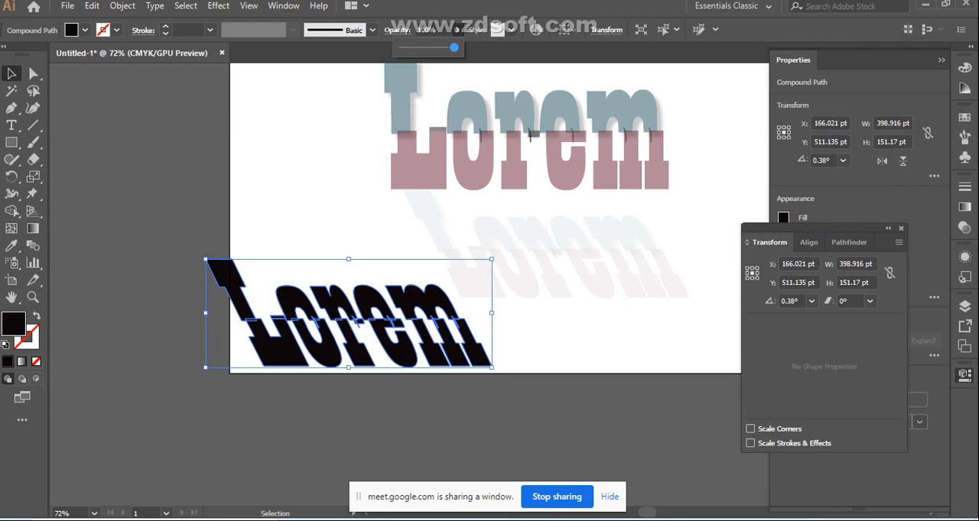
Duplicate the black slanted lettering and place the copy directly below it, slightly offset to the right
{"action": "scroll", "coordinate": [472, 221], "scroll_direction": "down", "scroll_amount": 3}
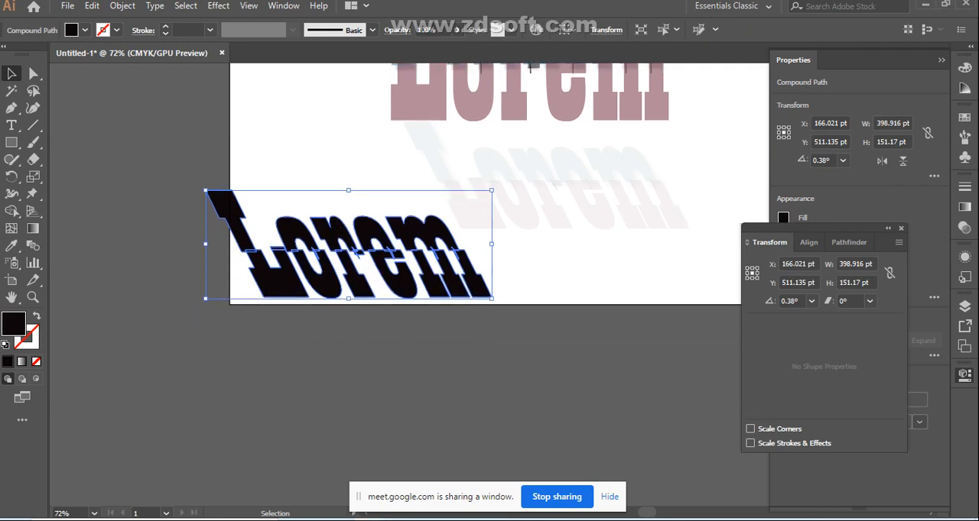
{"action": "left_click", "coordinate": [397, 343]}
{"action": "left_click", "coordinate": [360, 273]}
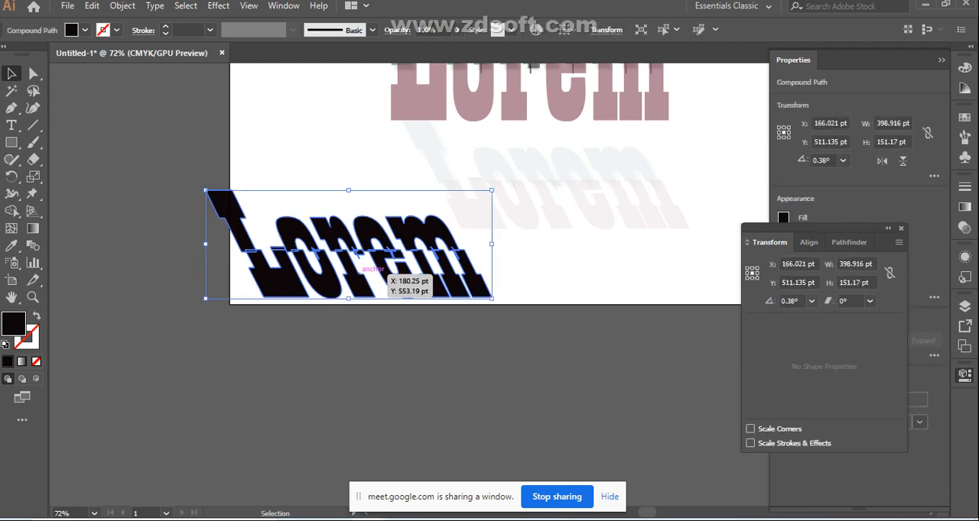
{"action": "key", "text": "a"}
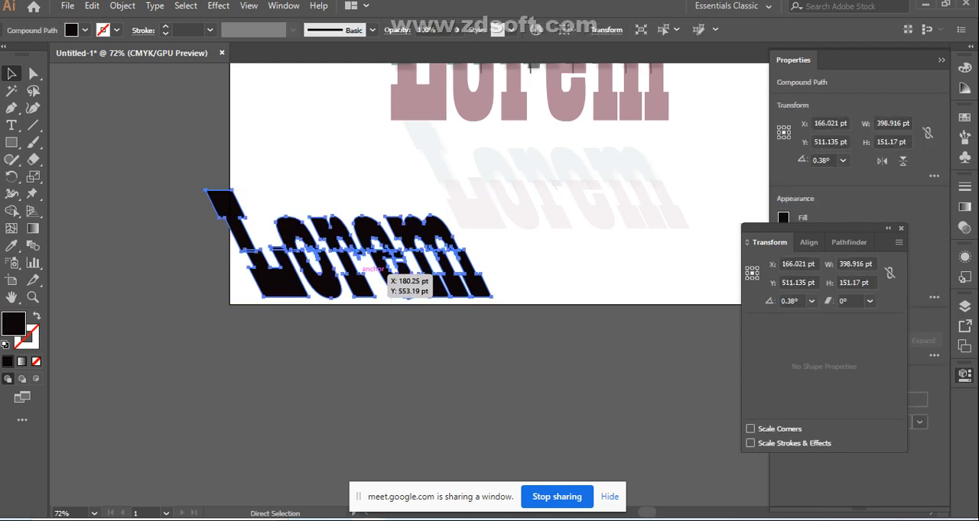
{"action": "key", "text": "ctrl"}
{"action": "left_click_drag", "start_coordinate": [360, 273], "coordinate": [504, 313]}
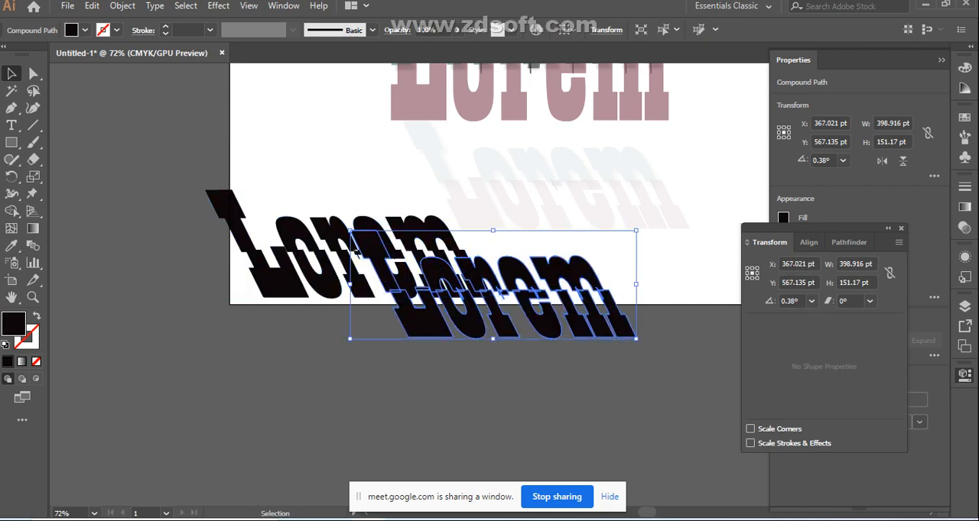
{"action": "left_click_drag", "start_coordinate": [492, 319], "coordinate": [402, 388]}
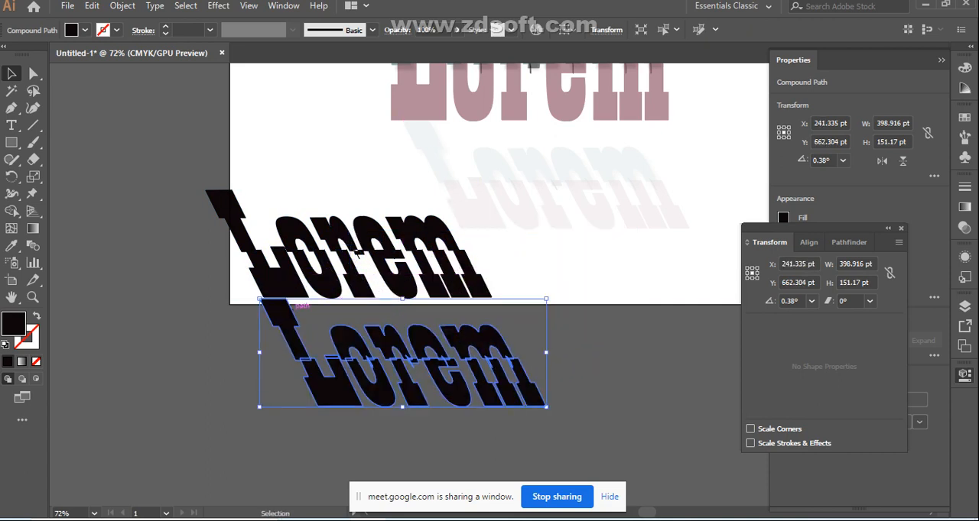
Scale the lower black copy down to about 263 by 100 pt and keep it just beneath the upper lettering
{"action": "left_click_drag", "start_coordinate": [259, 299], "coordinate": [333, 326]}
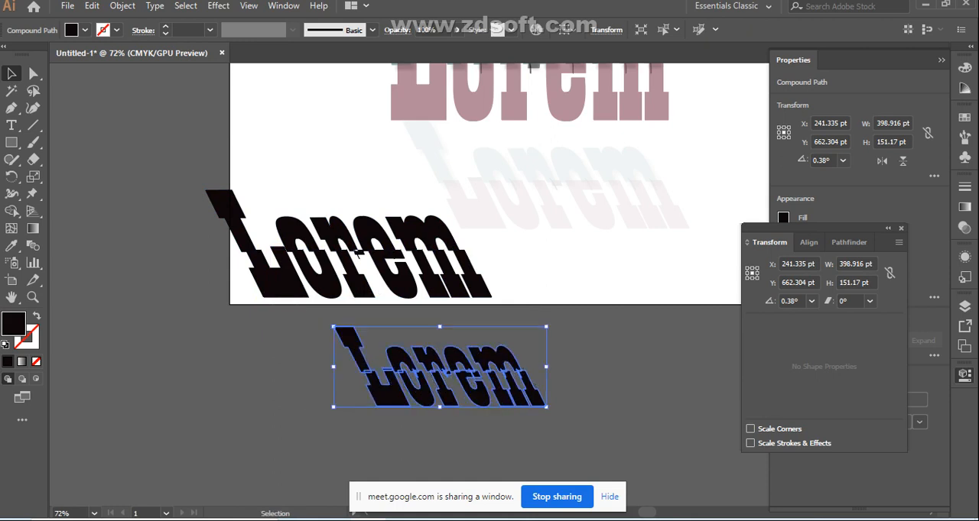
{"action": "left_click_drag", "start_coordinate": [400, 374], "coordinate": [354, 345]}
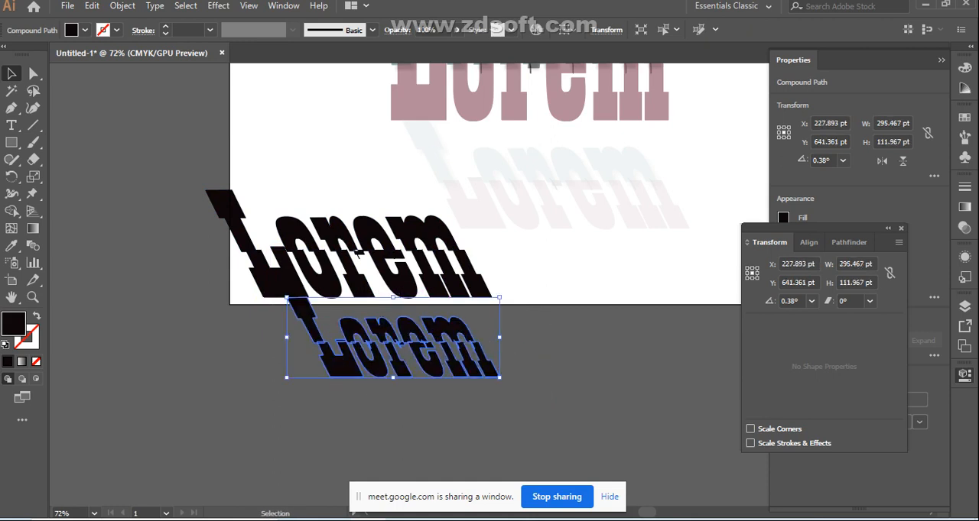
{"action": "left_click_drag", "start_coordinate": [287, 298], "coordinate": [311, 307]}
{"action": "left_click_drag", "start_coordinate": [398, 361], "coordinate": [375, 352]}
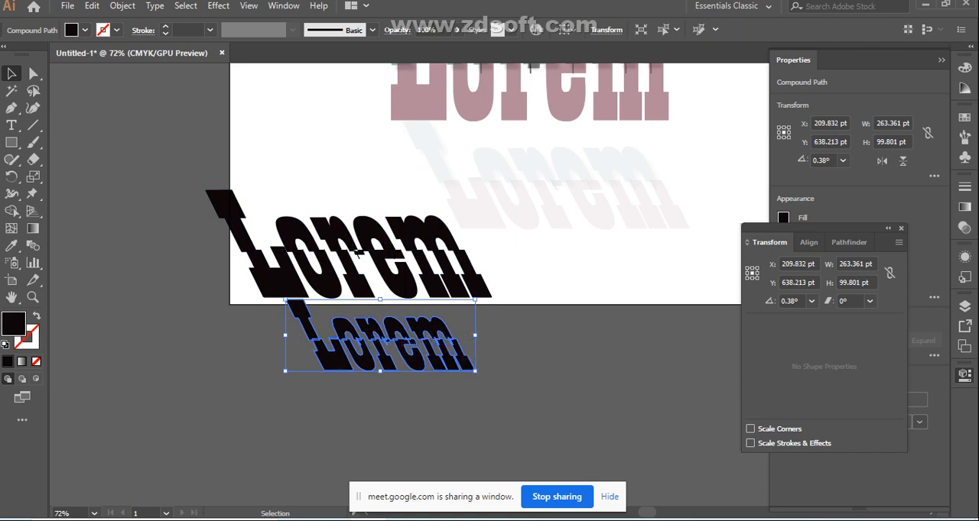
Stretch the lower copy horizontally to about 375 pt wide, keeping its height, and deselect it
{"action": "left_click_drag", "start_coordinate": [476, 335], "coordinate": [512, 335]}
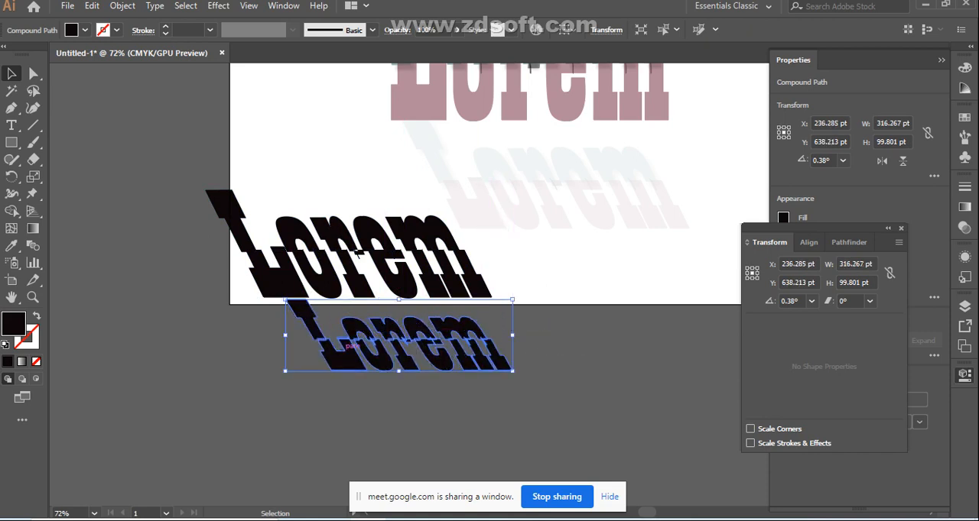
{"action": "left_click_drag", "start_coordinate": [285, 335], "coordinate": [270, 335]}
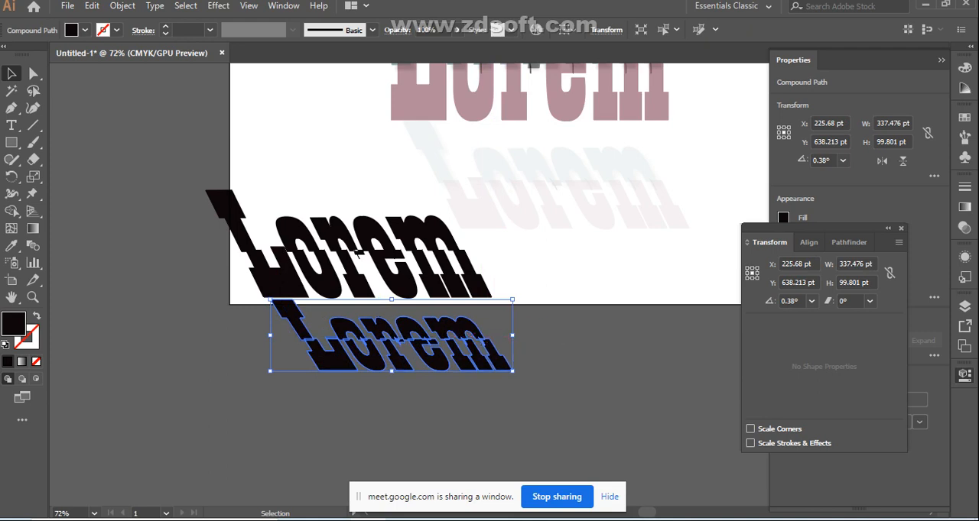
{"action": "left_click_drag", "start_coordinate": [512, 335], "coordinate": [531, 334]}
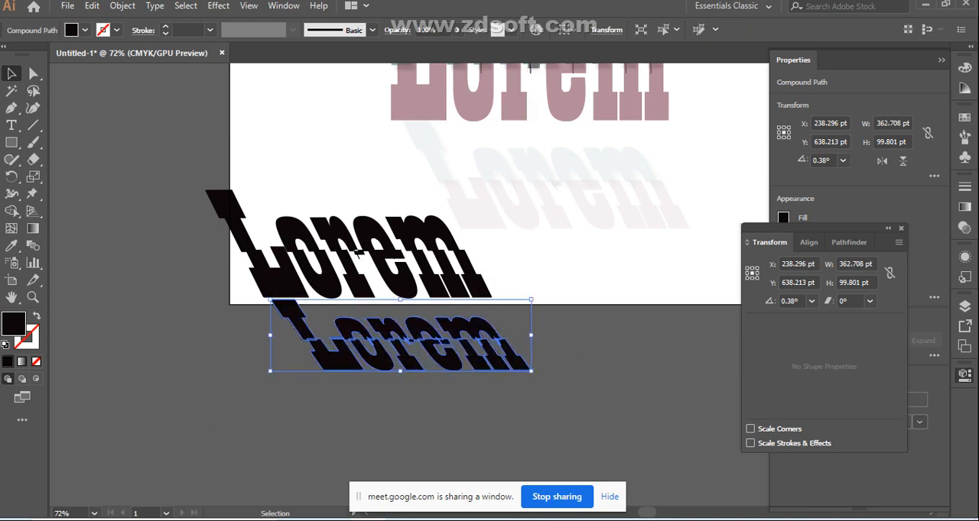
{"action": "left_click", "coordinate": [564, 344]}
{"action": "left_click", "coordinate": [467, 338]}
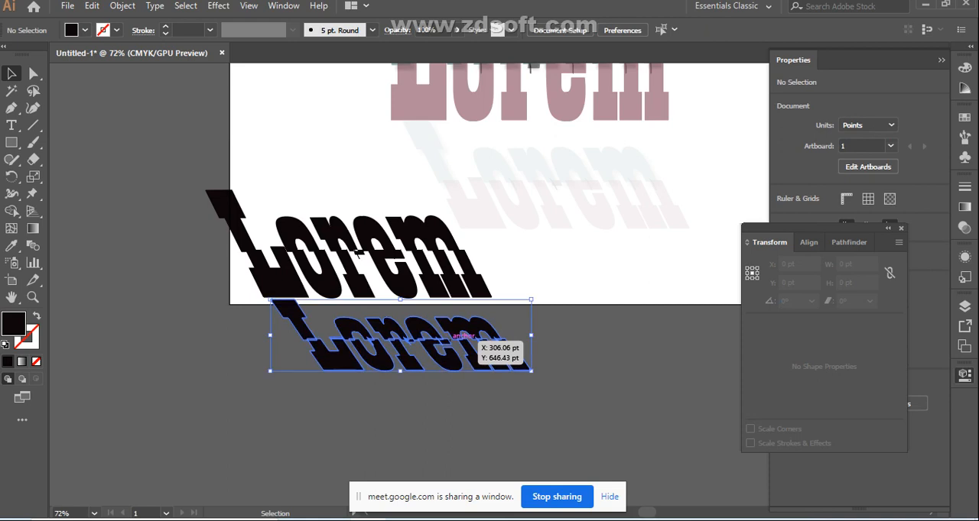
{"action": "left_click", "coordinate": [270, 372]}
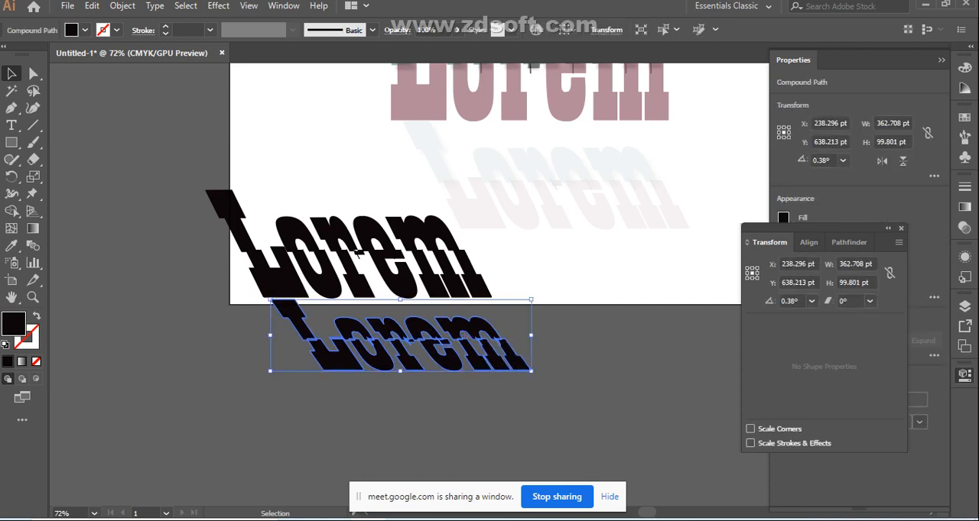
{"action": "left_click_drag", "start_coordinate": [531, 335], "coordinate": [539, 312]}
{"action": "left_click", "coordinate": [562, 337]}
Lower the opacity of the stretched lower copy to a faint shadow level and deselect it
{"action": "left_click", "coordinate": [388, 349]}
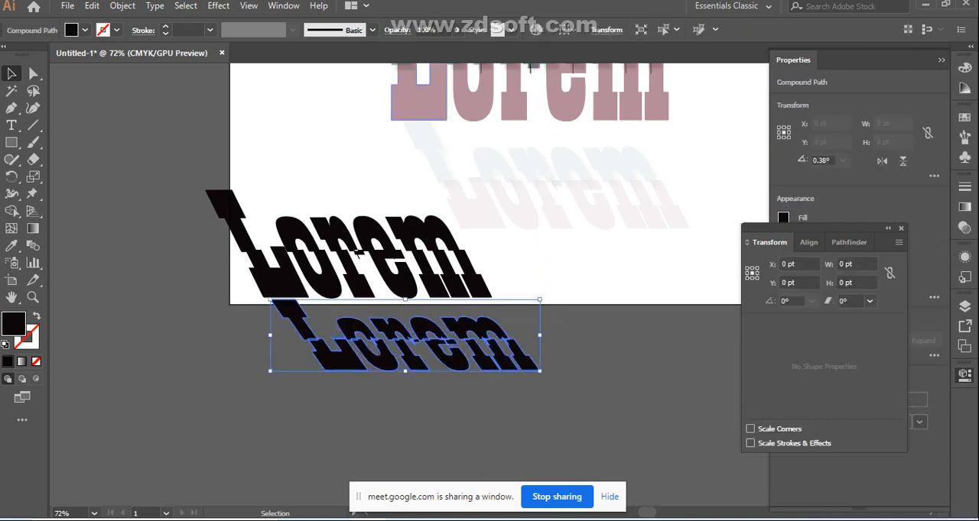
{"action": "left_click", "coordinate": [456, 29]}
{"action": "left_click_drag", "start_coordinate": [453, 47], "coordinate": [406, 48]}
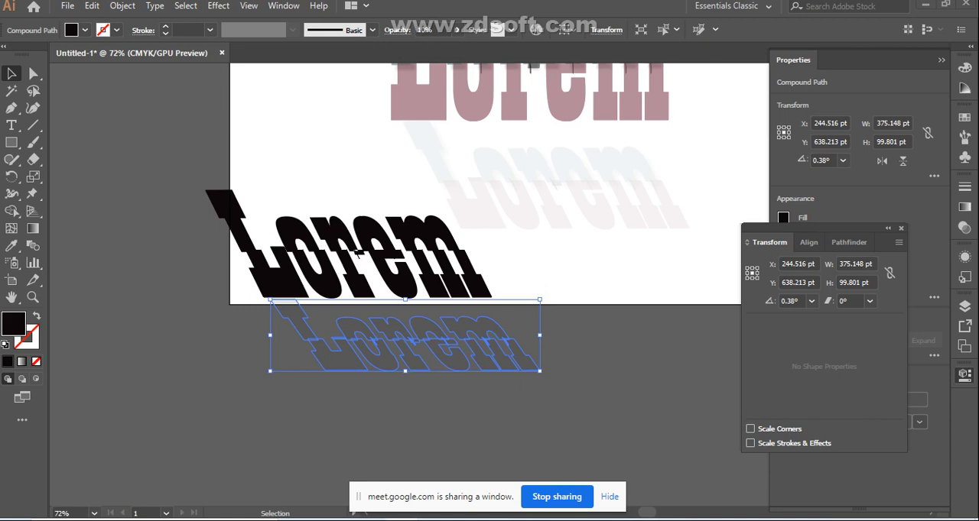
{"action": "left_click", "coordinate": [461, 417]}
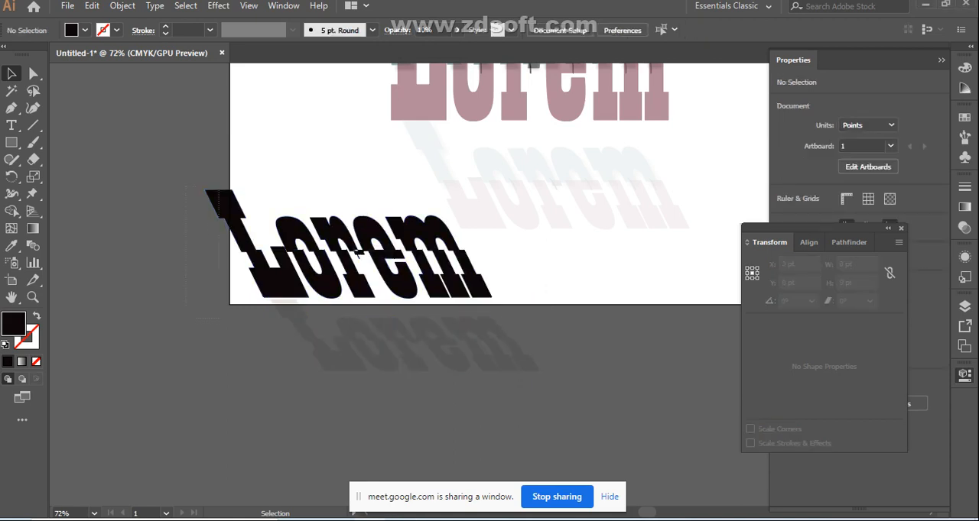
Delete the earlier faded slanted copy and the original two-colour lettering from the artboard
{"action": "key", "text": "ctrl+a"}
{"action": "left_click_drag", "start_coordinate": [184, 185], "coordinate": [401, 357]}
{"action": "left_click", "coordinate": [627, 195]}
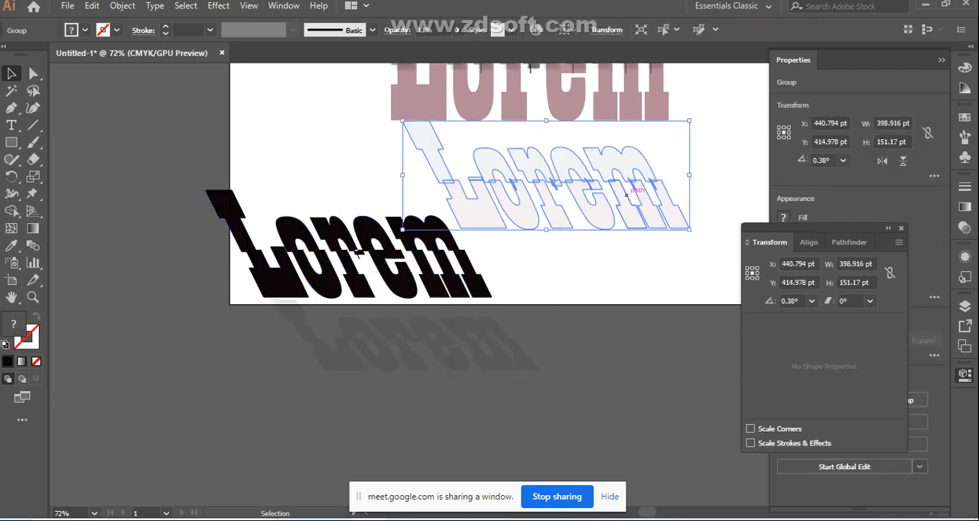
{"action": "key", "text": "Delete"}
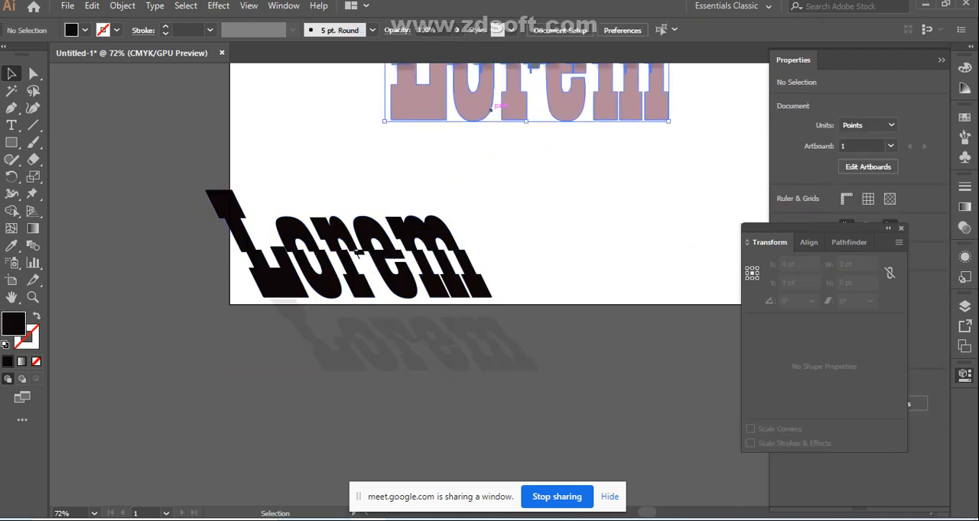
{"action": "key", "text": "Delete"}
Move the black slanted lettering and its faded shadow copy together up onto the artboard and deselect them
{"action": "left_click_drag", "start_coordinate": [191, 167], "coordinate": [535, 358]}
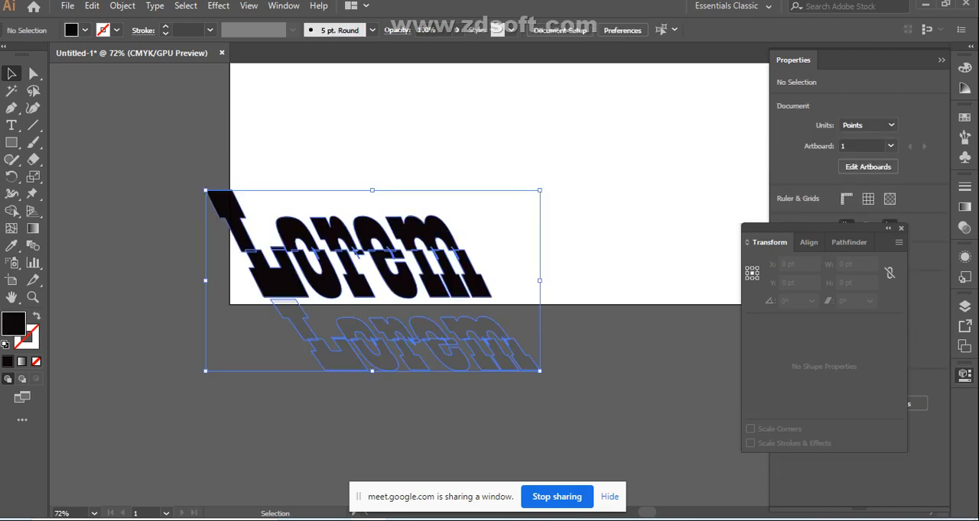
{"action": "left_click_drag", "start_coordinate": [314, 286], "coordinate": [419, 187]}
{"action": "key", "text": "ctrl+shift+a"}
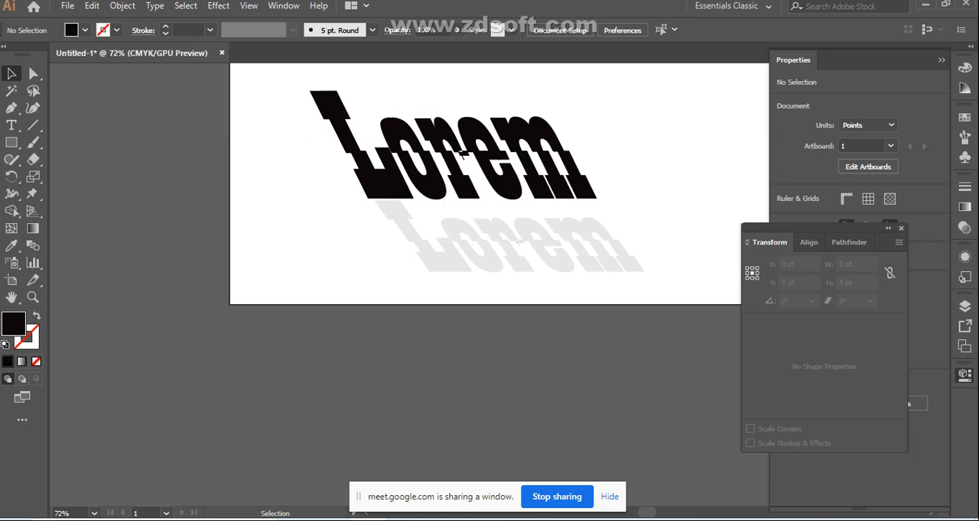
Switch to the Google Meet call, look through the participant list, and return to Illustrator
{"action": "mouse_move", "coordinate": [401, 519]}
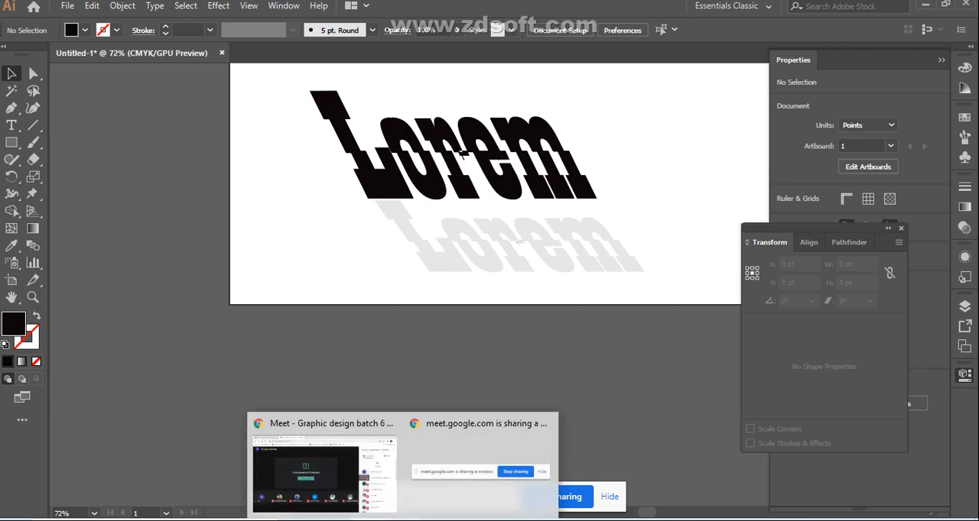
{"action": "left_click", "coordinate": [324, 472]}
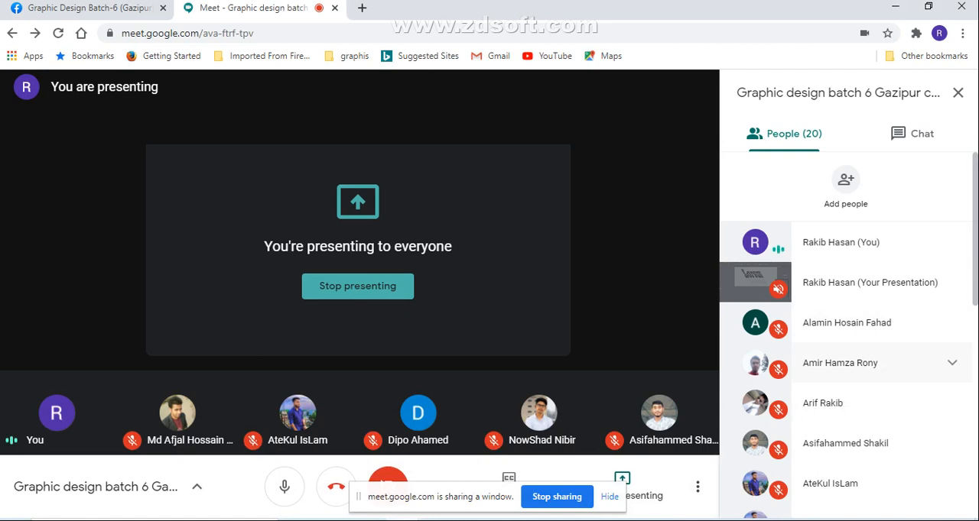
{"action": "scroll", "coordinate": [880, 328], "scroll_direction": "down", "scroll_amount": 2}
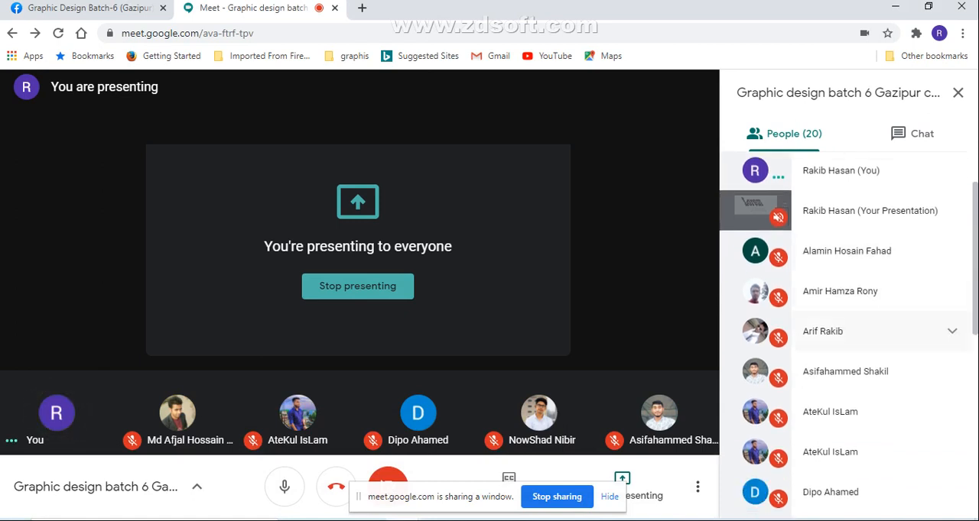
{"action": "scroll", "coordinate": [879, 334], "scroll_direction": "down", "scroll_amount": 6}
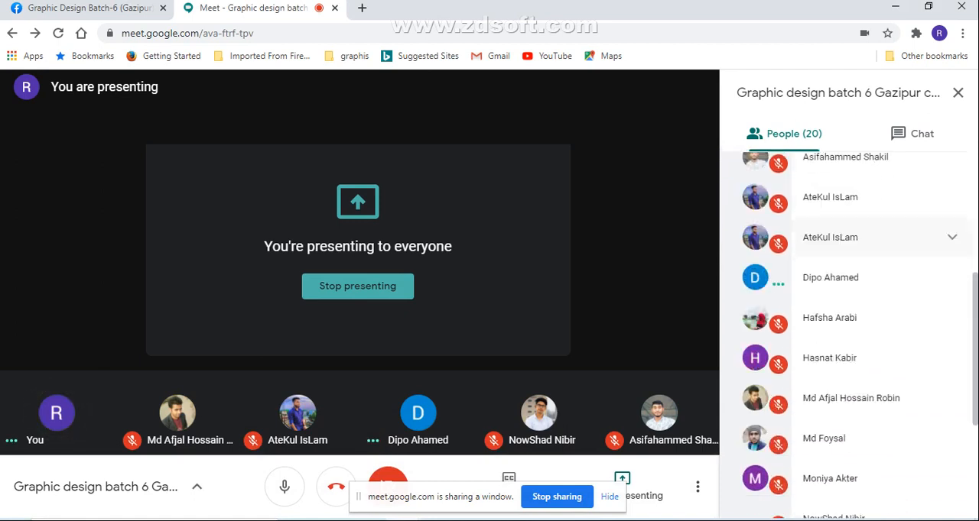
{"action": "scroll", "coordinate": [879, 337], "scroll_direction": "up", "scroll_amount": 8}
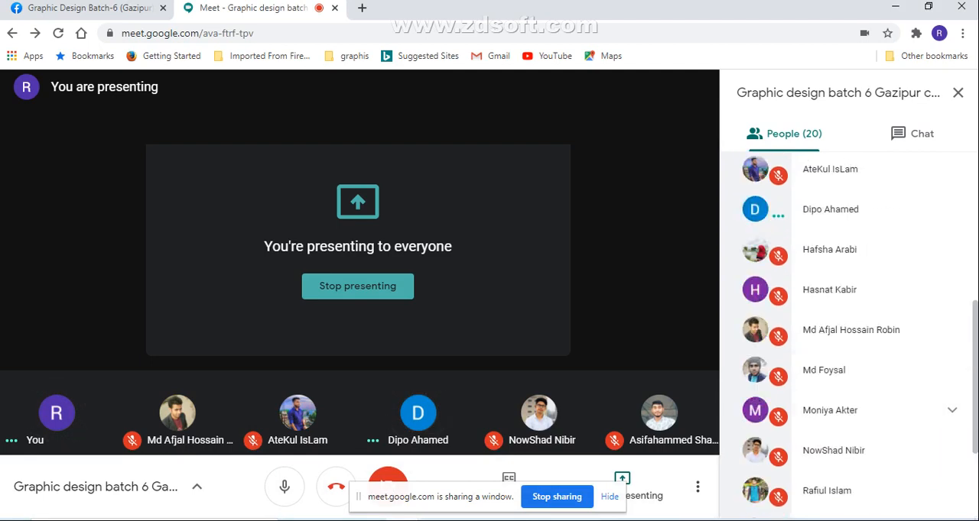
{"action": "scroll", "coordinate": [879, 337], "scroll_direction": "down", "scroll_amount": 7}
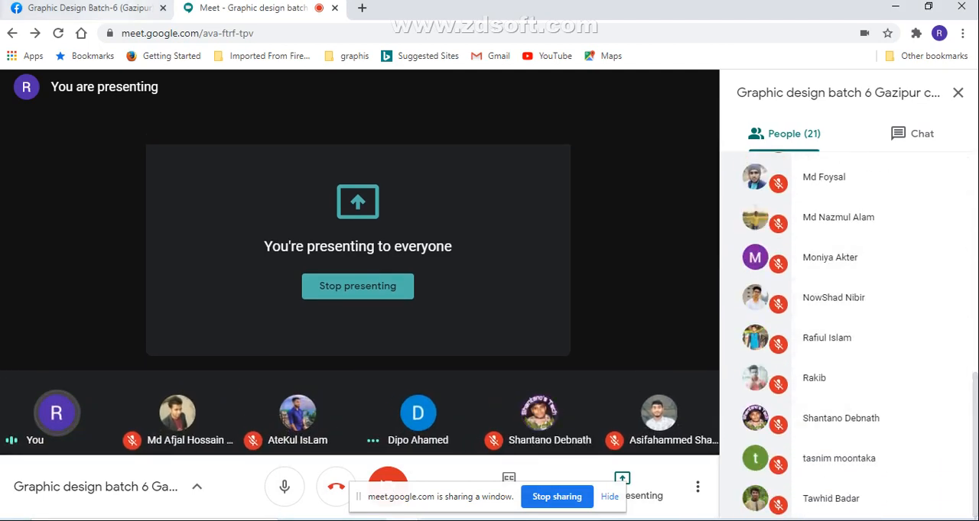
{"action": "left_click", "coordinate": [88, 8]}
{"action": "left_click", "coordinate": [252, 8]}
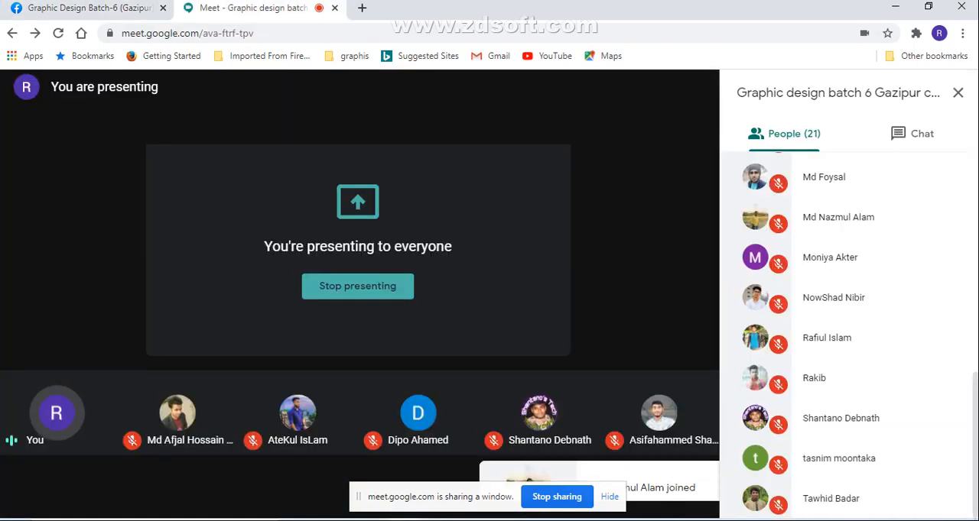
{"action": "key", "text": "alt+Tab"}
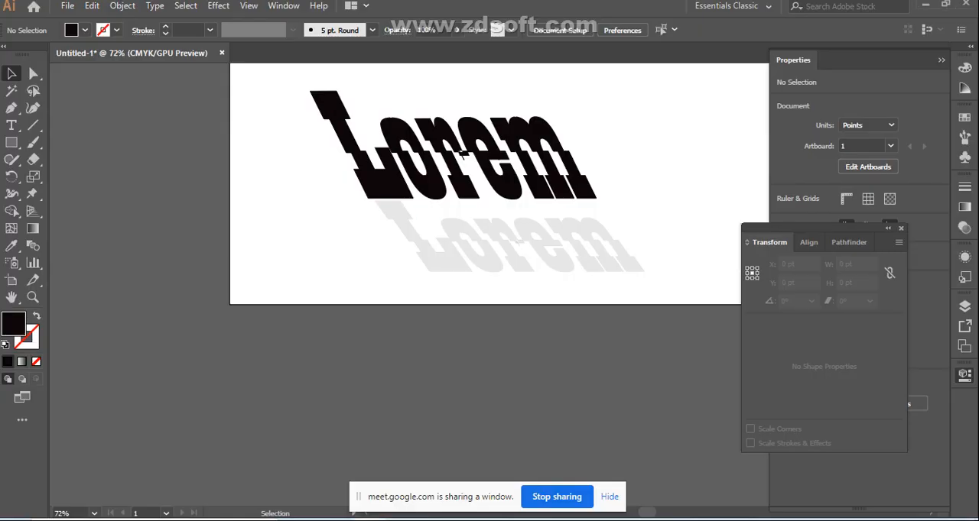
Delete the slanted lettering and its faded shadow copy to leave the artboard empty
{"action": "scroll", "coordinate": [528, 249], "scroll_direction": "up", "scroll_amount": 4}
{"action": "scroll", "coordinate": [458, 272], "scroll_direction": "up", "scroll_amount": 3}
{"action": "scroll", "coordinate": [462, 259], "scroll_direction": "down", "scroll_amount": 4}
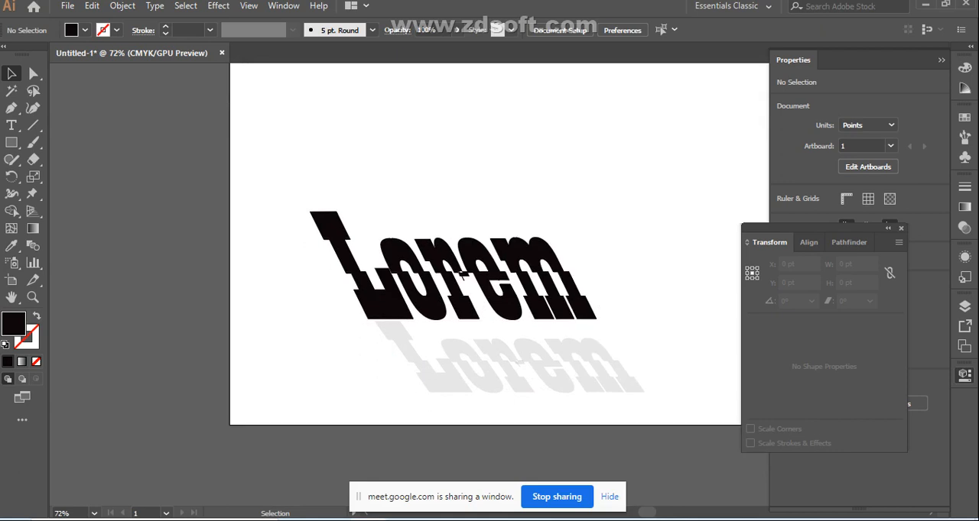
{"action": "left_click", "coordinate": [462, 258]}
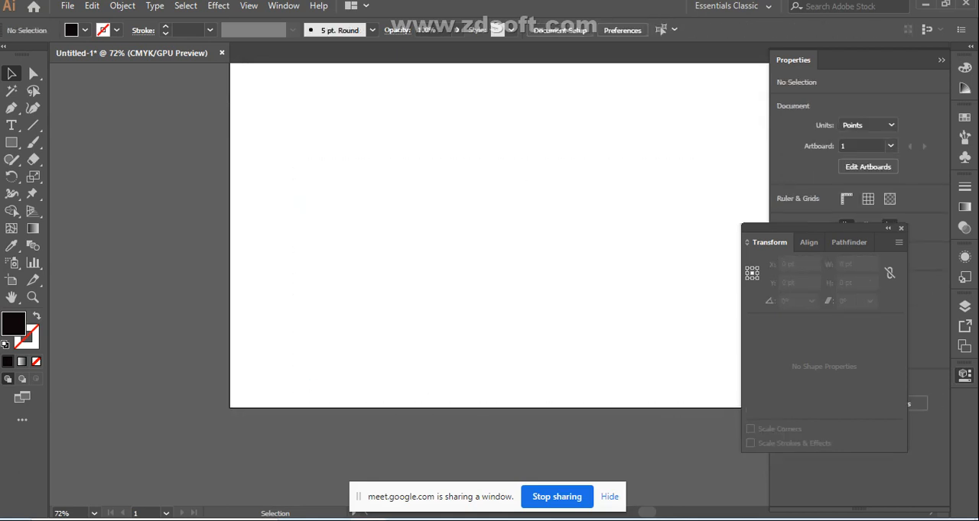
Collapse the Properties panel and close the floating Transform, Align and Pathfinder group to clear the workspace
{"action": "left_click", "coordinate": [887, 229]}
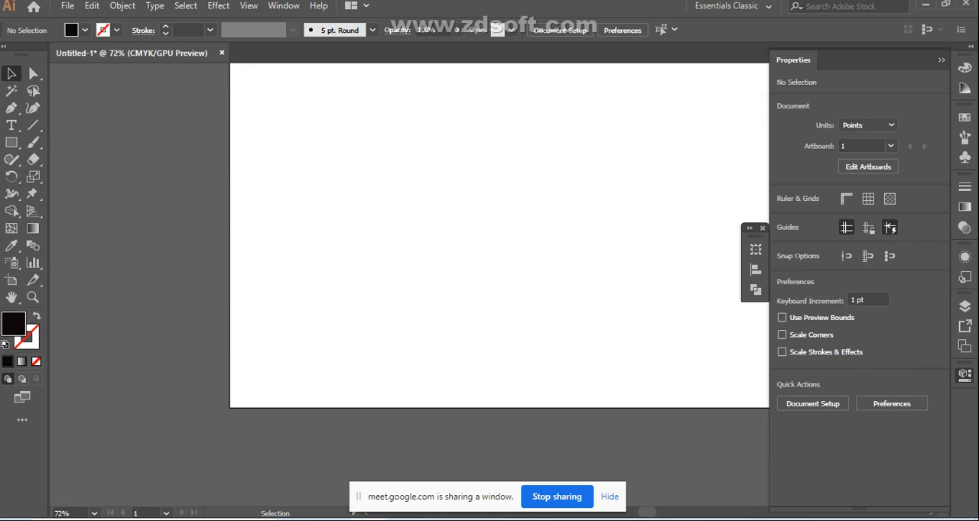
{"action": "left_click", "coordinate": [941, 61]}
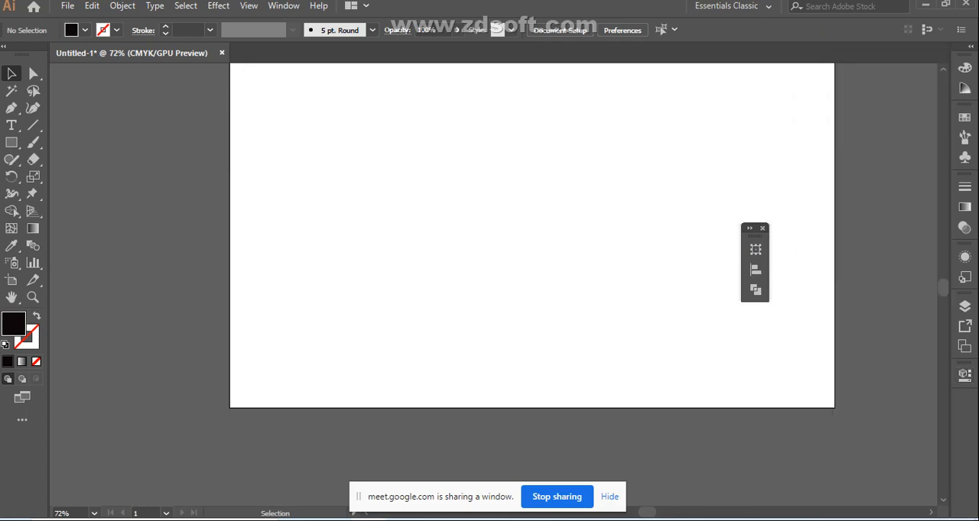
{"action": "left_click", "coordinate": [762, 229]}
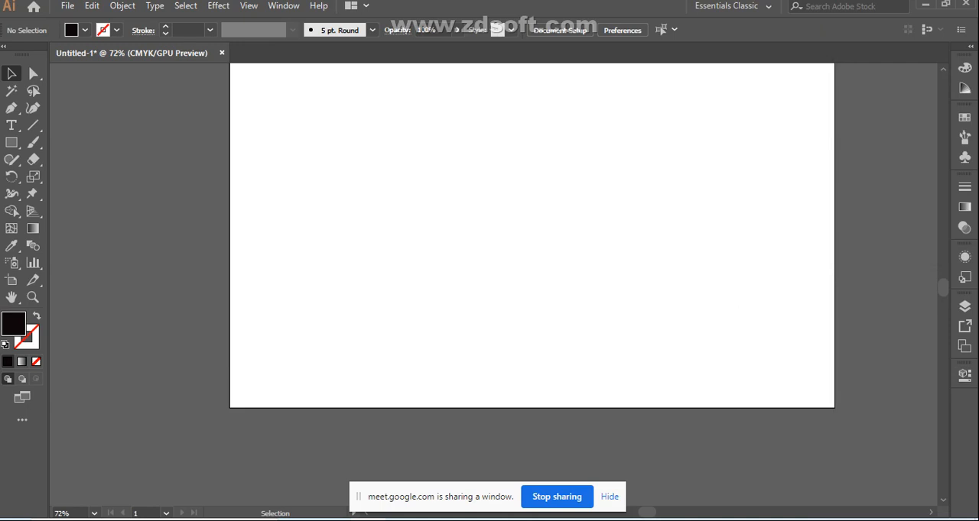
Place point text on the empty artboard and replace the placeholder with a capital letter I
{"action": "key", "text": "t"}
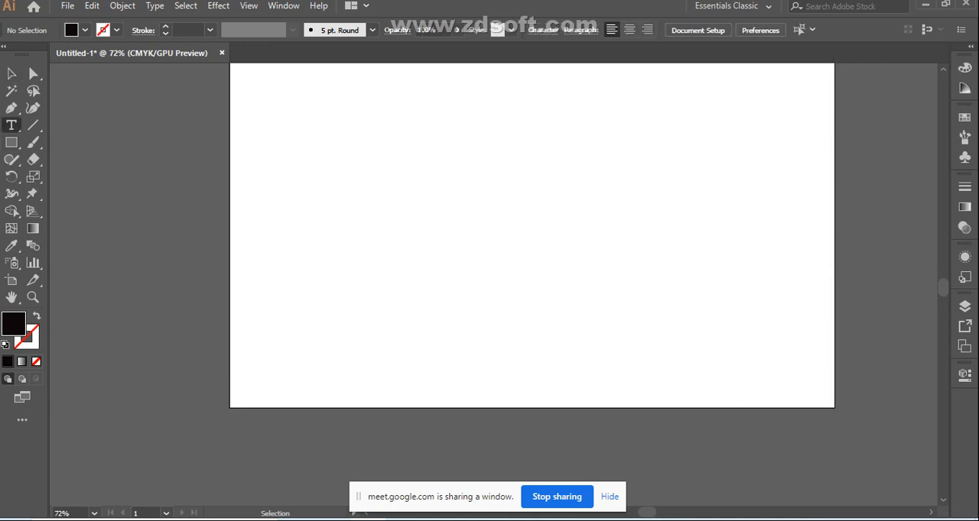
{"action": "left_click", "coordinate": [428, 198]}
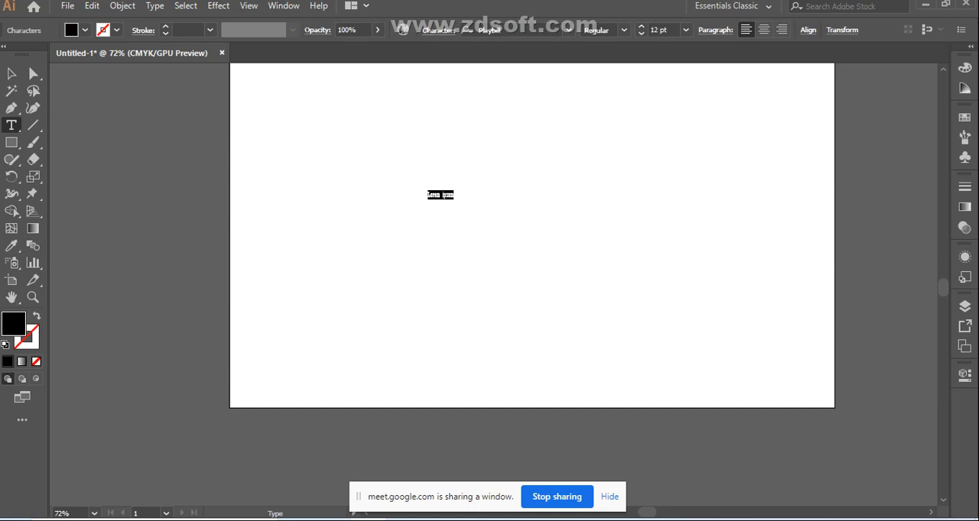
{"action": "key", "text": "BackSpace"}
{"action": "left_click", "coordinate": [428, 195]}
Try to set the letter's font size to 72 pt
{"action": "left_click", "coordinate": [685, 30]}
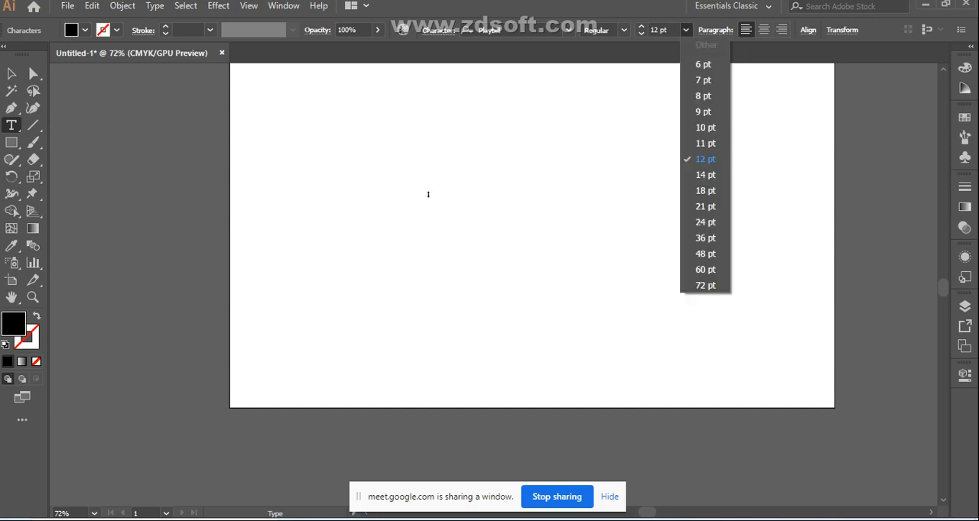
{"action": "left_click", "coordinate": [705, 285]}
{"action": "key", "text": "Escape"}
{"action": "key", "text": "a"}
{"action": "left_click_drag", "start_coordinate": [387, 156], "coordinate": [466, 223]}
{"action": "key", "text": "ctrl+shift+a"}
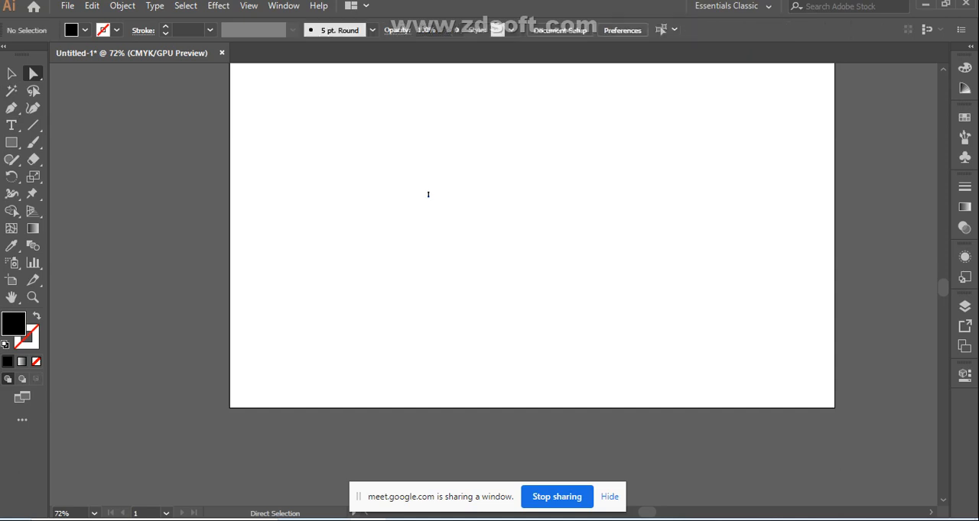
Scale the letter I up to a font size of about 210 pt and place it near the artboard's middle
{"action": "left_click", "coordinate": [427, 195]}
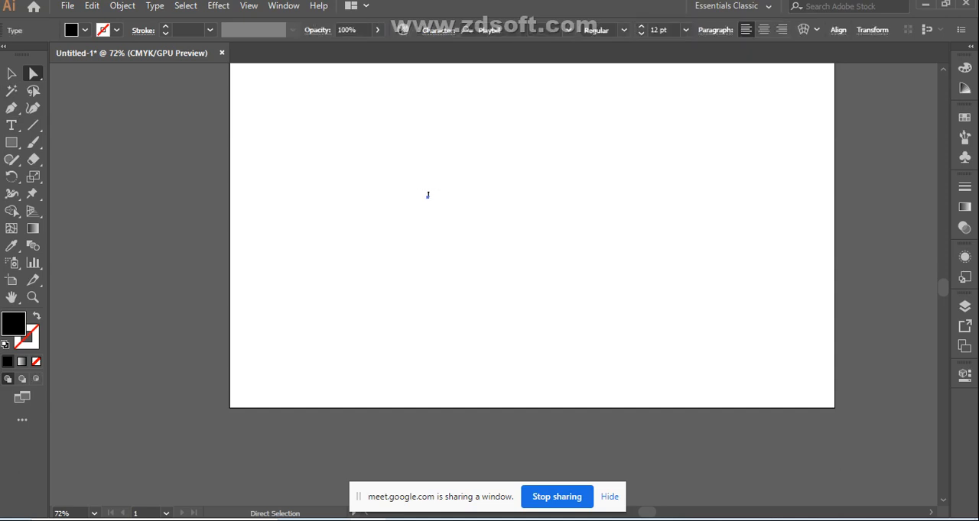
{"action": "key", "text": "v"}
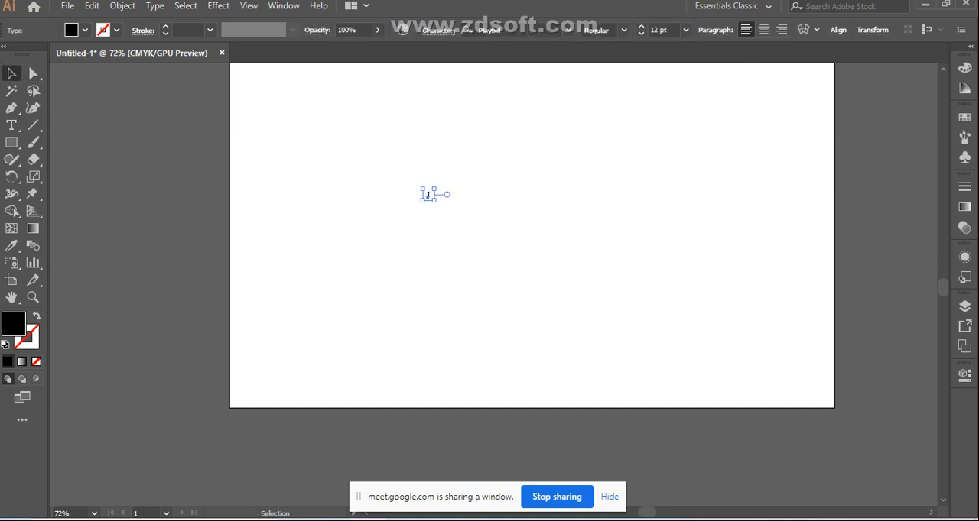
{"action": "left_click_drag", "start_coordinate": [434, 200], "coordinate": [593, 284]}
{"action": "left_click", "coordinate": [593, 284]}
{"action": "left_click_drag", "start_coordinate": [473, 237], "coordinate": [460, 204]}
{"action": "left_click_drag", "start_coordinate": [468, 247], "coordinate": [603, 318]}
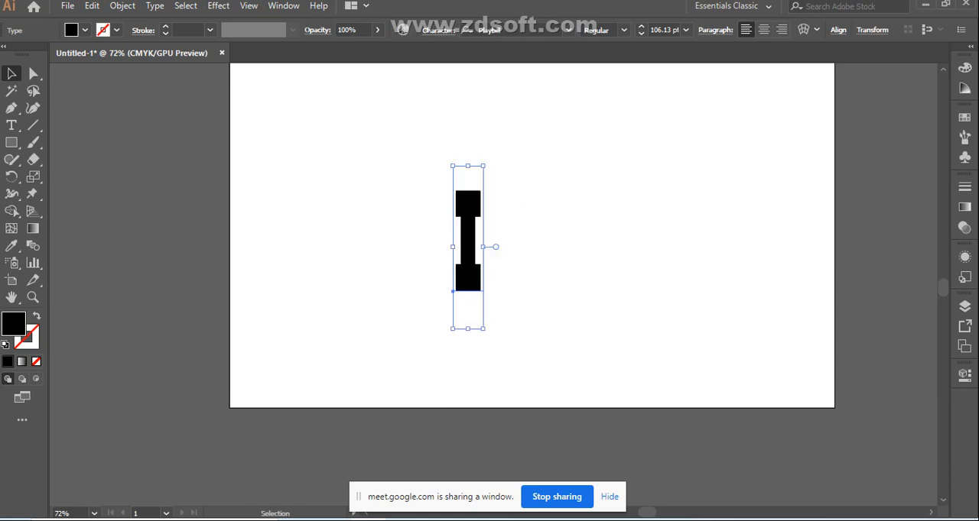
Browse through neighbouring fonts for the letter I and settle on Perpetua Titling MT Light
{"action": "scroll", "coordinate": [603, 317], "scroll_direction": "down", "scroll_amount": 2}
{"action": "key", "text": "t"}
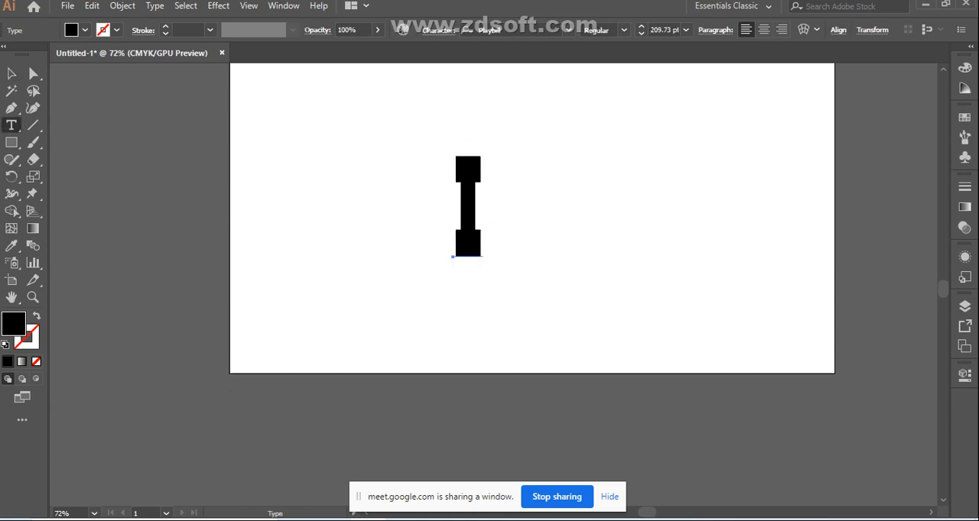
{"action": "left_click", "coordinate": [455, 214]}
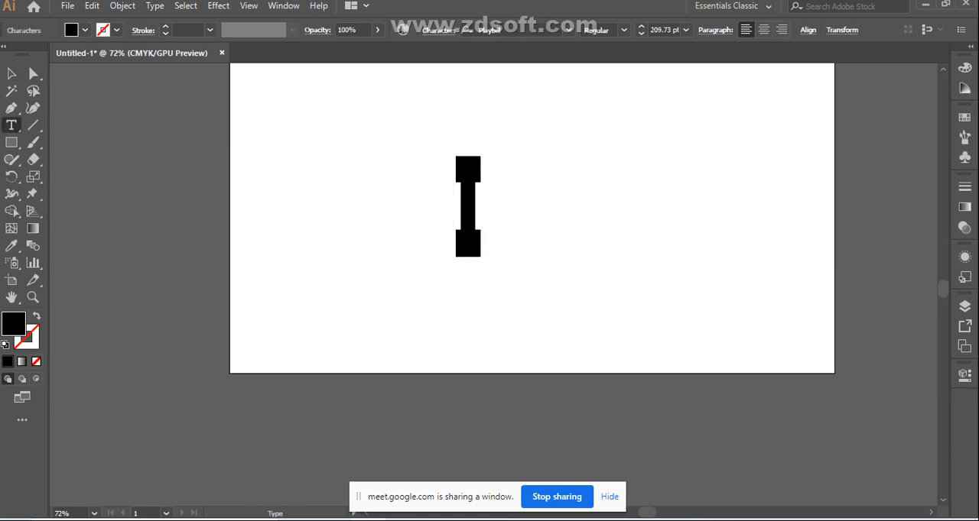
{"action": "left_click", "coordinate": [482, 215]}
{"action": "left_click", "coordinate": [11, 74]}
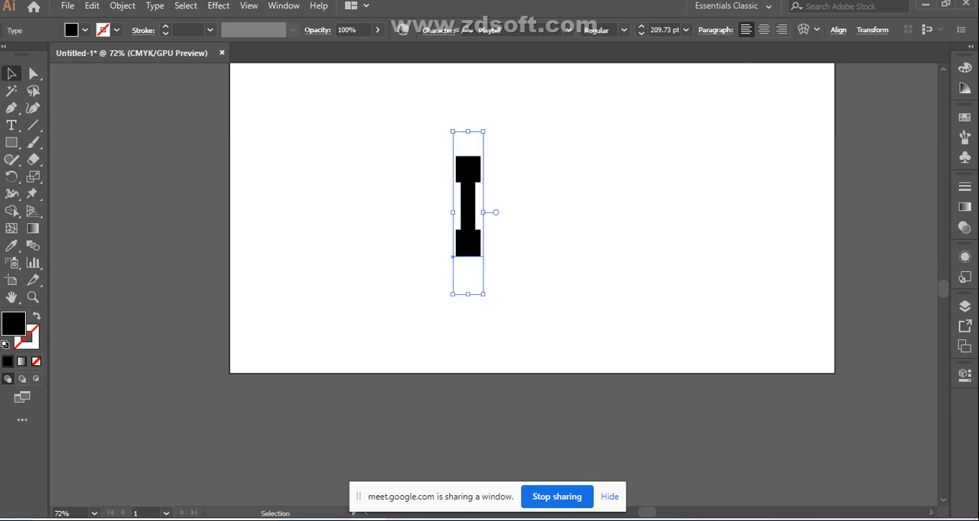
{"action": "left_click", "coordinate": [488, 29]}
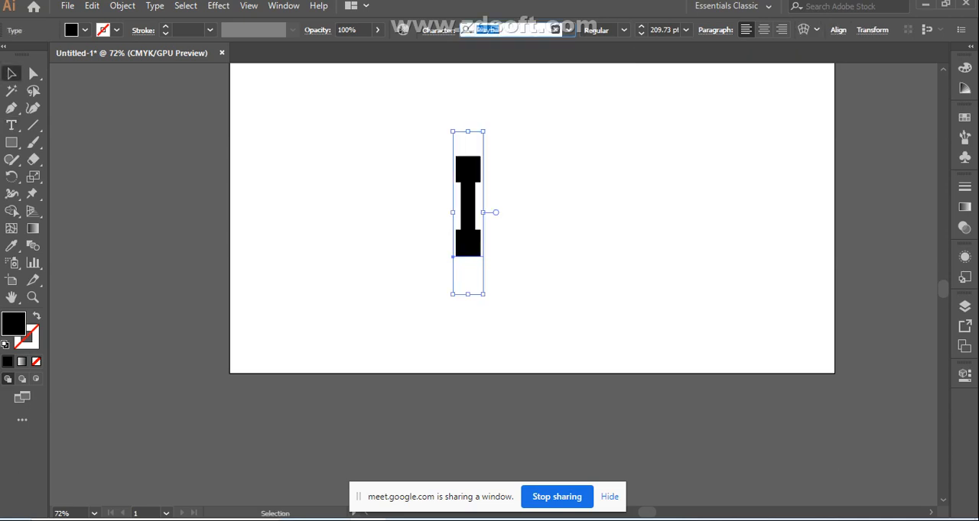
{"action": "key", "text": "Down"}
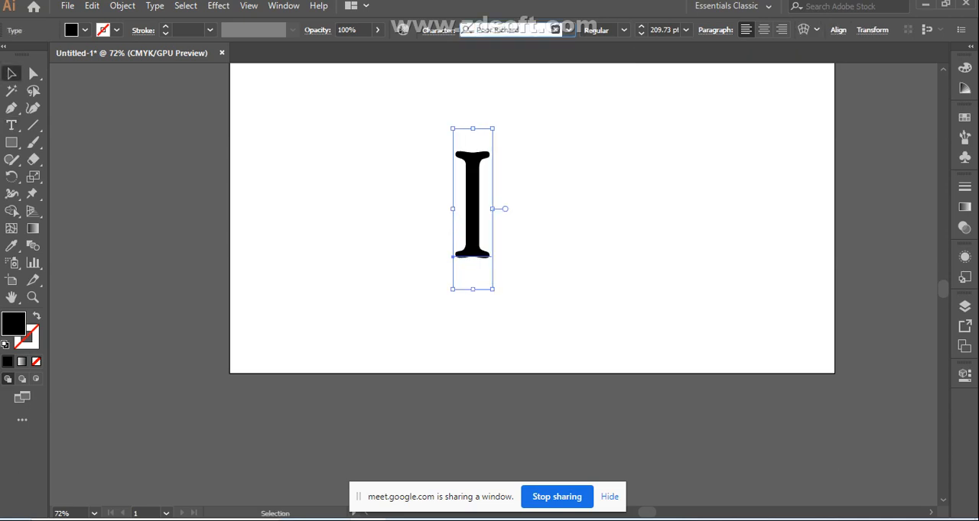
{"action": "key", "text": "Down"}
{"action": "key", "text": "Down"}
{"action": "key", "text": "Down"}
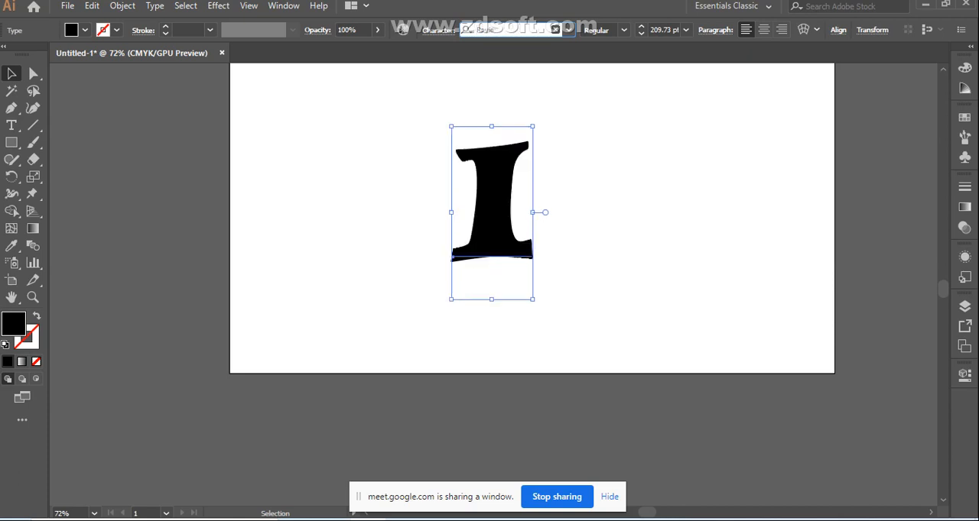
{"action": "key", "text": "Down"}
{"action": "key", "text": "Down"}
{"action": "key", "text": "Down"}
{"action": "key", "text": "Down"}
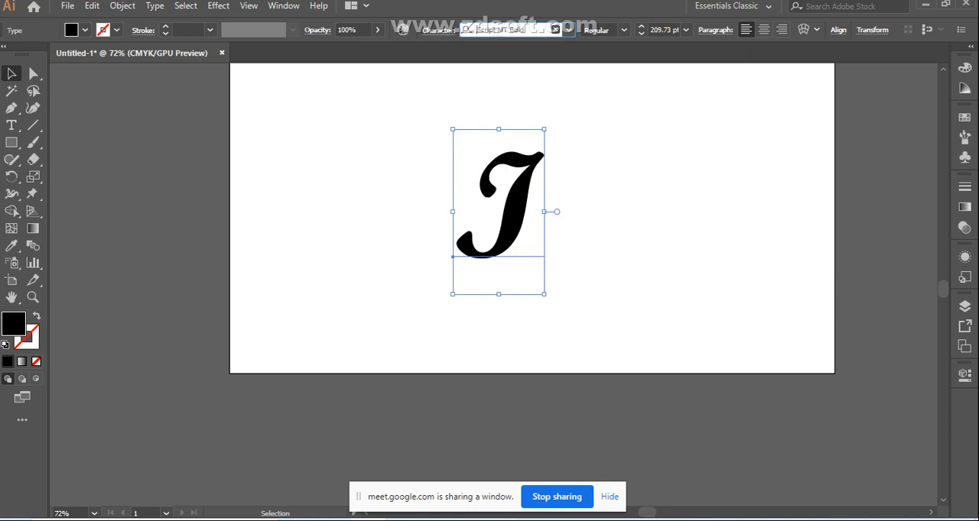
{"action": "key", "text": "Up"}
{"action": "key", "text": "Up"}
{"action": "key", "text": "Up"}
{"action": "key", "text": "Up"}
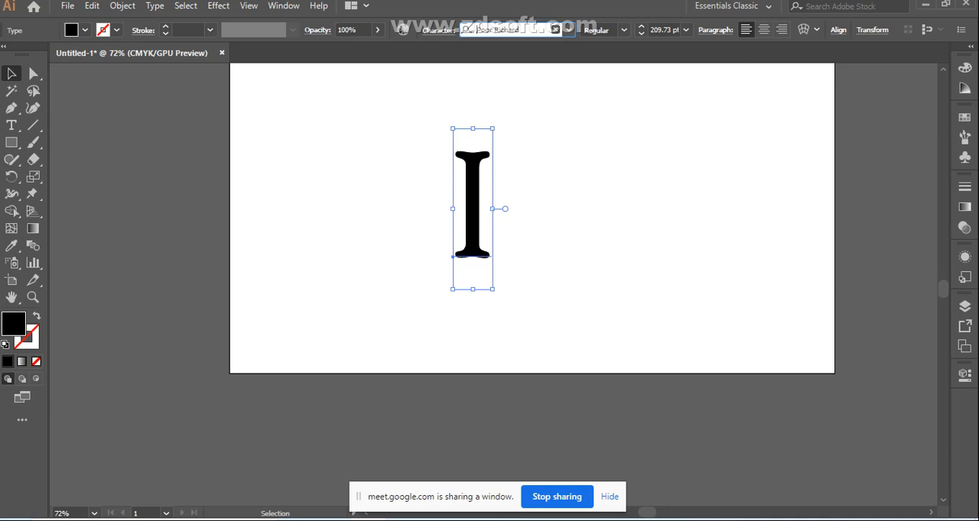
{"action": "key", "text": "Up"}
{"action": "key", "text": "Up"}
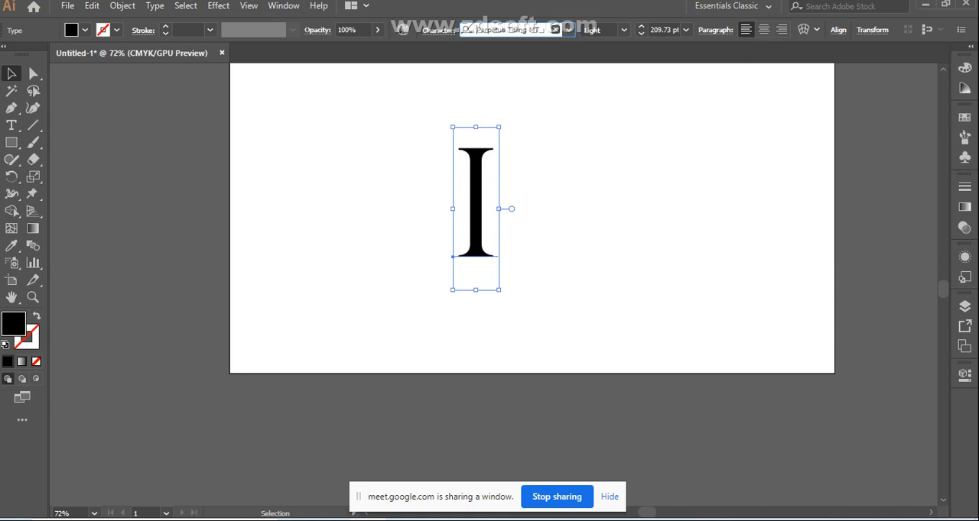
Enlarge the letter I to about 286 pt, move it to the artboard's horizontal centre, and deselect it
{"action": "left_click_drag", "start_coordinate": [498, 290], "coordinate": [617, 342]}
{"action": "scroll", "coordinate": [617, 342], "scroll_direction": "up", "scroll_amount": 2}
{"action": "scroll", "coordinate": [531, 245], "scroll_direction": "up", "scroll_amount": 1}
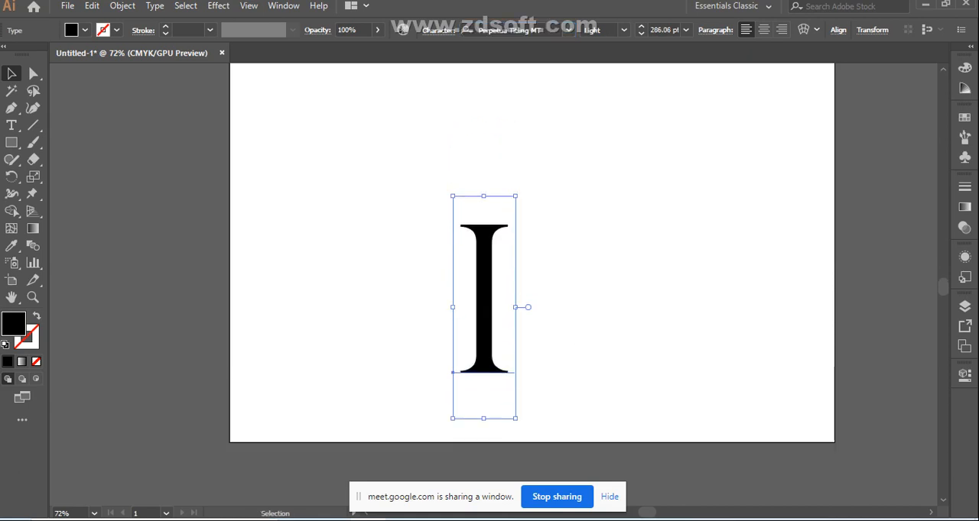
{"action": "left_click_drag", "start_coordinate": [497, 302], "coordinate": [487, 223]}
{"action": "left_click", "coordinate": [577, 237]}
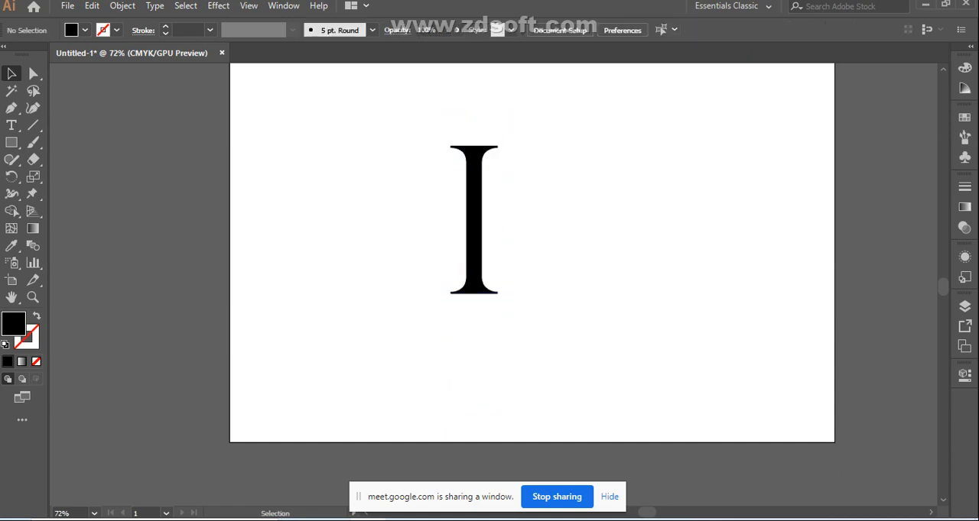
{"action": "left_click_drag", "start_coordinate": [493, 233], "coordinate": [535, 233]}
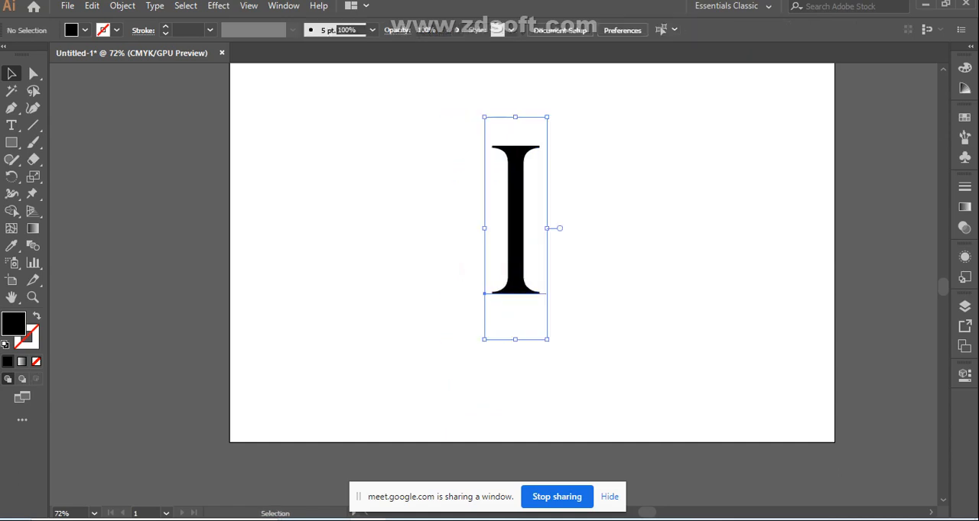
{"action": "left_click", "coordinate": [587, 236]}
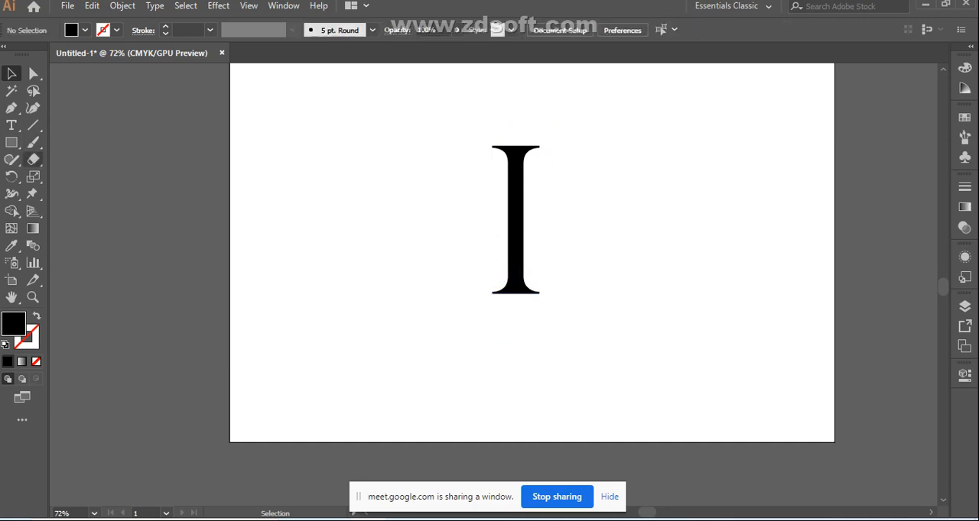
{"action": "left_click", "coordinate": [33, 126]}
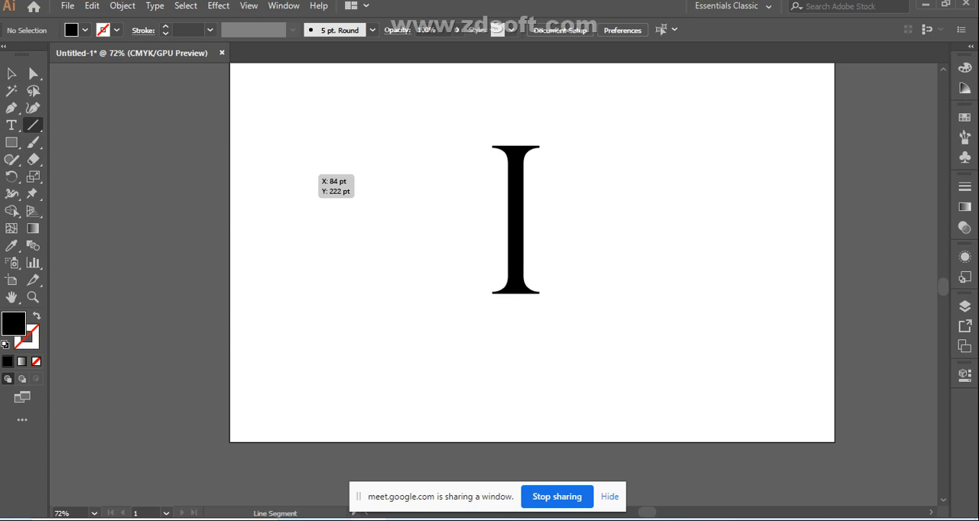
{"action": "left_click_drag", "start_coordinate": [289, 174], "coordinate": [308, 321]}
{"action": "key", "text": "ctrl+z"}
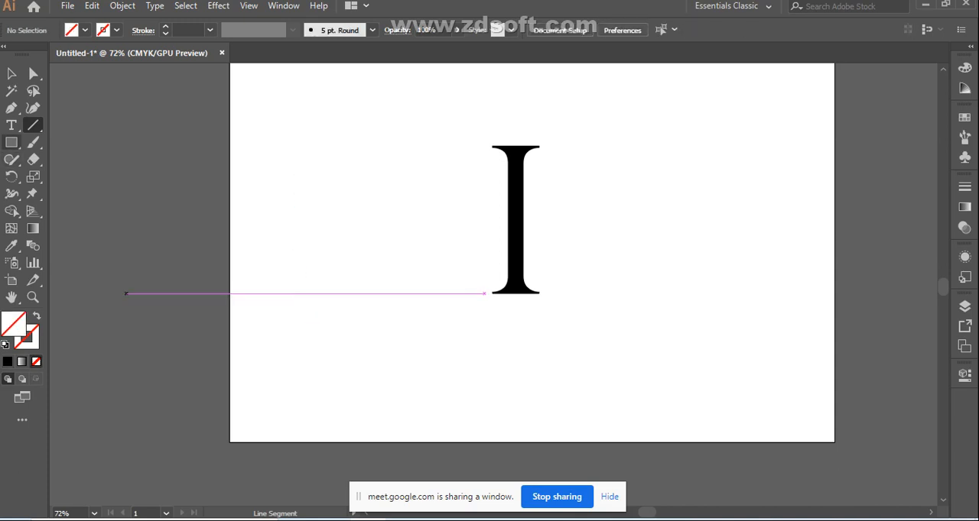
Draw a thin vertical rectangle about 14 pt wide and 272 pt tall beside the letter I, filled with near-black 070103
{"action": "right_click", "coordinate": [12, 143]}
{"action": "left_click", "coordinate": [84, 143]}
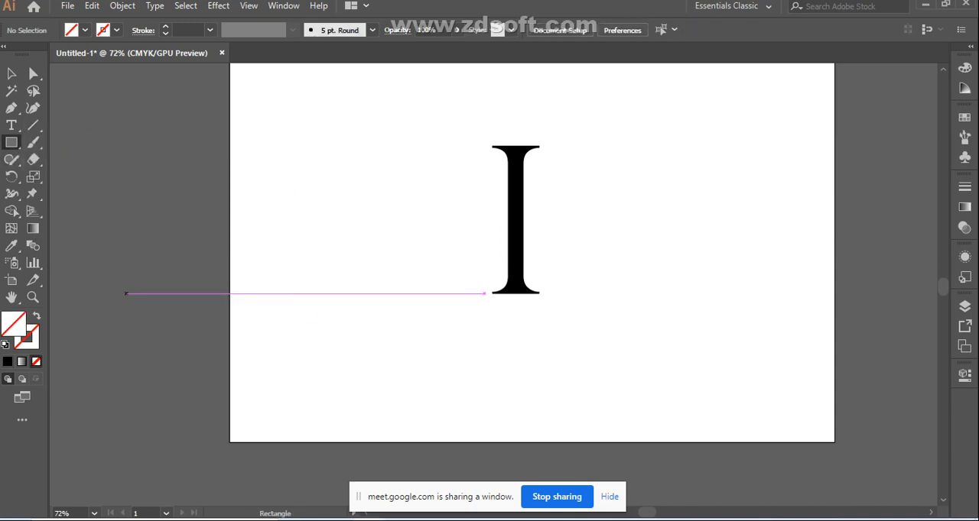
{"action": "left_click_drag", "start_coordinate": [273, 157], "coordinate": [298, 181]}
{"action": "key", "text": "ctrl+z"}
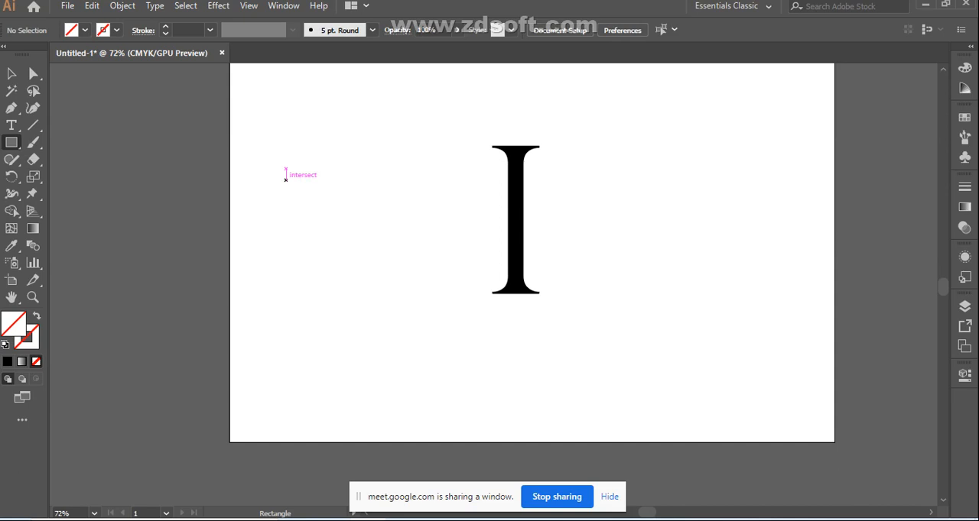
{"action": "left_click_drag", "start_coordinate": [276, 150], "coordinate": [286, 344]}
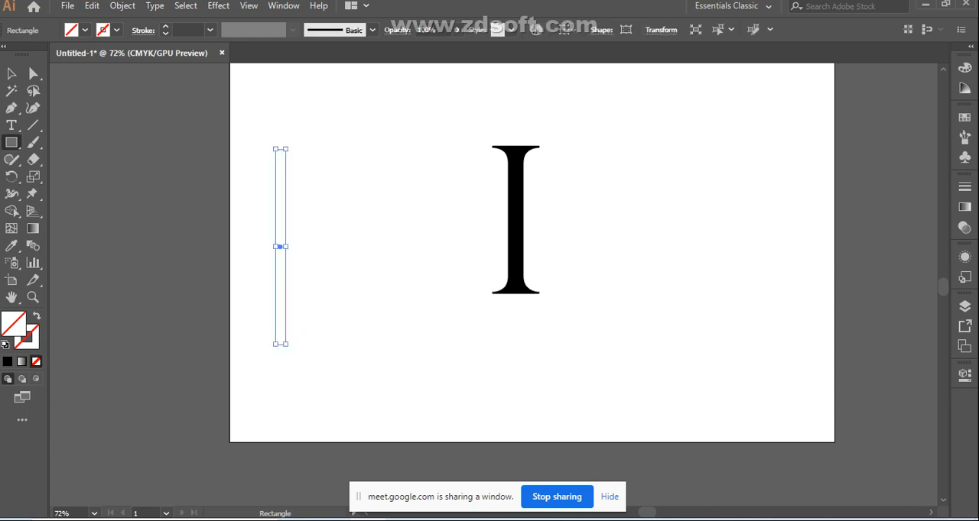
{"action": "double_click", "coordinate": [13, 324]}
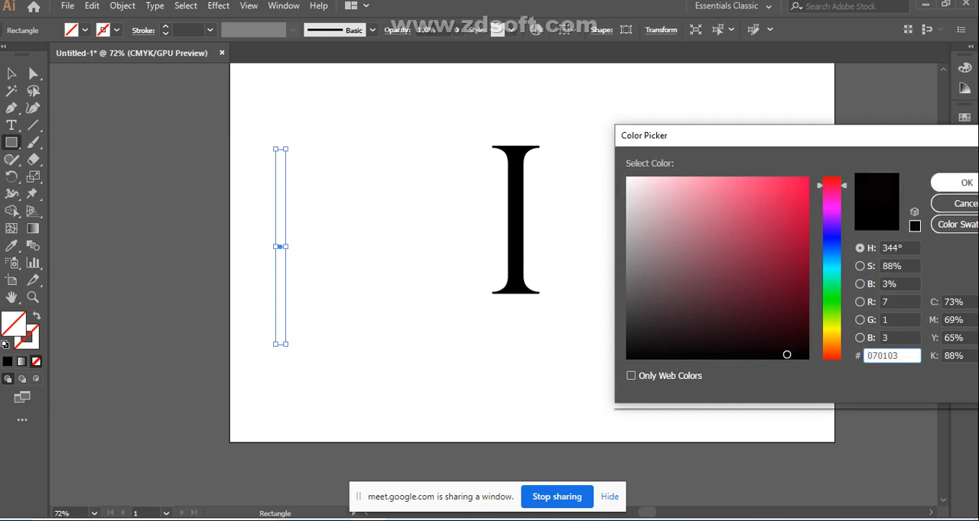
{"action": "left_click", "coordinate": [965, 182]}
{"action": "left_click", "coordinate": [11, 74]}
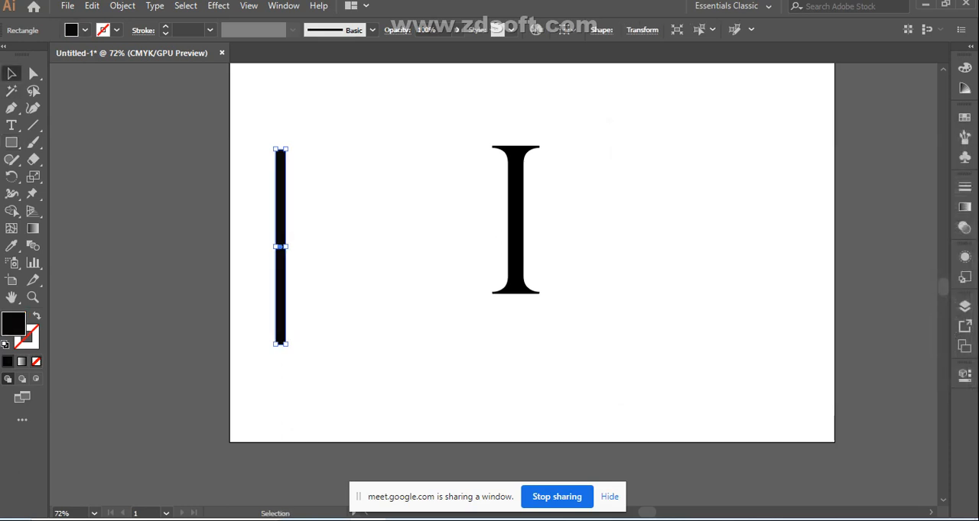
Narrow the vertical bar to about 7 pt wide, keeping its full height
{"action": "left_click", "coordinate": [352, 230]}
{"action": "left_click", "coordinate": [284, 223]}
{"action": "left_click_drag", "start_coordinate": [286, 247], "coordinate": [281, 247]}
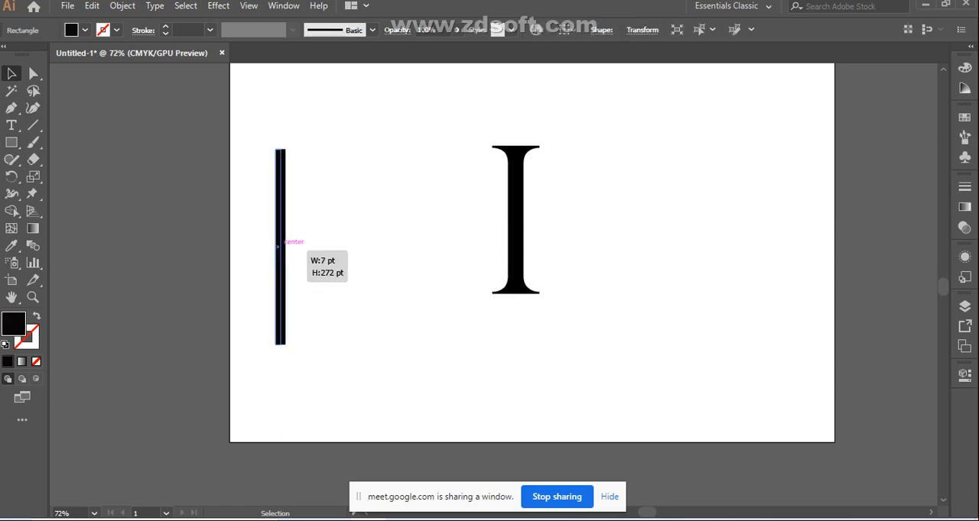
{"action": "left_click_drag", "start_coordinate": [277, 246], "coordinate": [282, 247]}
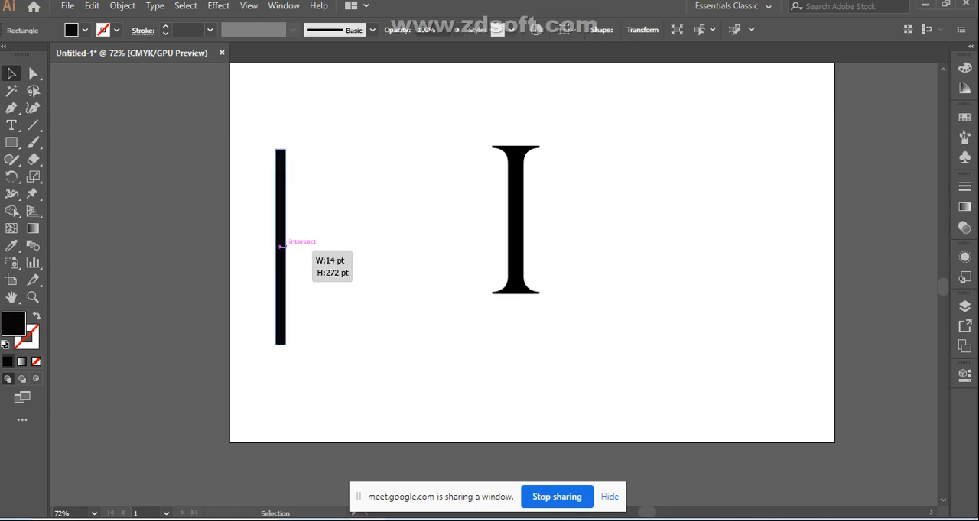
{"action": "left_click_drag", "start_coordinate": [282, 247], "coordinate": [282, 247]}
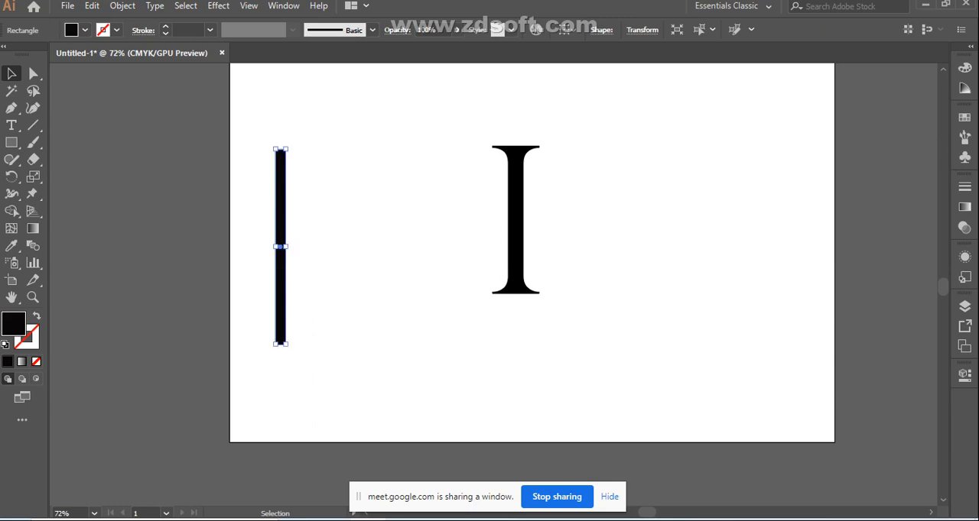
{"action": "key", "text": "ctrl+1"}
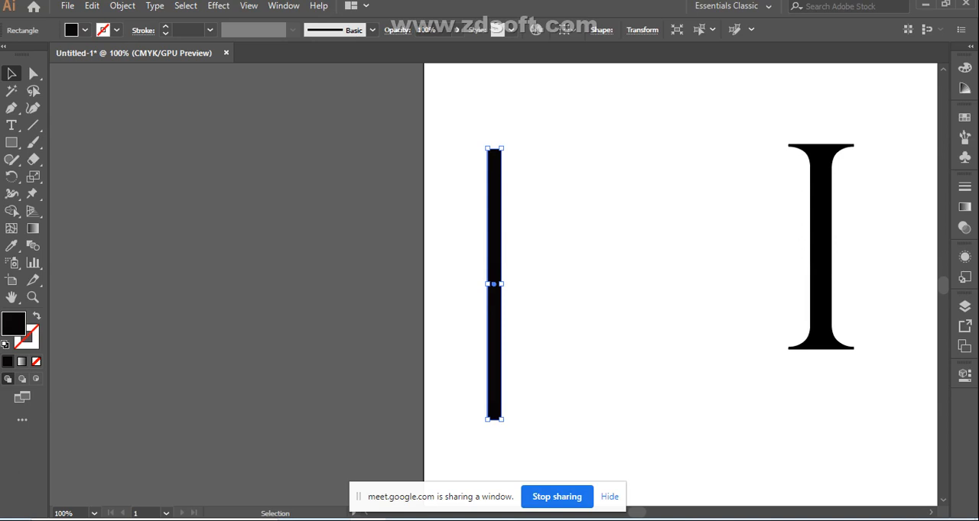
{"action": "left_click_drag", "start_coordinate": [501, 284], "coordinate": [494, 285]}
Duplicate the bar sideways at equal gaps to build a row of six parallel vertical stripes
{"action": "key", "text": "ctrl+shift+a"}
{"action": "left_click", "coordinate": [490, 284]}
{"action": "left_click_drag", "start_coordinate": [490, 283], "coordinate": [468, 328]}
{"action": "left_click", "coordinate": [527, 286]}
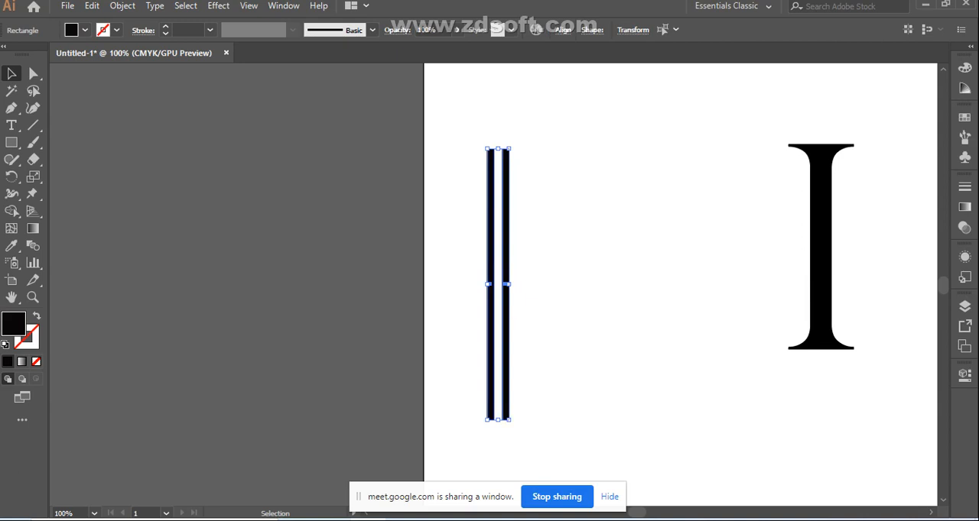
{"action": "left_click_drag", "start_coordinate": [510, 310], "coordinate": [536, 314]}
{"action": "left_click", "coordinate": [545, 318]}
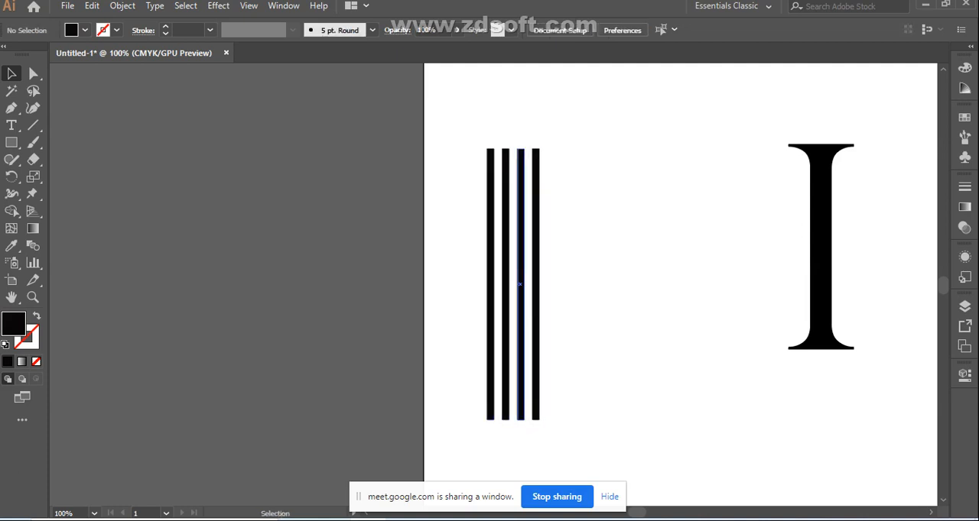
{"action": "left_click", "coordinate": [524, 330]}
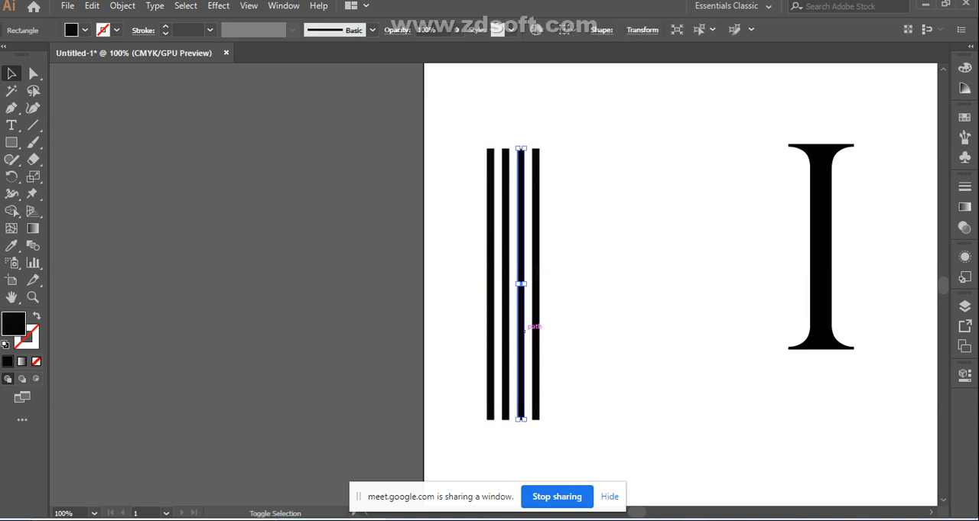
{"action": "left_click", "coordinate": [537, 329], "text": "shift"}
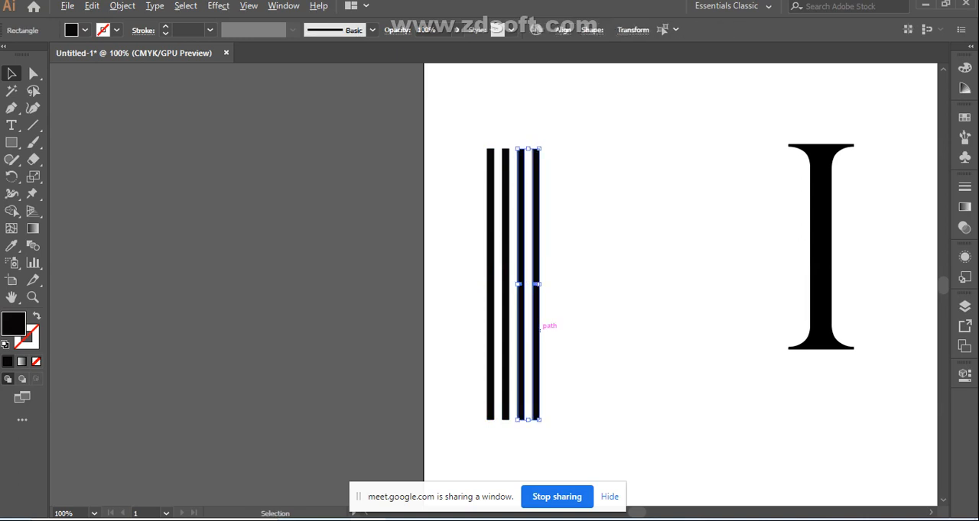
{"action": "left_click_drag", "start_coordinate": [531, 283], "coordinate": [558, 284]}
{"action": "left_click_drag", "start_coordinate": [459, 210], "coordinate": [570, 310]}
{"action": "left_click", "coordinate": [563, 29]}
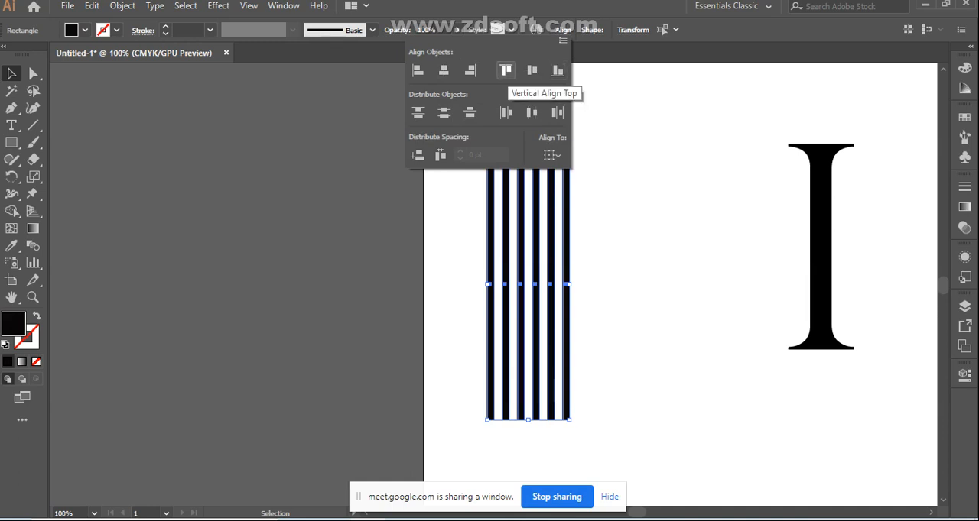
{"action": "key", "text": "Escape"}
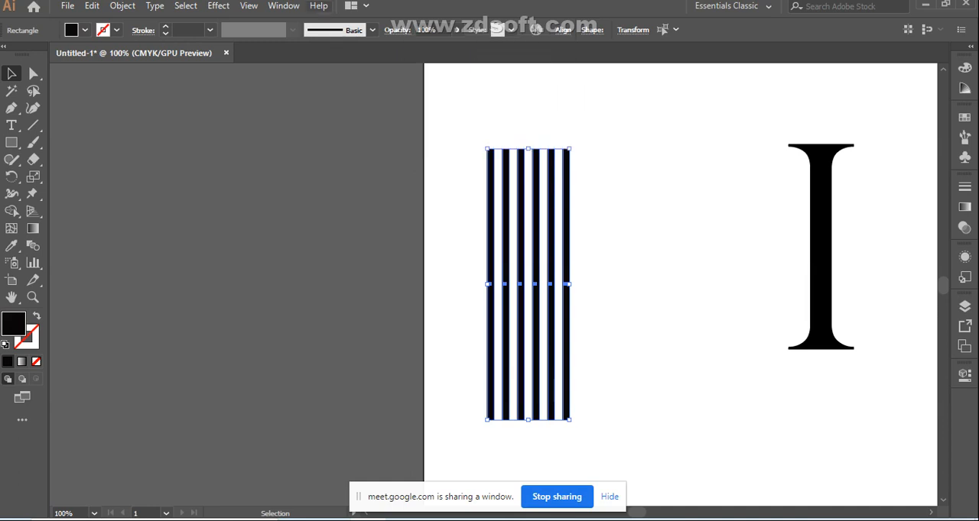
{"action": "left_click", "coordinate": [451, 252]}
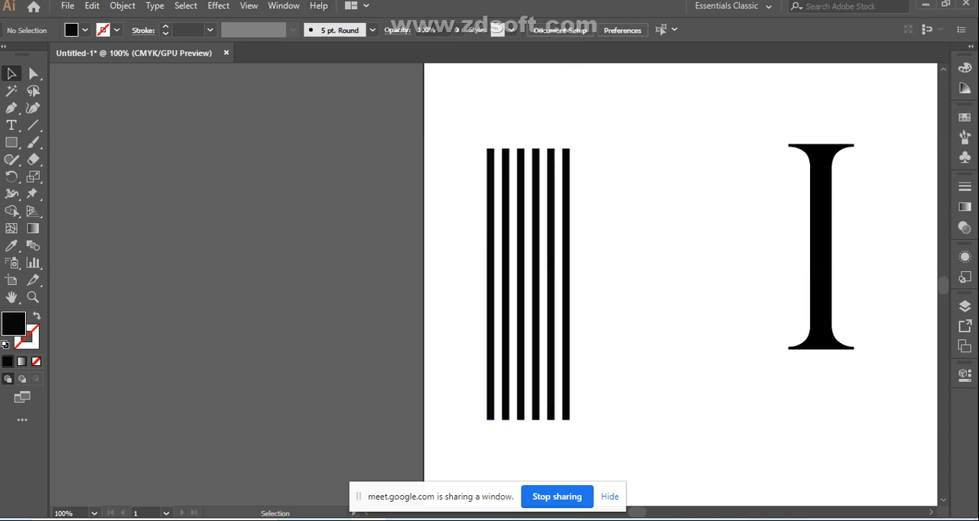
Rotate all six stripes together 45° clockwise and place them diagonally across the letter I
{"action": "left_click_drag", "start_coordinate": [457, 188], "coordinate": [673, 313]}
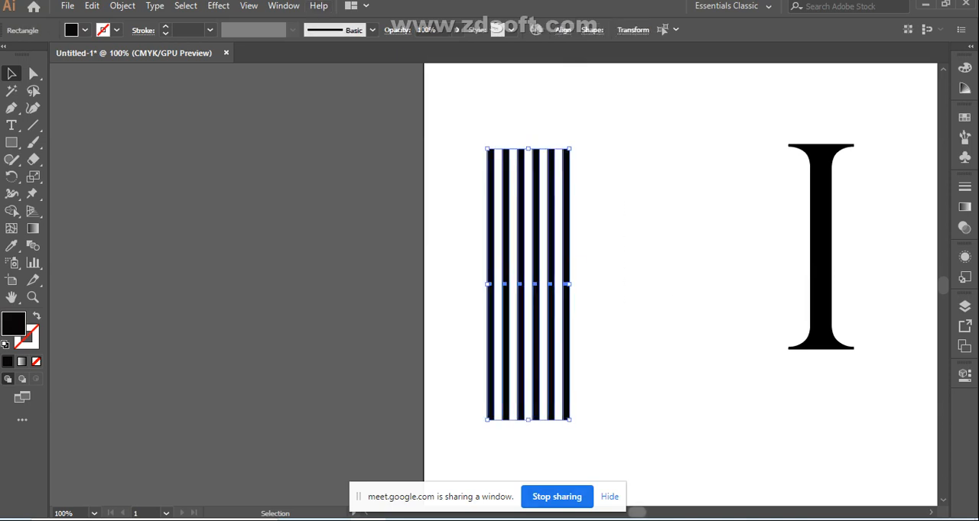
{"action": "scroll", "coordinate": [489, 283], "scroll_direction": "right", "scroll_amount": 5}
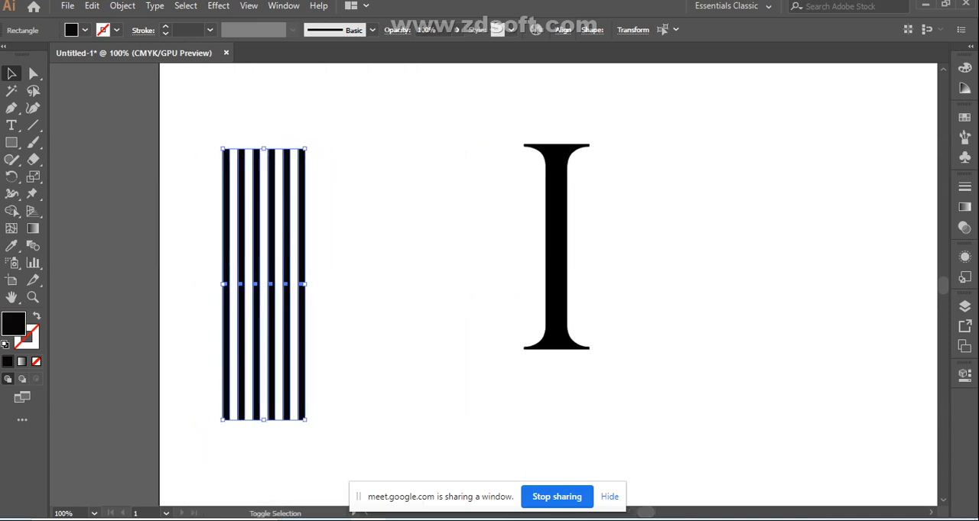
{"action": "left_click_drag", "start_coordinate": [307, 144], "coordinate": [390, 212]}
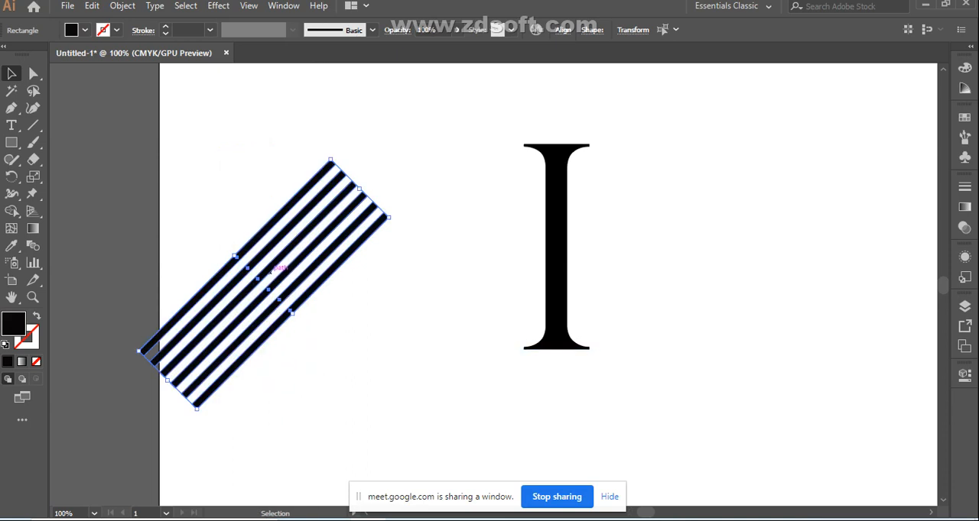
{"action": "left_click_drag", "start_coordinate": [263, 285], "coordinate": [543, 260]}
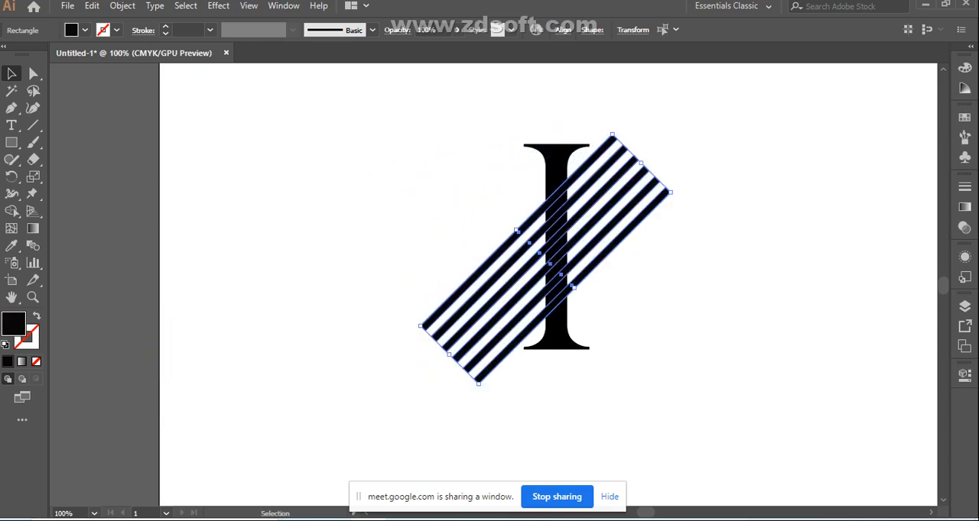
Enlarge the diagonal stripes, center them over the letter I's stem, tilt them slightly further clockwise, and deselect them
{"action": "left_click_drag", "start_coordinate": [670, 192], "coordinate": [732, 159]}
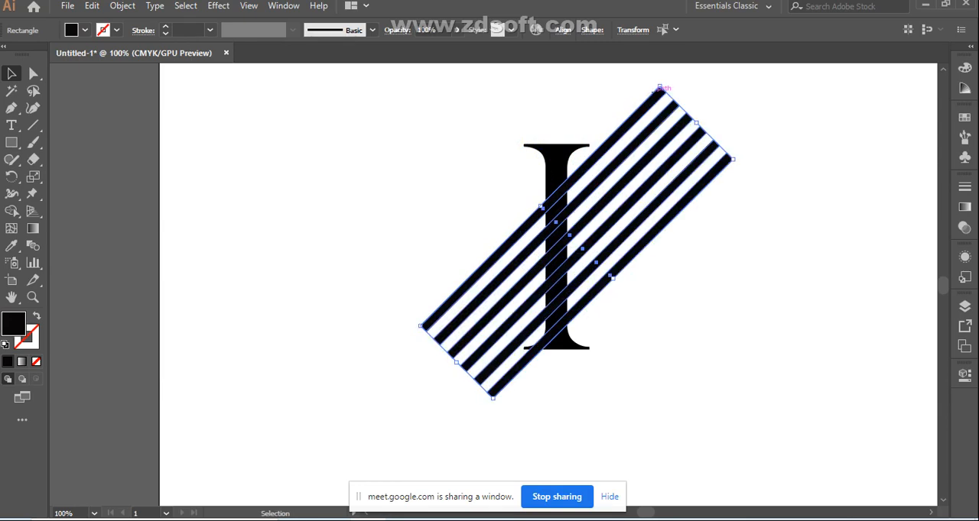
{"action": "left_click_drag", "start_coordinate": [566, 284], "coordinate": [557, 284]}
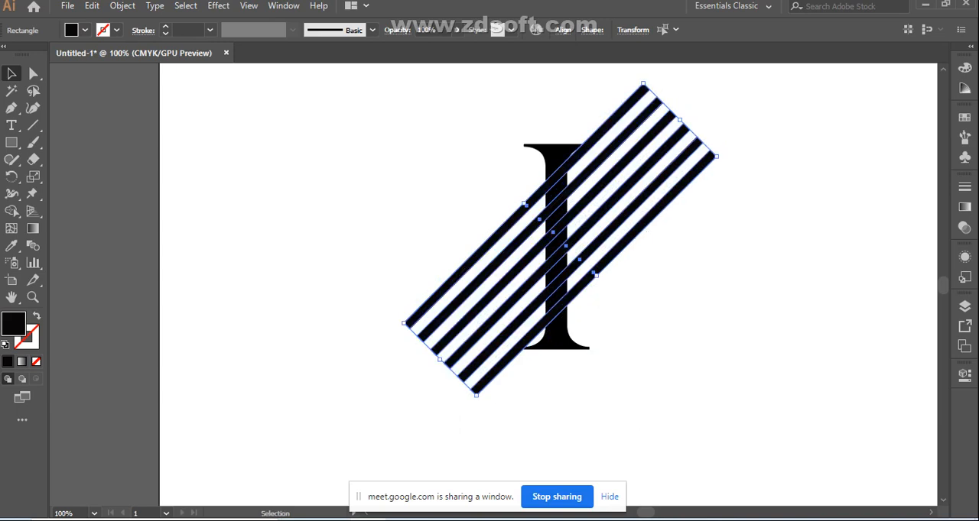
{"action": "left_click_drag", "start_coordinate": [633, 234], "coordinate": [633, 241]}
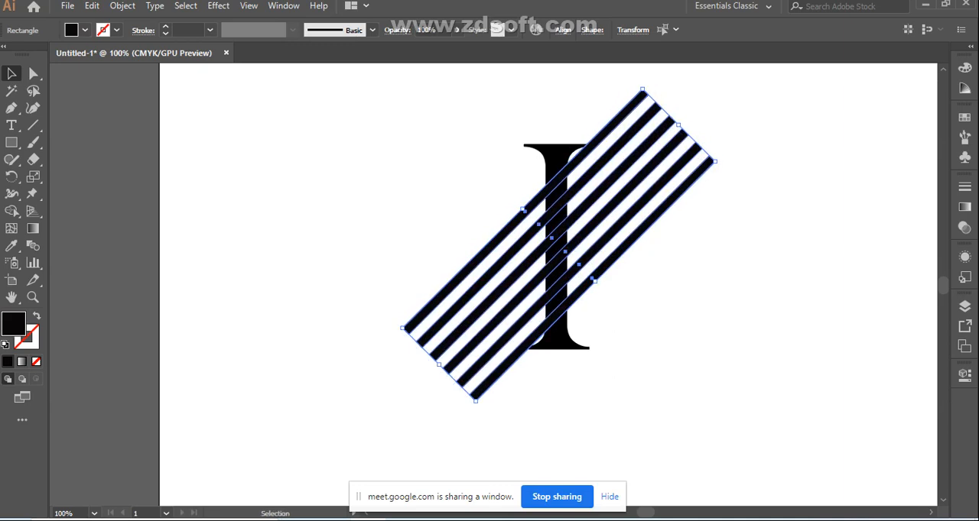
{"action": "left_click_drag", "start_coordinate": [649, 83], "coordinate": [669, 75]}
{"action": "left_click_drag", "start_coordinate": [668, 100], "coordinate": [668, 100]}
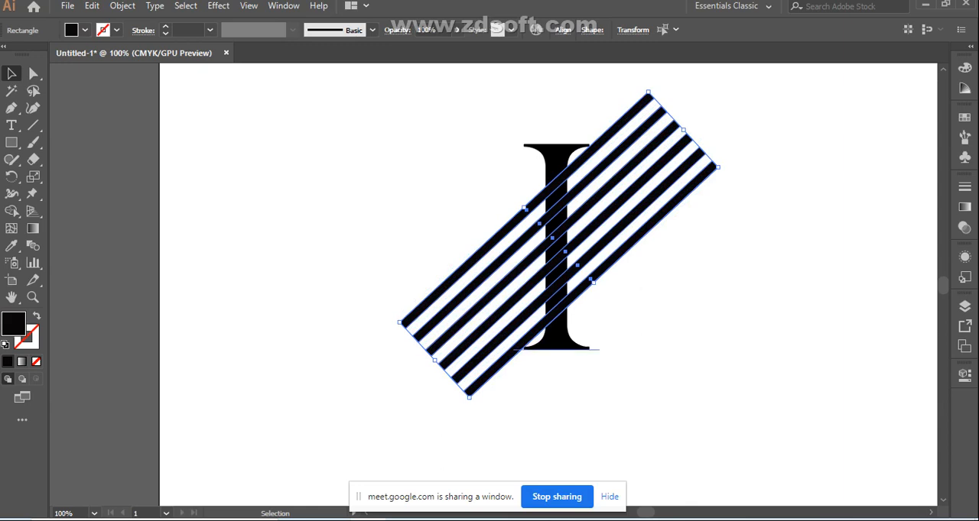
{"action": "key", "text": "ctrl+shift+a"}
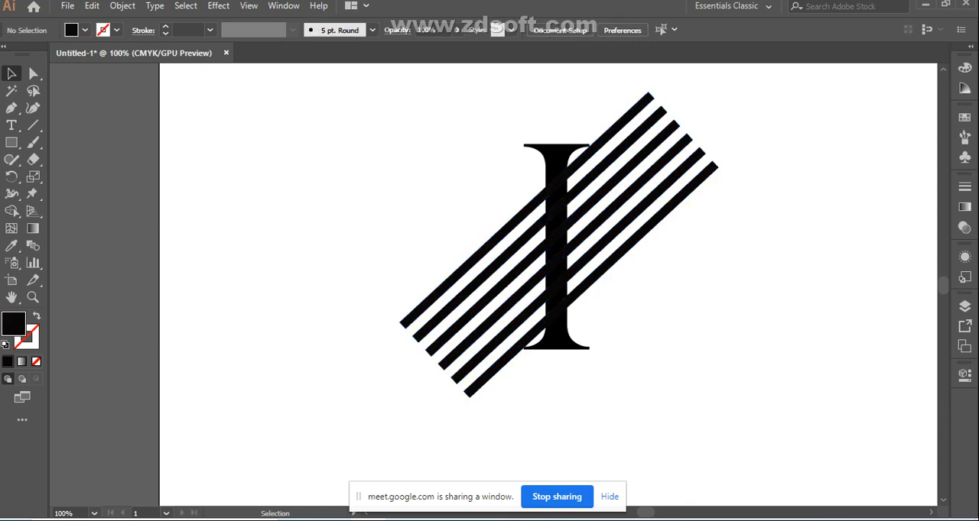
Try to use Shape Builder on the letter I together with the stripes
{"action": "key", "text": "ctrl+a"}
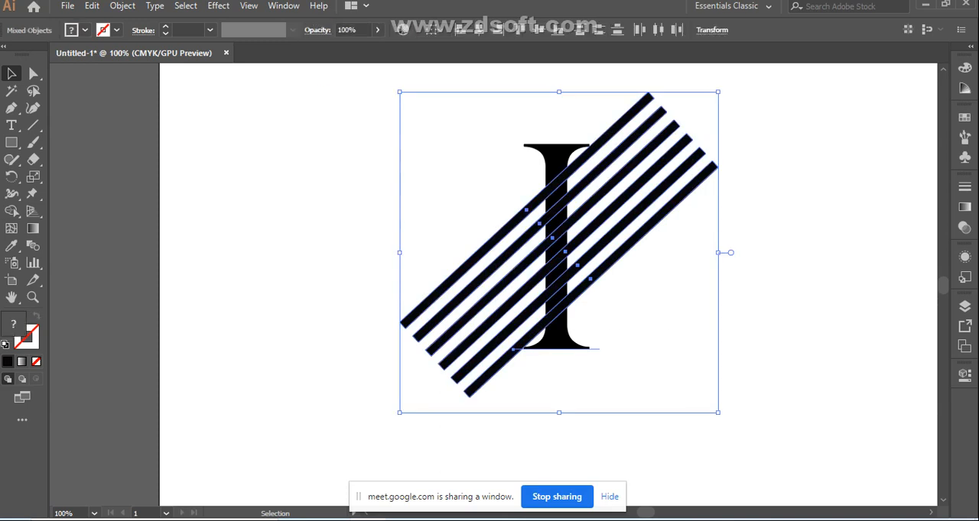
{"action": "left_click", "coordinate": [12, 211]}
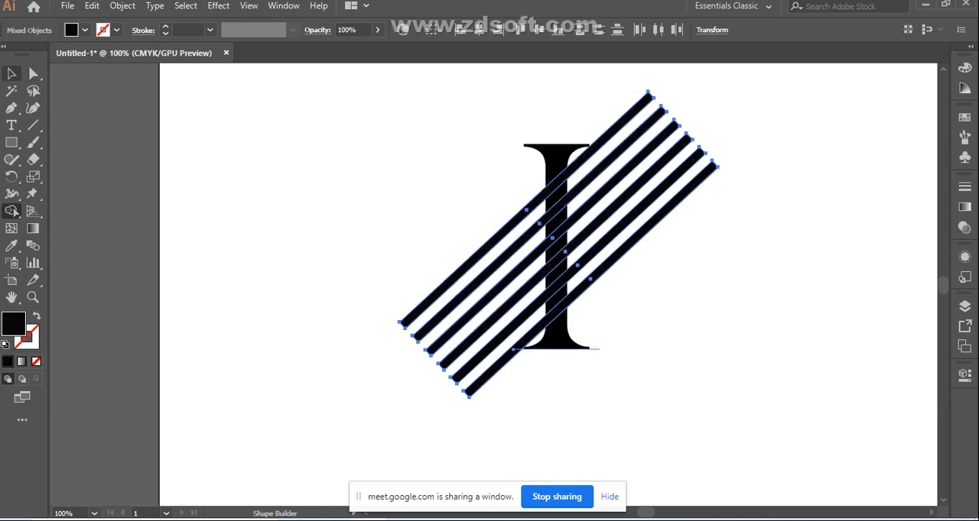
{"action": "left_click", "coordinate": [12, 73]}
{"action": "left_click", "coordinate": [429, 135]}
{"action": "left_click_drag", "start_coordinate": [430, 134], "coordinate": [696, 349]}
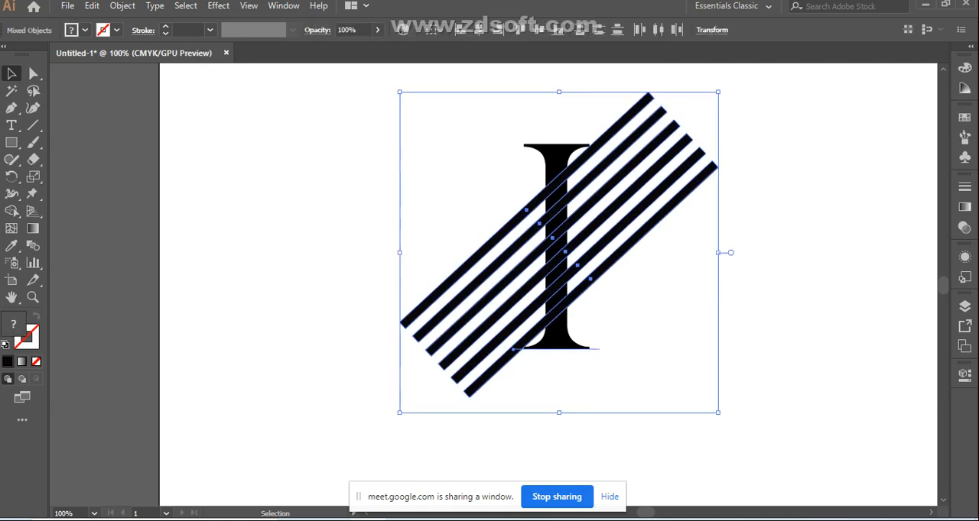
{"action": "left_click", "coordinate": [557, 164]}
{"action": "left_click", "coordinate": [482, 145]}
{"action": "left_click_drag", "start_coordinate": [412, 160], "coordinate": [589, 337]}
{"action": "left_click", "coordinate": [787, 306]}
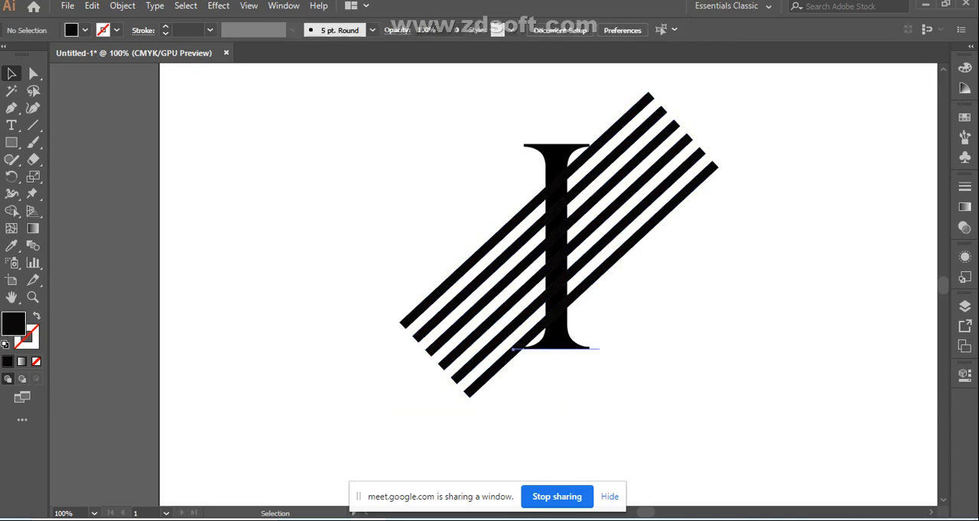
Convert the letter I's text to outlines and deselect it
{"action": "left_click", "coordinate": [535, 348]}
{"action": "right_click", "coordinate": [554, 154]}
{"action": "left_click", "coordinate": [608, 252]}
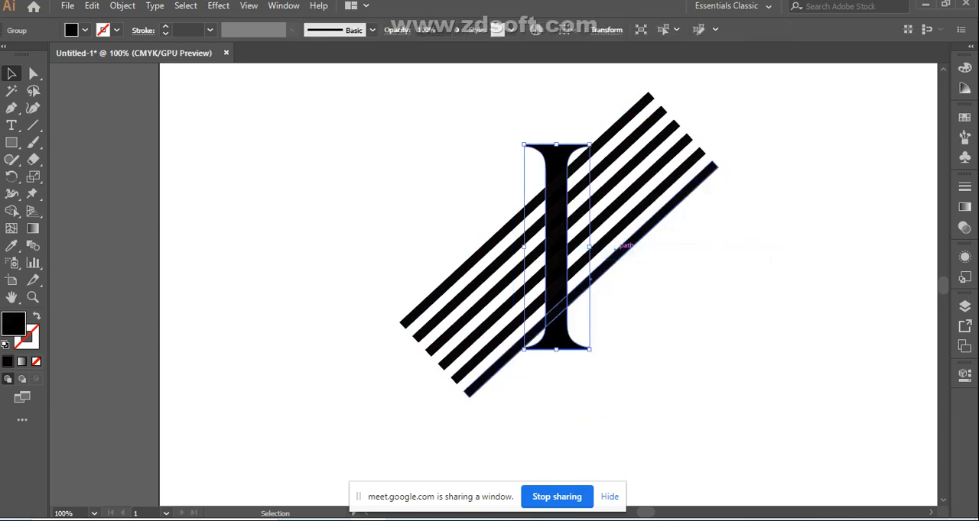
{"action": "left_click", "coordinate": [692, 246]}
Select the outlined letter together with the six stripes, show their object properties, and clear the selection
{"action": "left_click_drag", "start_coordinate": [642, 165], "coordinate": [436, 370]}
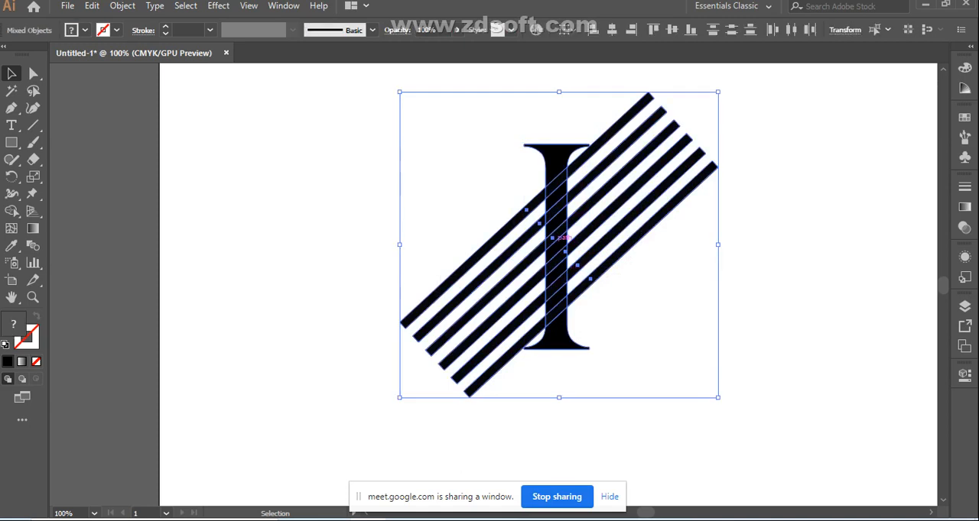
{"action": "left_click", "coordinate": [965, 374]}
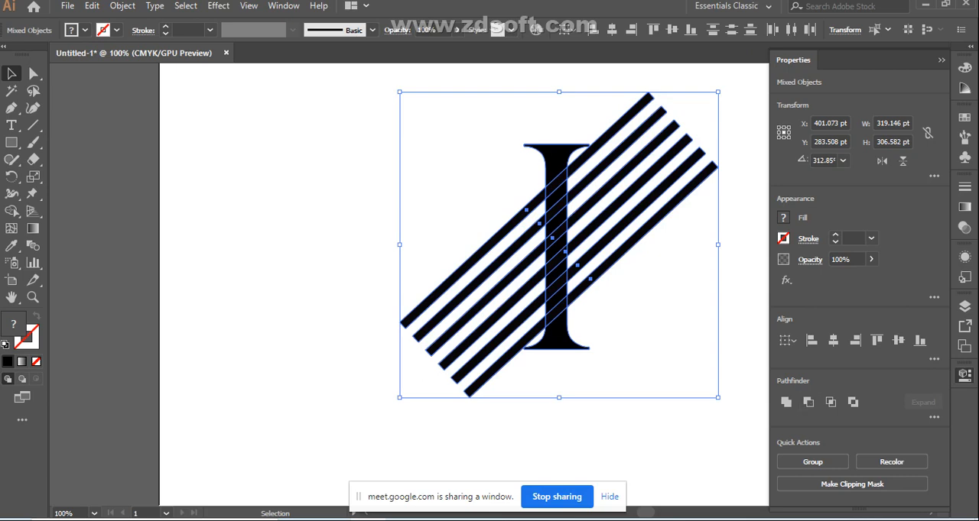
{"action": "key", "text": "ctrl+shift+a"}
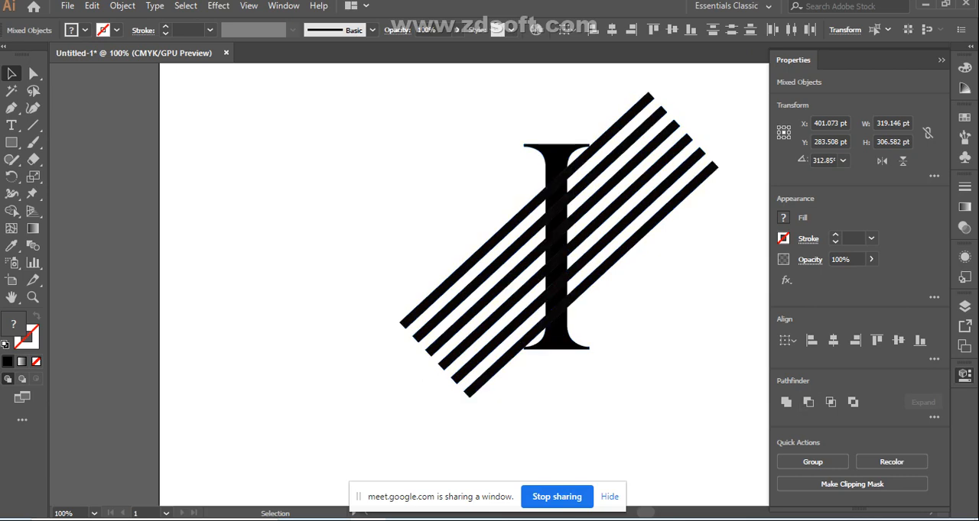
Collapse the object properties, show the Pathfinder controls, and place them beside the striped letter
{"action": "left_click", "coordinate": [941, 60]}
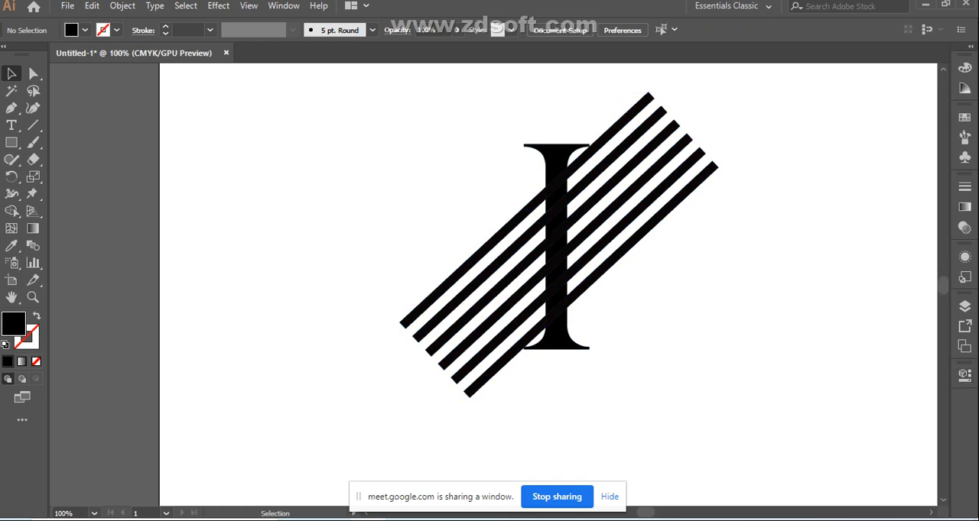
{"action": "left_click", "coordinate": [283, 6]}
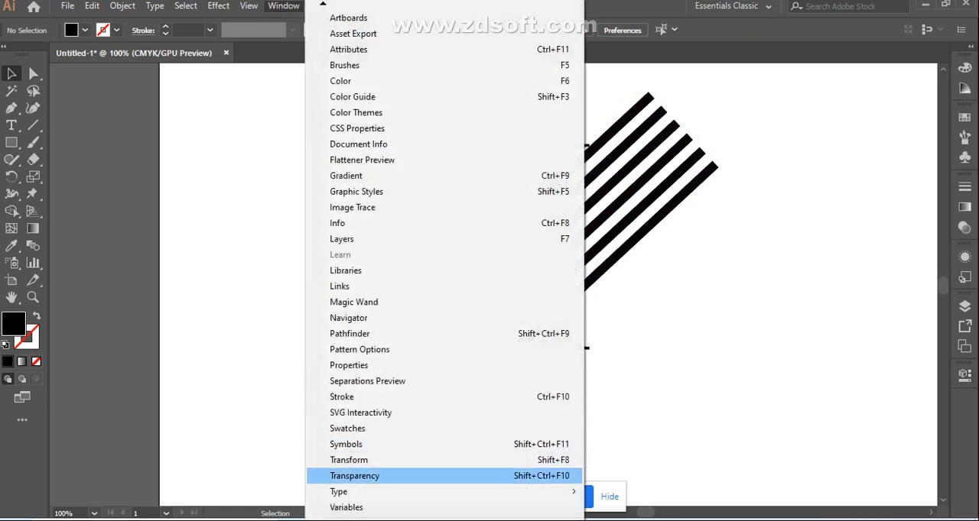
{"action": "mouse_move", "coordinate": [445, 518]}
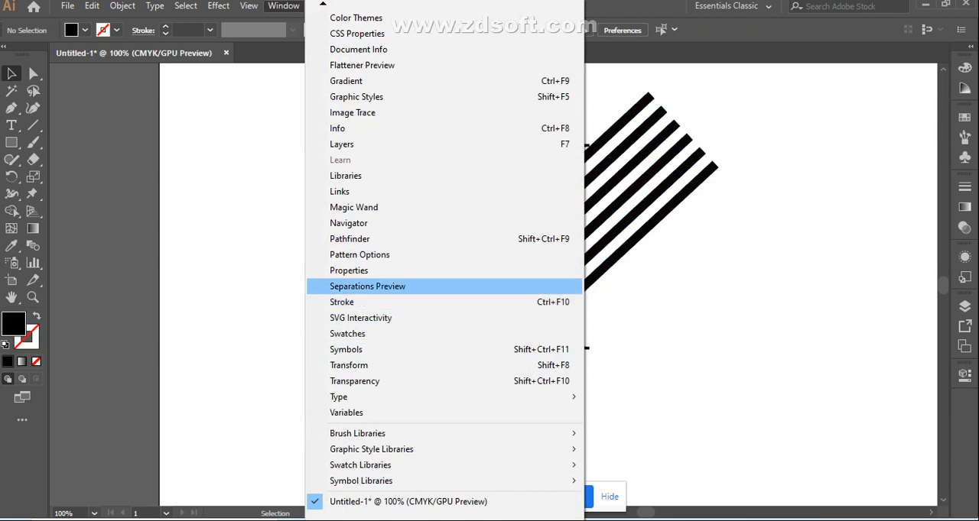
{"action": "left_click", "coordinate": [444, 238]}
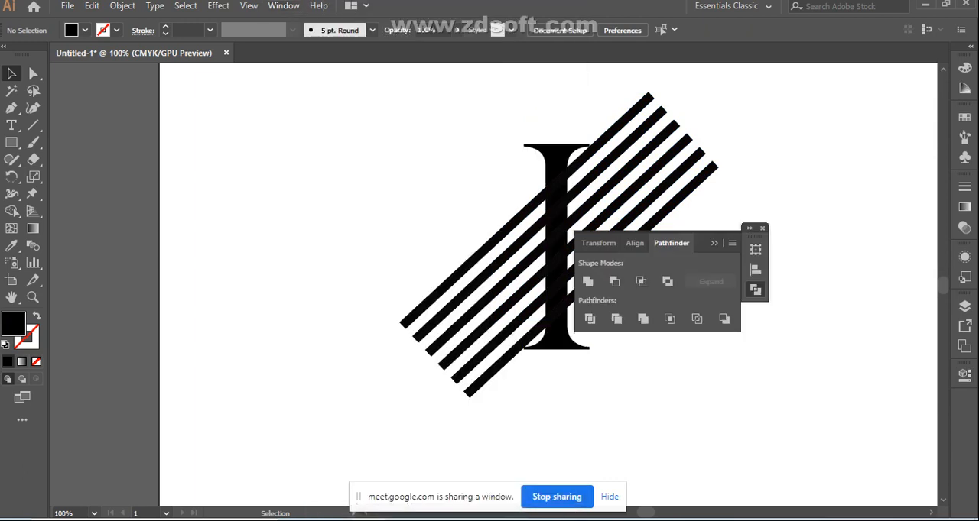
{"action": "left_click_drag", "start_coordinate": [650, 234], "coordinate": [817, 168]}
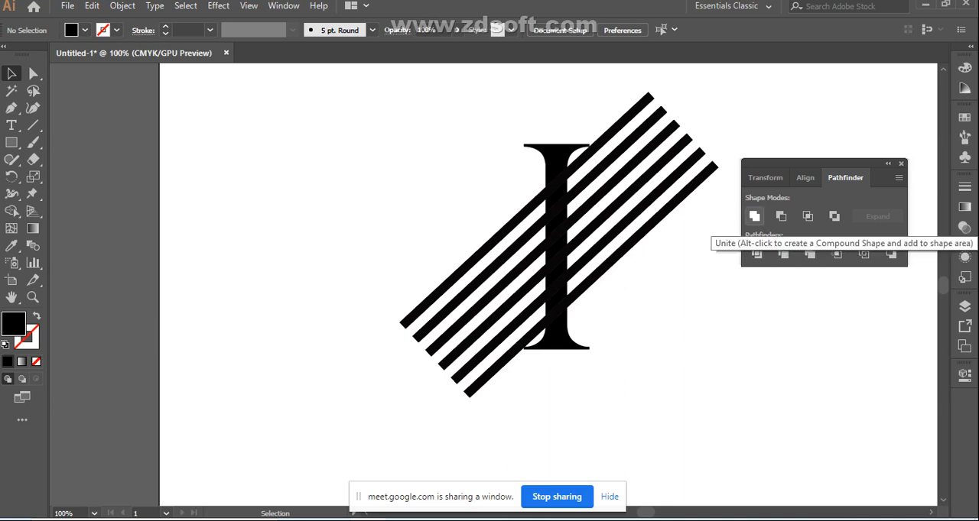
Unite the outlined letter I and the six stripes into a single shape, and deselect it
{"action": "left_click", "coordinate": [754, 216]}
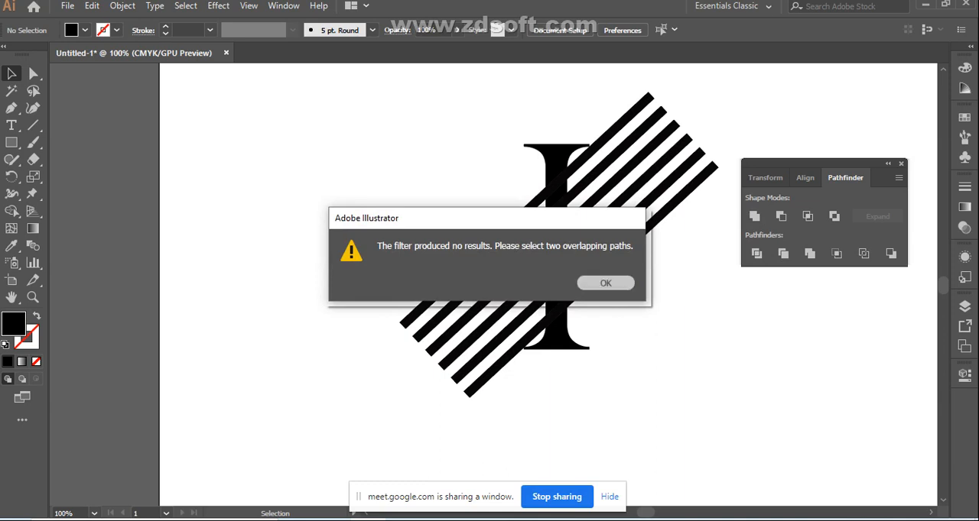
{"action": "left_click", "coordinate": [605, 283]}
{"action": "left_click_drag", "start_coordinate": [416, 360], "coordinate": [420, 374]}
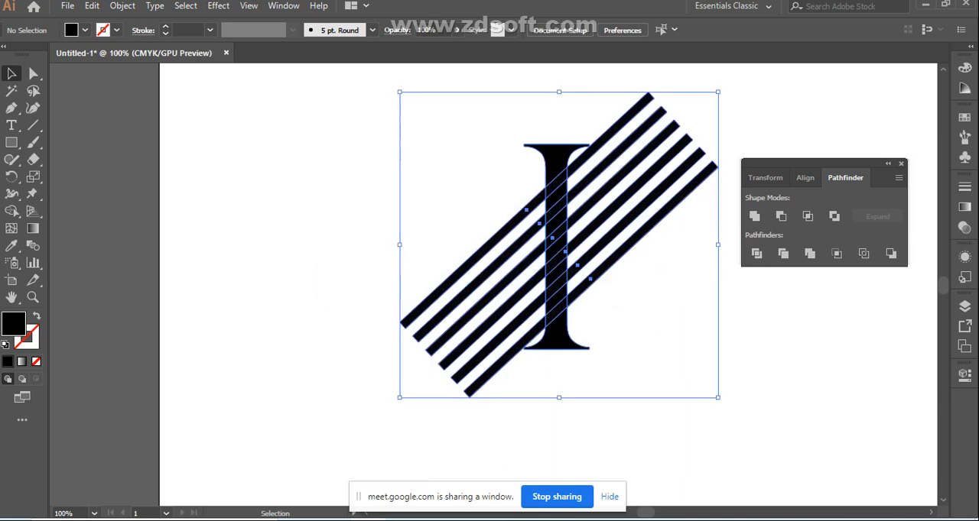
{"action": "left_click", "coordinate": [754, 216]}
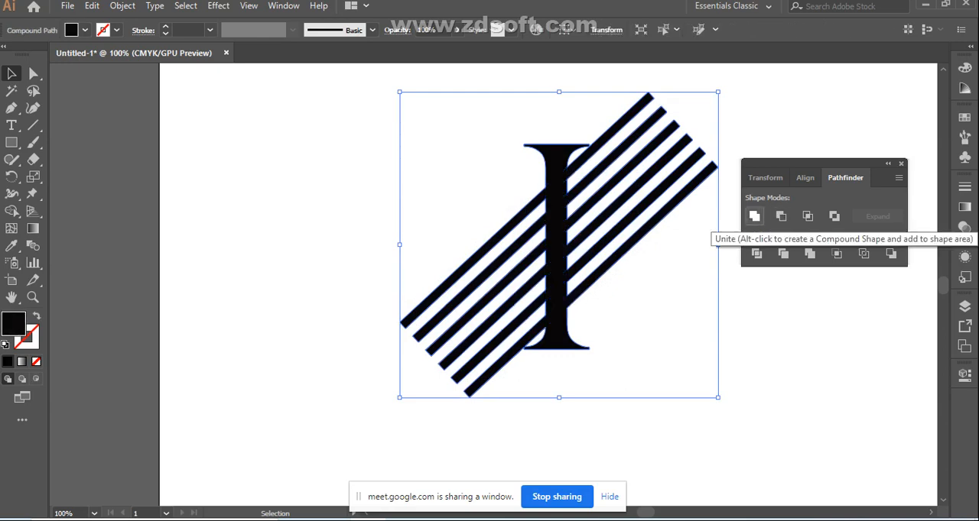
{"action": "left_click", "coordinate": [650, 305]}
{"action": "left_click", "coordinate": [562, 293]}
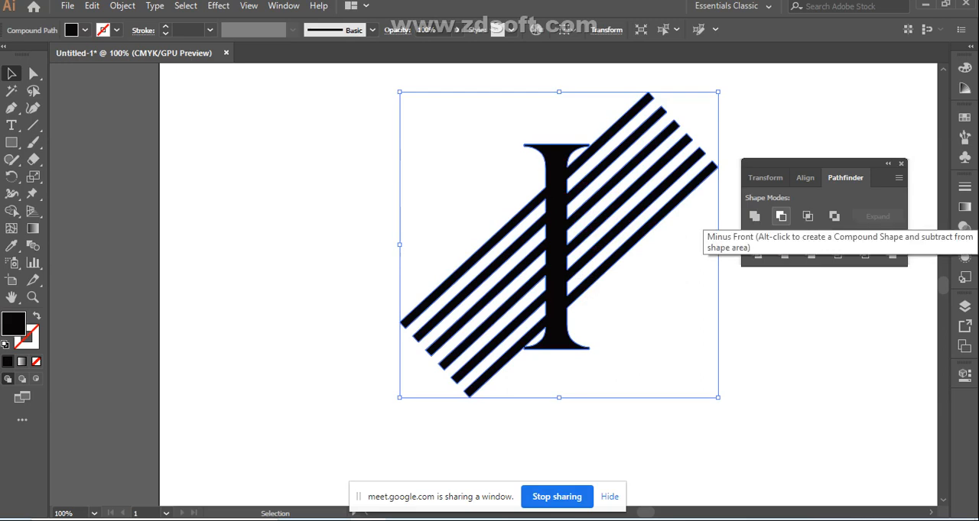
{"action": "left_click", "coordinate": [686, 283]}
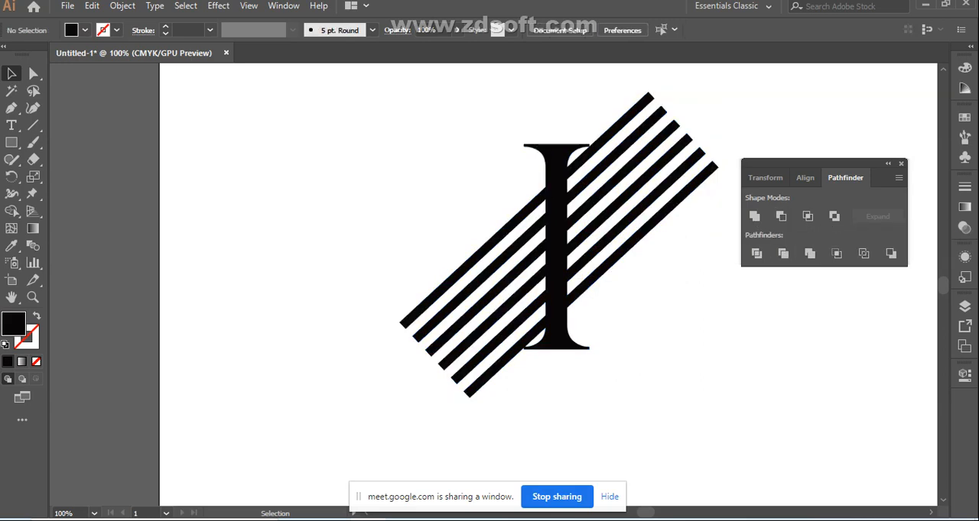
Apply Pathfinder Divide to the united letter-and-stripes artwork and clear the selection
{"action": "key", "text": "ctrl+a"}
{"action": "left_click", "coordinate": [756, 253]}
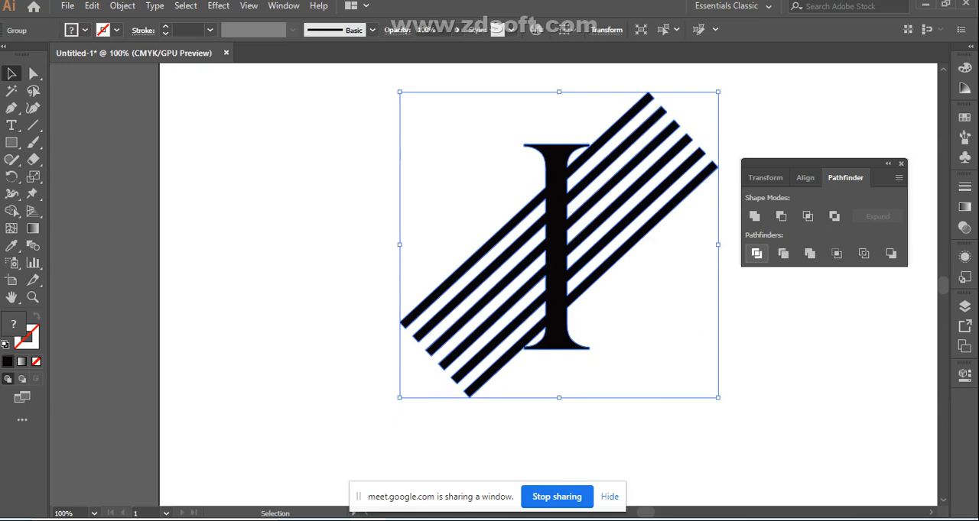
{"action": "key", "text": "ctrl+shift+a"}
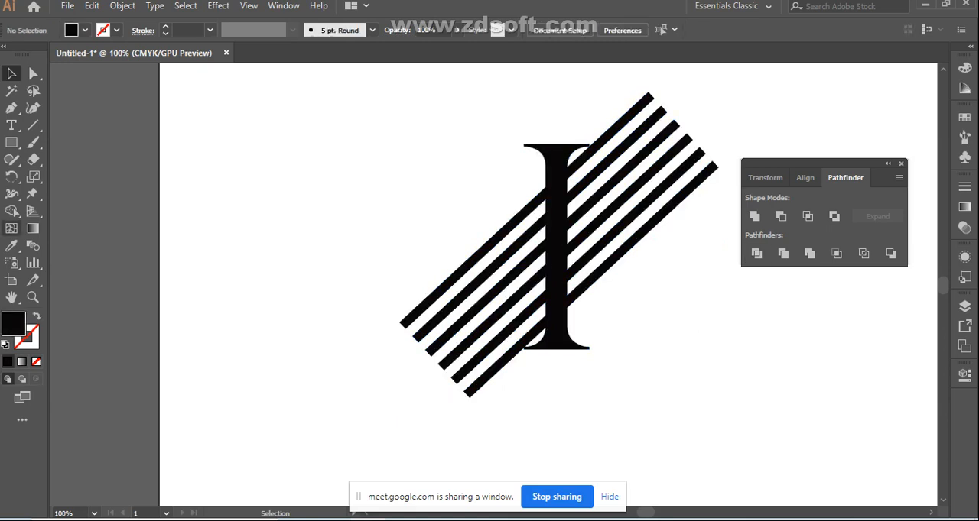
Try Shape Builder on the letter's stem in the divided artwork, and undo each attempt
{"action": "left_click", "coordinate": [12, 211]}
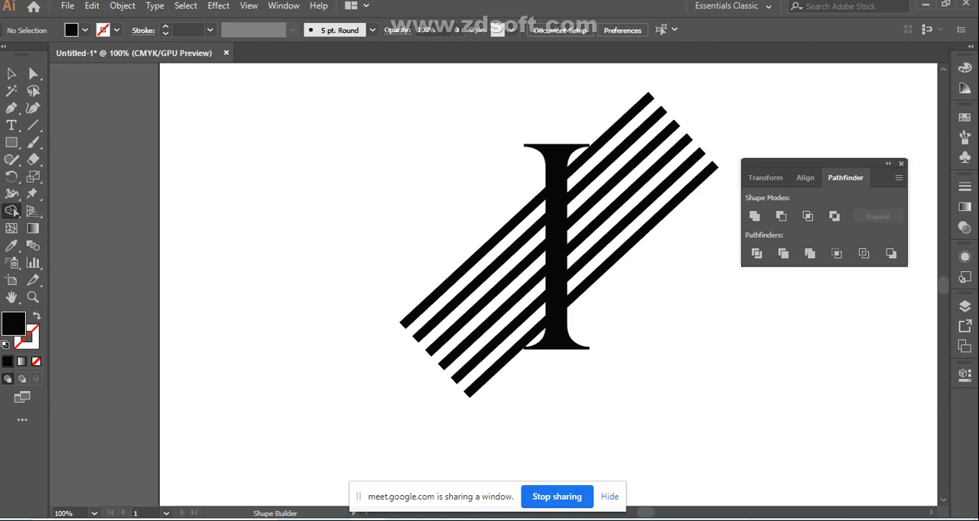
{"action": "left_click", "coordinate": [11, 74]}
{"action": "left_click_drag", "start_coordinate": [436, 169], "coordinate": [665, 350]}
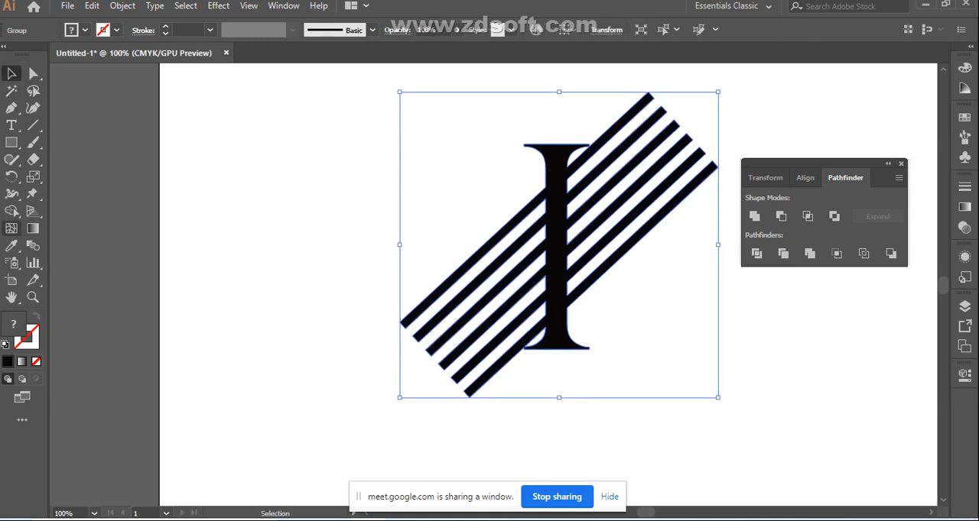
{"action": "left_click", "coordinate": [12, 211]}
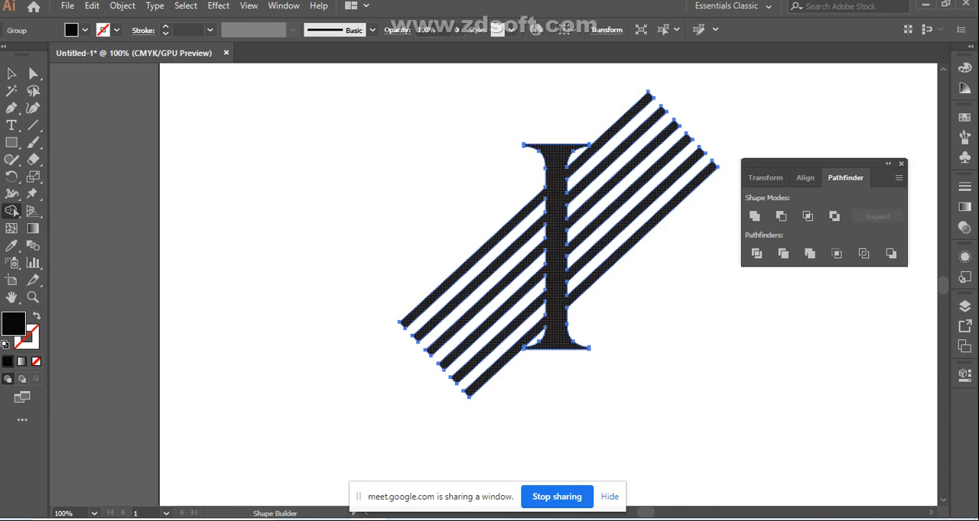
{"action": "left_click", "coordinate": [556, 247], "text": "alt"}
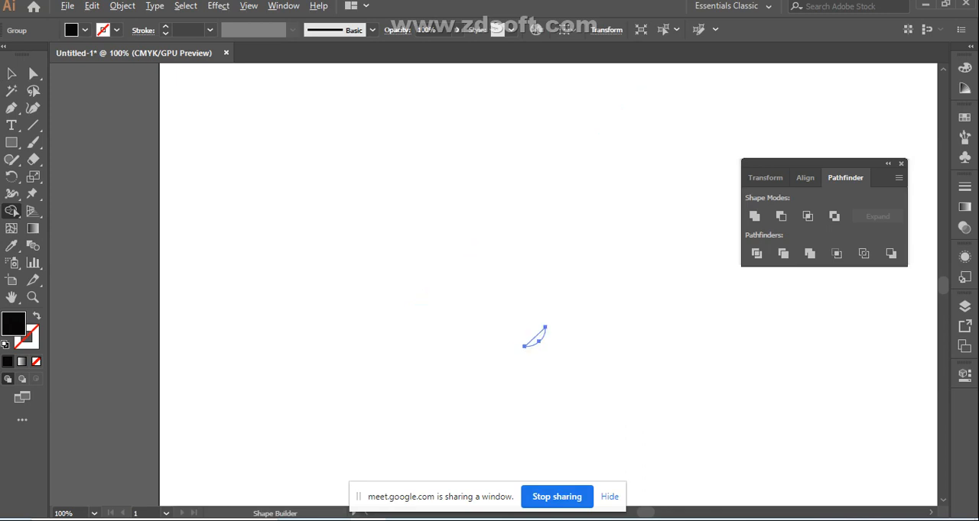
{"action": "key", "text": "ctrl+z"}
{"action": "key", "text": "ctrl+z"}
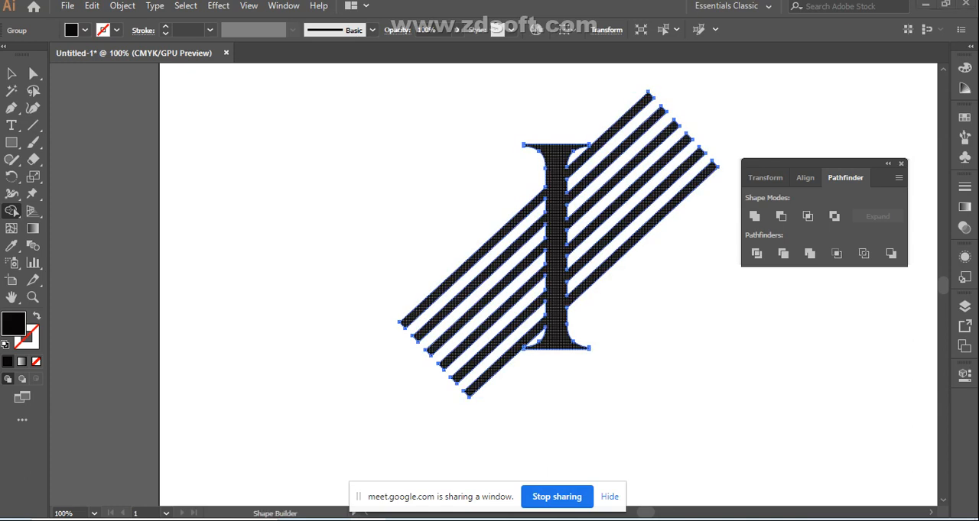
{"action": "left_click", "coordinate": [556, 247]}
{"action": "left_click", "coordinate": [556, 247], "text": "alt"}
{"action": "key", "text": "ctrl+z"}
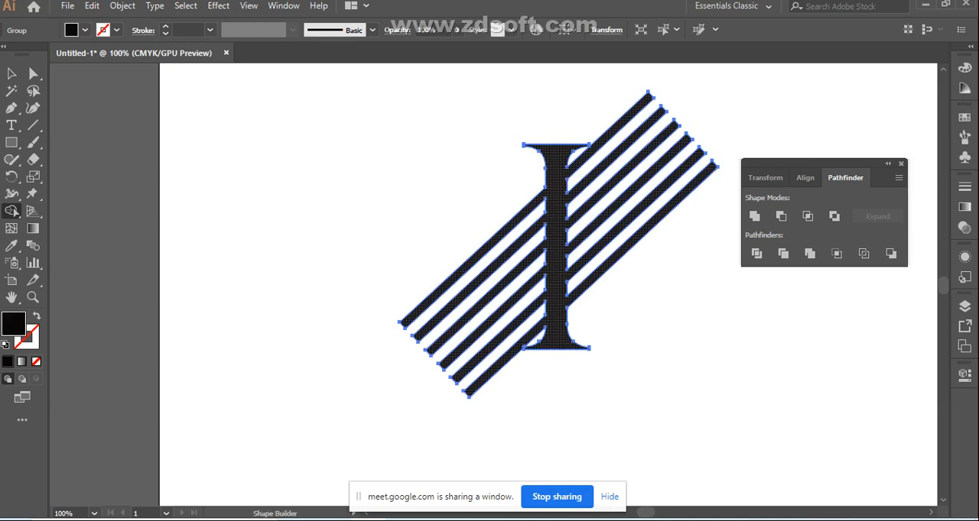
Ungroup the divided artwork and deselect it
{"action": "left_click", "coordinate": [11, 74]}
{"action": "left_click", "coordinate": [329, 191]}
{"action": "left_click", "coordinate": [492, 246]}
{"action": "right_click", "coordinate": [492, 247]}
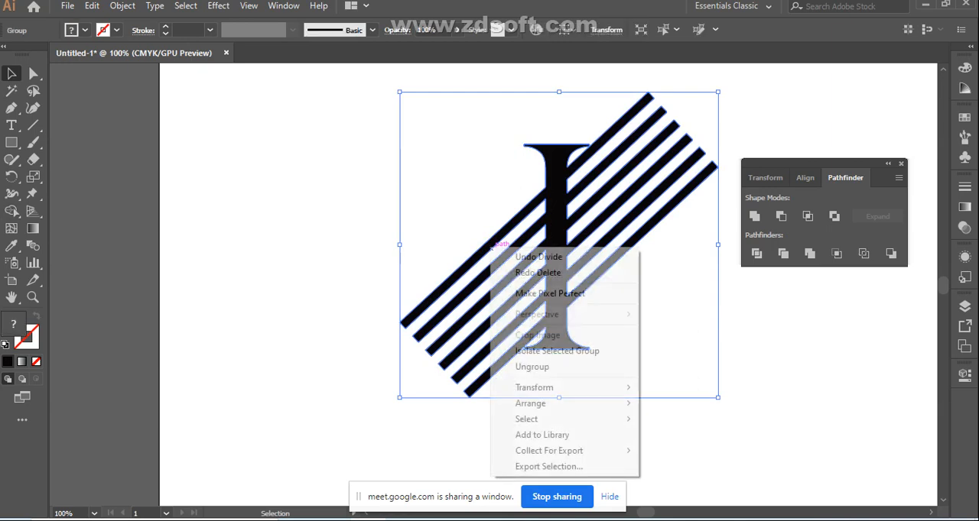
{"action": "left_click", "coordinate": [532, 368]}
{"action": "left_click", "coordinate": [575, 375]}
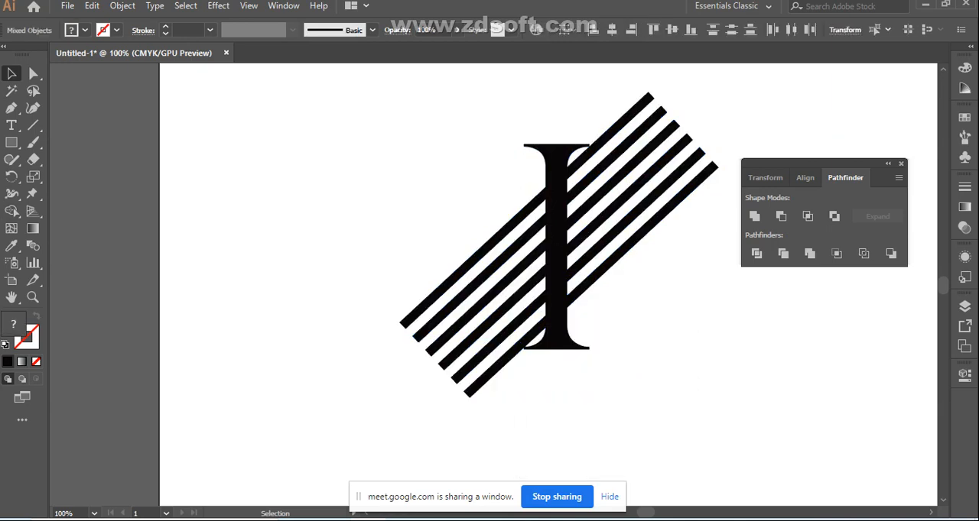
Try Shape Builder on the ungrouped letter-and-stripes shape, delete the shape, and undo the deletion
{"action": "left_click", "coordinate": [510, 257]}
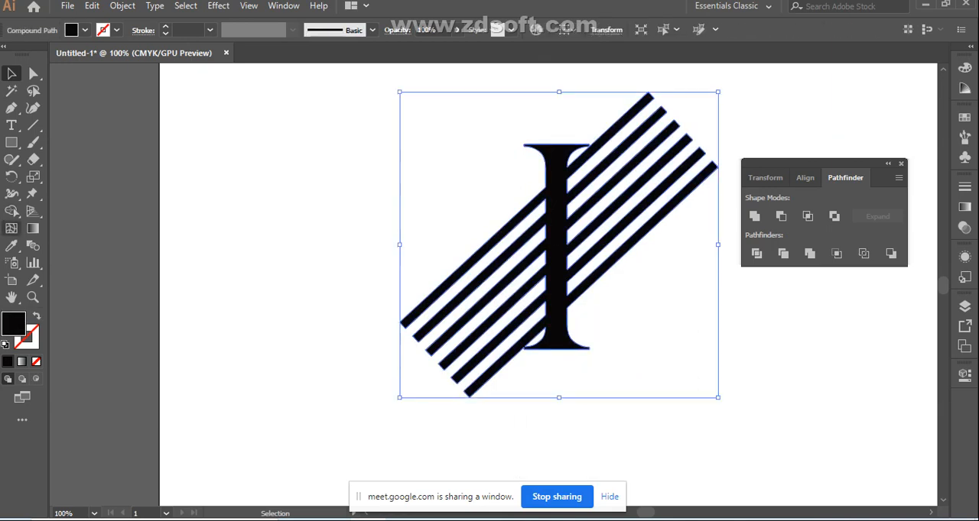
{"action": "left_click", "coordinate": [11, 211]}
{"action": "left_click", "coordinate": [13, 212]}
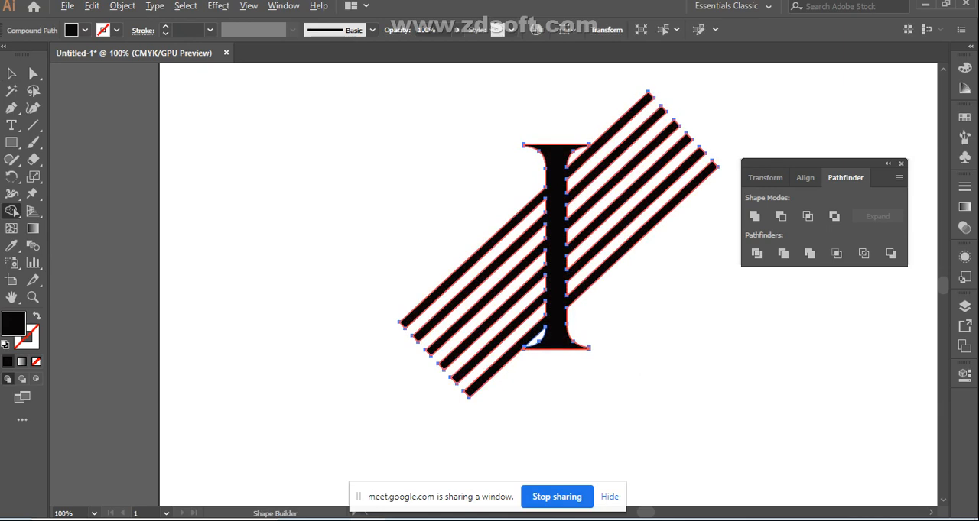
{"action": "key", "text": "Delete"}
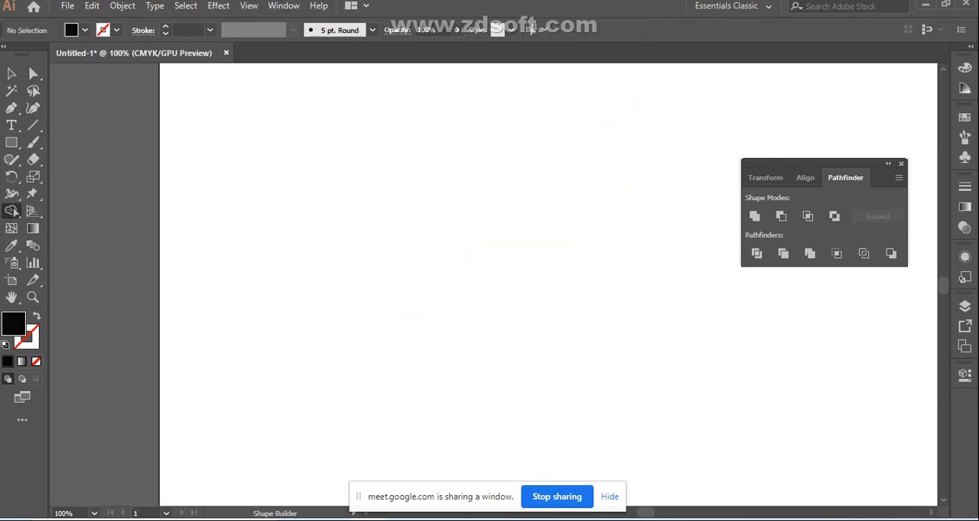
{"action": "key", "text": "ctrl+z"}
{"action": "left_click", "coordinate": [12, 211]}
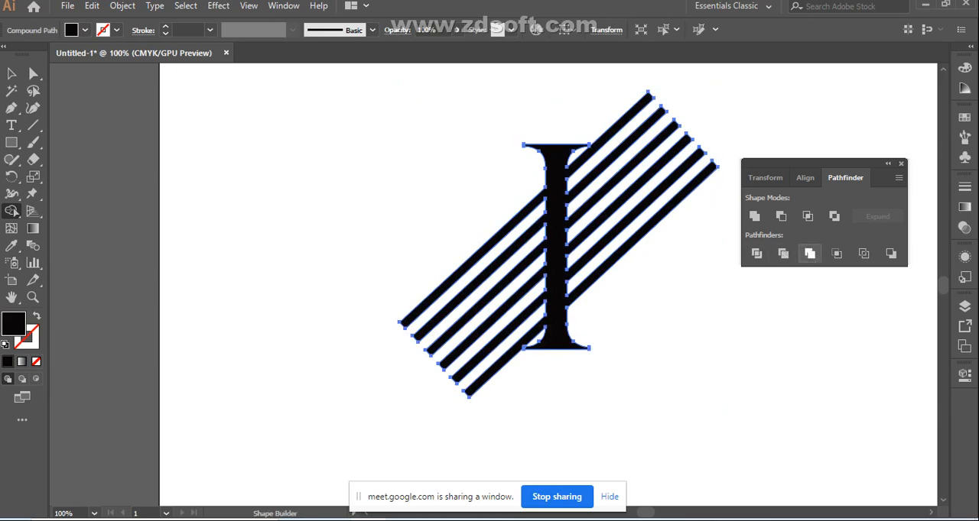
Undo the recent edits back to the live text letter I and the six separate stripes at their earlier tilt
{"action": "key", "text": "v"}
{"action": "key", "text": "ctrl+z"}
{"action": "key", "text": "ctrl+z"}
{"action": "key", "text": "ctrl+z"}
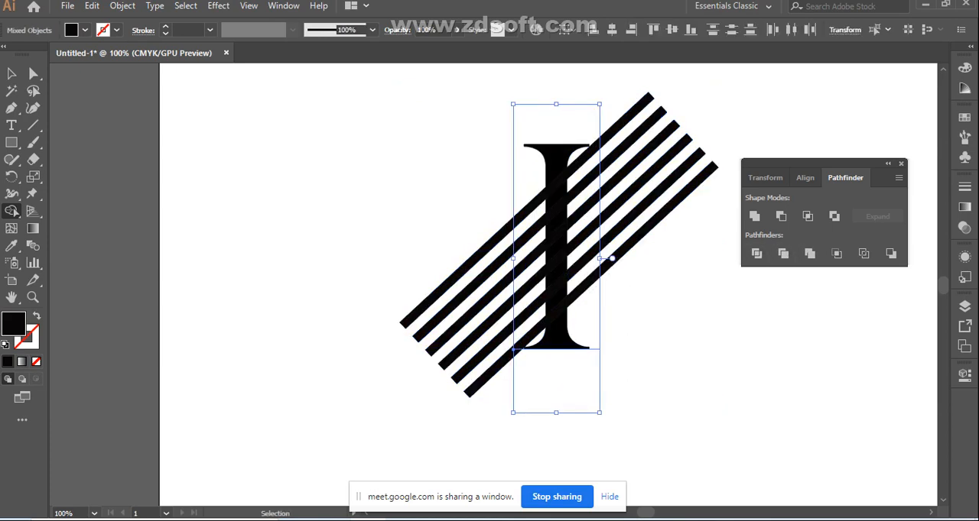
Apply Pathfinder Unite to the six diagonal stripes, select them together with the letter I, and clear the selection
{"action": "left_click", "coordinate": [12, 211]}
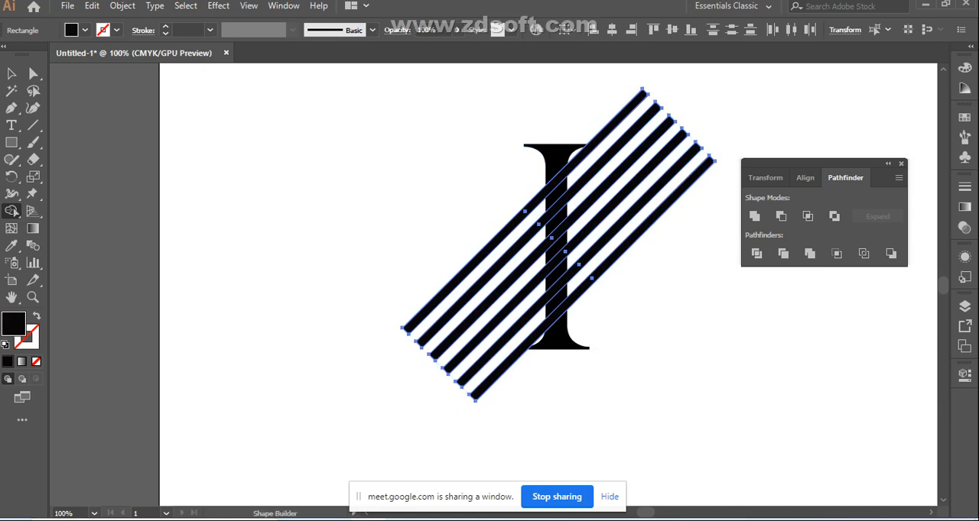
{"action": "key", "text": "ctrl+g"}
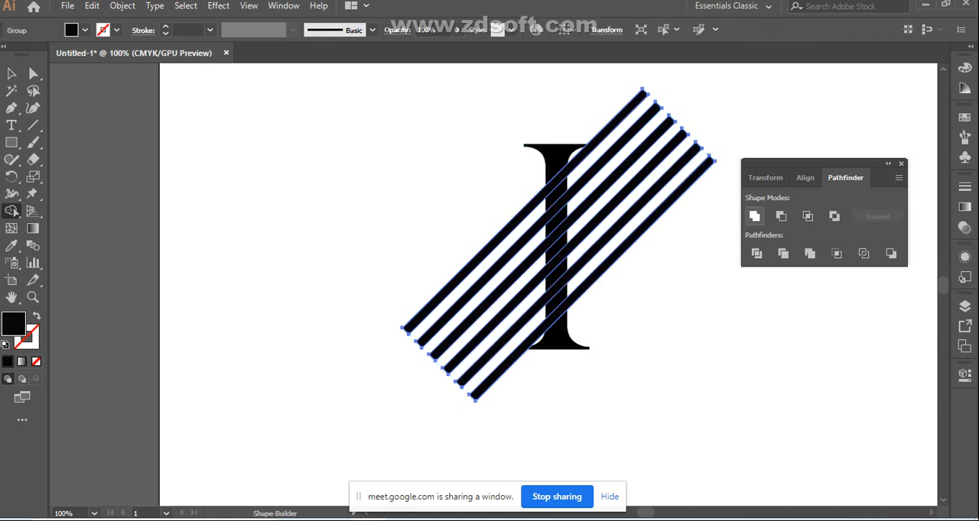
{"action": "left_click", "coordinate": [12, 74]}
{"action": "left_click", "coordinate": [321, 183]}
{"action": "left_click_drag", "start_coordinate": [400, 141], "coordinate": [716, 323]}
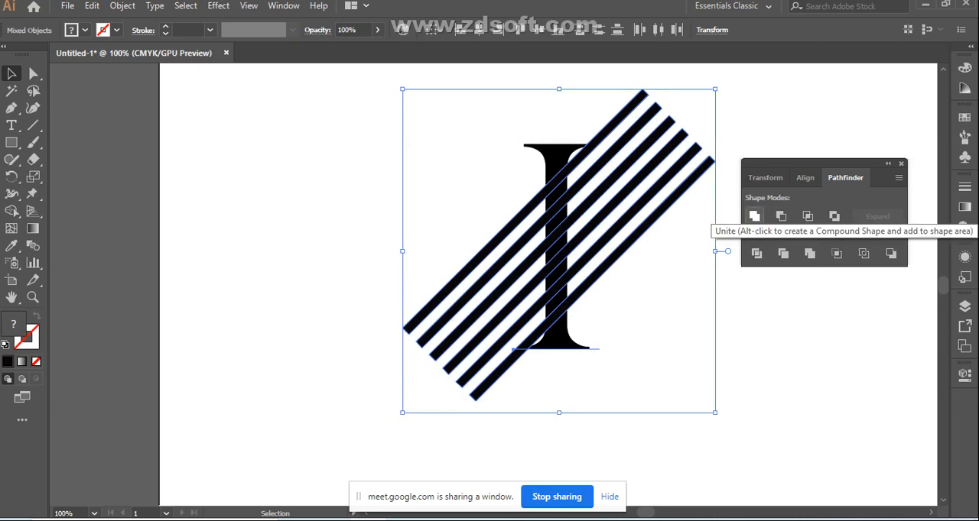
{"action": "left_click", "coordinate": [662, 307]}
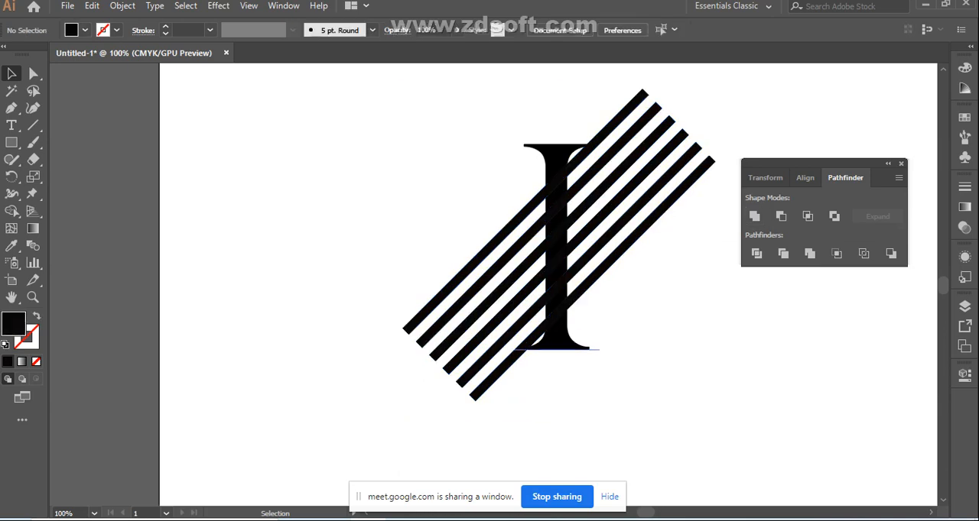
Ungroup the united stripes, check the two outermost stripes by selecting each individually, and deselect
{"action": "left_click", "coordinate": [550, 246]}
{"action": "right_click", "coordinate": [551, 243]}
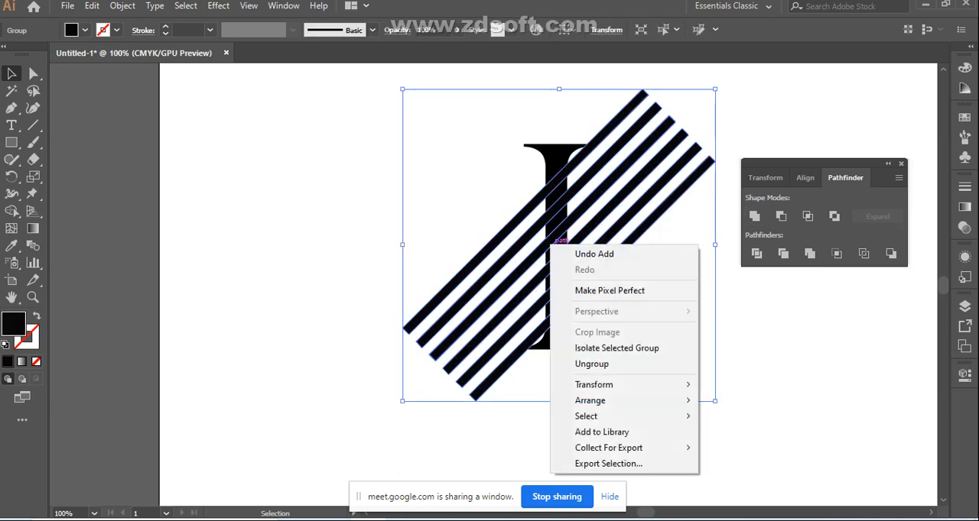
{"action": "left_click", "coordinate": [585, 365]}
{"action": "left_click", "coordinate": [585, 365]}
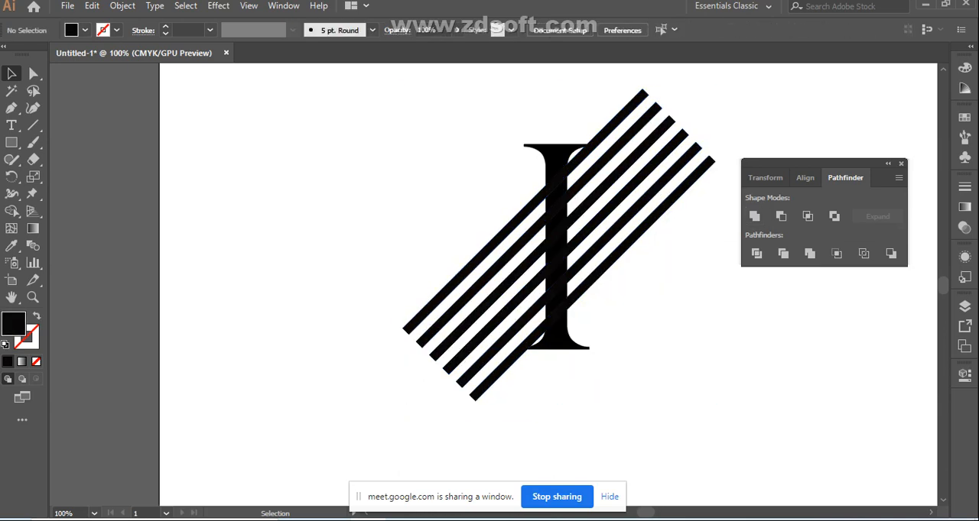
{"action": "left_click", "coordinate": [564, 183]}
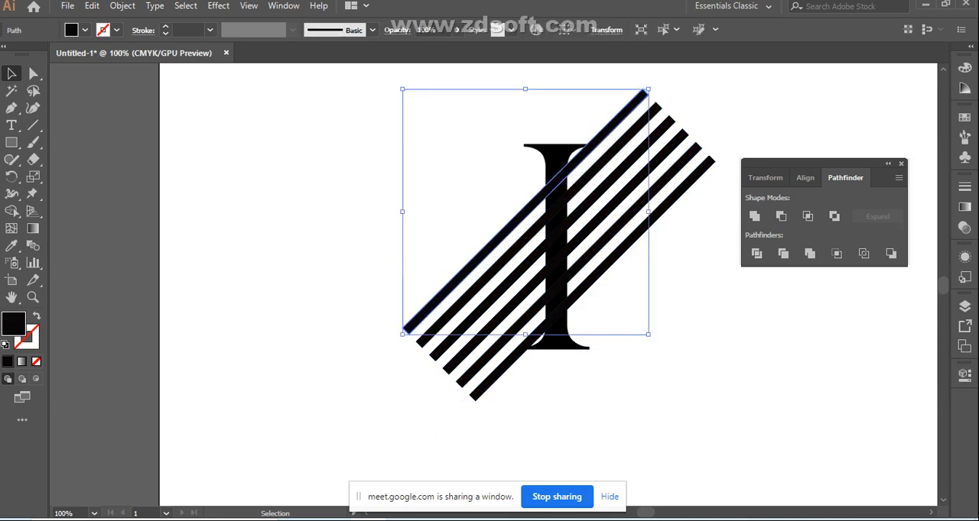
{"action": "left_click", "coordinate": [568, 303]}
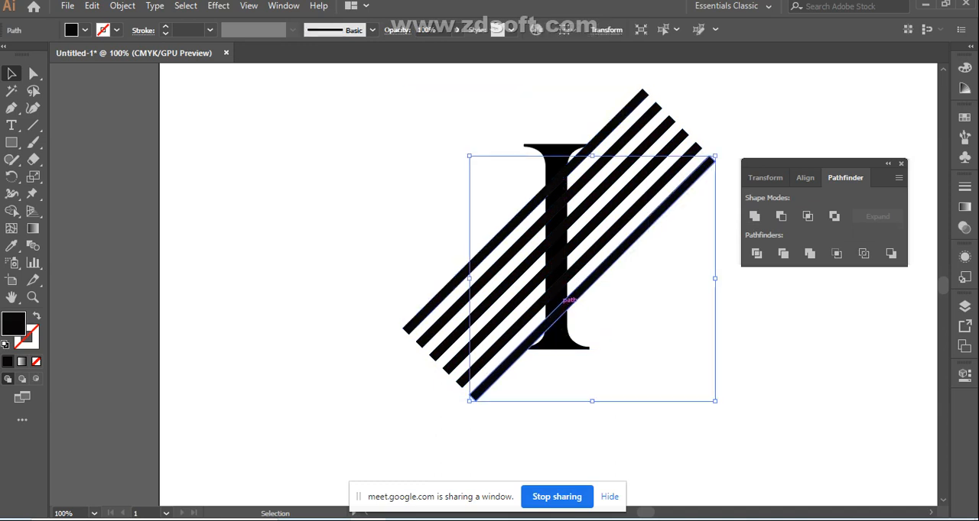
{"action": "left_click", "coordinate": [604, 344]}
Select all six diagonal stripes together with the text letter I
{"action": "left_click_drag", "start_coordinate": [419, 149], "coordinate": [723, 361]}
{"action": "left_click", "coordinate": [557, 331]}
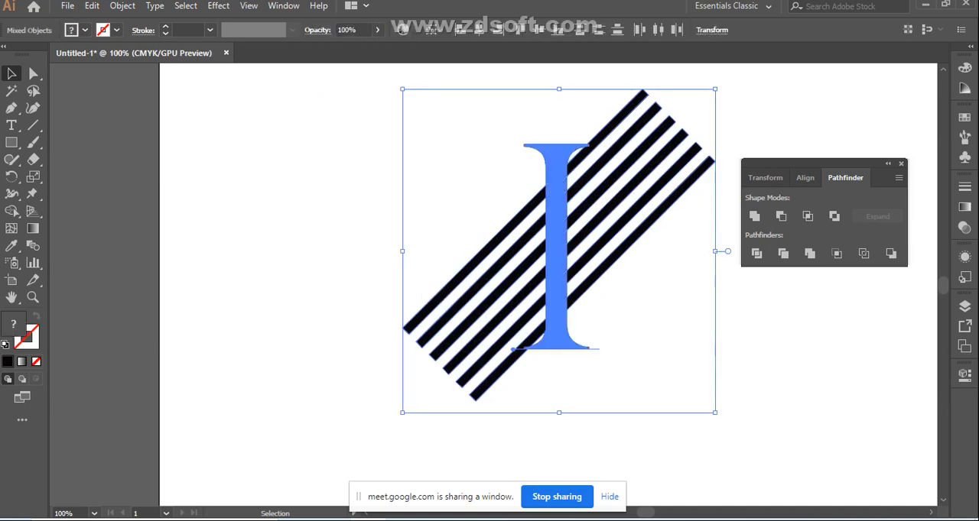
{"action": "left_click", "coordinate": [611, 337]}
{"action": "left_click_drag", "start_coordinate": [457, 169], "coordinate": [590, 320]}
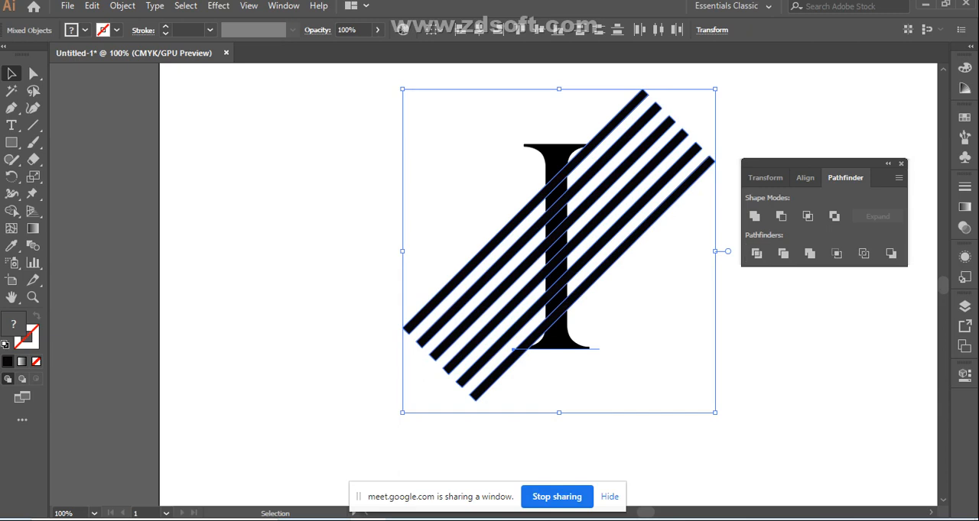
Ungroup the six diagonal stripes overlapping the letter I
{"action": "left_click", "coordinate": [663, 312]}
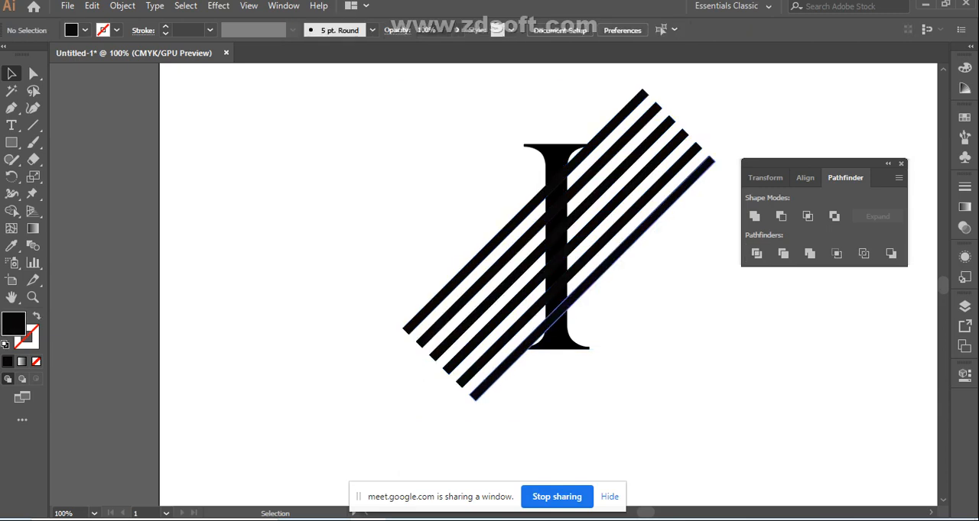
{"action": "left_click", "coordinate": [563, 274]}
{"action": "right_click", "coordinate": [562, 273]}
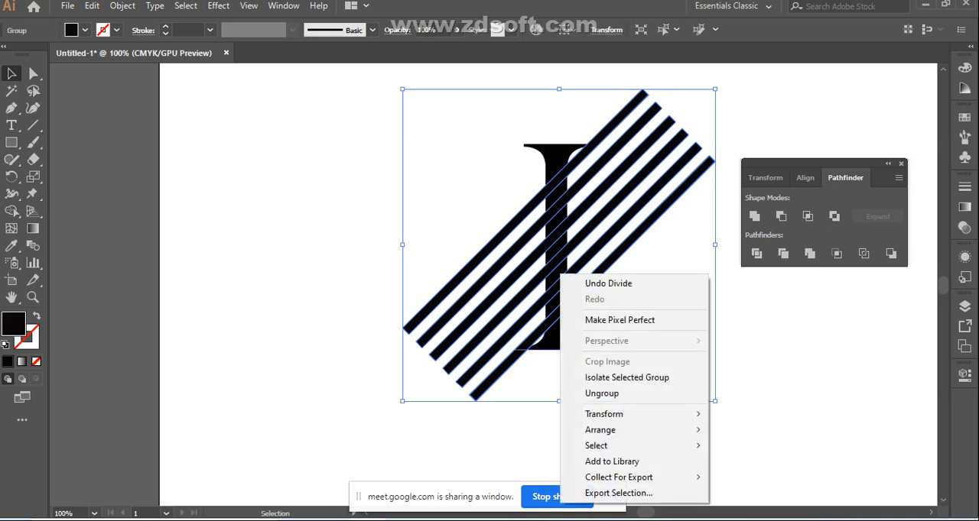
{"action": "left_click", "coordinate": [601, 393]}
{"action": "left_click", "coordinate": [602, 393]}
Try moving the two lowermost stripes individually, undo both moves, and clear the selection
{"action": "left_click", "coordinate": [569, 303]}
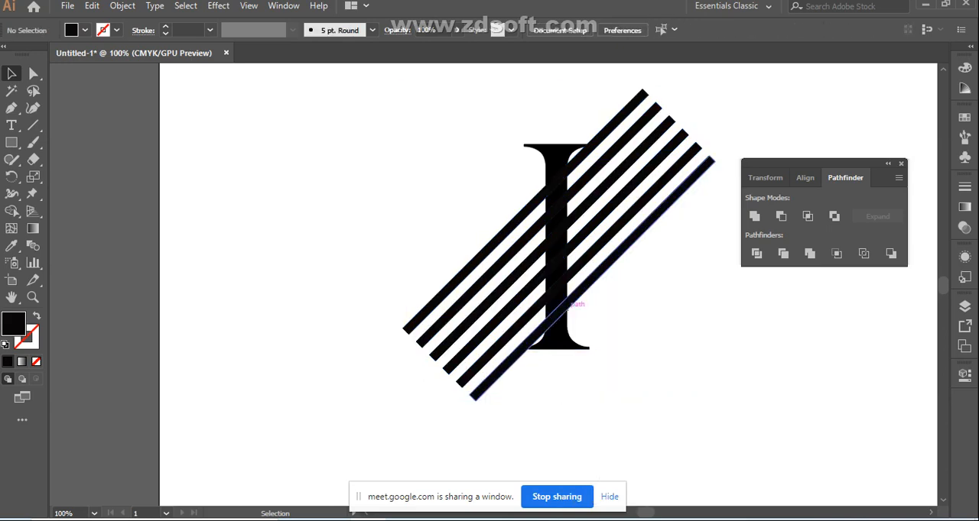
{"action": "left_click_drag", "start_coordinate": [569, 303], "coordinate": [594, 317]}
{"action": "left_click_drag", "start_coordinate": [566, 290], "coordinate": [586, 265]}
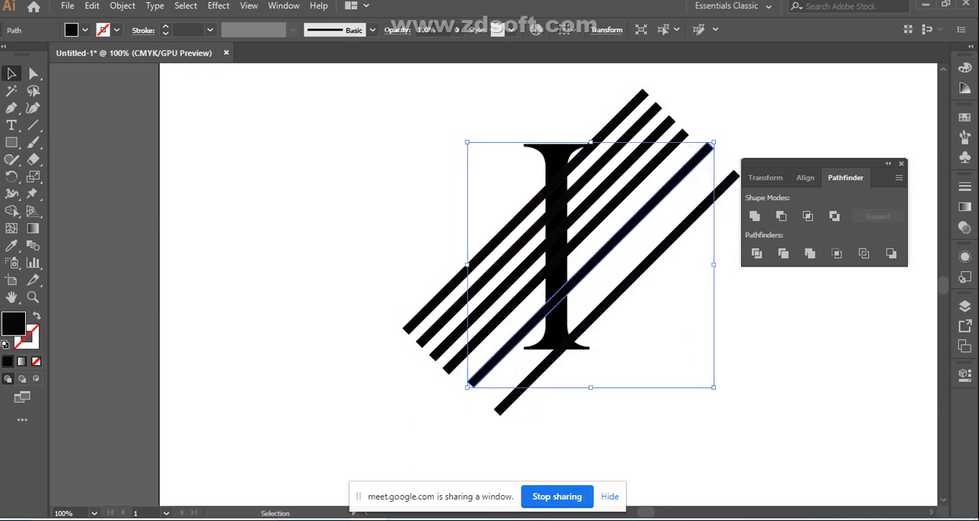
{"action": "key", "text": "ctrl+z"}
{"action": "key", "text": "ctrl+z"}
{"action": "key", "text": "ctrl+shift+a"}
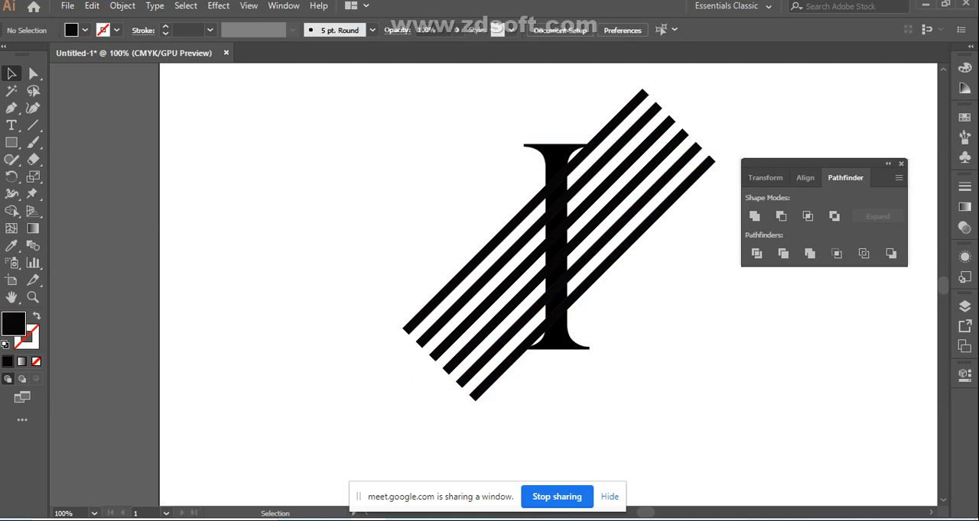
Select the six stripes together with the letter I, try the Shape Builder tool on them, and clear the selection
{"action": "key", "text": "ctrl+a"}
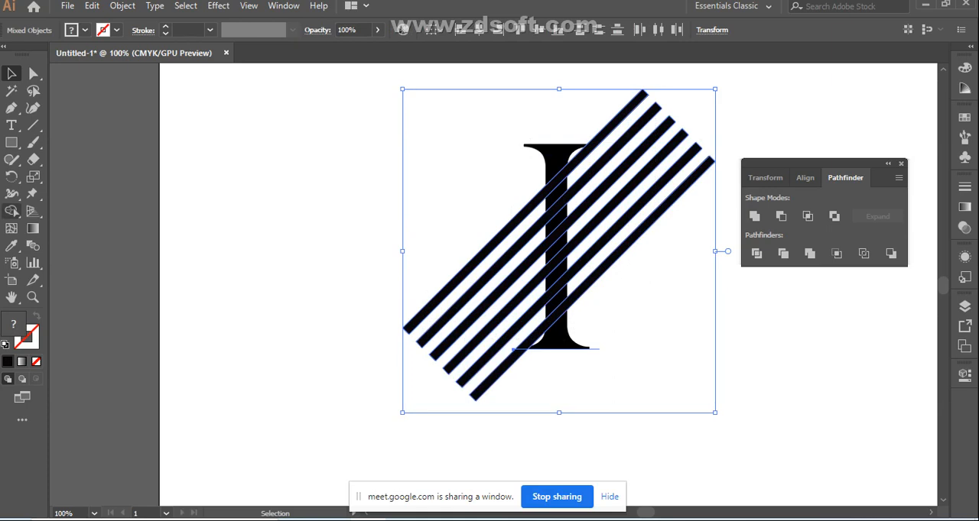
{"action": "left_click", "coordinate": [11, 211]}
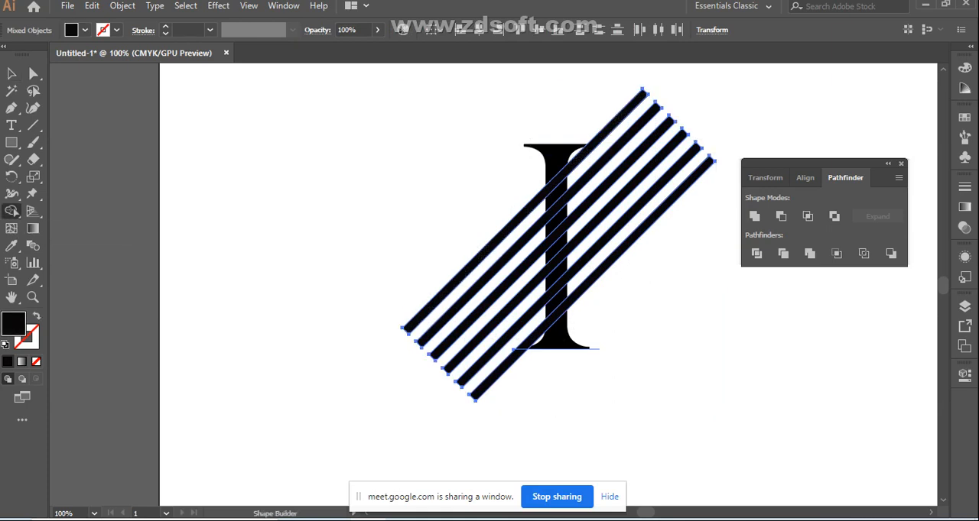
{"action": "left_click", "coordinate": [11, 74]}
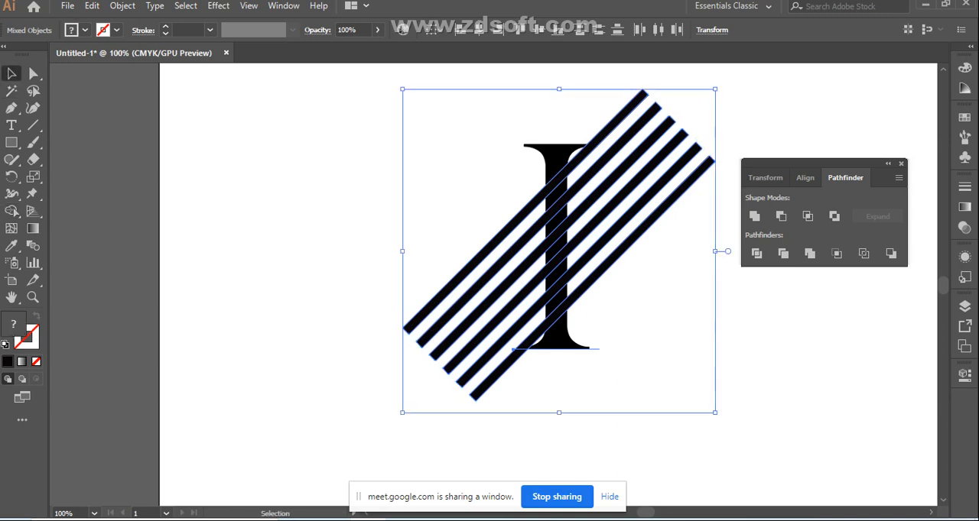
{"action": "left_click", "coordinate": [321, 199]}
Select only the six stripes, try the Shape Builder tool on the fourth stripe, and undo the result
{"action": "left_click", "coordinate": [556, 332]}
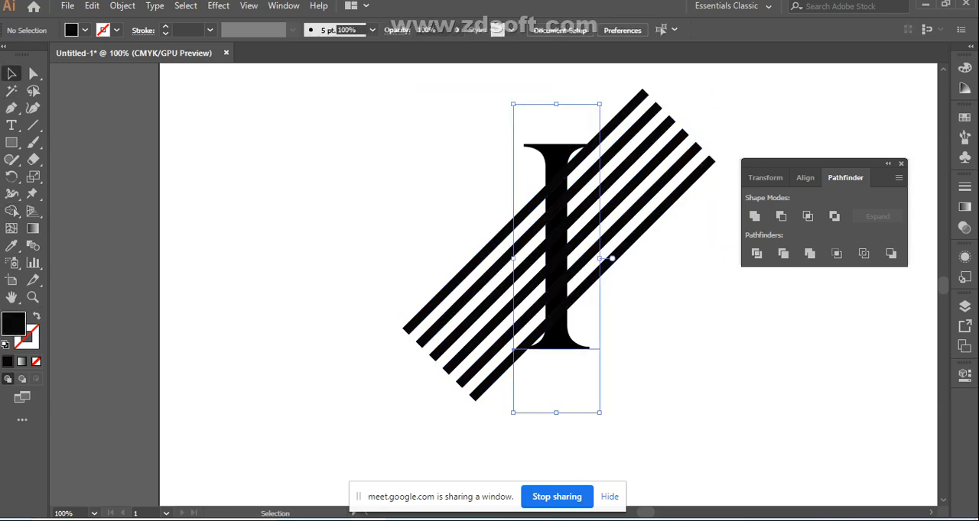
{"action": "left_click_drag", "start_coordinate": [413, 176], "coordinate": [520, 387]}
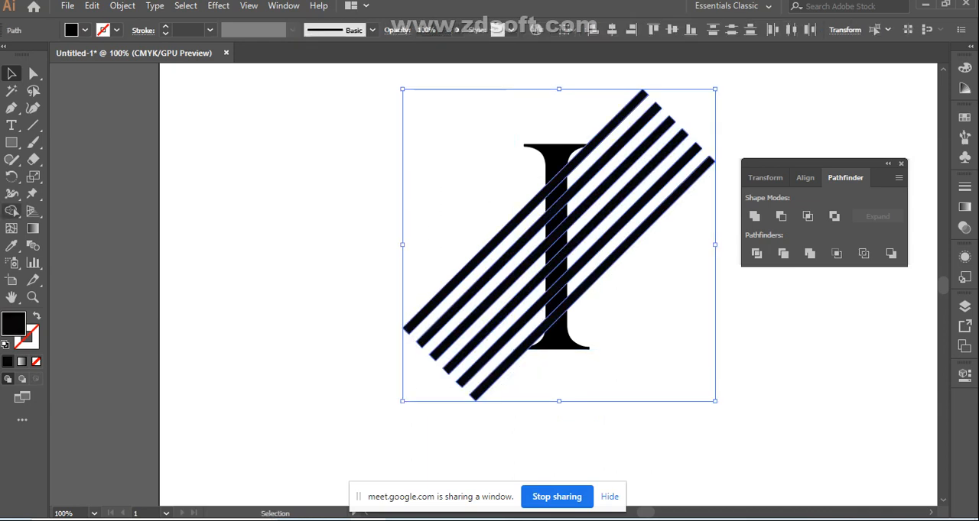
{"action": "left_click", "coordinate": [13, 213]}
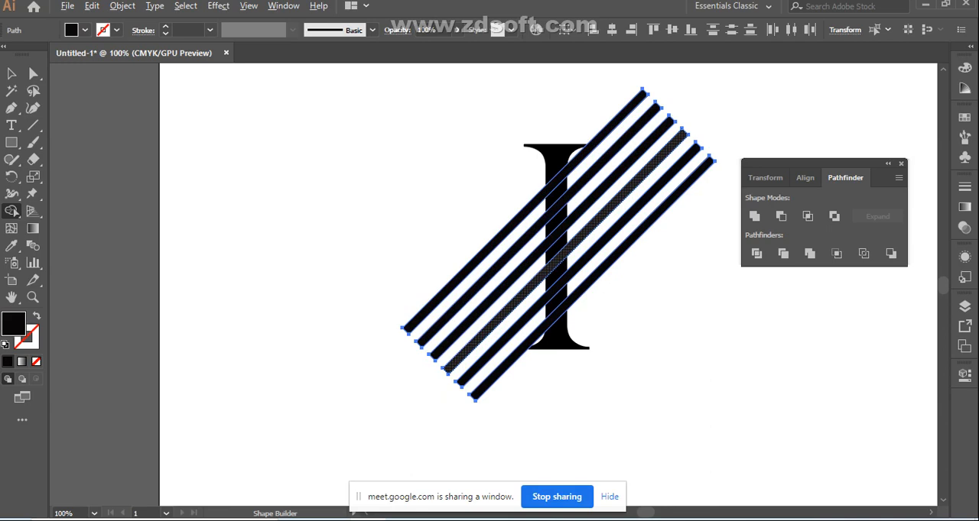
{"action": "left_click", "coordinate": [504, 310], "text": "alt"}
{"action": "key", "text": "ctrl+z"}
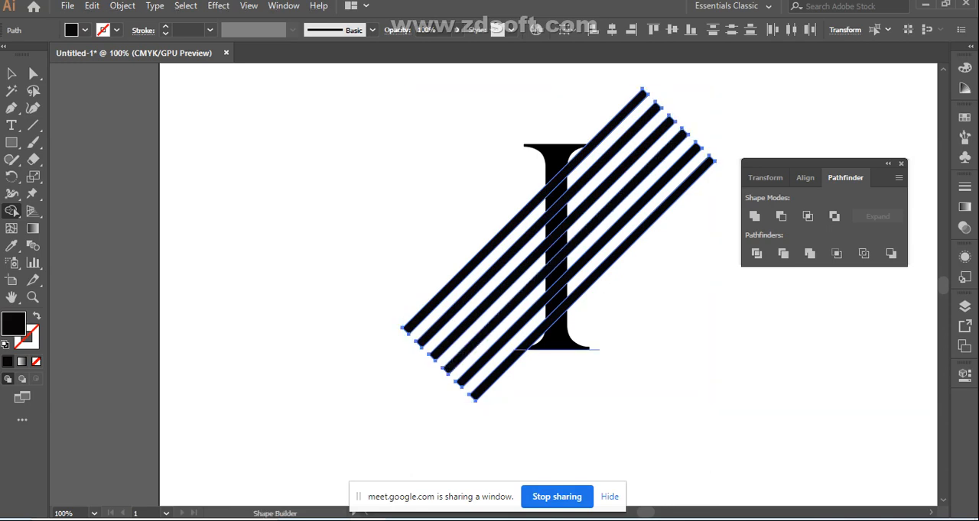
Bring the text letter I to the front of the diagonal stripes
{"action": "left_click", "coordinate": [12, 74]}
{"action": "left_click", "coordinate": [283, 168]}
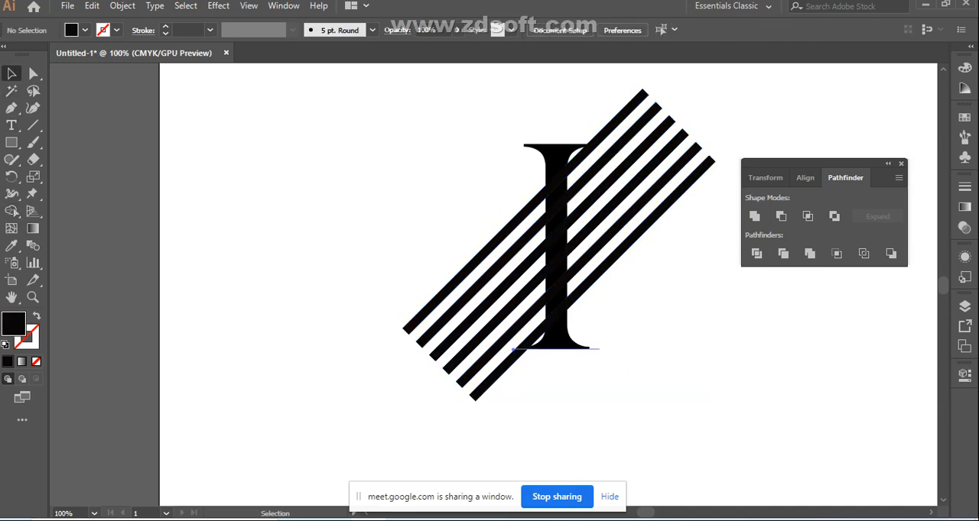
{"action": "left_click", "coordinate": [555, 167]}
{"action": "right_click", "coordinate": [555, 432]}
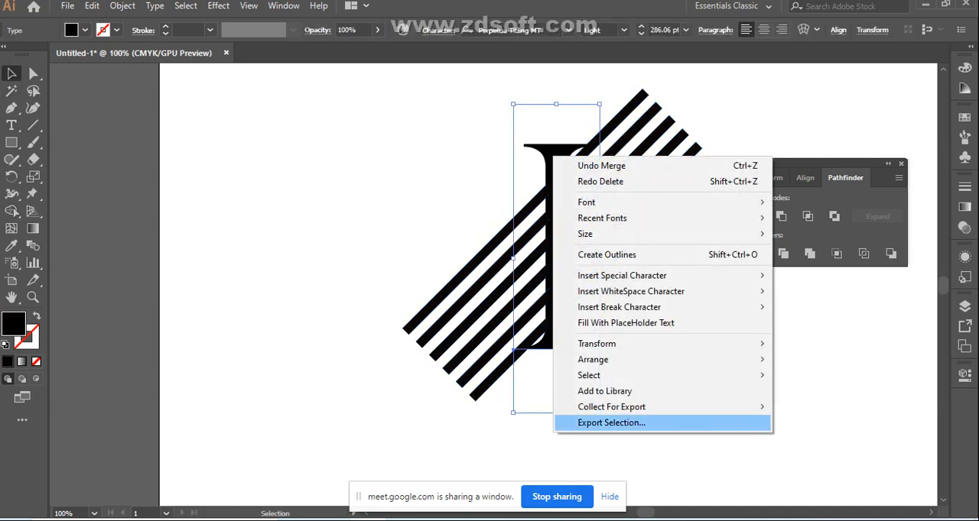
{"action": "mouse_move", "coordinate": [604, 359]}
{"action": "left_click", "coordinate": [819, 360]}
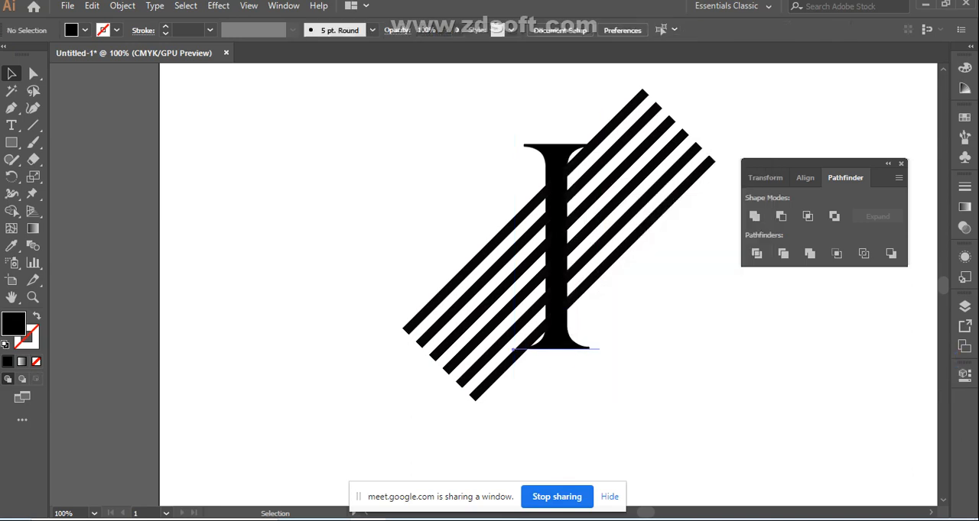
Select the letter I and all six stripes, try the Shape Builder tool again, and clear the selection
{"action": "left_click", "coordinate": [463, 268]}
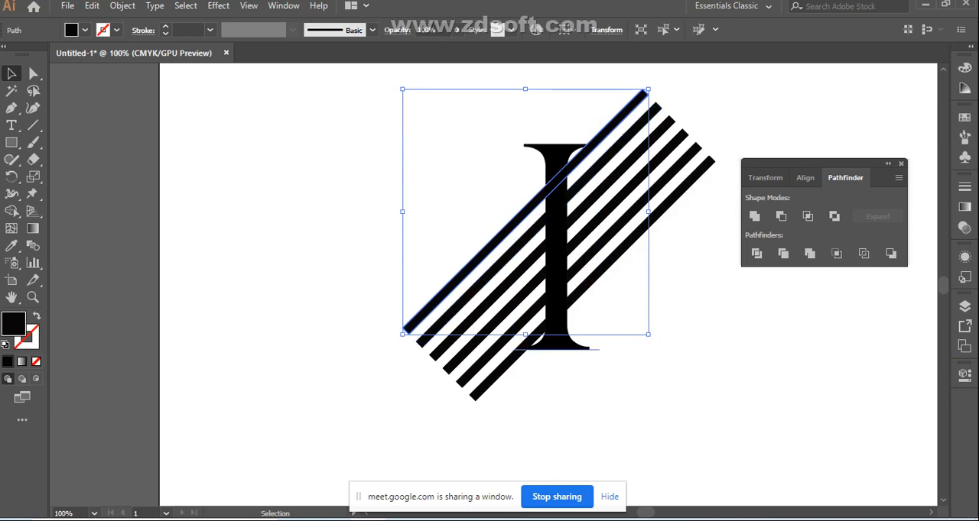
{"action": "left_click", "coordinate": [556, 252]}
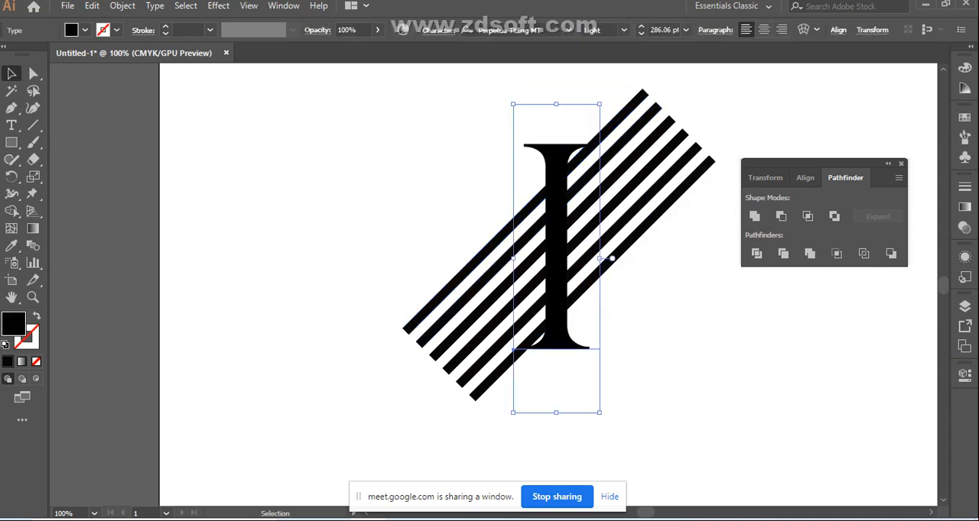
{"action": "left_click_drag", "start_coordinate": [413, 160], "coordinate": [609, 348]}
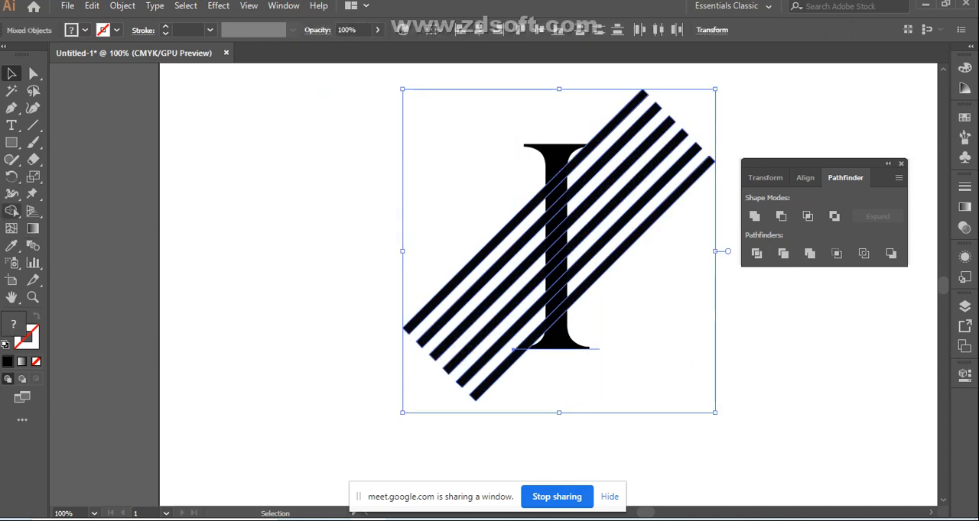
{"action": "left_click", "coordinate": [11, 211]}
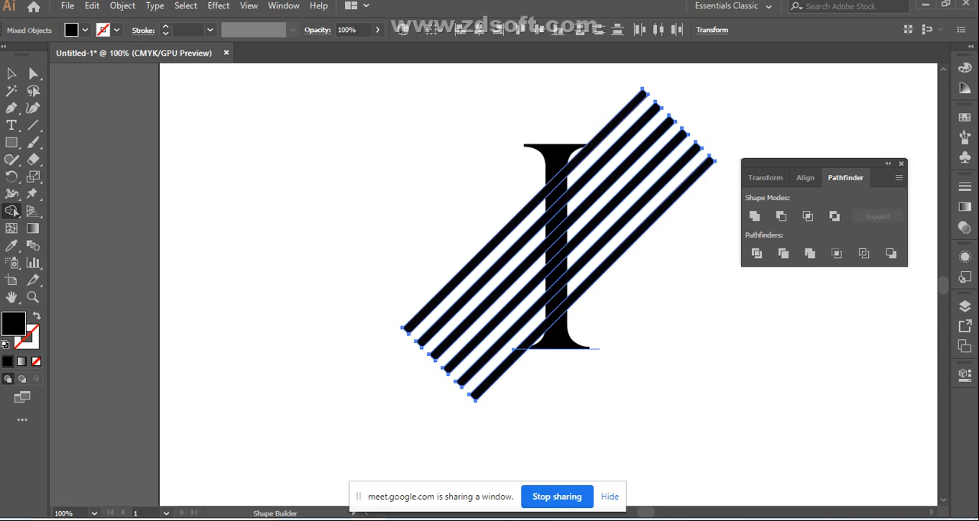
{"action": "left_click", "coordinate": [11, 74]}
{"action": "left_click", "coordinate": [399, 258]}
Select only the six diagonal stripes and send them to the back, behind the letter I
{"action": "left_click_drag", "start_coordinate": [399, 258], "coordinate": [498, 397]}
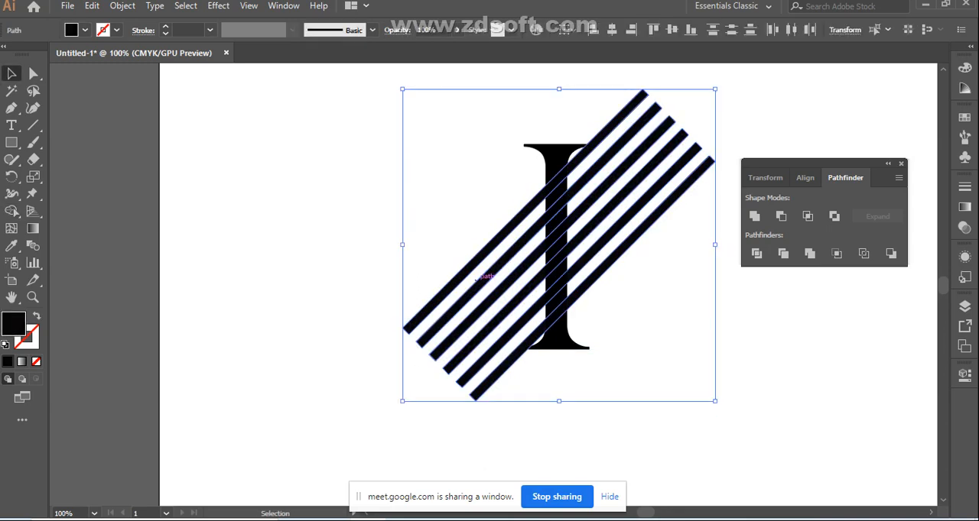
{"action": "right_click", "coordinate": [478, 277]}
{"action": "mouse_move", "coordinate": [536, 210]}
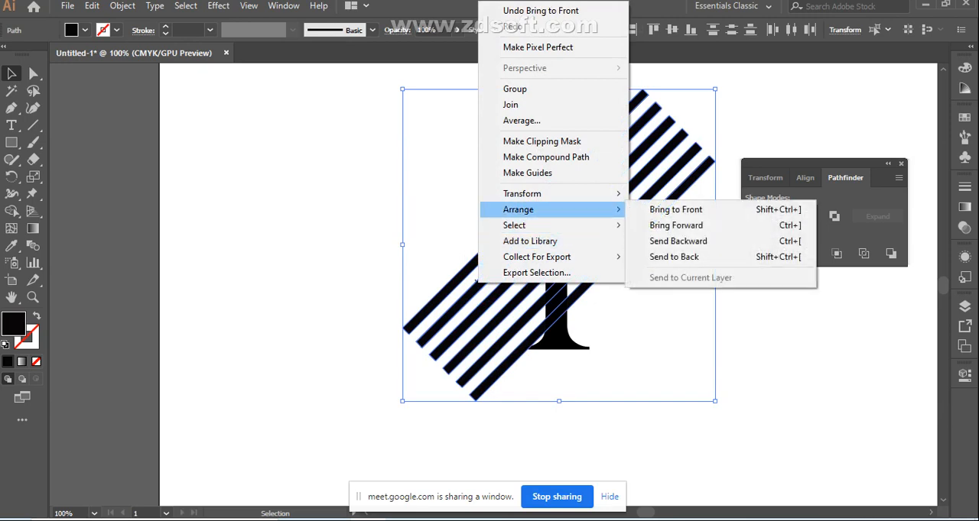
{"action": "left_click", "coordinate": [674, 257]}
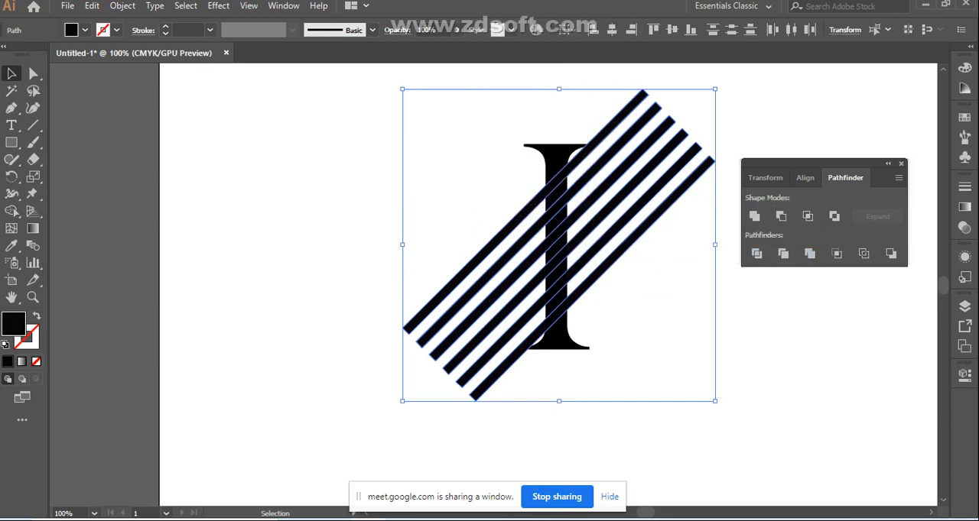
Fill the text letter I with a dark maroon colour and deselect it
{"action": "left_click", "coordinate": [667, 269]}
{"action": "left_click", "coordinate": [570, 350]}
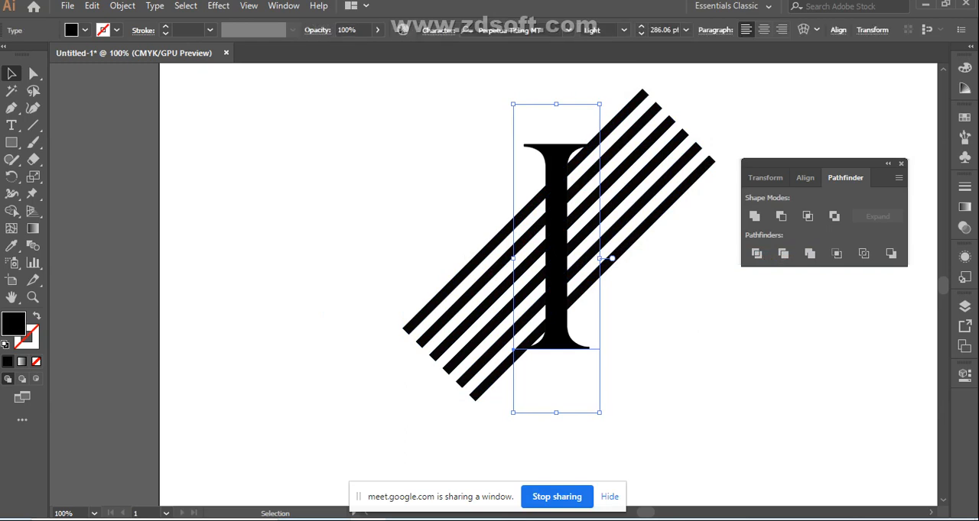
{"action": "double_click", "coordinate": [14, 324]}
{"action": "left_click", "coordinate": [725, 288]}
{"action": "left_click", "coordinate": [955, 182]}
{"action": "left_click", "coordinate": [711, 321]}
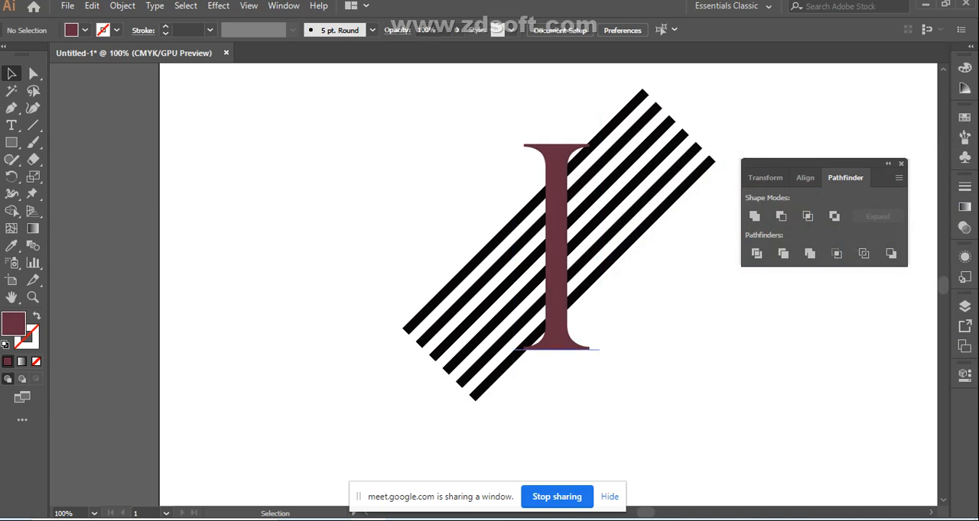
Select the upper five stripes with the letter I, try the Shape Builder tool, and remove the letter from the selection
{"action": "mouse_move", "coordinate": [469, 226]}
{"action": "left_mouse_down"}
{"action": "mouse_move", "coordinate": [493, 261]}
{"action": "mouse_move", "coordinate": [552, 297]}
{"action": "left_mouse_up"}
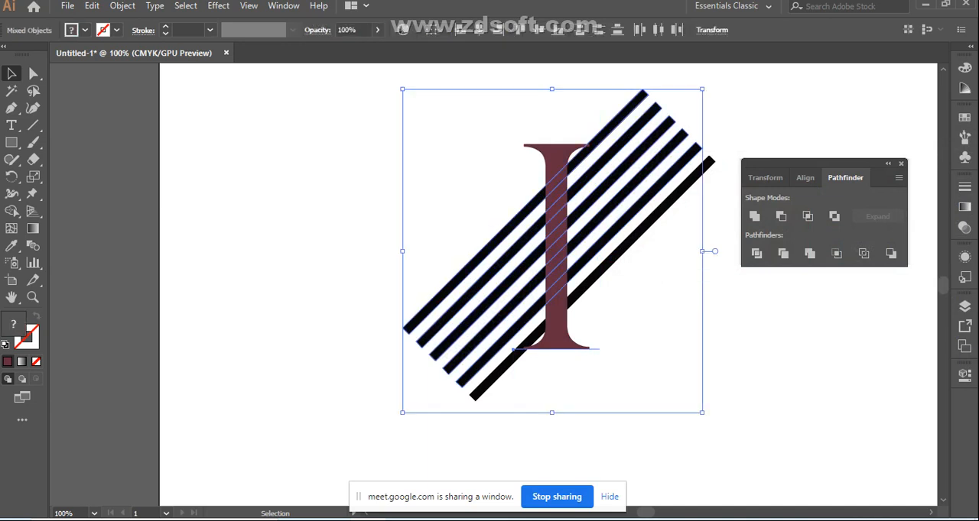
{"action": "left_click", "coordinate": [11, 211]}
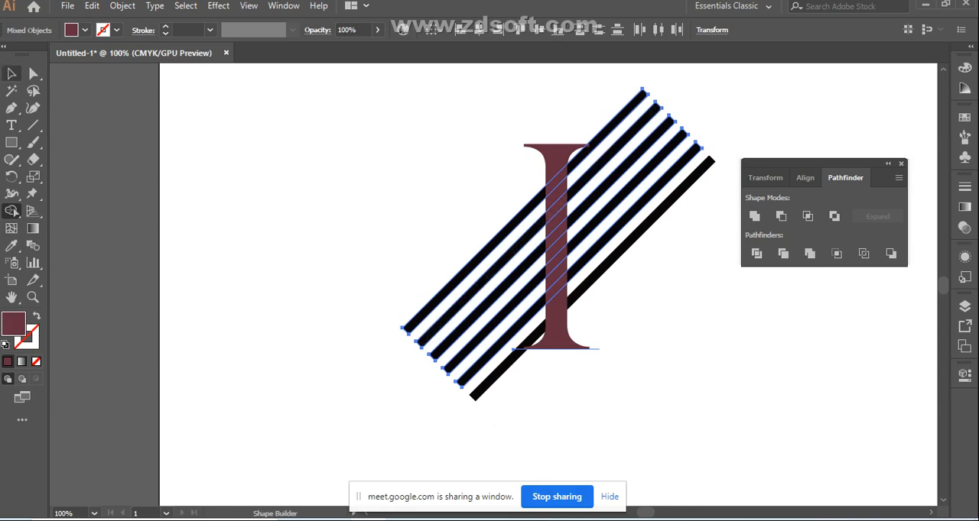
{"action": "left_click", "coordinate": [12, 73]}
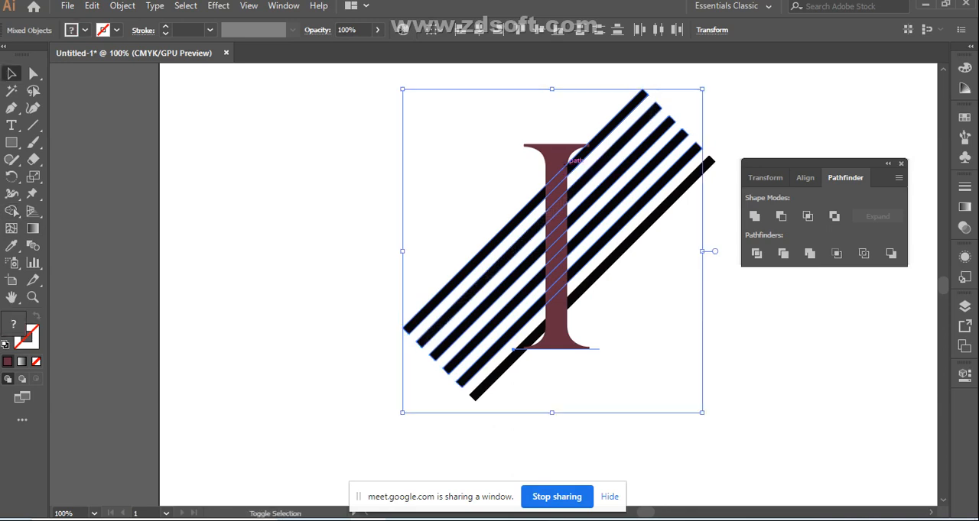
{"action": "left_click", "coordinate": [535, 195], "text": "shift"}
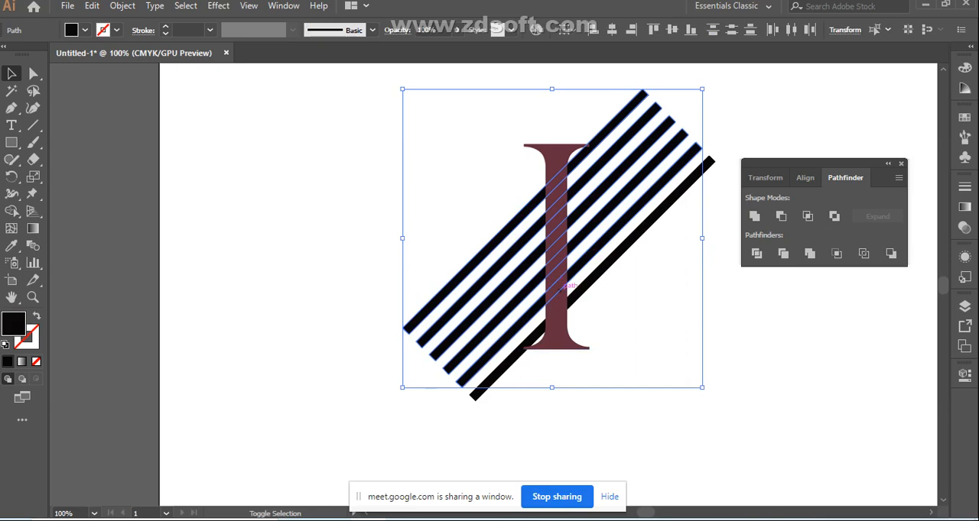
Undo the recent edits back to the six smaller rectangle stripes lying beside the black letter I
{"action": "key", "text": "ctrl+z"}
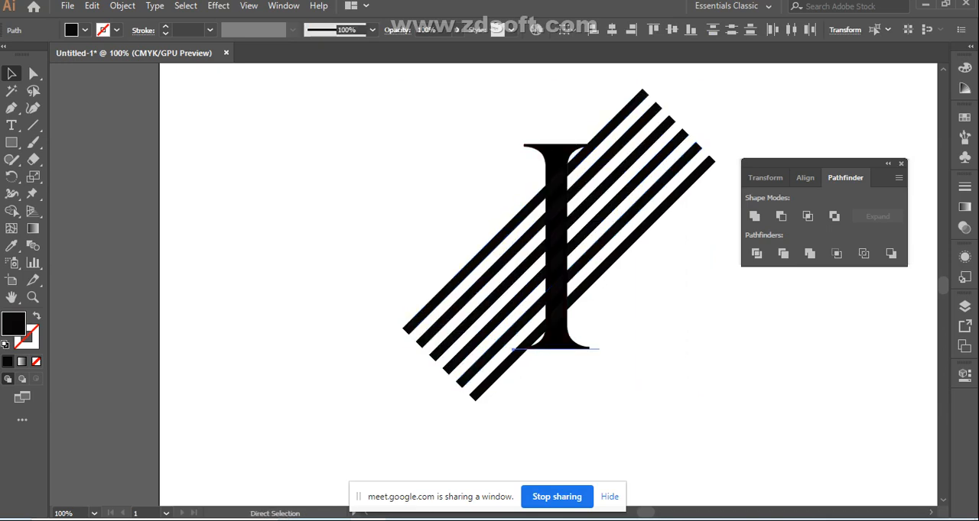
{"action": "key", "text": "ctrl+z"}
{"action": "key", "text": "ctrl+z"}
{"action": "key", "text": "ctrl+z"}
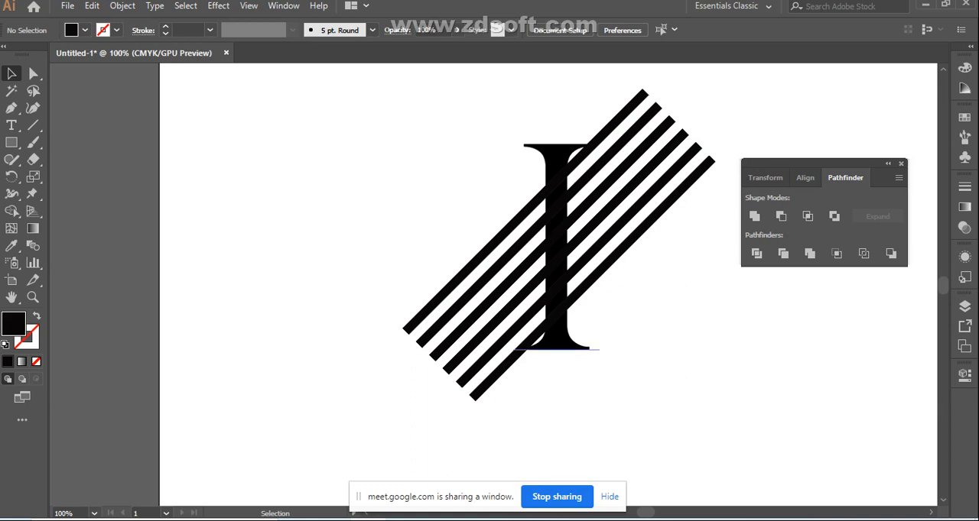
{"action": "left_click", "coordinate": [557, 331]}
{"action": "key", "text": "ctrl+z"}
{"action": "key", "text": "ctrl+z"}
{"action": "key", "text": "ctrl+z"}
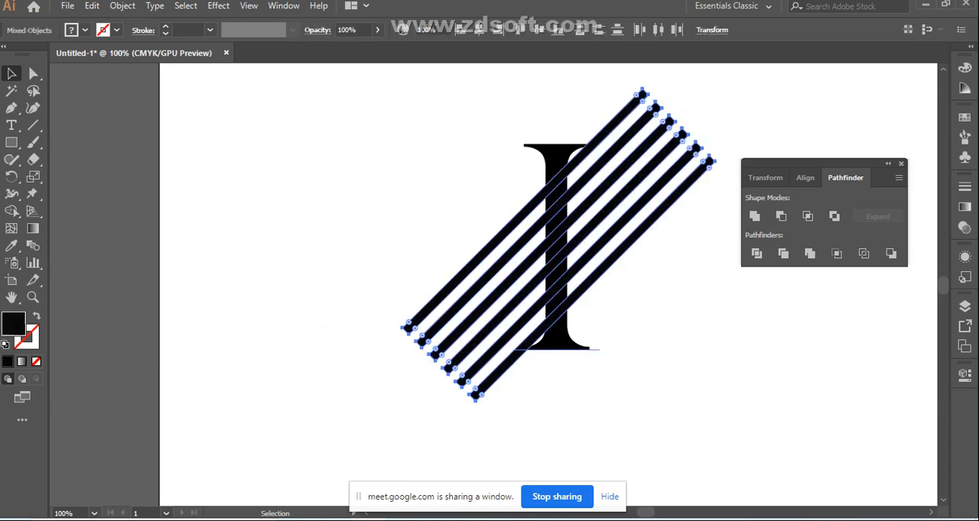
{"action": "key", "text": "ctrl+z"}
{"action": "key", "text": "ctrl+z"}
{"action": "key", "text": "ctrl+z"}
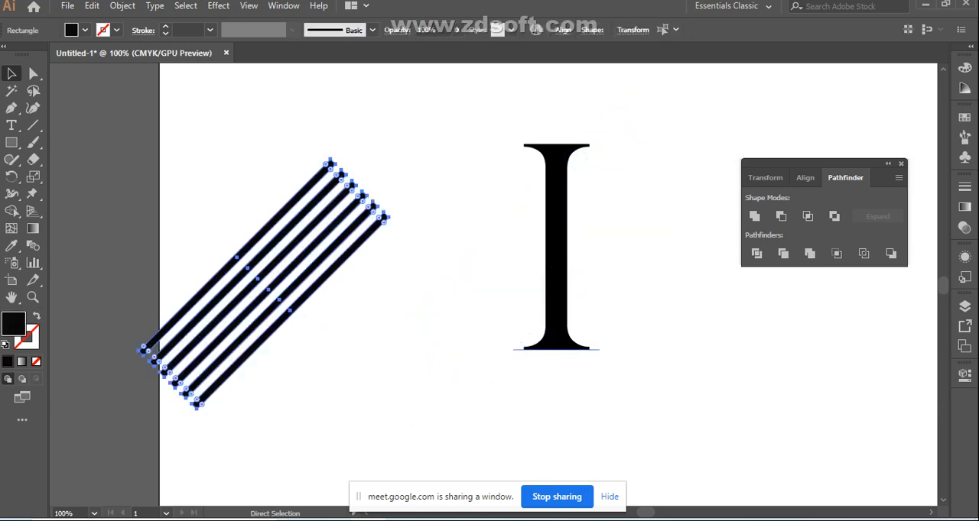
Move the six tilted stripes across the letter I, enlarge them to extend past it, and clear the selection
{"action": "left_click", "coordinate": [556, 329]}
{"action": "left_click_drag", "start_coordinate": [341, 362], "coordinate": [210, 225]}
{"action": "left_click_drag", "start_coordinate": [297, 271], "coordinate": [586, 256]}
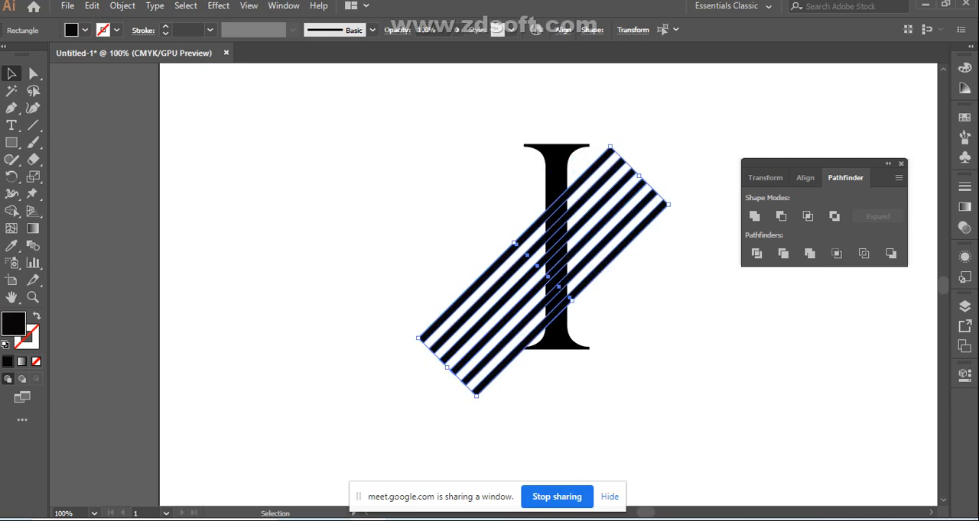
{"action": "left_click_drag", "start_coordinate": [668, 204], "coordinate": [711, 180]}
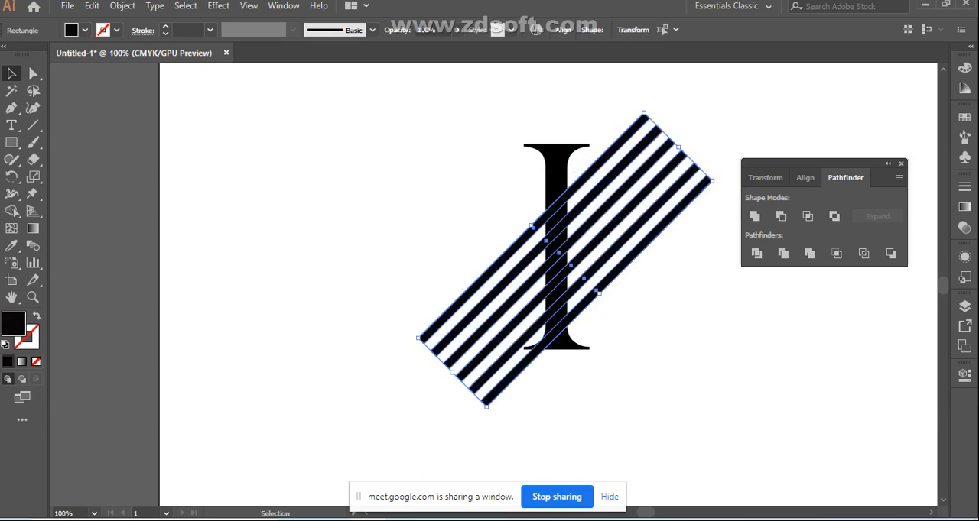
{"action": "left_click", "coordinate": [673, 268]}
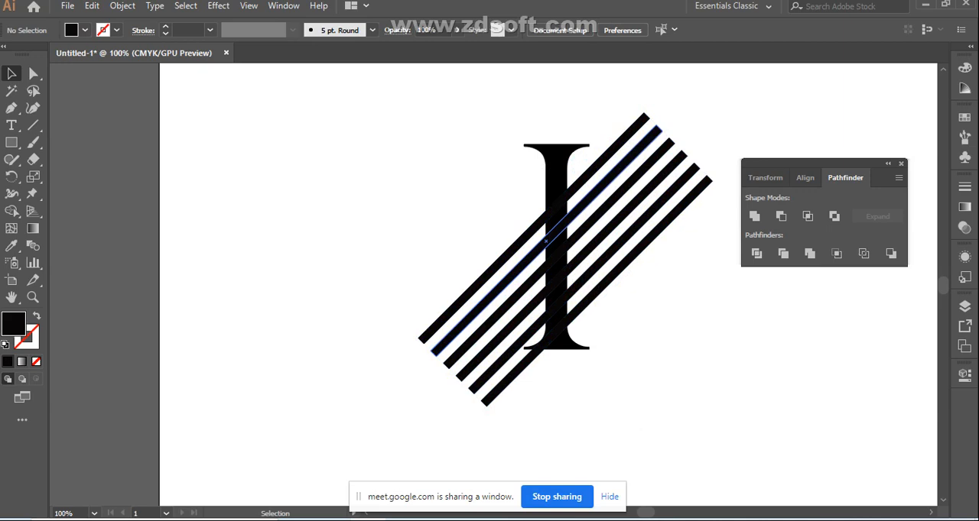
Select all six diagonal stripes and nudge them upward and slightly left across the letter I
{"action": "left_click_drag", "start_coordinate": [413, 281], "coordinate": [481, 404]}
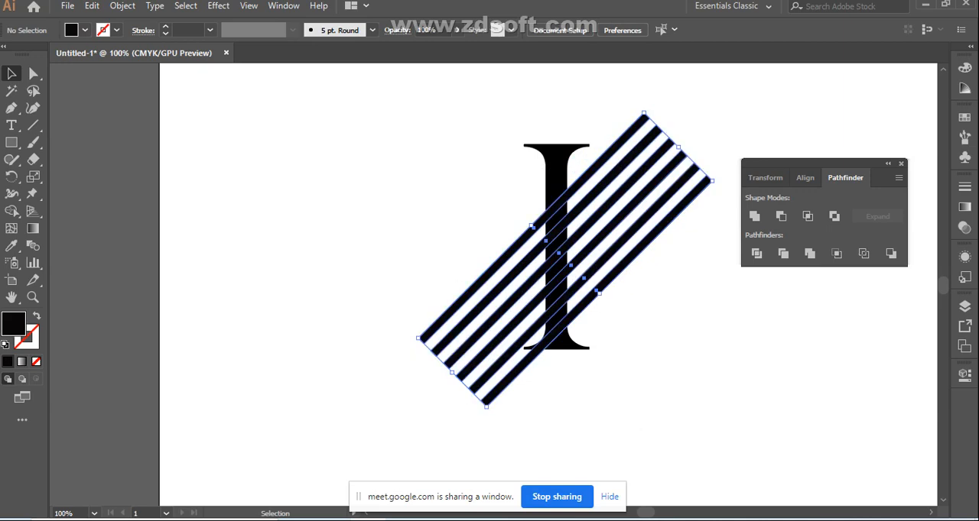
{"action": "key", "text": "Up"}
{"action": "key", "text": "Up"}
{"action": "key", "text": "Up"}
{"action": "key", "text": "Up"}
{"action": "key", "text": "Up"}
{"action": "key", "text": "Up"}
{"action": "key", "text": "Up"}
{"action": "key", "text": "Up"}
{"action": "key", "text": "Up"}
{"action": "key", "text": "Up"}
{"action": "key", "text": "Up"}
{"action": "key", "text": "Up"}
{"action": "key", "text": "Up"}
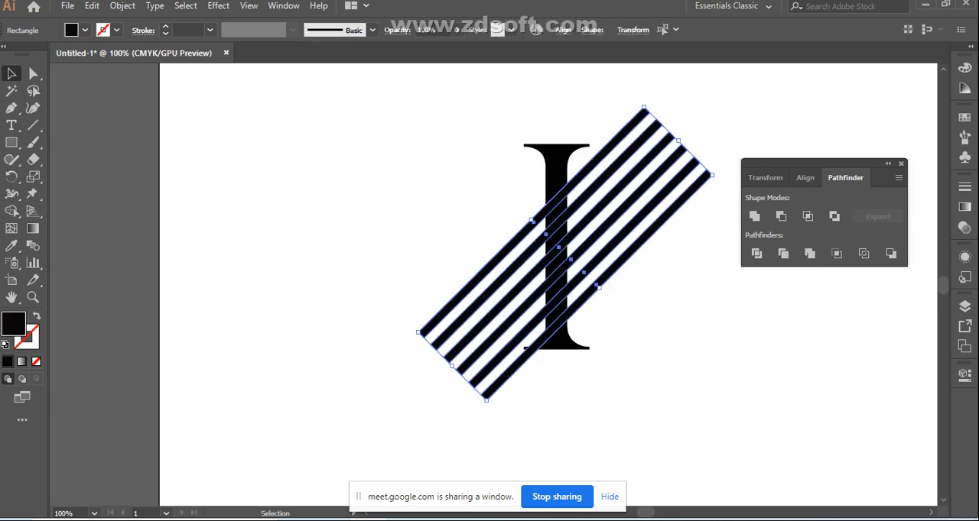
{"action": "key", "text": "Up"}
{"action": "key", "text": "Up"}
{"action": "key", "text": "Up"}
{"action": "key", "text": "Up"}
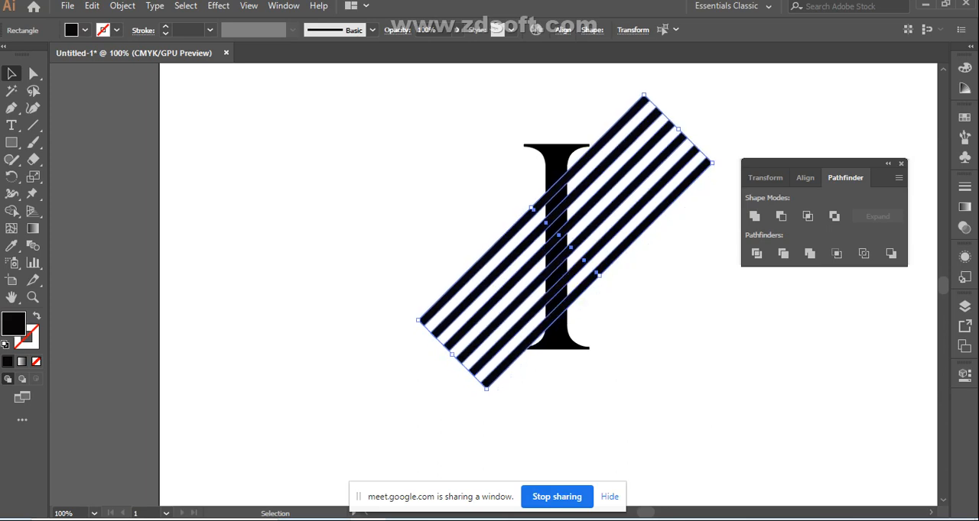
{"action": "key", "text": "Up"}
{"action": "key", "text": "Up"}
{"action": "key", "text": "Up"}
{"action": "key", "text": "Up"}
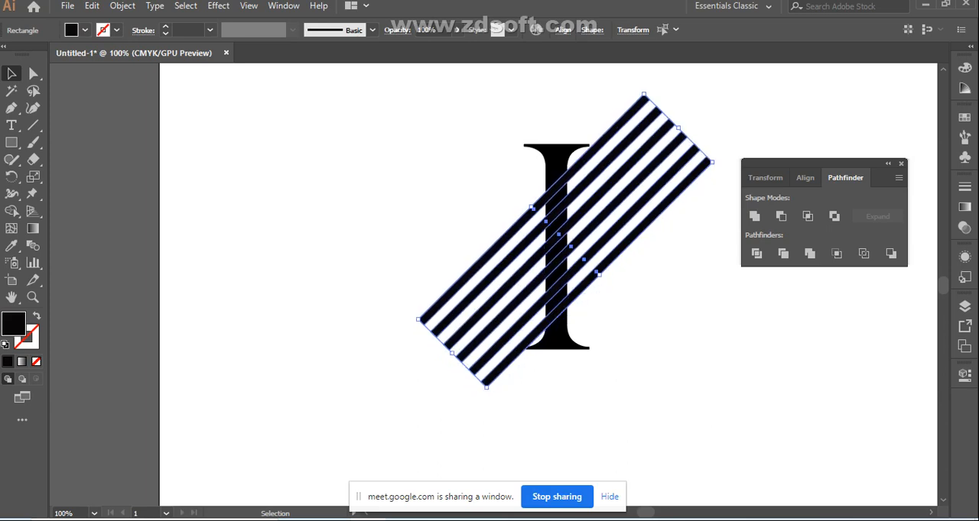
{"action": "key", "text": "Left"}
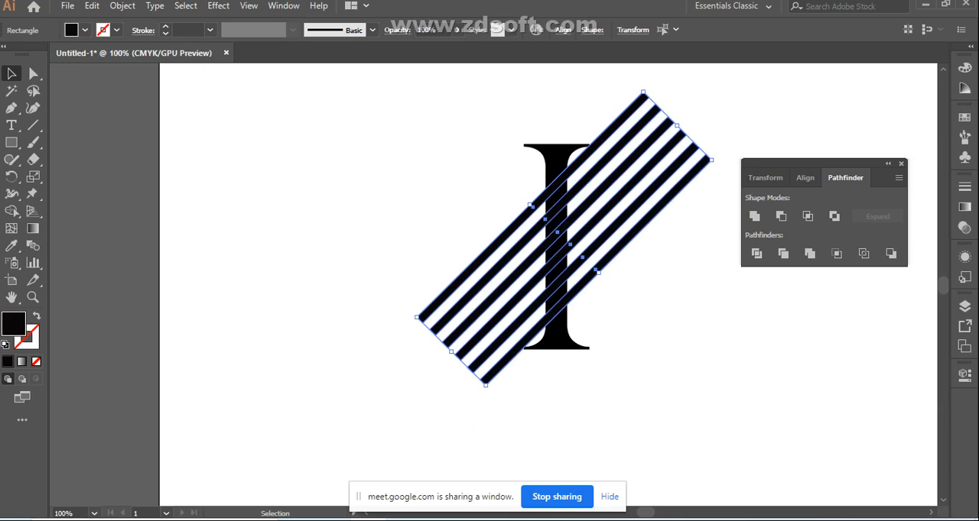
Enlarge the text letter I slightly, nudge it up within the stripes, and deselect it
{"action": "left_click", "coordinate": [555, 328]}
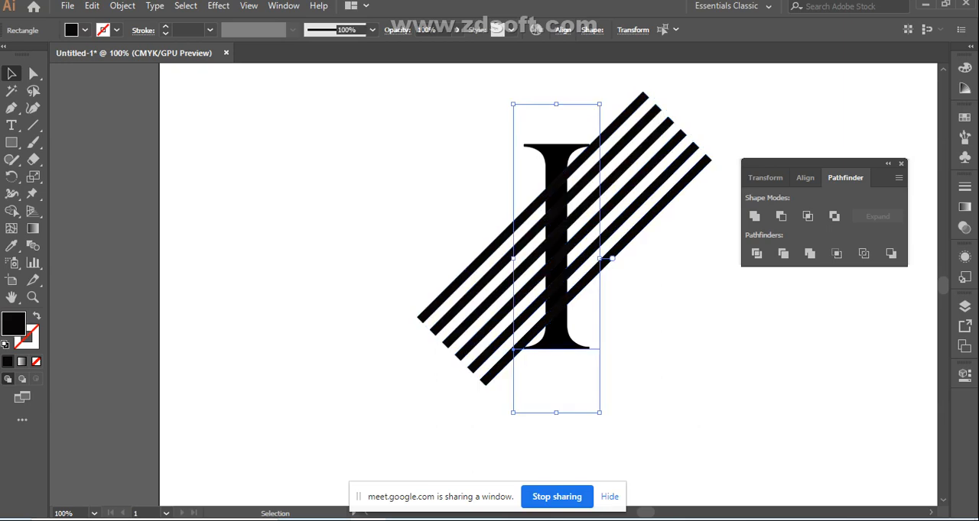
{"action": "left_click_drag", "start_coordinate": [599, 413], "coordinate": [600, 417]}
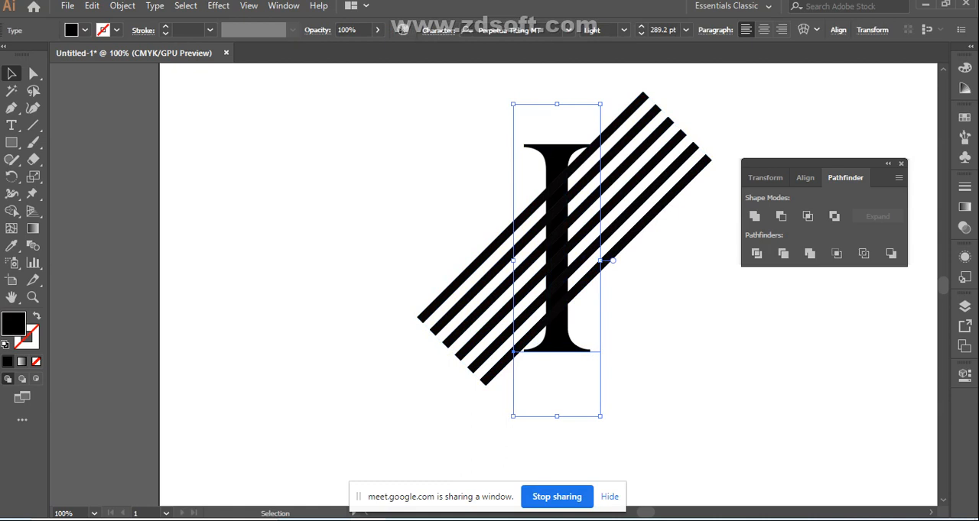
{"action": "key", "text": "Up"}
{"action": "key", "text": "Up"}
{"action": "key", "text": "Up"}
{"action": "key", "text": "Up"}
{"action": "key", "text": "Up"}
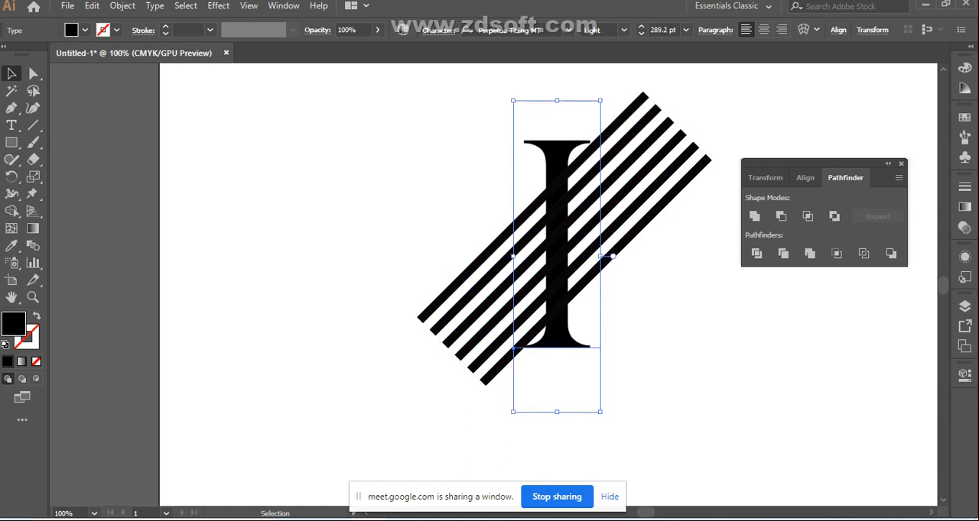
{"action": "key", "text": "Right"}
{"action": "key", "text": "Right"}
{"action": "key", "text": "Left"}
{"action": "key", "text": "Left"}
{"action": "left_click", "coordinate": [395, 284]}
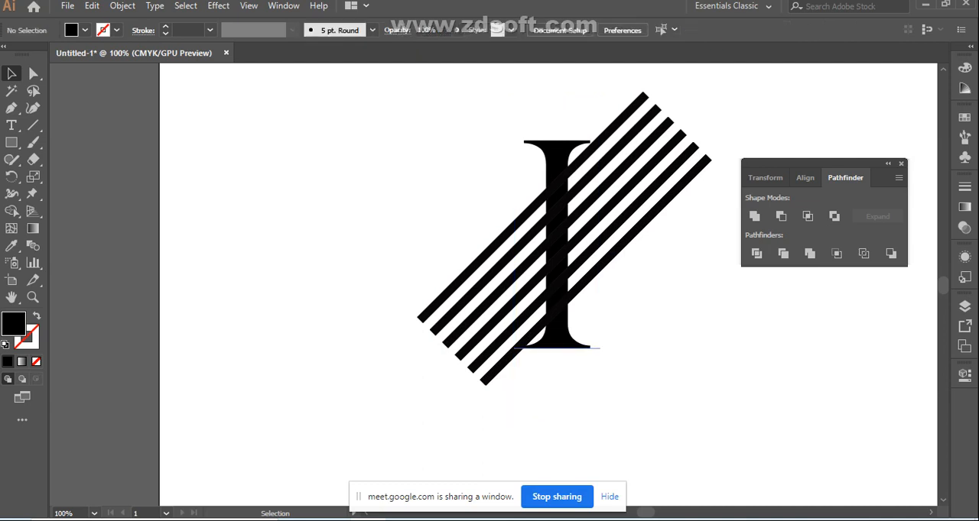
Lower the opacity of the six diagonal stripes to 72%
{"action": "left_click_drag", "start_coordinate": [394, 285], "coordinate": [494, 383]}
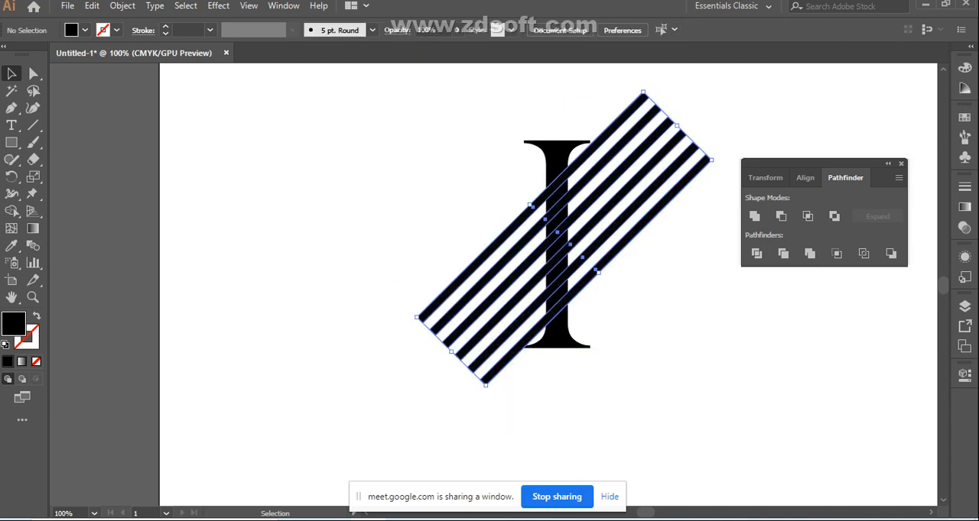
{"action": "left_click", "coordinate": [457, 30]}
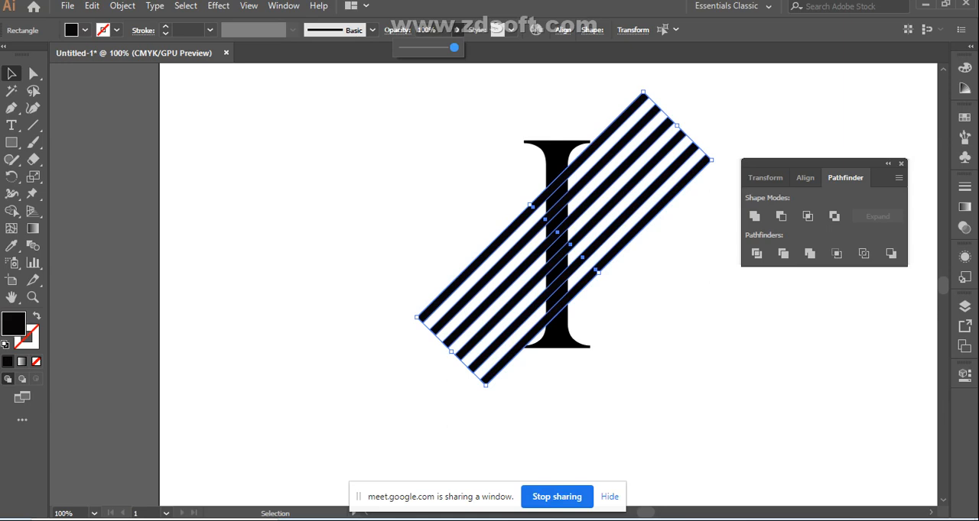
{"action": "left_click_drag", "start_coordinate": [454, 48], "coordinate": [440, 47]}
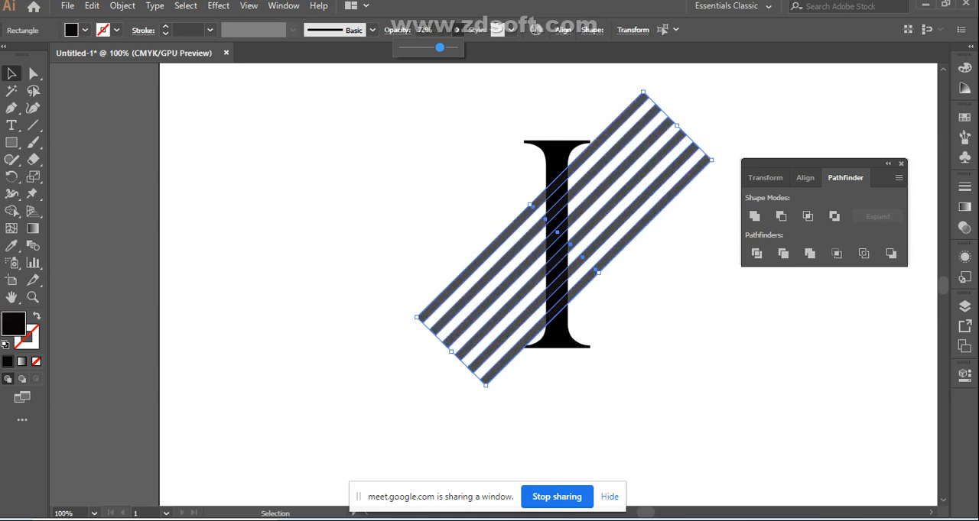
{"action": "left_click", "coordinate": [628, 336]}
{"action": "left_click", "coordinate": [507, 264]}
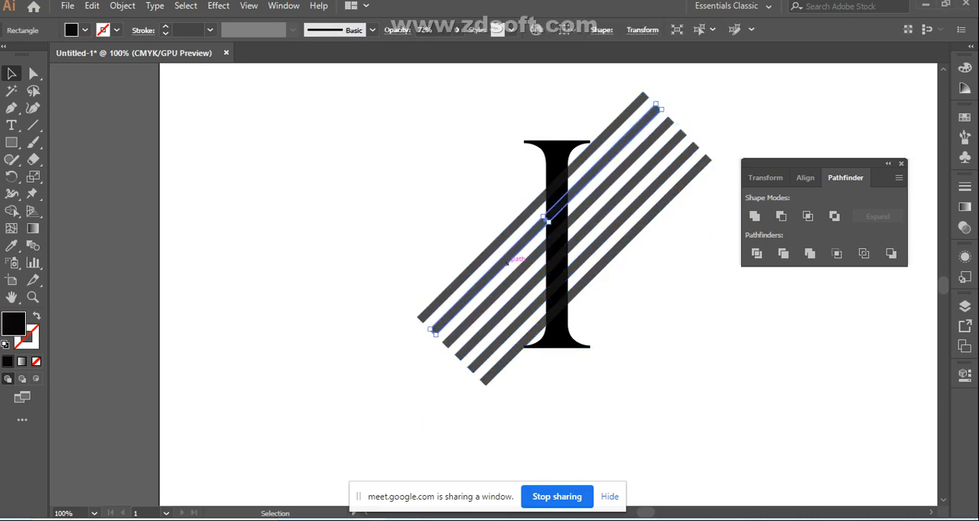
Try to remove the uppermost stripe's overlap from the live-text letter I with Shape Builder, and undo the removal
{"action": "left_click", "coordinate": [440, 138]}
{"action": "left_click_drag", "start_coordinate": [441, 138], "coordinate": [601, 369]}
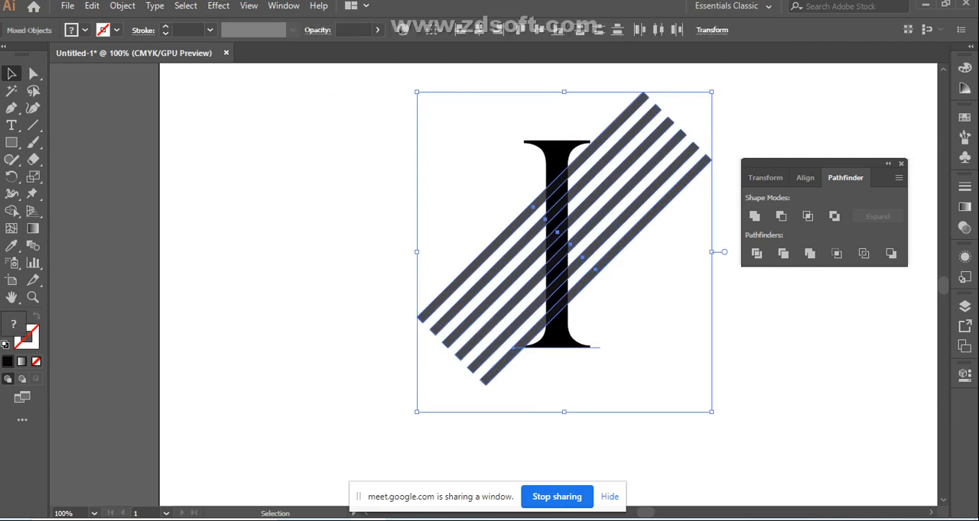
{"action": "left_click", "coordinate": [12, 211]}
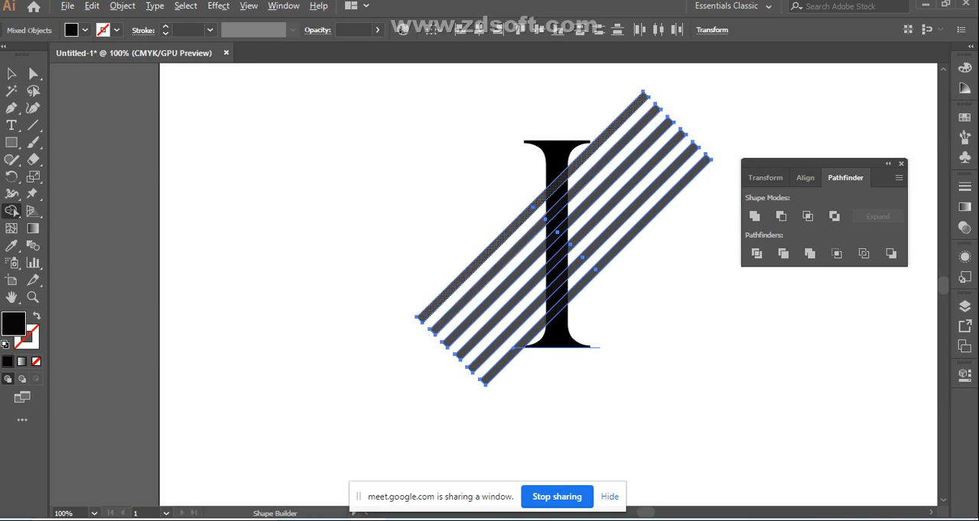
{"action": "left_click", "coordinate": [533, 206], "text": "alt"}
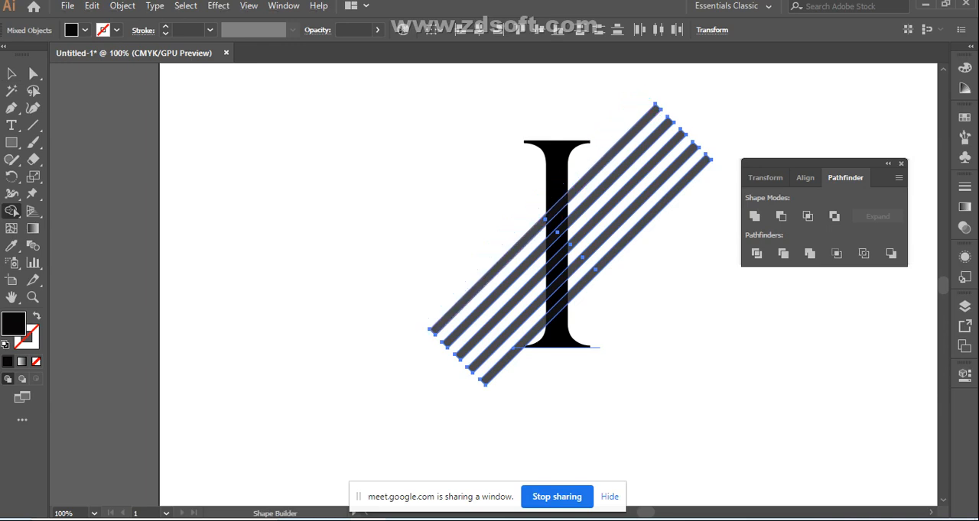
{"action": "key", "text": "ctrl+z"}
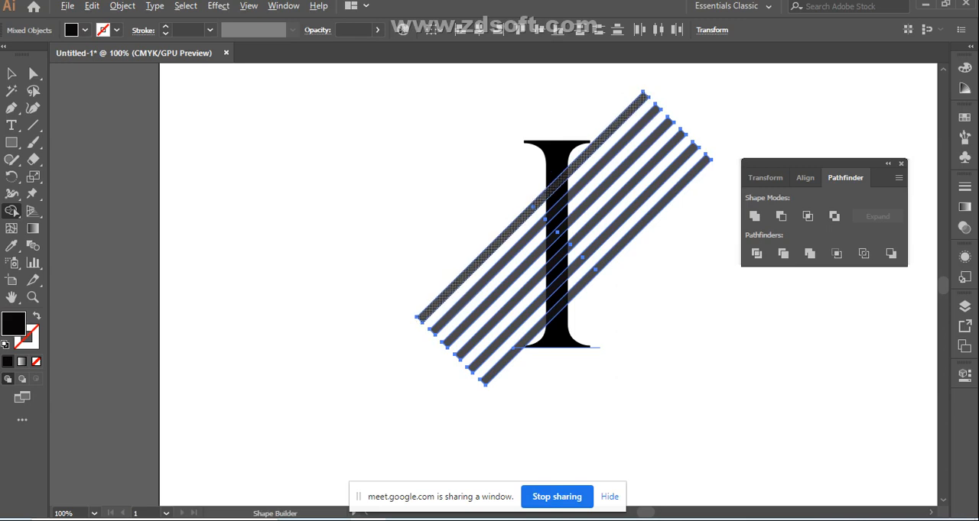
{"action": "key", "text": "v"}
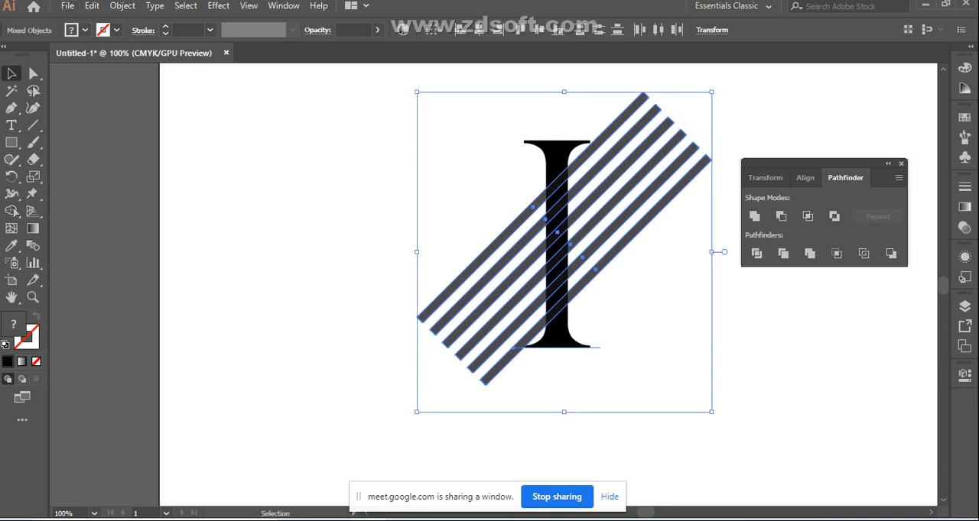
Reselect the stripes and letter I, try erasing the upper stripes with Shape Builder, and restore all six
{"action": "left_click", "coordinate": [596, 326]}
{"action": "left_click_drag", "start_coordinate": [597, 326], "coordinate": [451, 116]}
{"action": "left_click", "coordinate": [12, 211]}
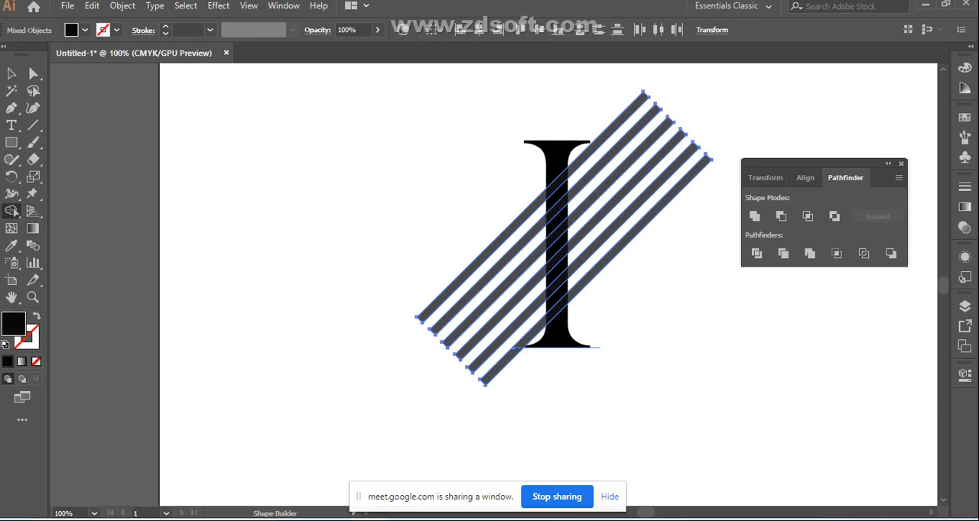
{"action": "left_click", "coordinate": [447, 289], "text": "alt"}
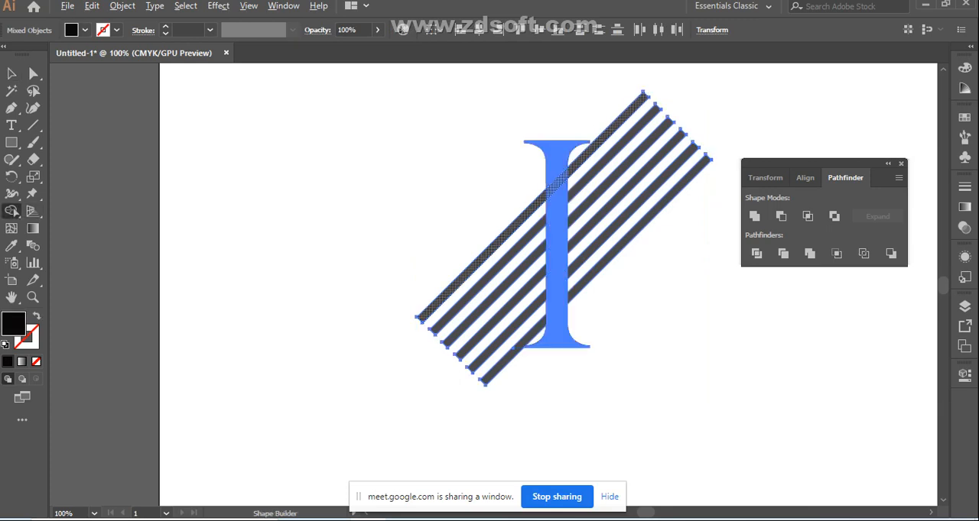
{"action": "left_click", "coordinate": [474, 289], "text": "alt"}
{"action": "key", "text": "ctrl+z"}
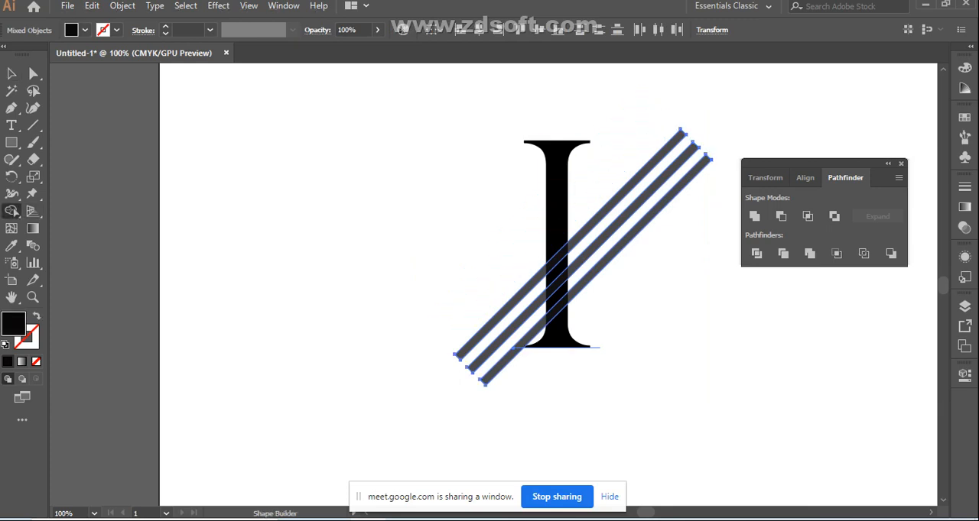
{"action": "key", "text": "ctrl+z"}
{"action": "key", "text": "ctrl+d"}
{"action": "key", "text": "ctrl+d"}
{"action": "key", "text": "ctrl+d"}
{"action": "key", "text": "ctrl+d"}
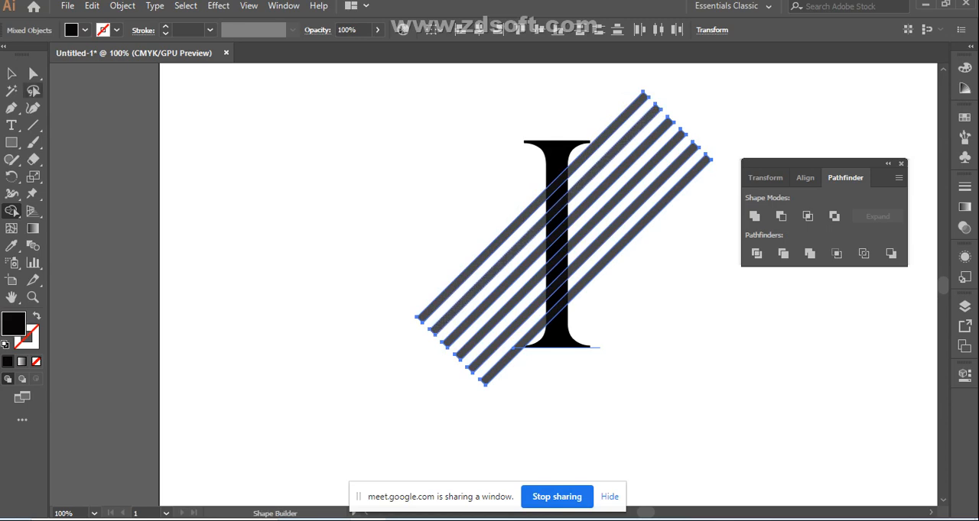
Clear the overall selection and convert only the text letter I to outlines
{"action": "key", "text": "ctrl+a"}
{"action": "left_click", "coordinate": [12, 73]}
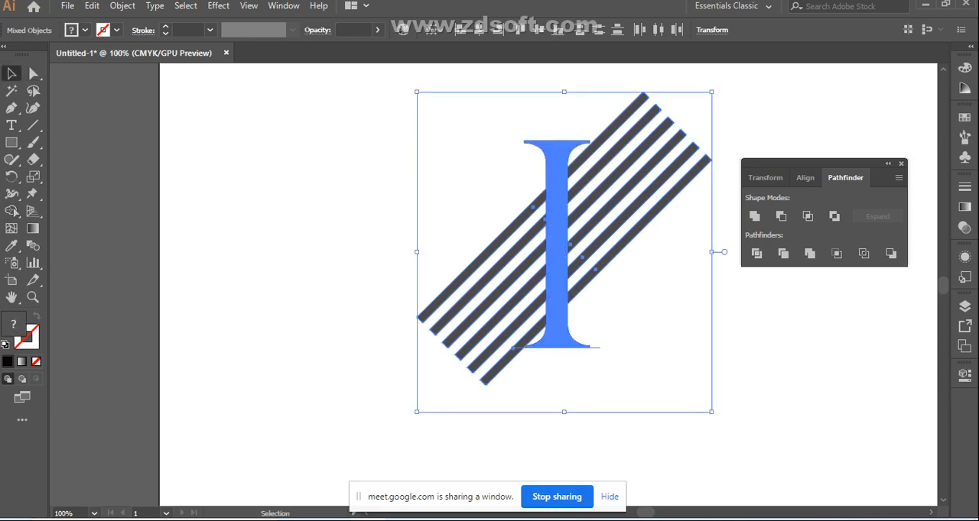
{"action": "left_click", "coordinate": [352, 206]}
{"action": "left_click", "coordinate": [556, 256]}
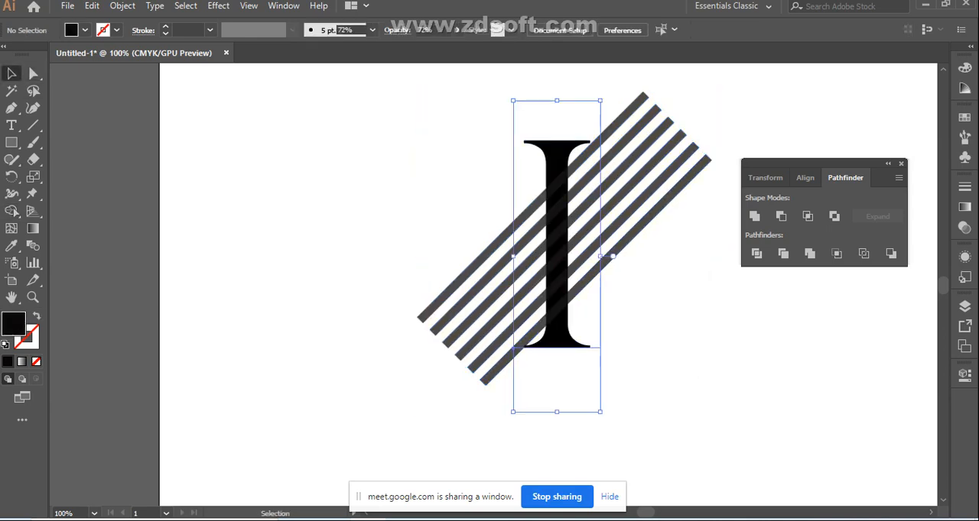
{"action": "right_click", "coordinate": [557, 256]}
{"action": "left_click", "coordinate": [585, 253]}
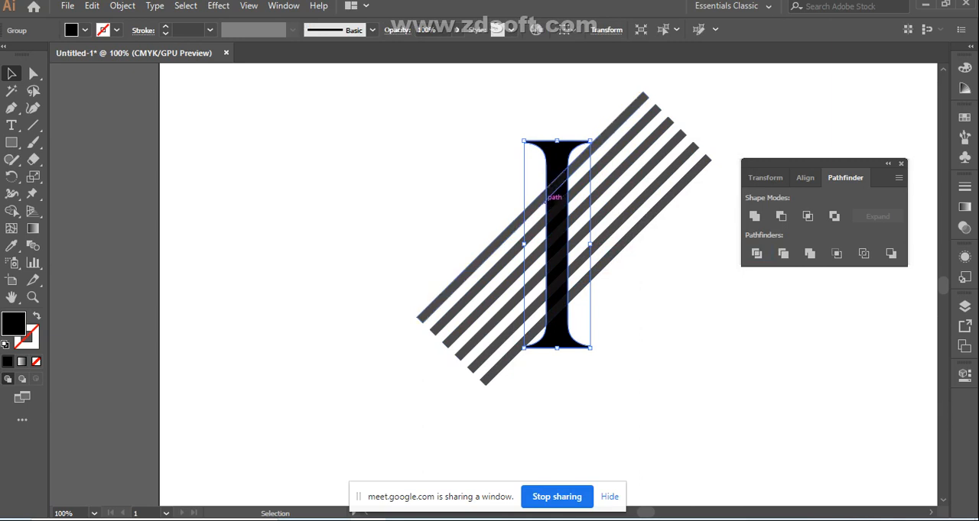
Select the outlined letter I with all six stripes and remove the six overlapping sections from its stem using Shape Builder
{"action": "left_click", "coordinate": [561, 184]}
{"action": "left_click_drag", "start_coordinate": [426, 118], "coordinate": [647, 354]}
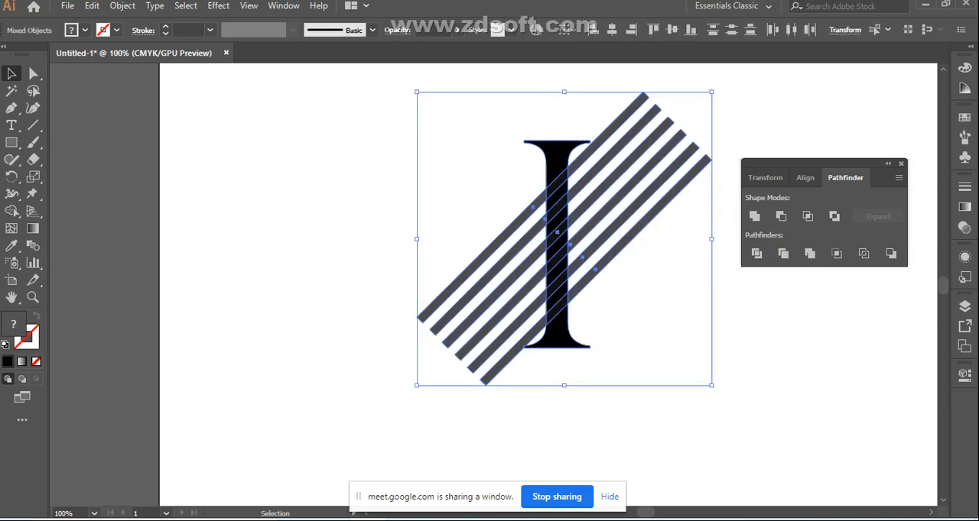
{"action": "left_click", "coordinate": [12, 211]}
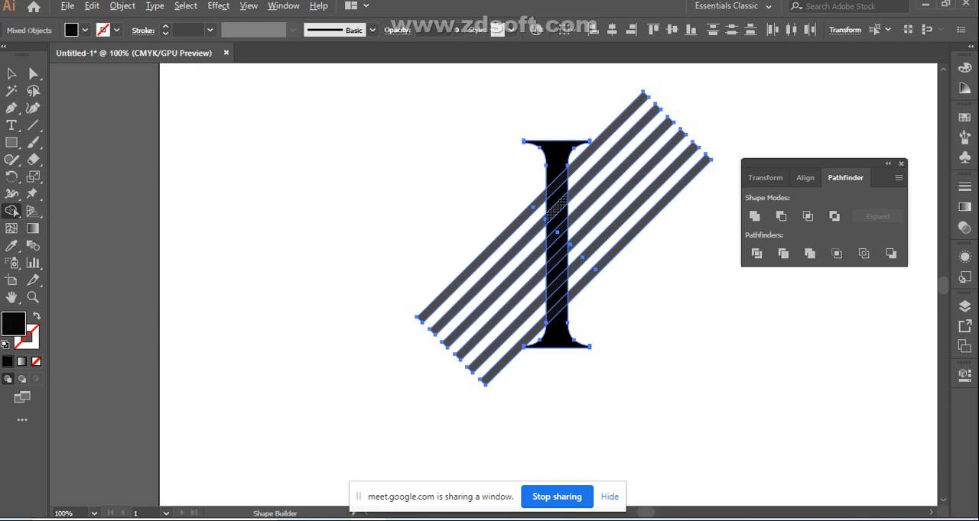
{"action": "left_click", "coordinate": [556, 205], "text": "alt"}
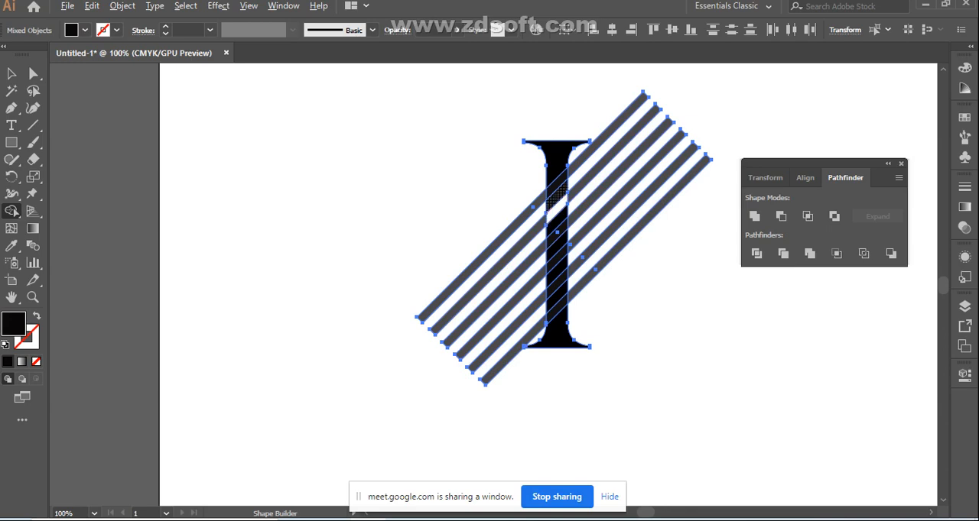
{"action": "left_click", "coordinate": [557, 185], "text": "alt"}
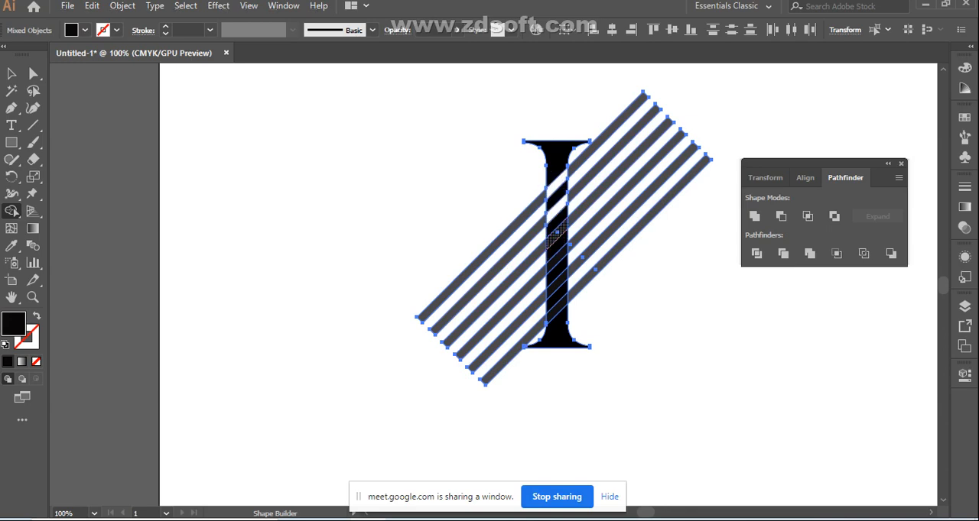
{"action": "left_click", "coordinate": [556, 233], "text": "alt"}
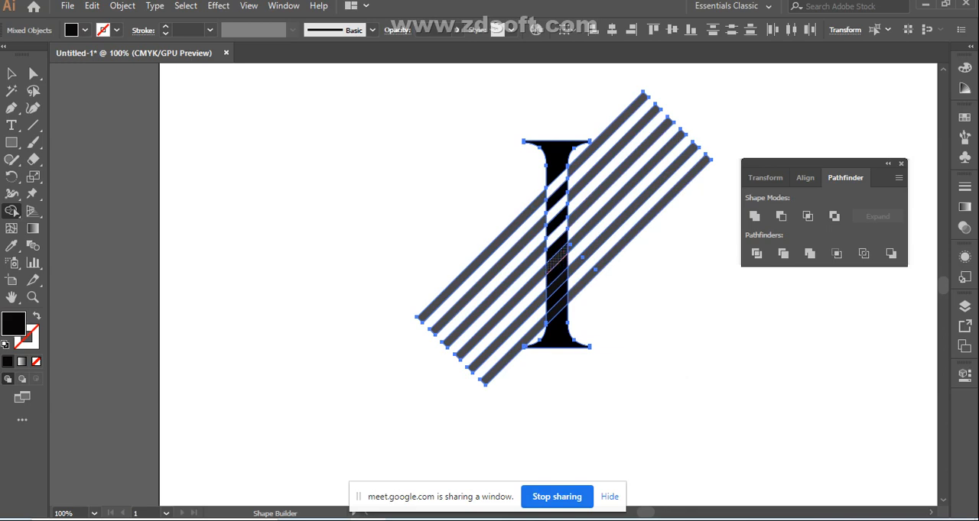
{"action": "left_click", "coordinate": [557, 260], "text": "alt"}
{"action": "left_click", "coordinate": [557, 283], "text": "alt"}
{"action": "left_click", "coordinate": [556, 309], "text": "alt"}
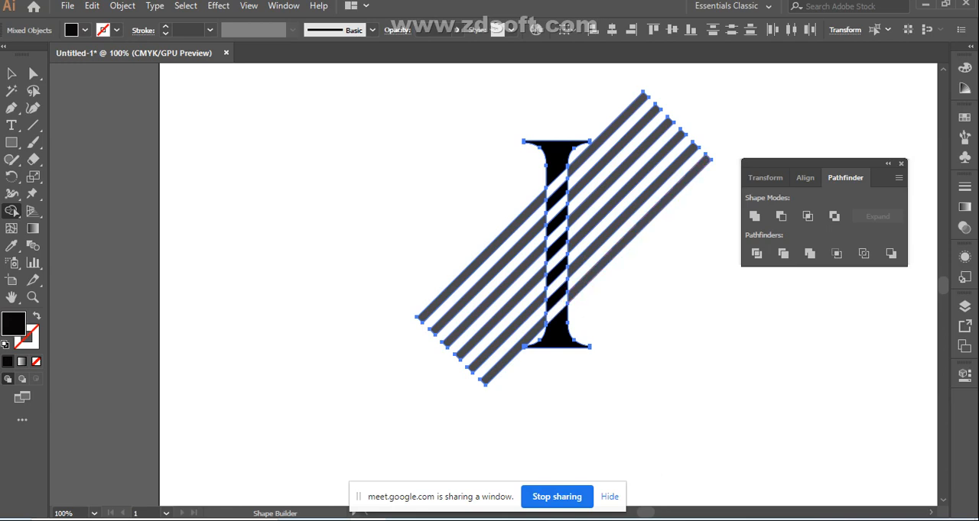
Remove the six stripe pieces extending from the right side of the letter I's stem with Shape Builder
{"action": "left_click", "coordinate": [613, 127], "text": "alt"}
{"action": "left_click", "coordinate": [620, 143], "text": "alt"}
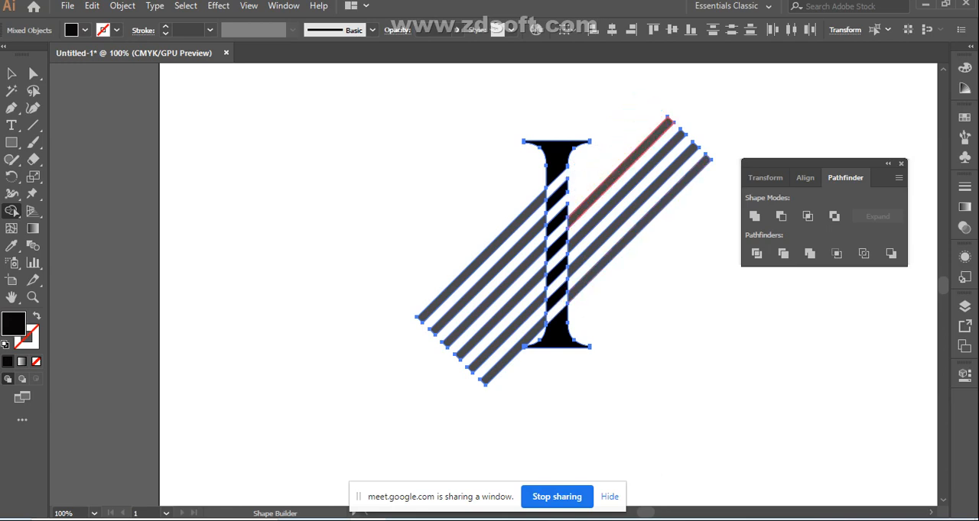
{"action": "left_click", "coordinate": [627, 162], "text": "alt"}
{"action": "left_click", "coordinate": [634, 181], "text": "alt"}
{"action": "left_click", "coordinate": [638, 195], "text": "alt"}
{"action": "left_click", "coordinate": [646, 220], "text": "alt"}
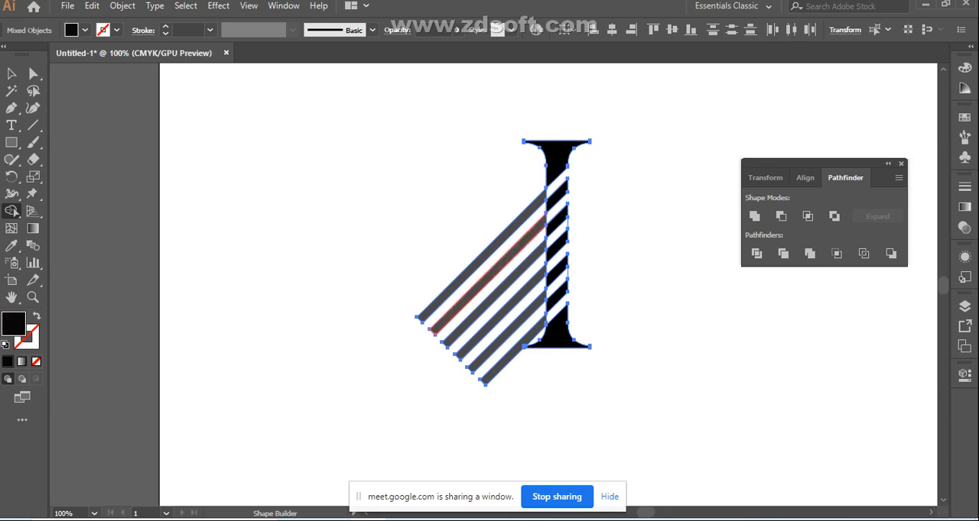
Remove the six stripe pieces extending from the left side of the letter I's stem with Shape Builder
{"action": "left_click", "coordinate": [517, 220], "text": "alt"}
{"action": "left_click", "coordinate": [509, 260], "text": "alt"}
{"action": "left_click", "coordinate": [490, 295], "text": "alt"}
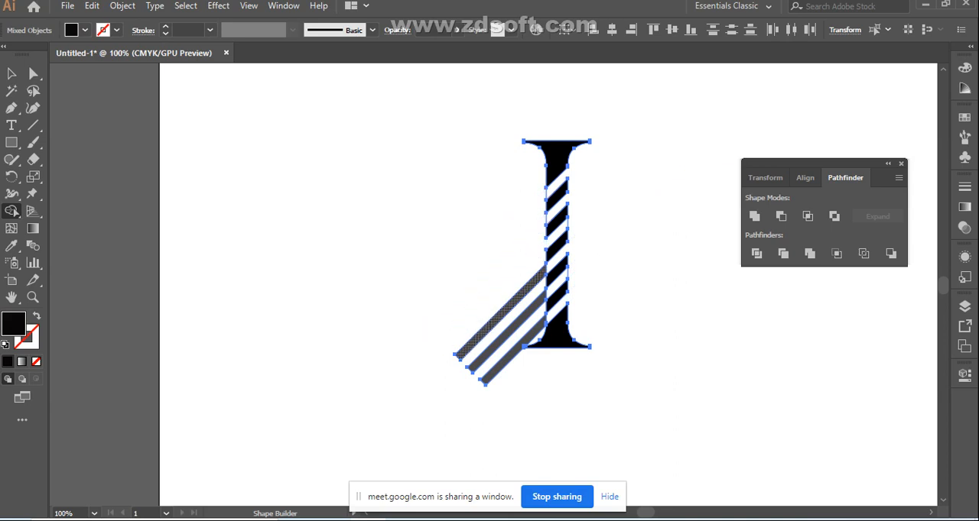
{"action": "left_click", "coordinate": [501, 311], "text": "alt"}
{"action": "left_click", "coordinate": [508, 332], "text": "alt"}
{"action": "left_click", "coordinate": [513, 353], "text": "alt"}
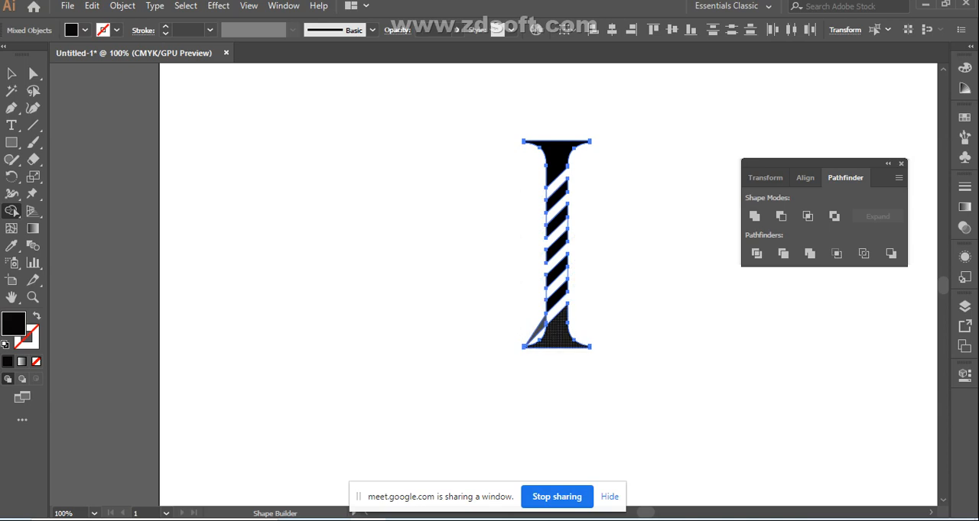
Remove the leftover sliver beside the letter I's lower-left serif with Shape Builder and clear the selection
{"action": "left_click", "coordinate": [535, 335], "text": "alt"}
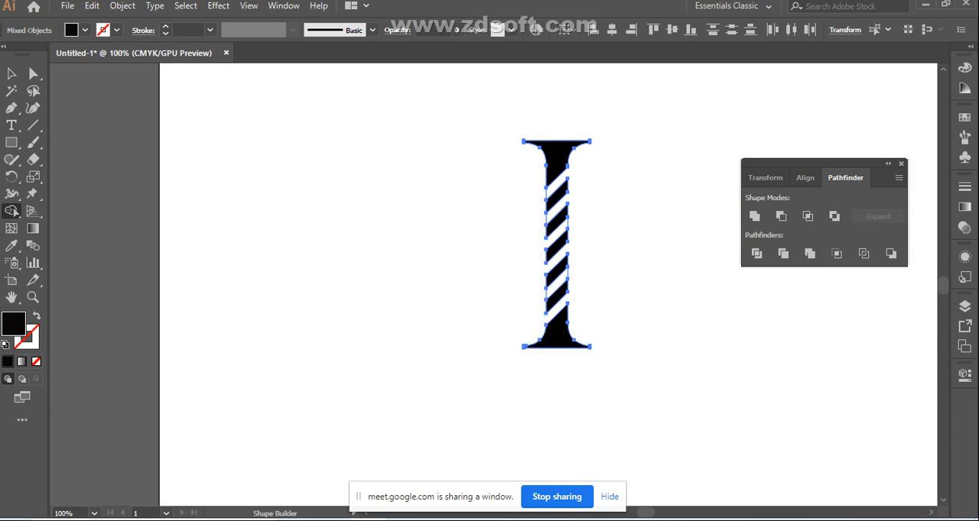
{"action": "key", "text": "v"}
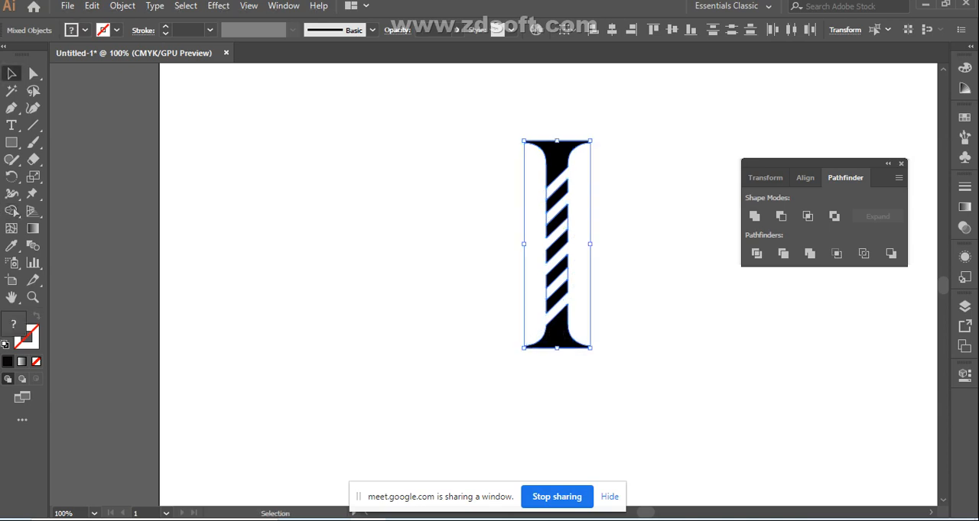
{"action": "key", "text": "ctrl+shift+a"}
Undo all the Shape Builder removals back to the intact letter I with six full stripes, and clear the selection
{"action": "key", "text": "ctrl+z"}
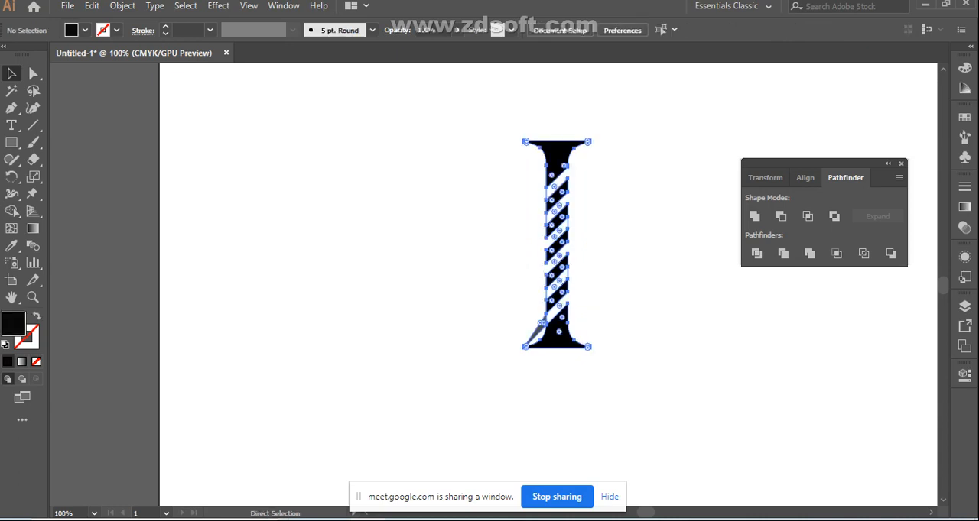
{"action": "key", "text": "ctrl+z"}
{"action": "key", "text": "ctrl+z"}
{"action": "key", "text": "ctrl+z"}
{"action": "key", "text": "ctrl+z"}
{"action": "key", "text": "ctrl+z"}
{"action": "key", "text": "ctrl+z"}
{"action": "key", "text": "ctrl+z"}
{"action": "key", "text": "ctrl+z"}
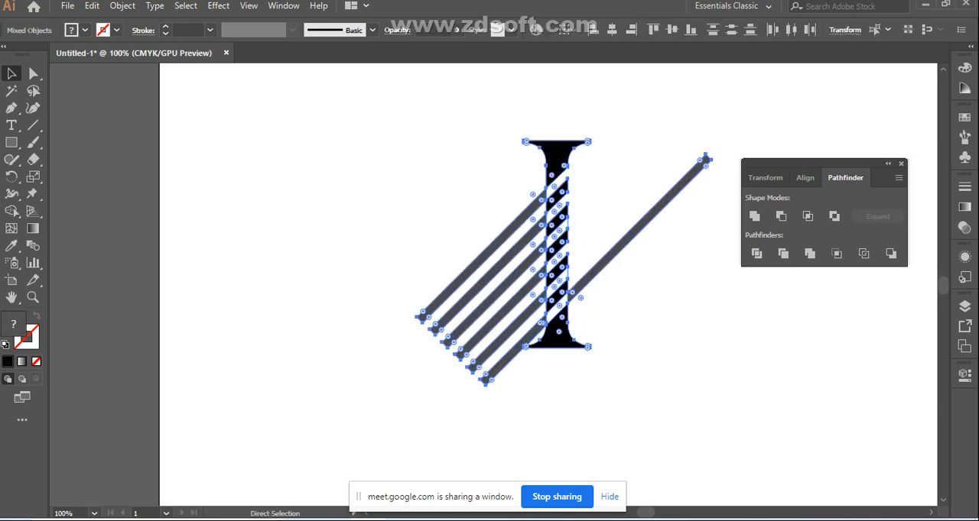
{"action": "key", "text": "ctrl+z"}
{"action": "key", "text": "ctrl+z"}
{"action": "key", "text": "ctrl+z"}
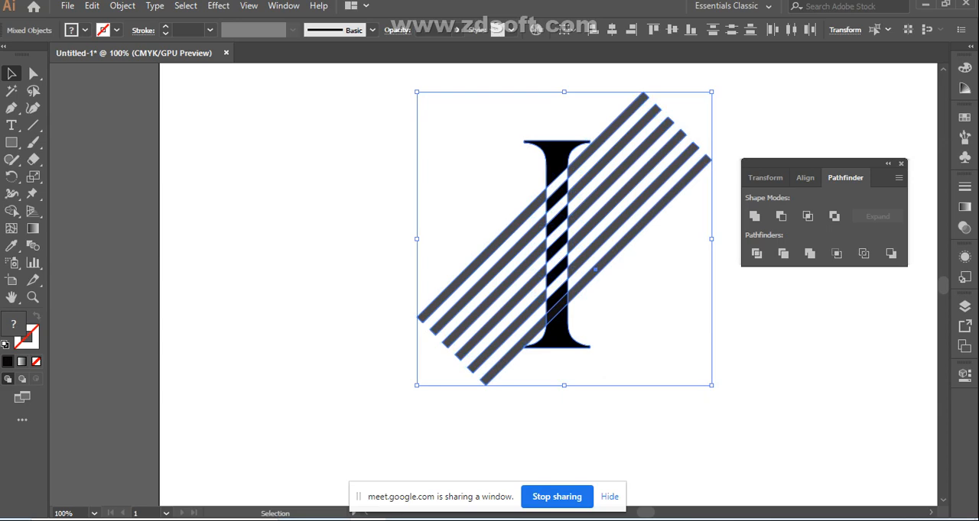
{"action": "key", "text": "ctrl+z"}
{"action": "key", "text": "ctrl+z"}
{"action": "key", "text": "ctrl+z"}
{"action": "key", "text": "ctrl+z"}
{"action": "key", "text": "ctrl+z"}
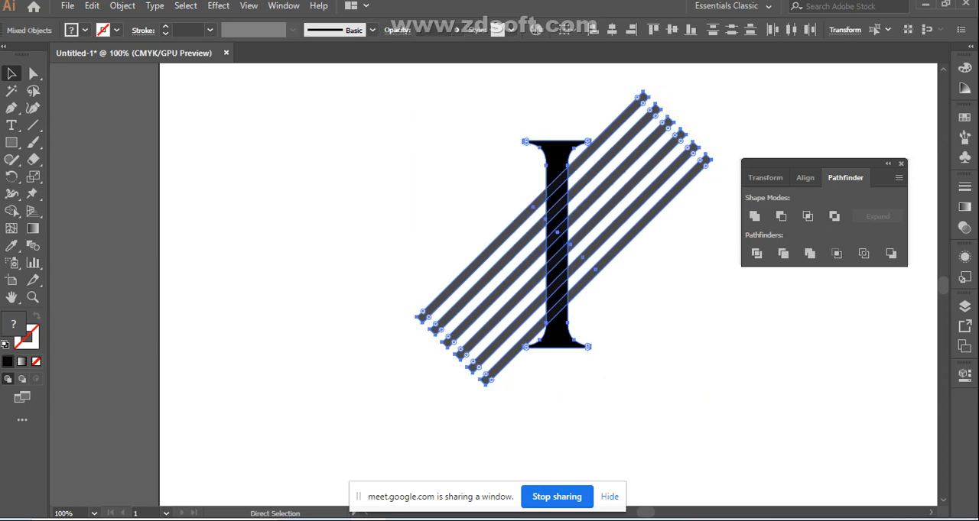
{"action": "key", "text": "ctrl+z"}
{"action": "left_click", "coordinate": [359, 192]}
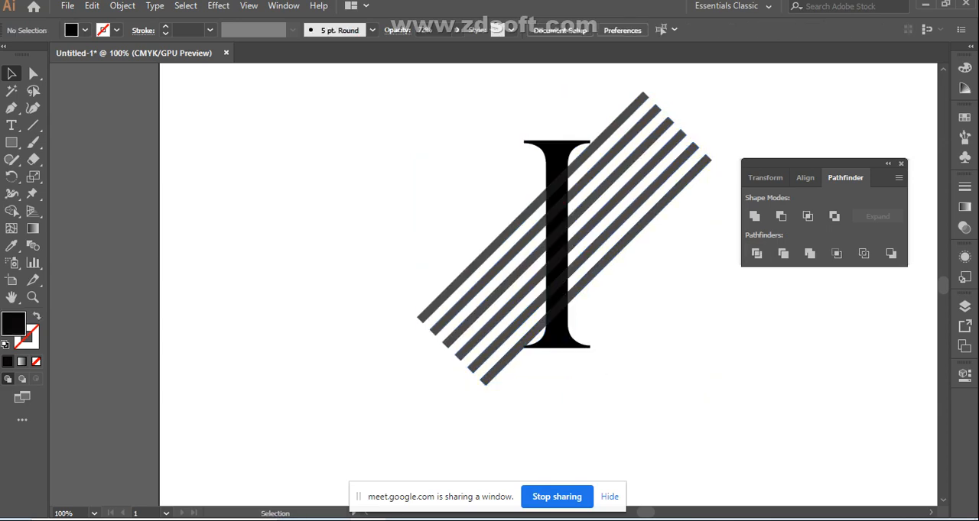
Divide the letter I and all six stripes with Pathfinder, ungroup the resulting pieces and clear the selection
{"action": "left_click_drag", "start_coordinate": [417, 181], "coordinate": [638, 390]}
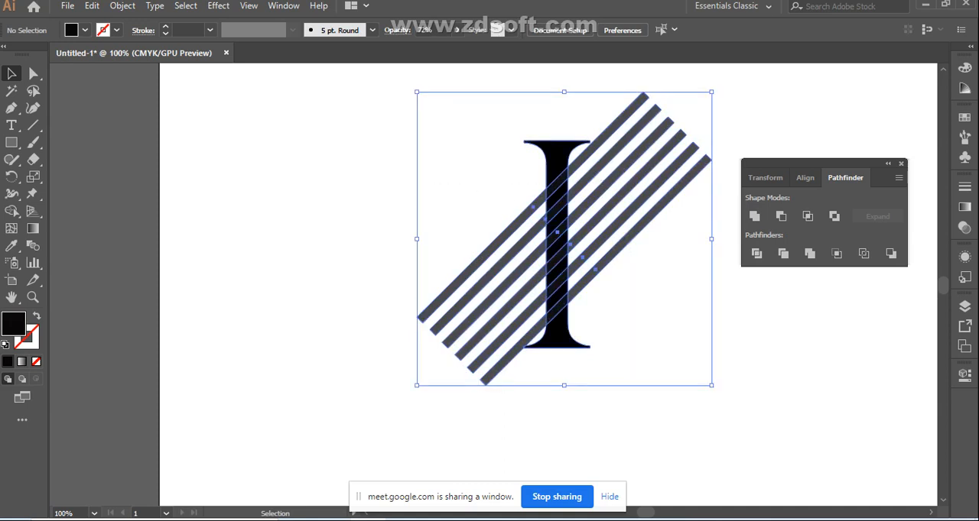
{"action": "left_click", "coordinate": [756, 253]}
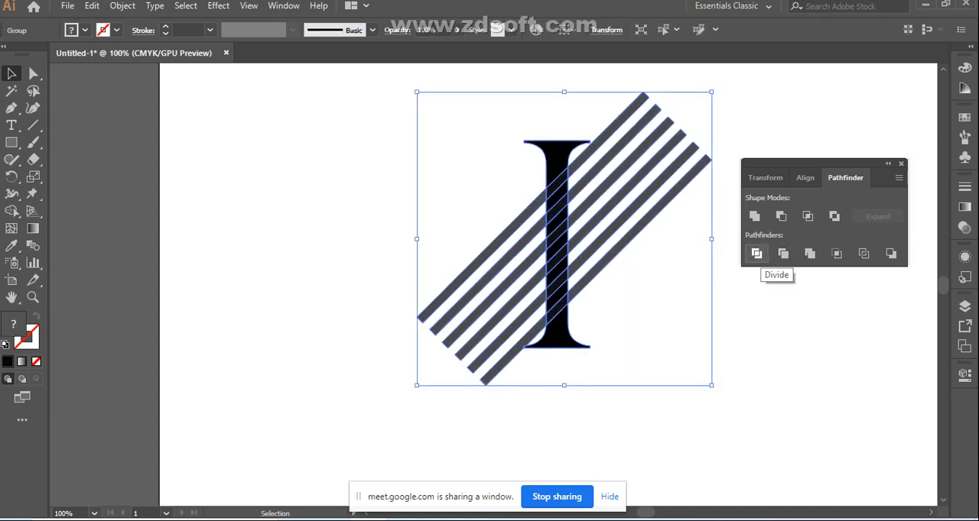
{"action": "right_click", "coordinate": [562, 184]}
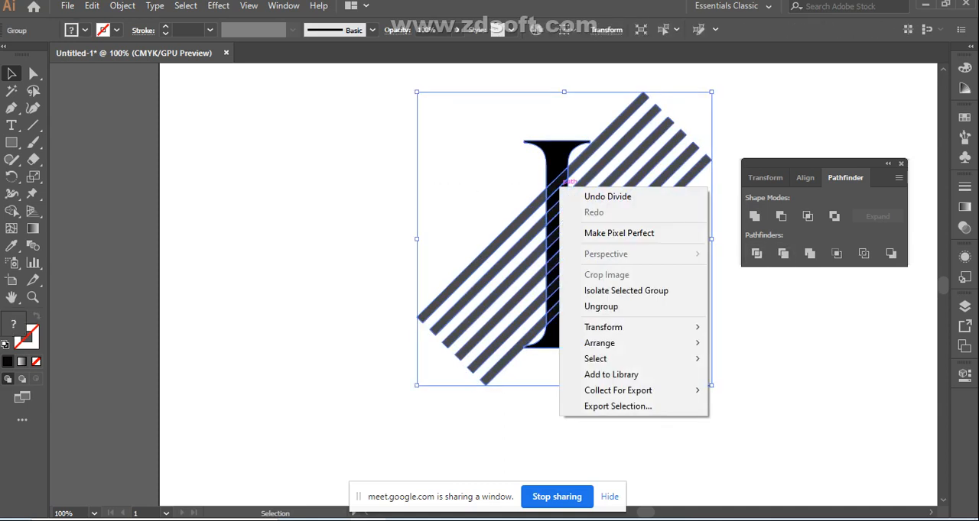
{"action": "left_click", "coordinate": [601, 306]}
{"action": "key", "text": "ctrl+shift+a"}
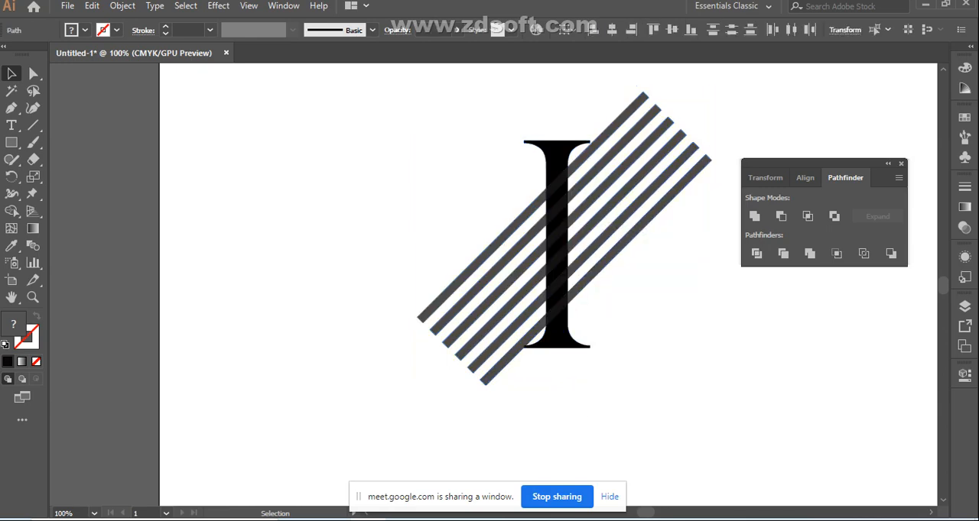
{"action": "key", "text": "Delete"}
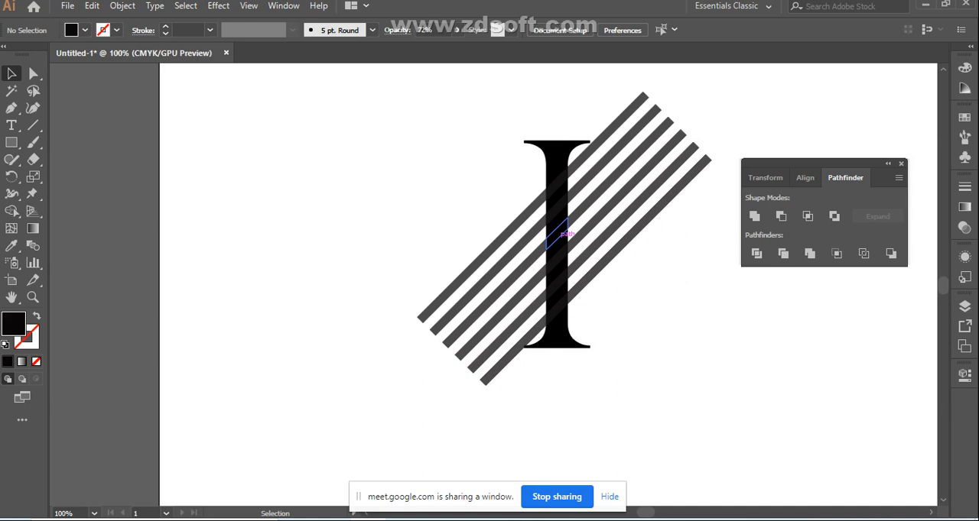
Select the divided pieces, then undo the Pathfinder division and return the letter I to editable text
{"action": "left_click", "coordinate": [558, 233], "text": "ctrl"}
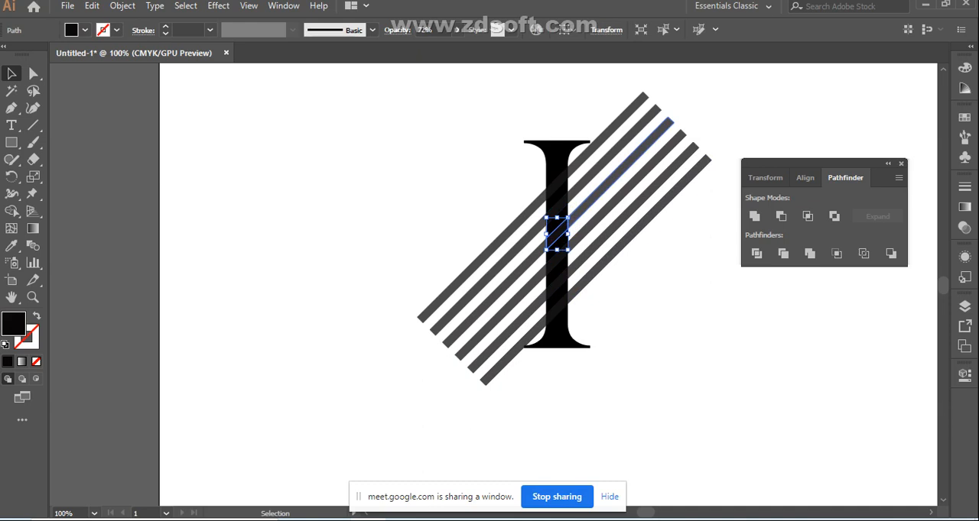
{"action": "key", "text": "ctrl+shift+a"}
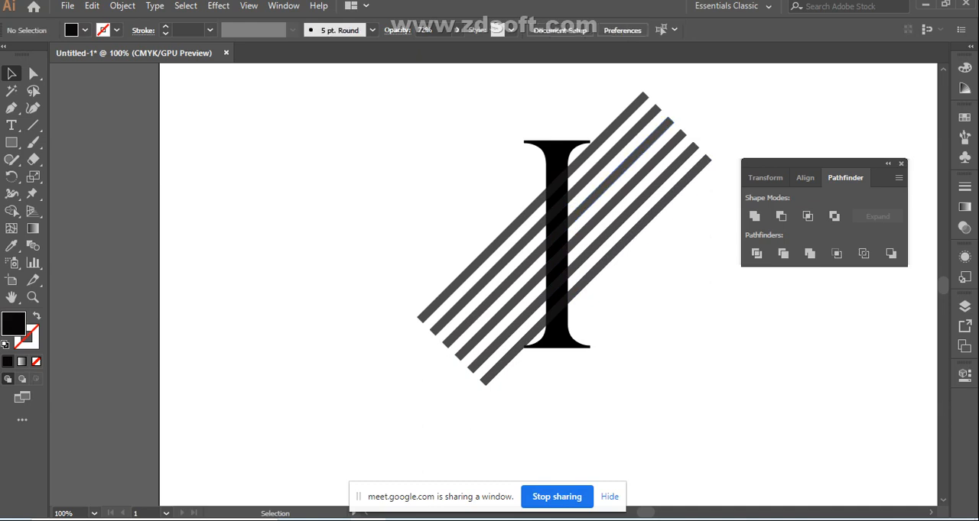
{"action": "left_click_drag", "start_coordinate": [430, 246], "coordinate": [631, 358]}
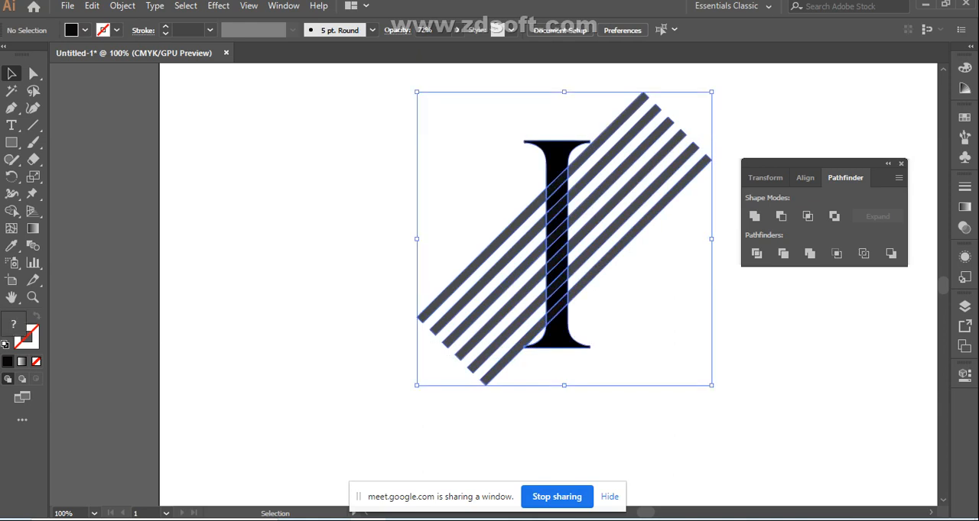
{"action": "key", "text": "ctrl+g"}
{"action": "key", "text": "ctrl+z"}
{"action": "key", "text": "ctrl+z"}
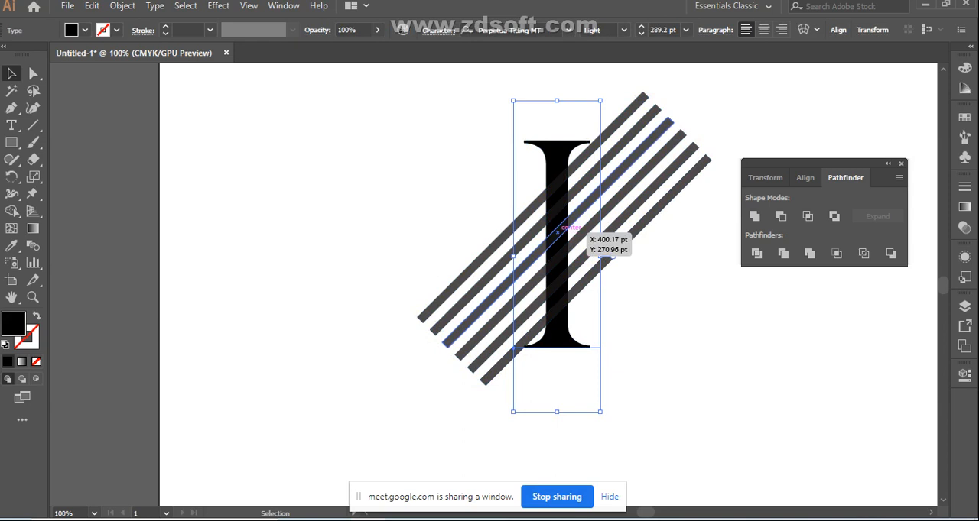
Select only the text letter I and convert it to outlines
{"action": "left_click", "coordinate": [558, 229]}
{"action": "left_click", "coordinate": [620, 325]}
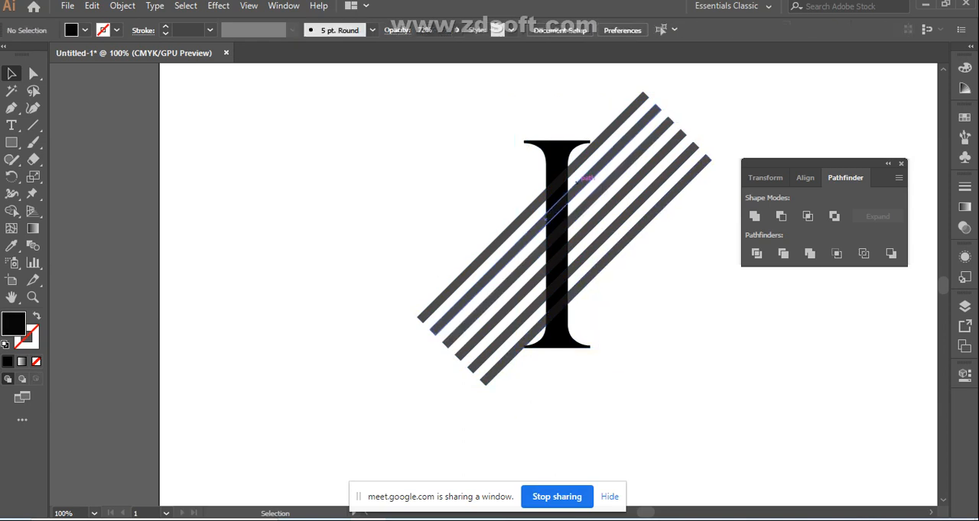
{"action": "left_click", "coordinate": [562, 340]}
{"action": "right_click", "coordinate": [553, 166]}
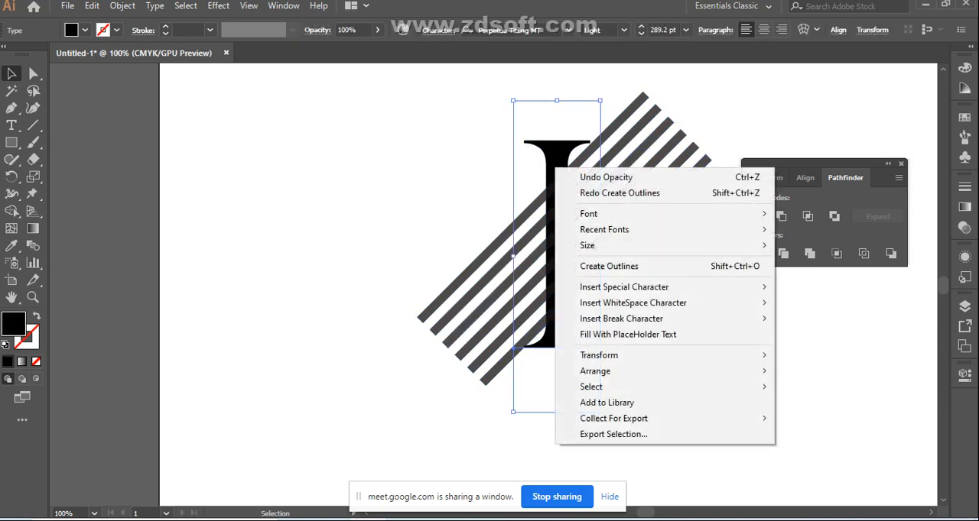
{"action": "left_click", "coordinate": [602, 266]}
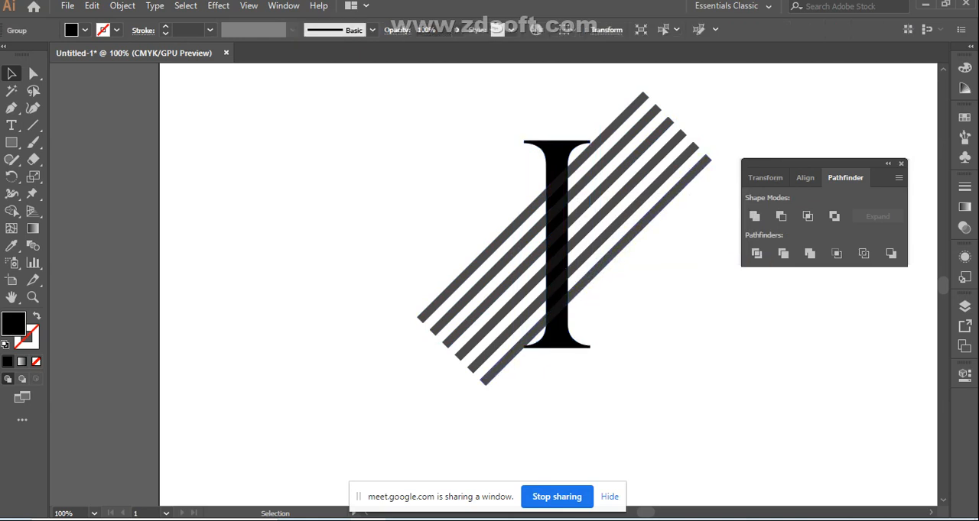
Select the outlined letter I with all six stripes and cut the six overlapping sections out of its stem using Shape Builder
{"action": "left_click_drag", "start_coordinate": [437, 192], "coordinate": [536, 360]}
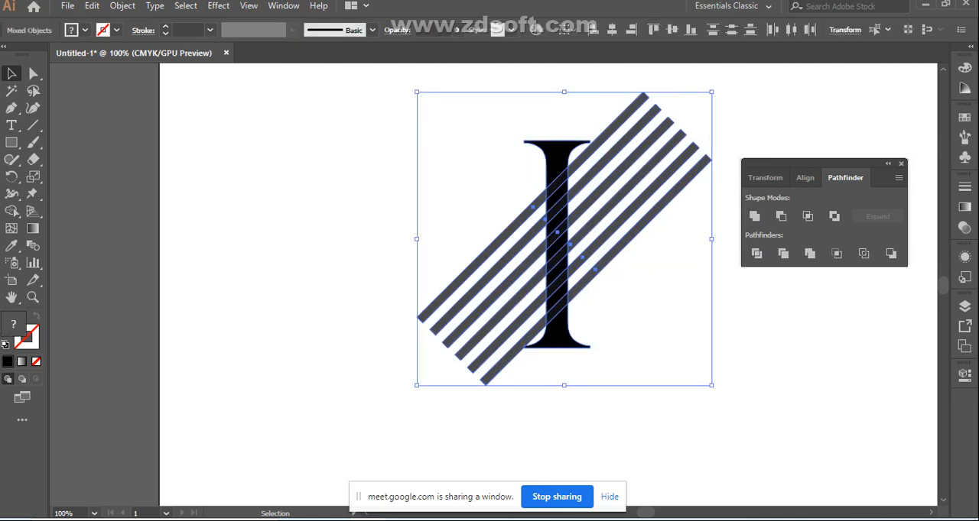
{"action": "left_click", "coordinate": [13, 211]}
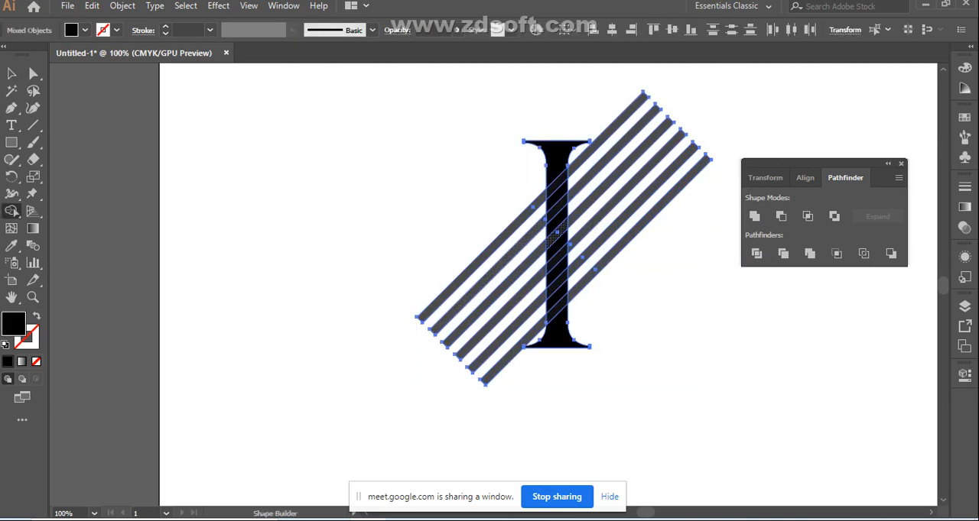
{"action": "left_click", "coordinate": [557, 234], "text": "alt"}
{"action": "left_click", "coordinate": [557, 209], "text": "alt"}
{"action": "left_click", "coordinate": [557, 184], "text": "alt"}
{"action": "left_click", "coordinate": [556, 259], "text": "alt"}
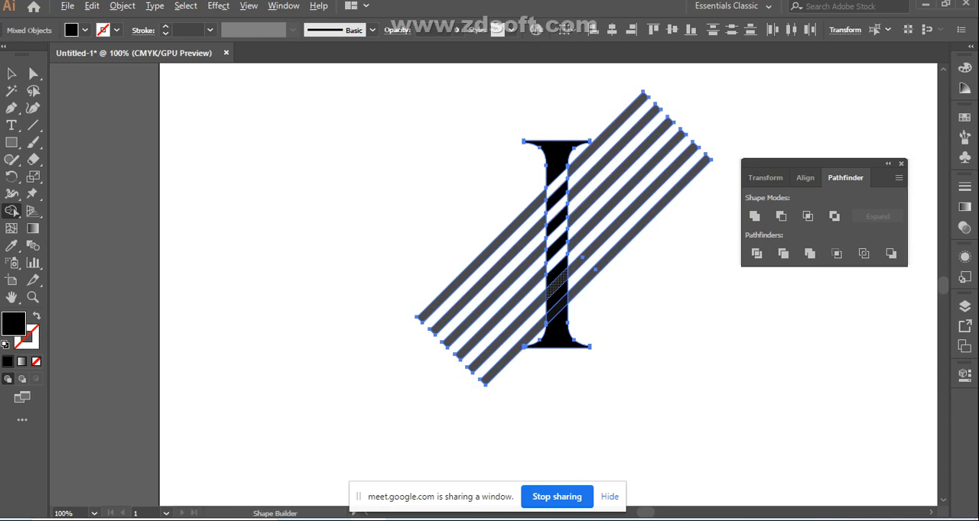
{"action": "left_click", "coordinate": [556, 283], "text": "alt"}
{"action": "left_click", "coordinate": [557, 309], "text": "alt"}
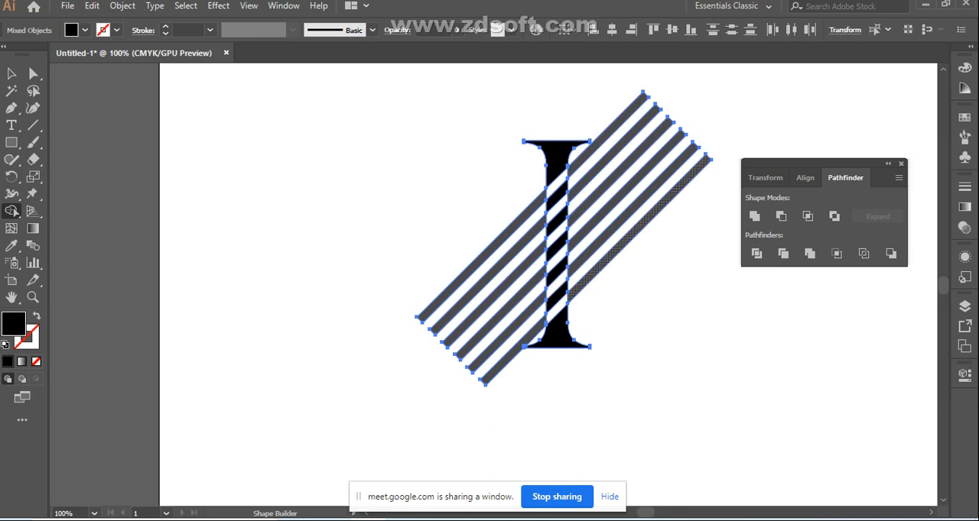
Remove the six stripe pieces on the right side of the letter I's stem with Shape Builder
{"action": "left_click", "coordinate": [639, 228], "text": "alt"}
{"action": "left_click", "coordinate": [633, 209], "text": "alt"}
{"action": "left_click", "coordinate": [627, 189], "text": "alt"}
{"action": "left_click", "coordinate": [620, 172], "text": "alt"}
{"action": "left_click", "coordinate": [613, 153], "text": "alt"}
{"action": "left_click", "coordinate": [607, 134], "text": "alt"}
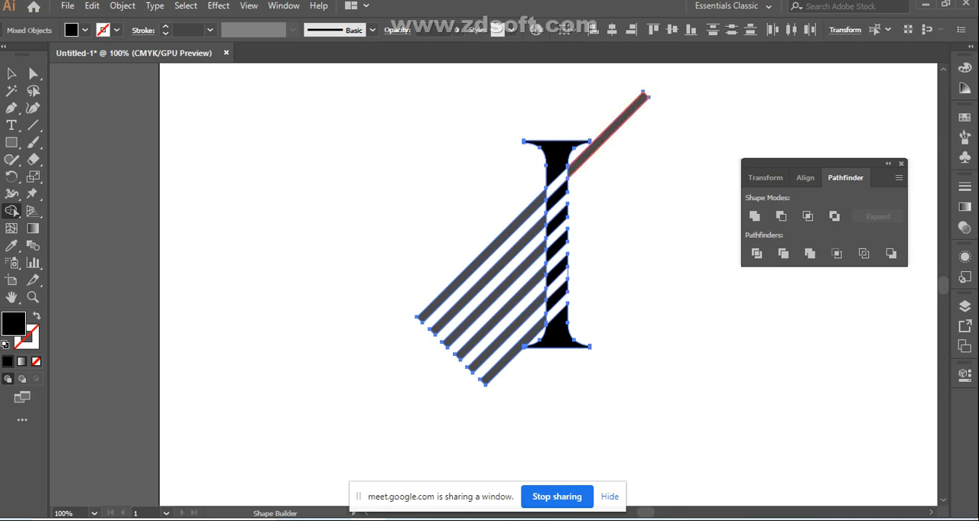
Remove the six stripe pieces on the left side of the letter I's stem with Shape Builder
{"action": "left_click", "coordinate": [480, 258], "text": "alt"}
{"action": "left_click", "coordinate": [487, 275], "text": "alt"}
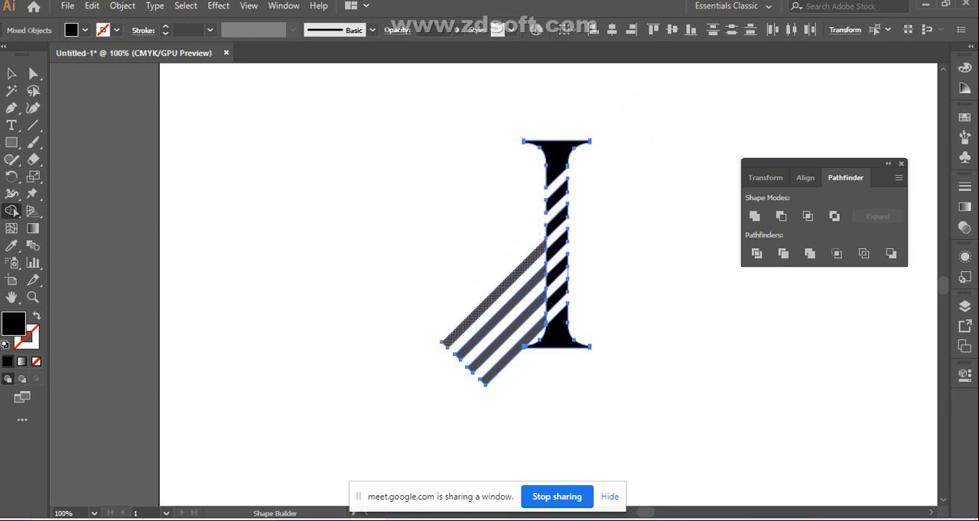
{"action": "left_click", "coordinate": [494, 293], "text": "alt"}
{"action": "left_click", "coordinate": [501, 312], "text": "alt"}
{"action": "left_click", "coordinate": [508, 330], "text": "alt"}
{"action": "left_click", "coordinate": [512, 352], "text": "alt"}
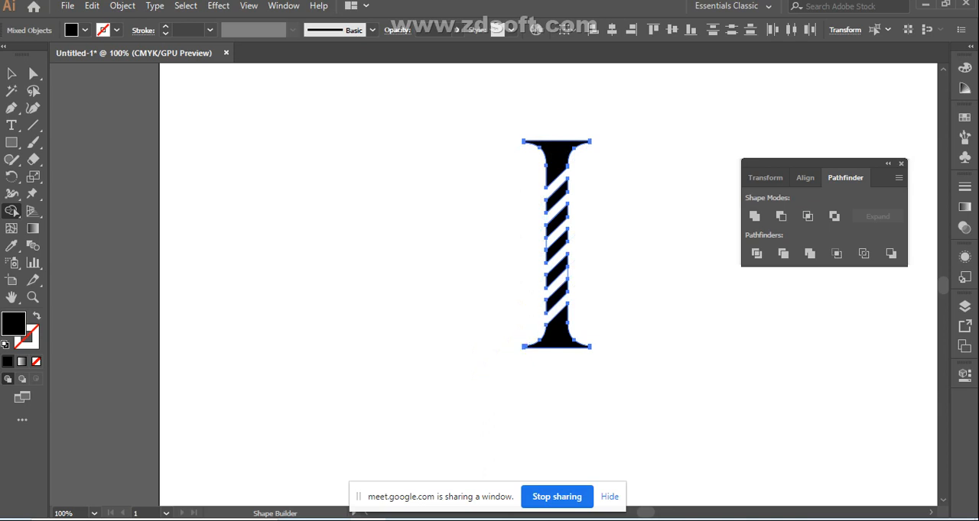
Select the whole striped letter I, enlarge it proportionally and move it up and to the left on the artboard
{"action": "left_click", "coordinate": [11, 74]}
{"action": "left_click", "coordinate": [367, 237]}
{"action": "left_click_drag", "start_coordinate": [476, 130], "coordinate": [607, 413]}
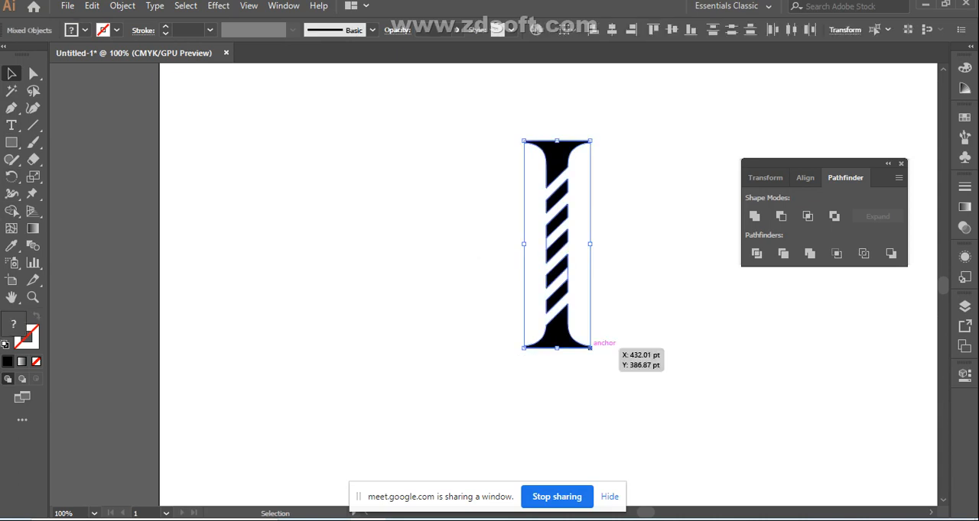
{"action": "left_click_drag", "start_coordinate": [590, 348], "coordinate": [700, 439]}
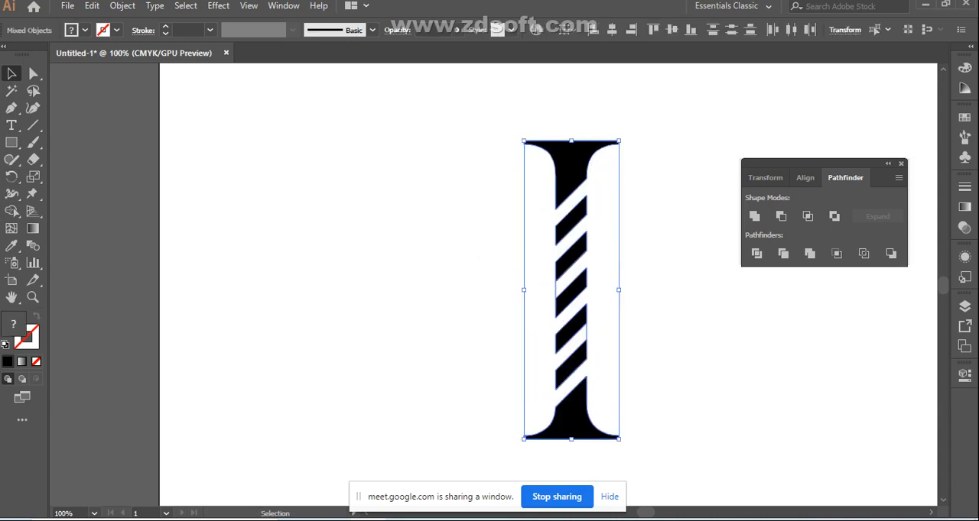
{"action": "left_click", "coordinate": [476, 263]}
{"action": "left_click_drag", "start_coordinate": [572, 289], "coordinate": [487, 248]}
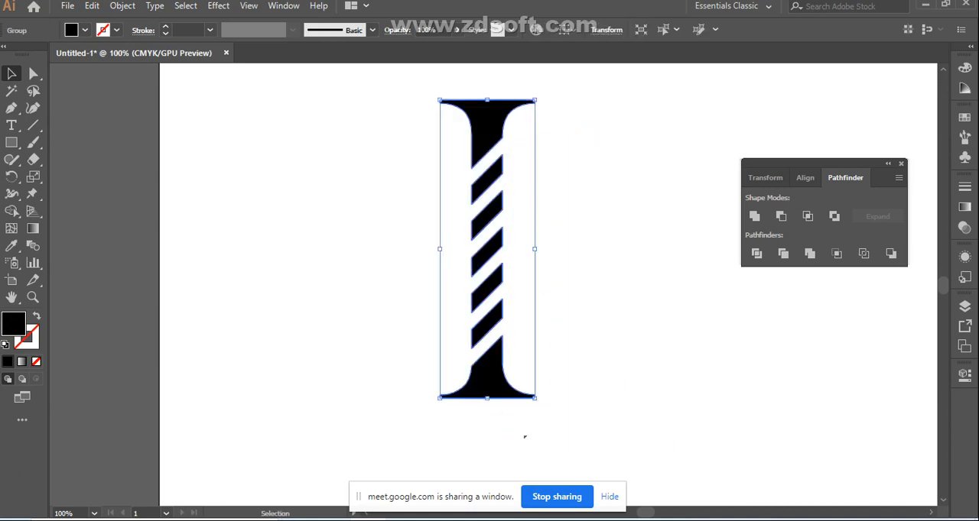
Ungroup the striped letter I, release its compound path into separate pieces and clear the selection
{"action": "right_click", "coordinate": [483, 214]}
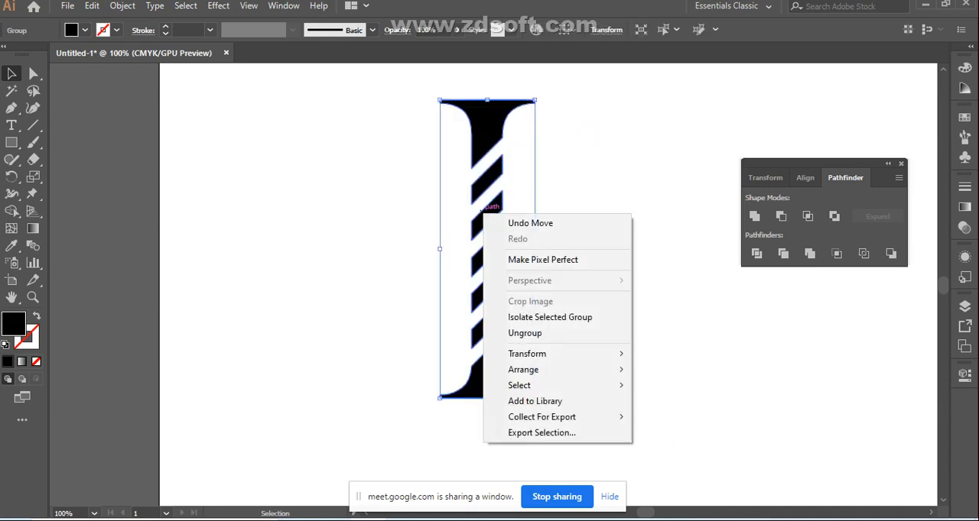
{"action": "left_click", "coordinate": [524, 333]}
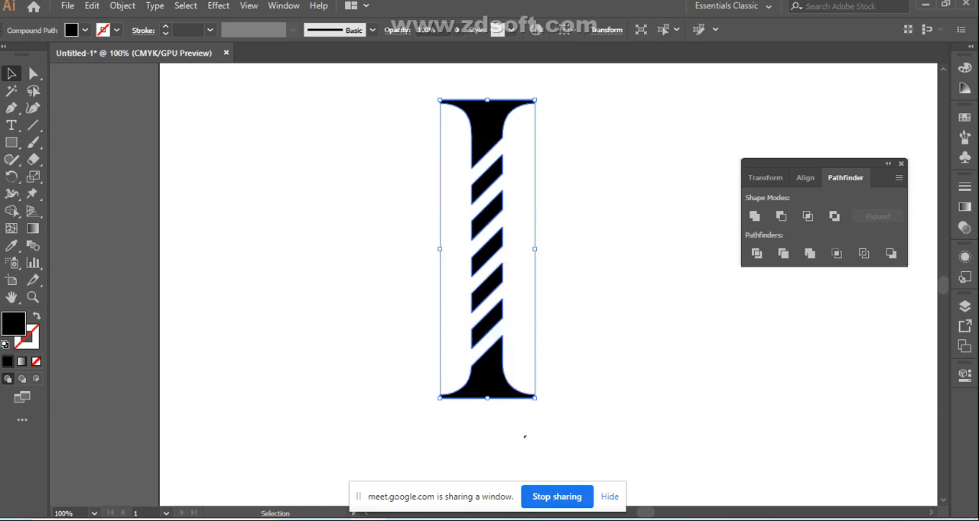
{"action": "left_click", "coordinate": [525, 435]}
{"action": "left_click", "coordinate": [487, 254]}
{"action": "right_click", "coordinate": [496, 288]}
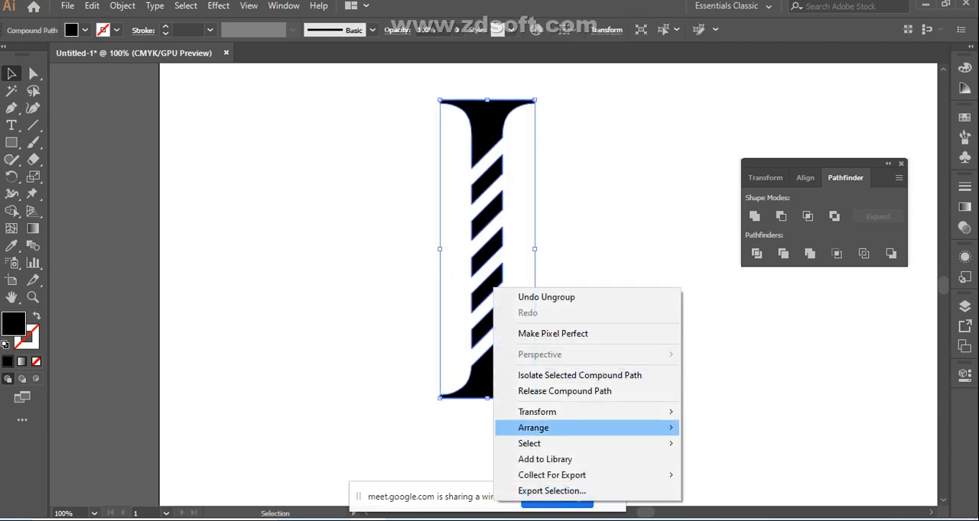
{"action": "left_click", "coordinate": [564, 391]}
{"action": "left_click", "coordinate": [524, 437]}
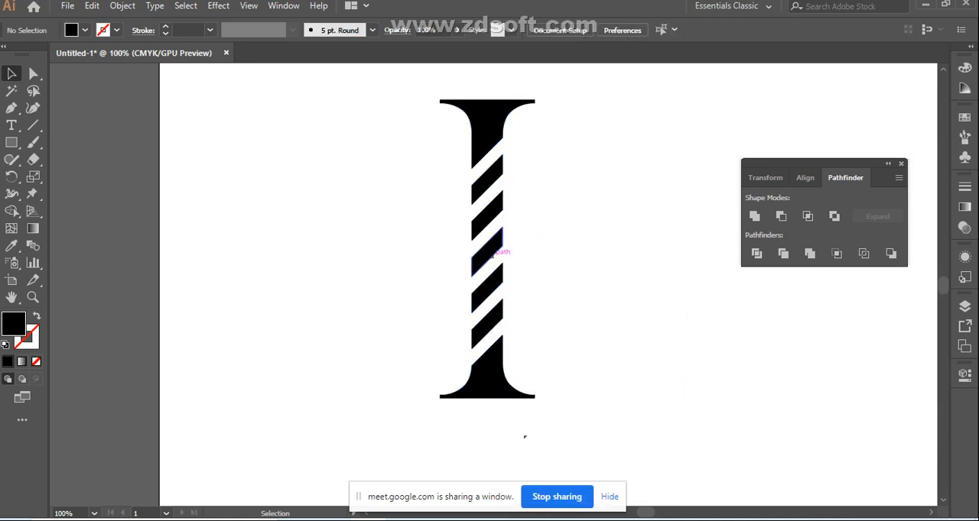
Select the letter I's stem segments and top piece one at a time to check that they are separate paths
{"action": "left_click", "coordinate": [488, 252]}
{"action": "left_click", "coordinate": [489, 217]}
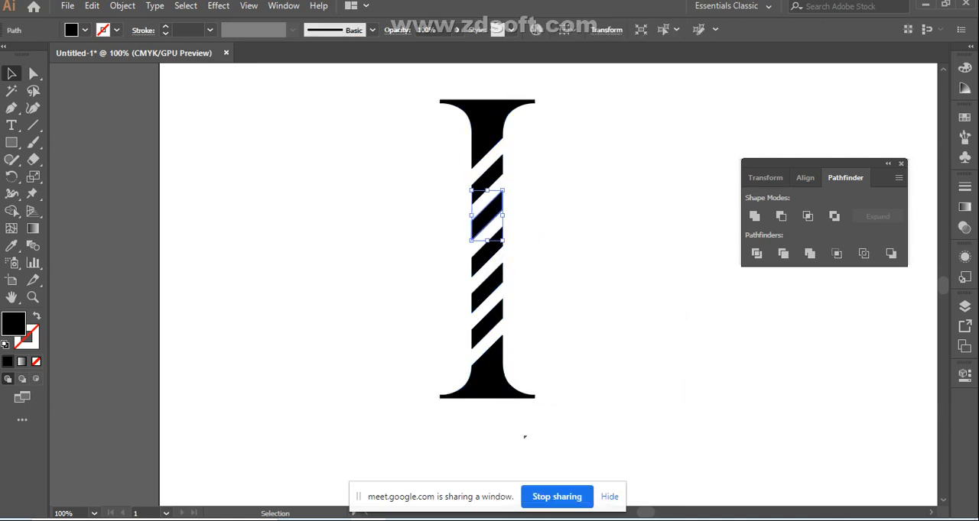
{"action": "left_click", "coordinate": [491, 181]}
{"action": "left_click", "coordinate": [490, 146]}
{"action": "left_click", "coordinate": [524, 438]}
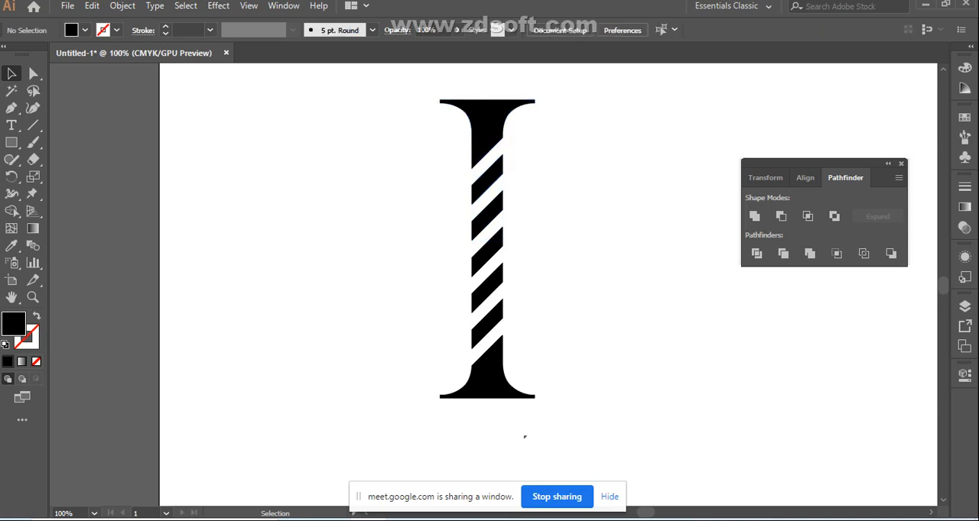
Pull the lower-left corner points of the letter I's top piece and upper three stem segments outward into slanted tips, then clear the selection
{"action": "left_click", "coordinate": [488, 126]}
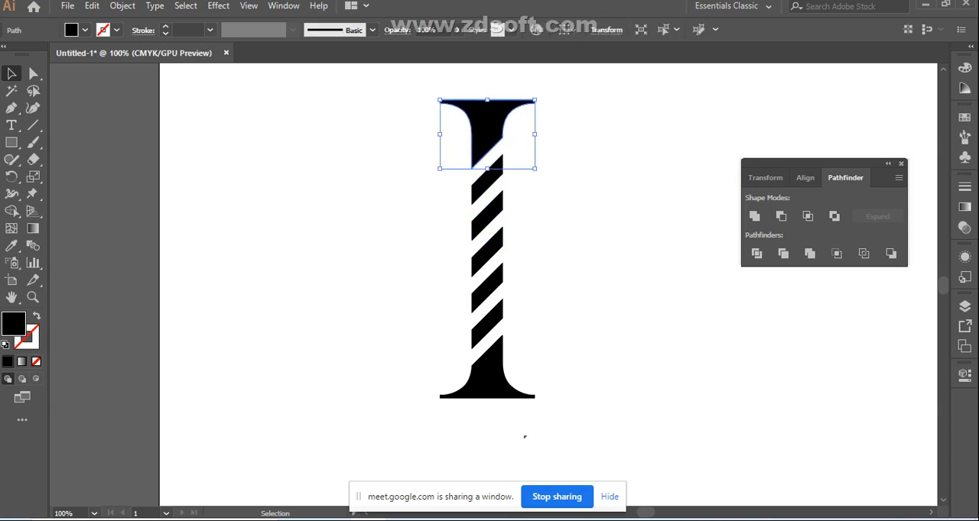
{"action": "left_click", "coordinate": [32, 74]}
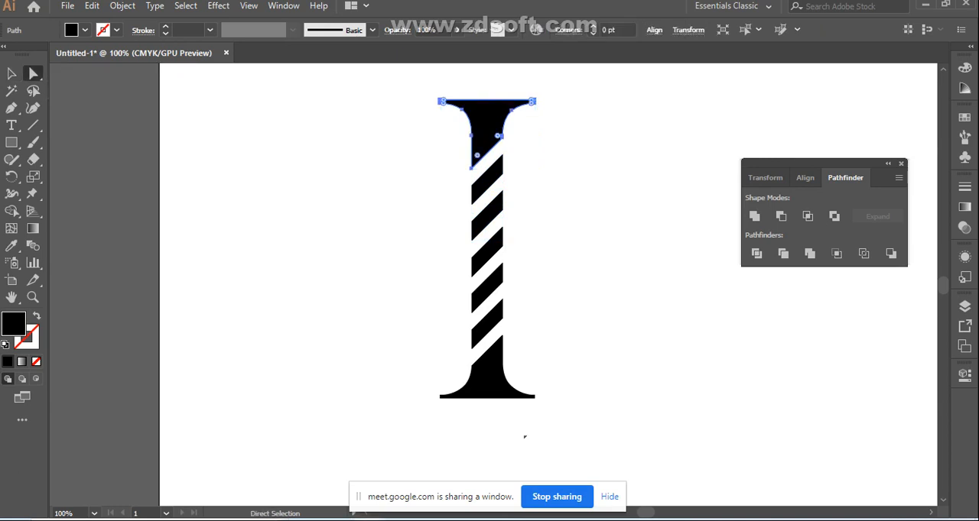
{"action": "left_click_drag", "start_coordinate": [497, 136], "coordinate": [471, 135]}
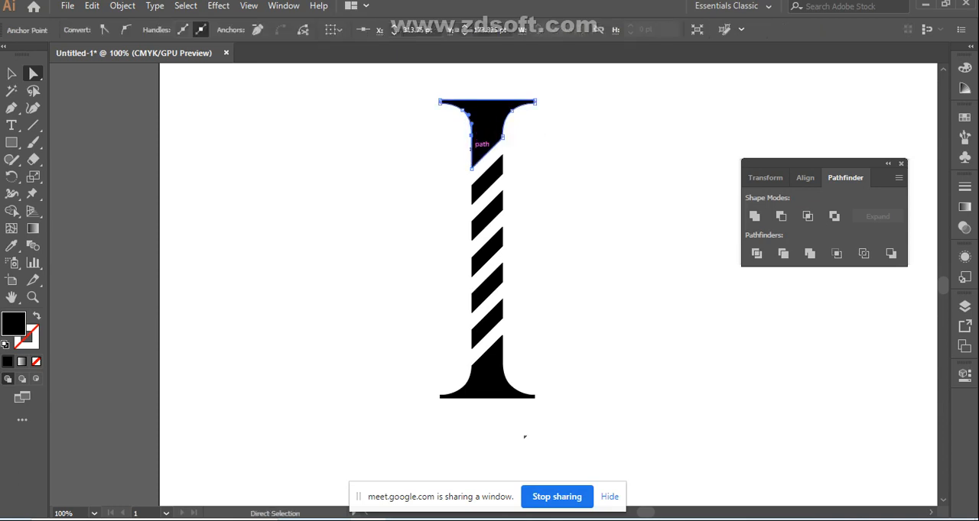
{"action": "left_click_drag", "start_coordinate": [471, 167], "coordinate": [457, 184]}
{"action": "left_click", "coordinate": [471, 205]}
{"action": "left_click_drag", "start_coordinate": [471, 204], "coordinate": [463, 285]}
{"action": "left_click", "coordinate": [471, 240]}
{"action": "left_click", "coordinate": [471, 276]}
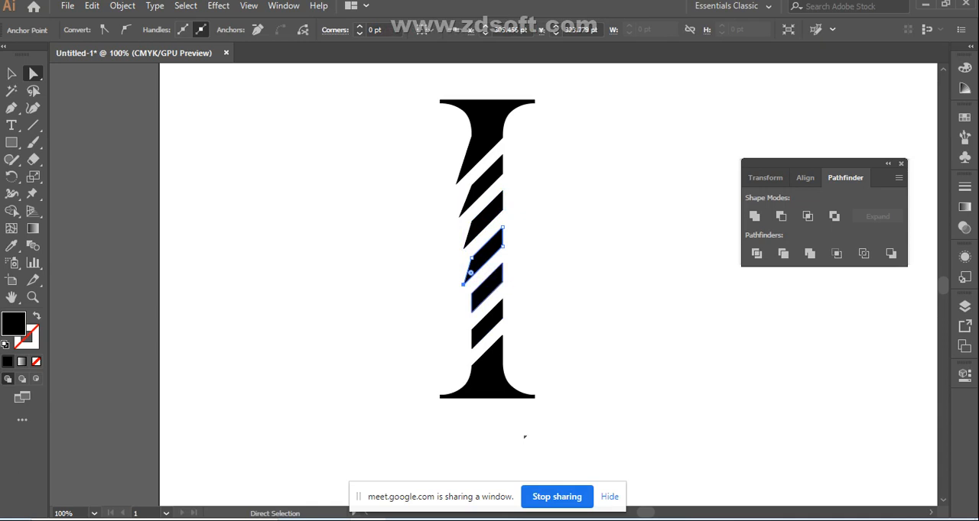
{"action": "left_click", "coordinate": [493, 287]}
{"action": "left_click", "coordinate": [525, 437]}
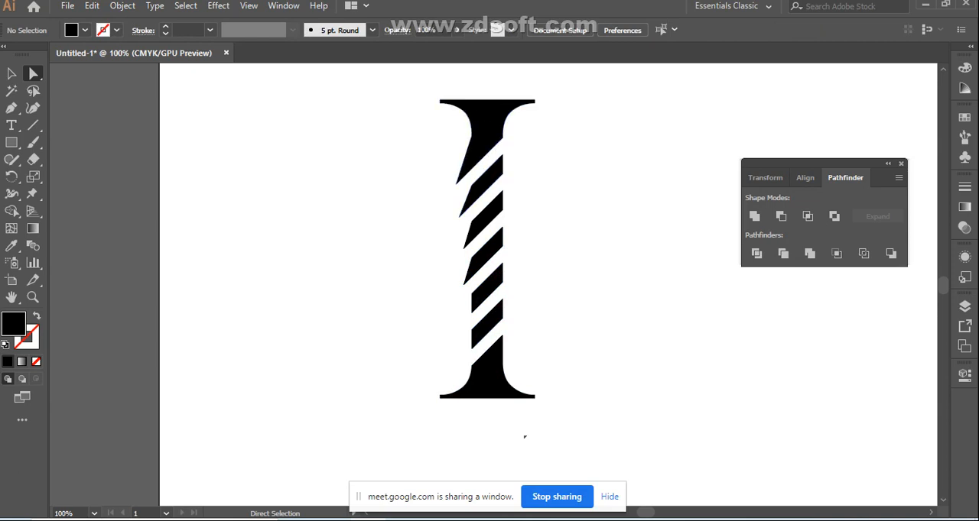
{"action": "left_click", "coordinate": [486, 382]}
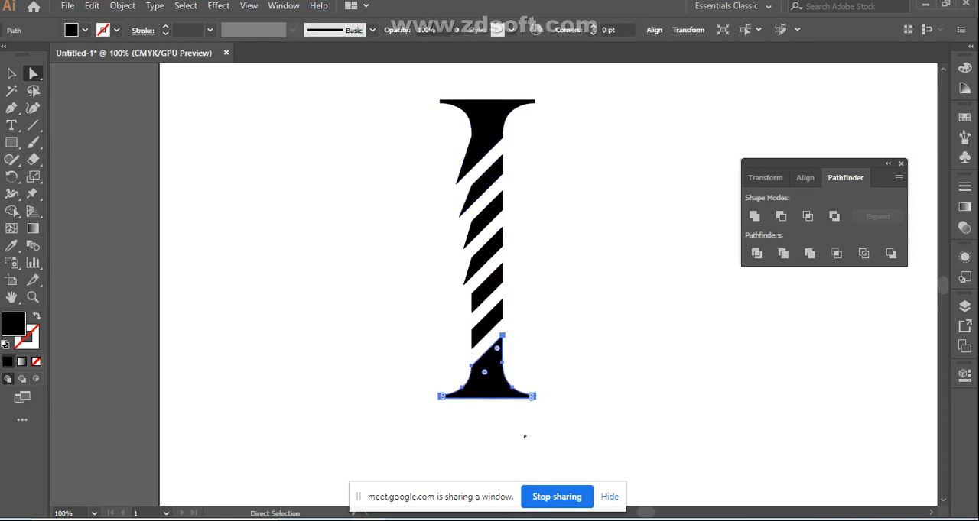
{"action": "left_click", "coordinate": [533, 396]}
{"action": "left_click_drag", "start_coordinate": [533, 396], "coordinate": [539, 396]}
{"action": "key", "text": "ctrl+z"}
Move the upper-left anchor point of the letter I's bottom piece outward and slightly up, then clear the selection
{"action": "left_click", "coordinate": [471, 367]}
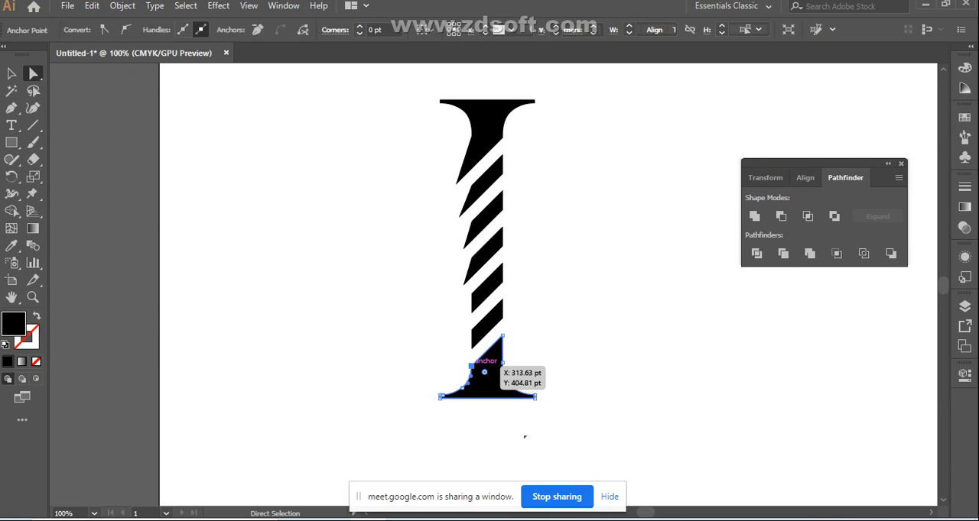
{"action": "left_click_drag", "start_coordinate": [471, 366], "coordinate": [464, 367]}
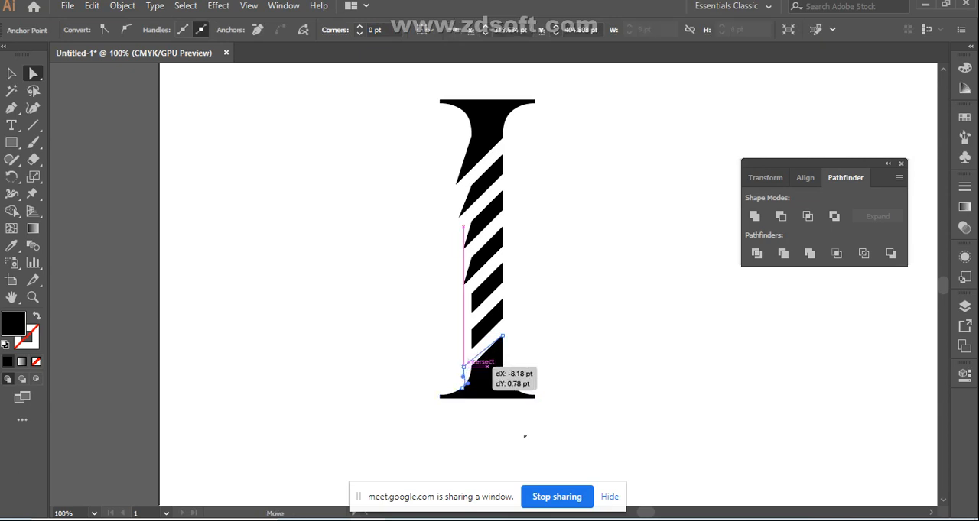
{"action": "left_click_drag", "start_coordinate": [464, 368], "coordinate": [462, 362]}
{"action": "left_click", "coordinate": [524, 437]}
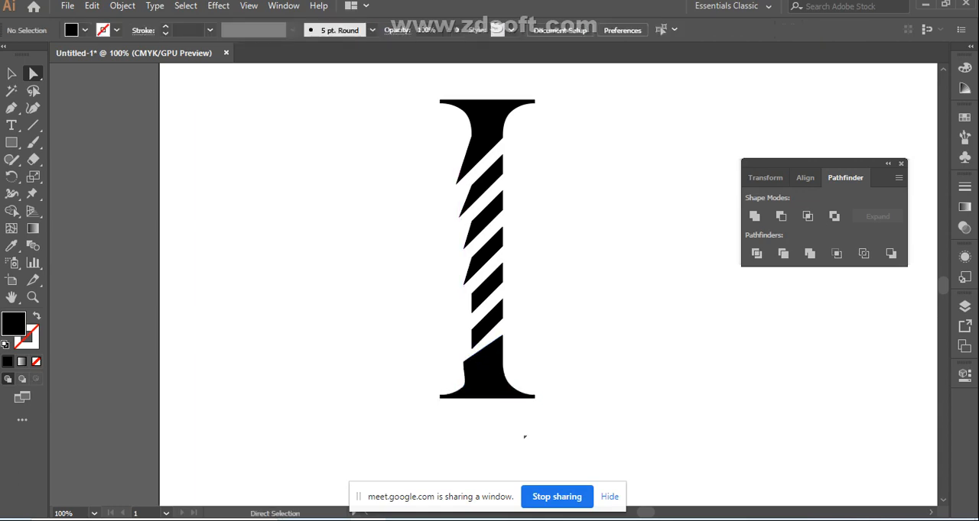
Select the whole letter I together with the two stray paths beside it and delete everything from the artboard
{"action": "left_click_drag", "start_coordinate": [415, 96], "coordinate": [644, 428]}
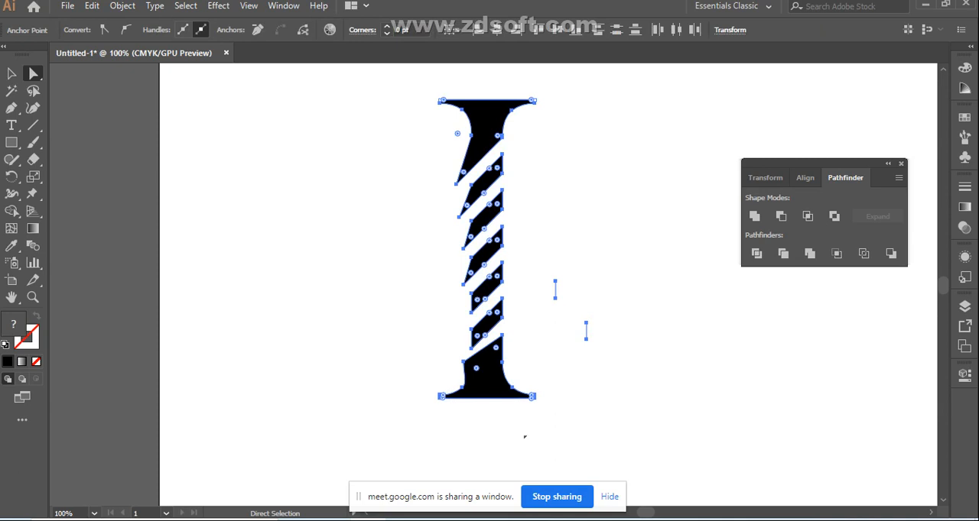
{"action": "key", "text": "v"}
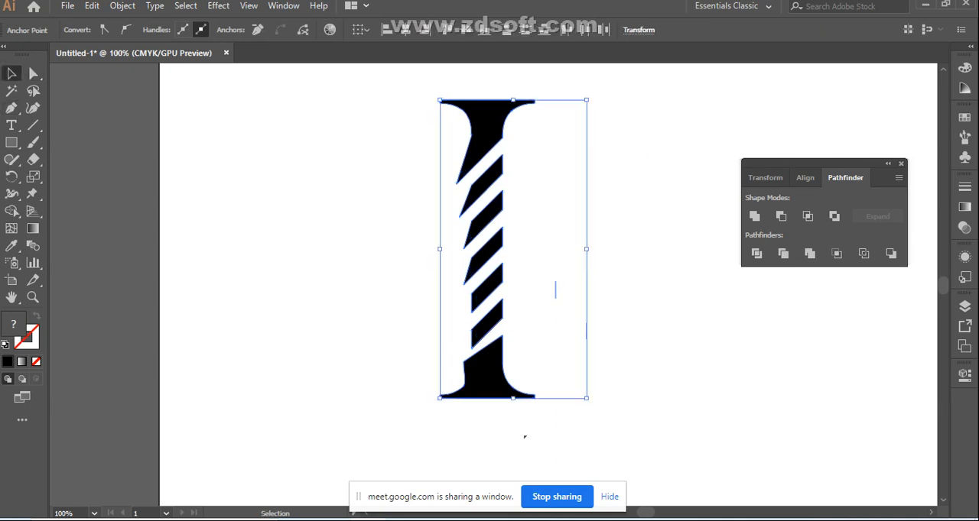
{"action": "key", "text": "Delete"}
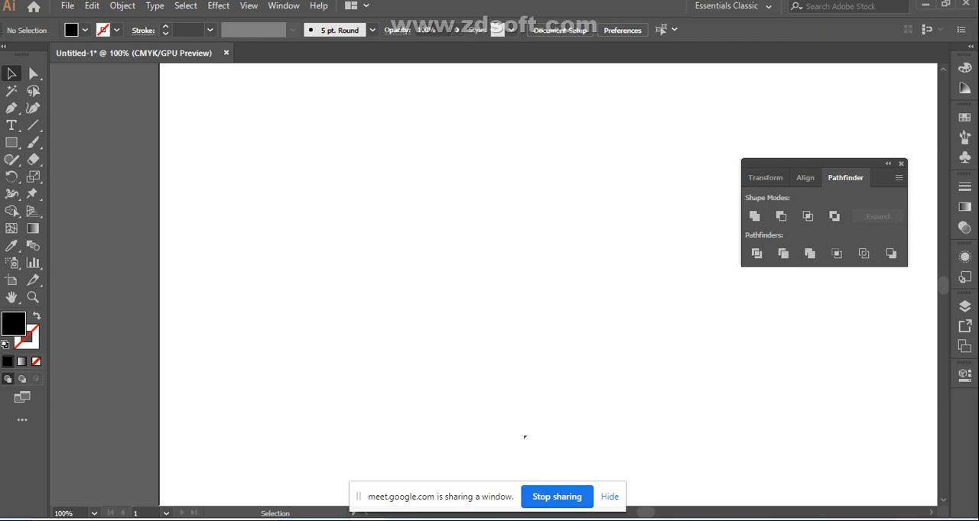
{"action": "scroll", "coordinate": [524, 436], "scroll_direction": "up", "scroll_amount": 1}
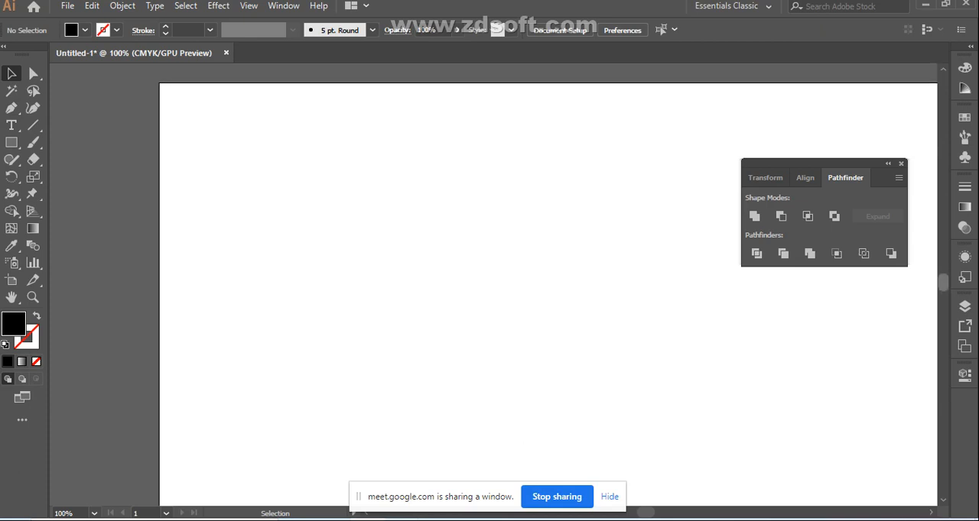
{"action": "scroll", "coordinate": [548, 295], "scroll_direction": "down", "scroll_amount": 1}
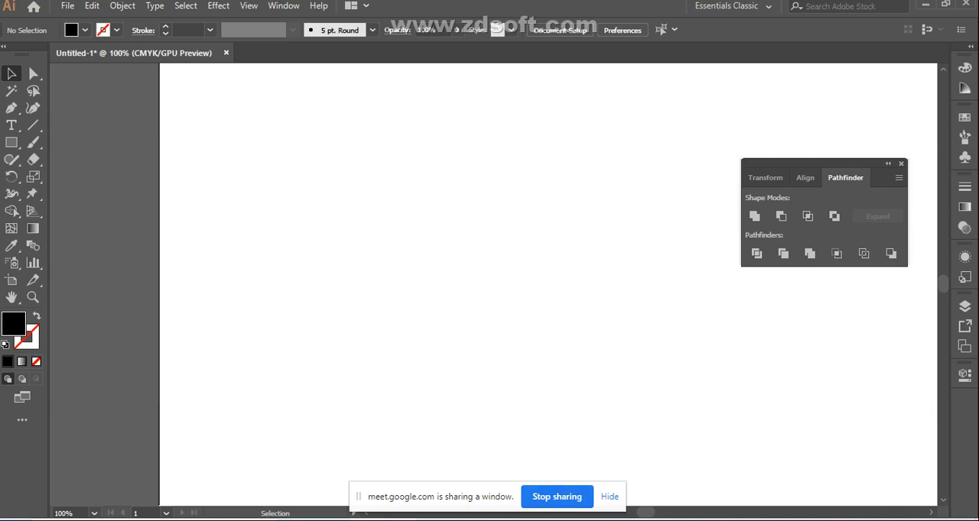
Switch to the Google Meet call, stop sharing the Illustrator window and minimize the browser to reach the desktop
{"action": "left_click", "coordinate": [369, 520]}
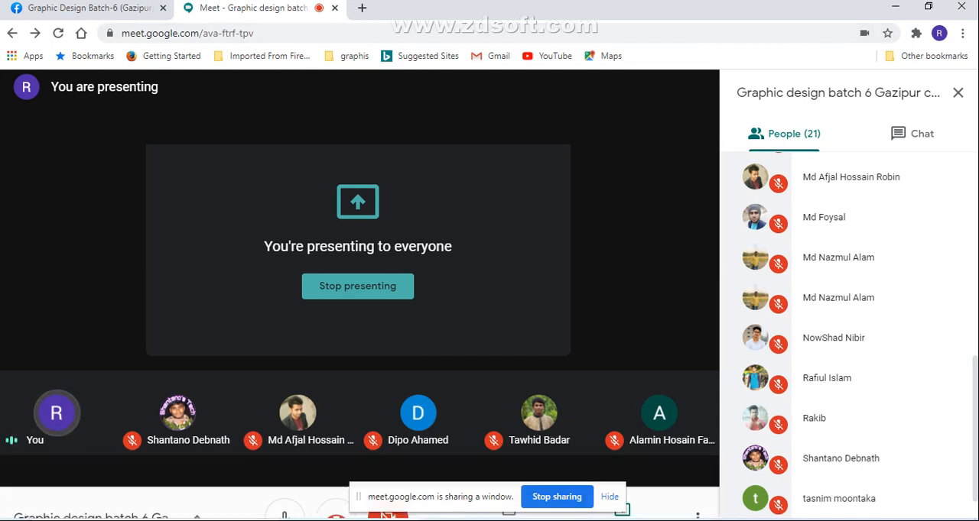
{"action": "left_click", "coordinate": [556, 497]}
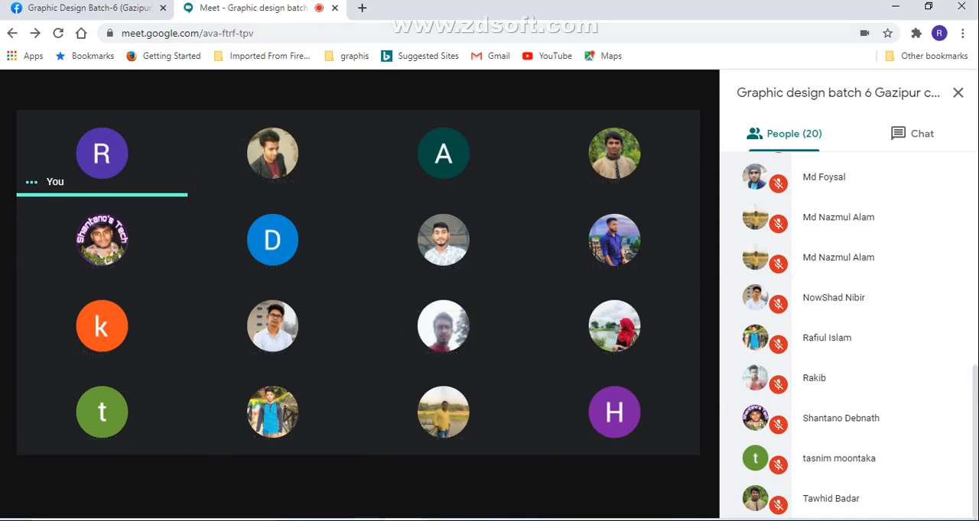
{"action": "left_click", "coordinate": [896, 6]}
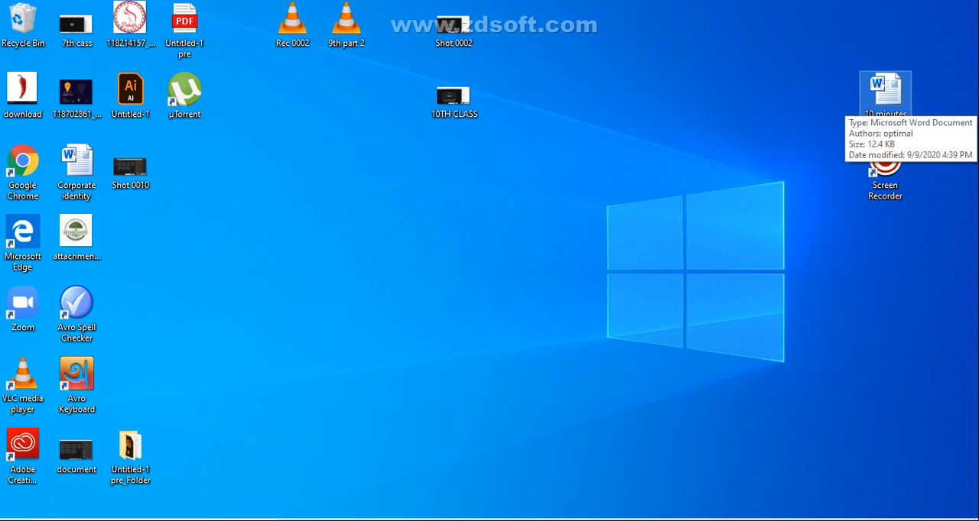
Open the Word document "10 minutes break" from the desktop and replace its text with "Practice time"
{"action": "double_click", "coordinate": [885, 92]}
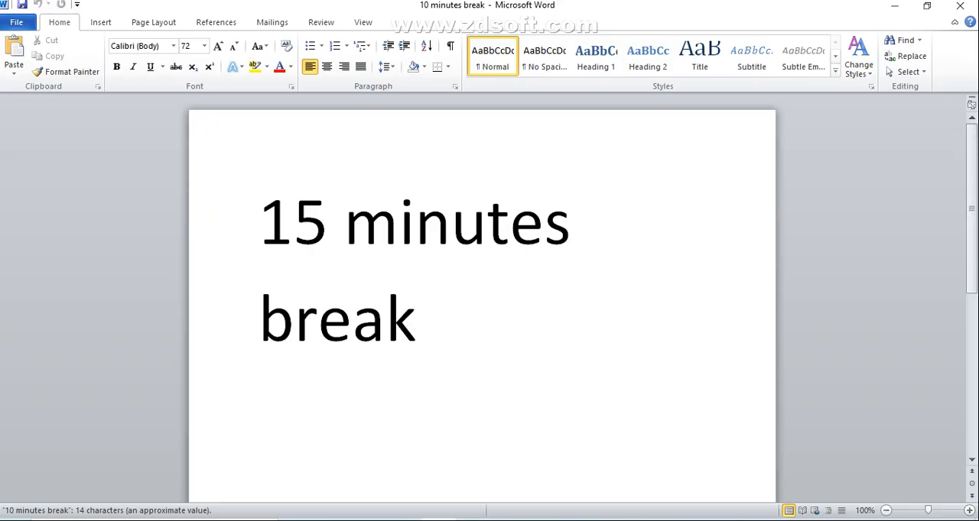
{"action": "left_click", "coordinate": [418, 319]}
{"action": "key", "text": "BackSpace"}
{"action": "key", "text": "BackSpace"}
{"action": "key", "text": "BackSpace"}
{"action": "key", "text": "BackSpace"}
{"action": "key", "text": "BackSpace"}
{"action": "key", "text": "BackSpace"}
{"action": "key", "text": "BackSpace"}
{"action": "key", "text": "BackSpace"}
{"action": "key", "text": "BackSpace"}
{"action": "key", "text": "BackSpace"}
{"action": "key", "text": "BackSpace"}
{"action": "key", "text": "BackSpace"}
{"action": "key", "text": "BackSpace"}
{"action": "key", "text": "BackSpace"}
{"action": "key", "text": "BackSpace"}
{"action": "key", "text": "BackSpace"}
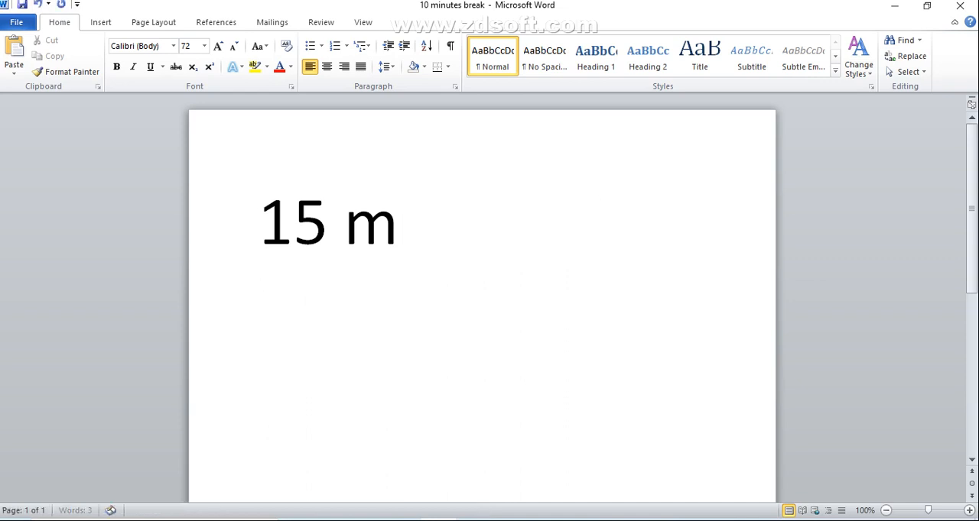
{"action": "type", "text": "practise"}
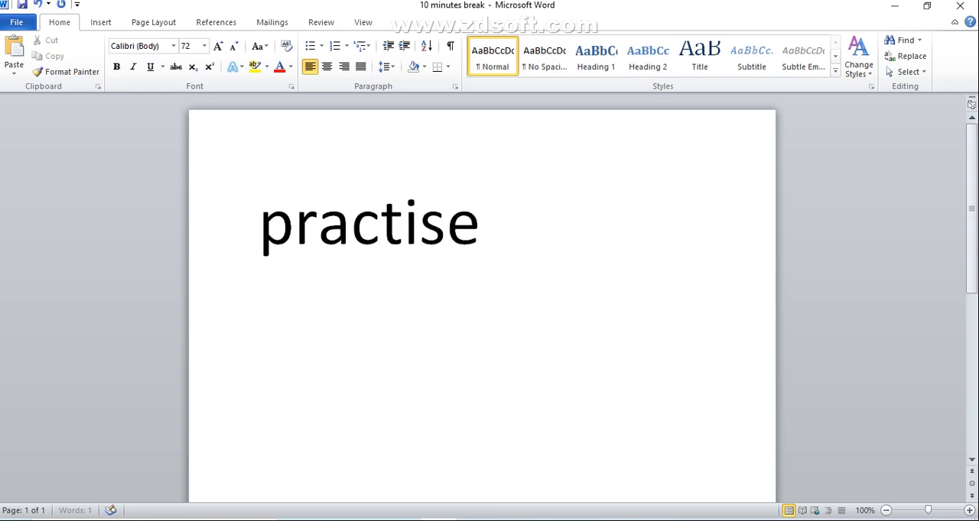
{"action": "type", "text": " time"}
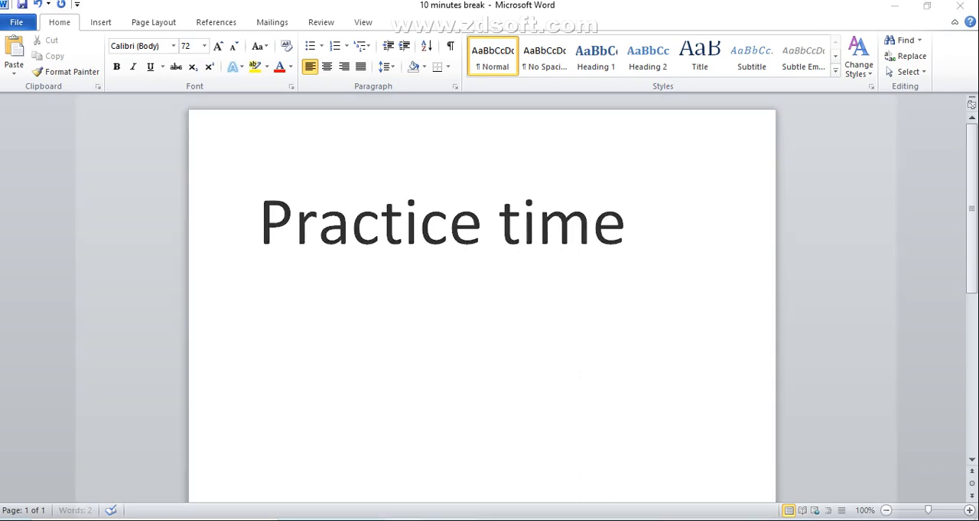
Switch back to the Google Meet call and present the "10 minutes break" Word window to the participants
{"action": "key", "text": "alt+Tab"}
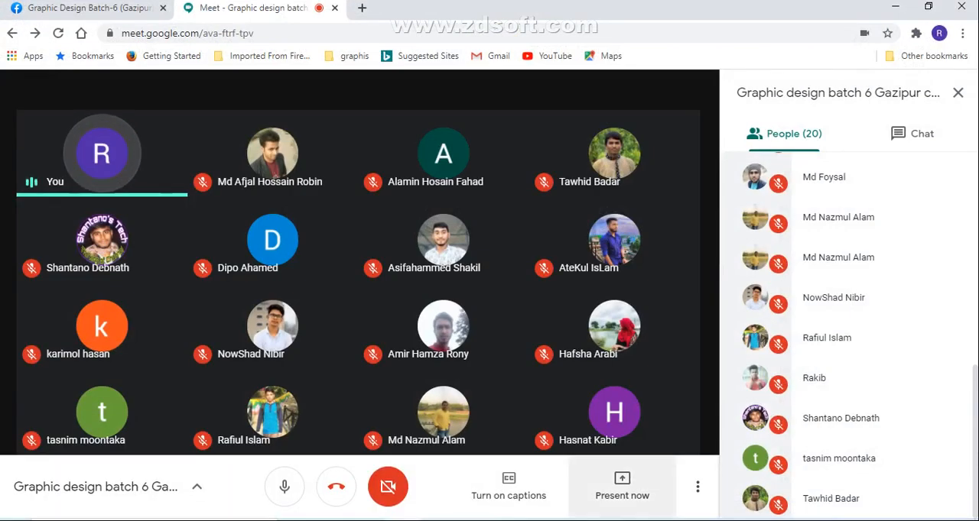
{"action": "left_click", "coordinate": [622, 486]}
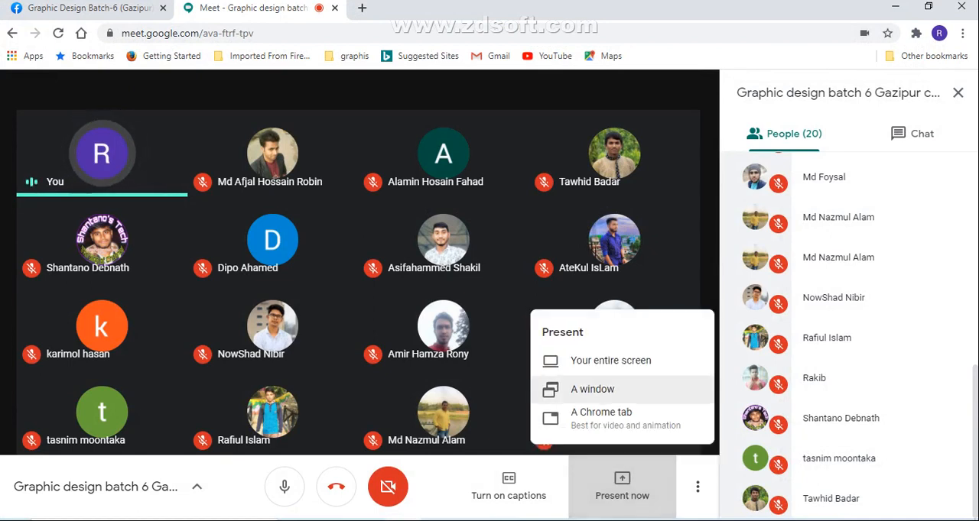
{"action": "left_click", "coordinate": [604, 390]}
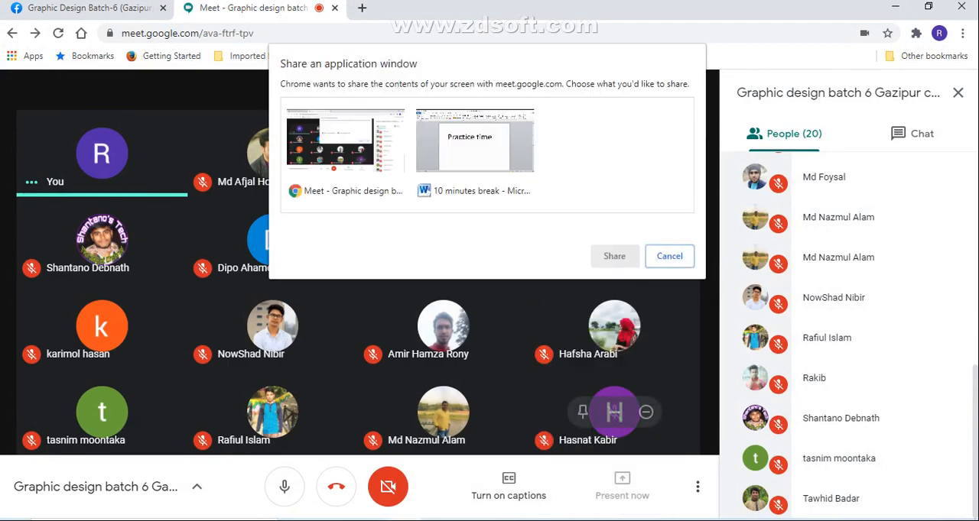
{"action": "left_click", "coordinate": [475, 146]}
{"action": "left_click", "coordinate": [615, 256]}
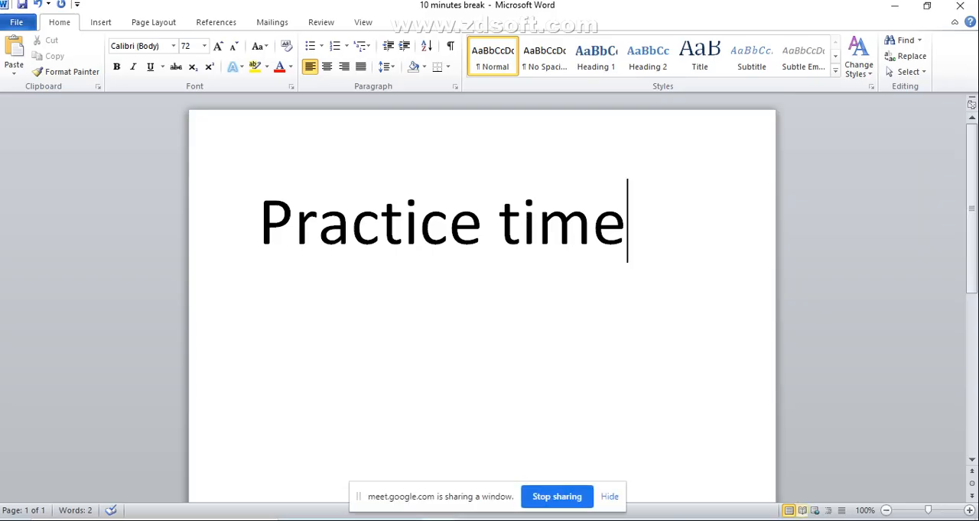
{"action": "left_click", "coordinate": [816, 520]}
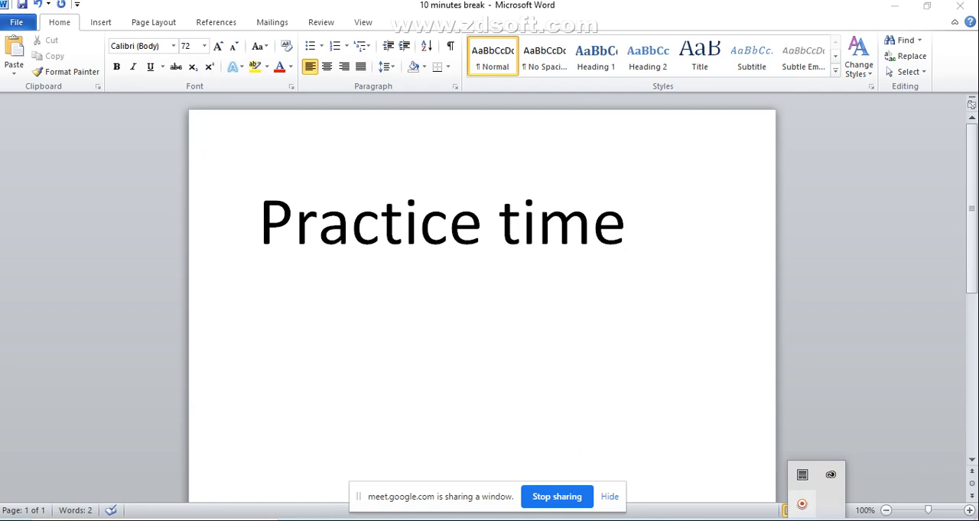
{"action": "left_click", "coordinate": [801, 504]}
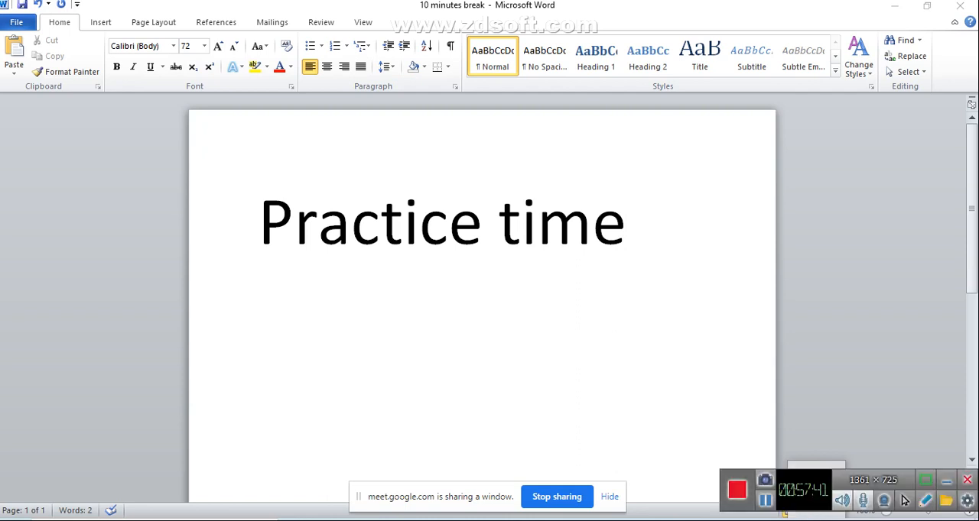